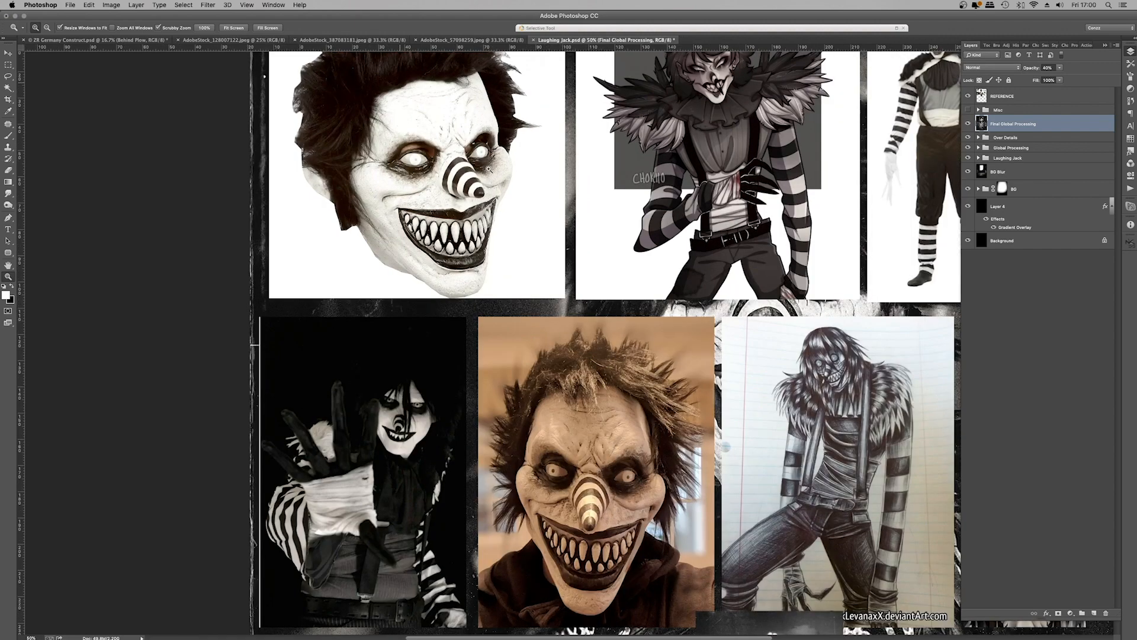
# Examine the character reference images up close, then hide the REFERENCE layer to view the whole composite
pyautogui.click(454, 123)
pyautogui.scroll(3, 488, 171)
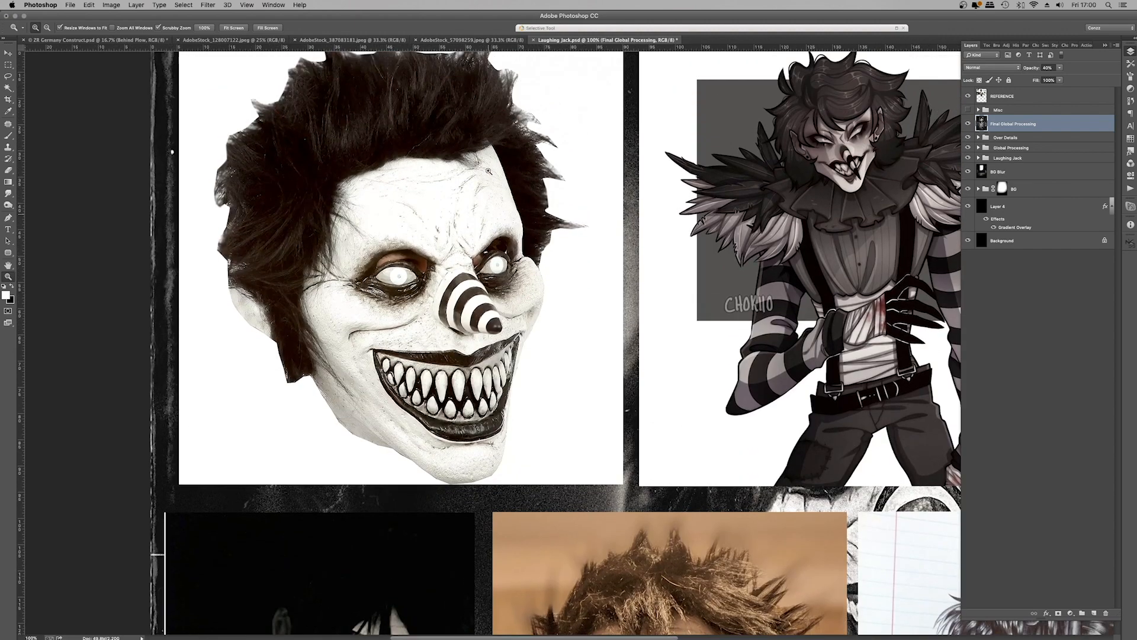
pyautogui.rightClick(488, 171)
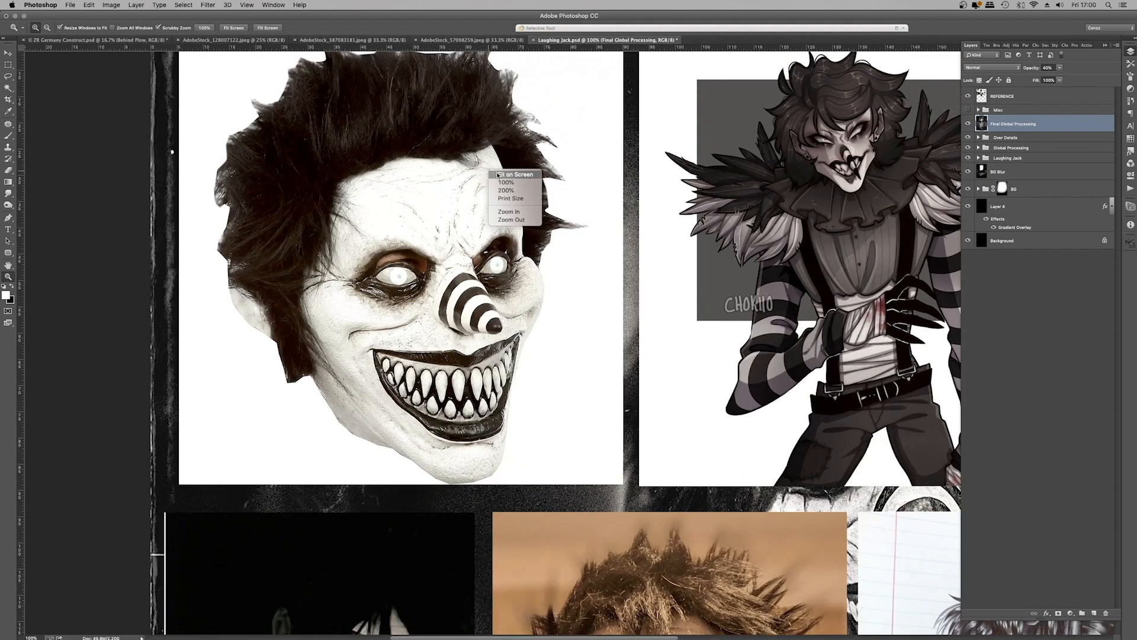
pyautogui.click(499, 174)
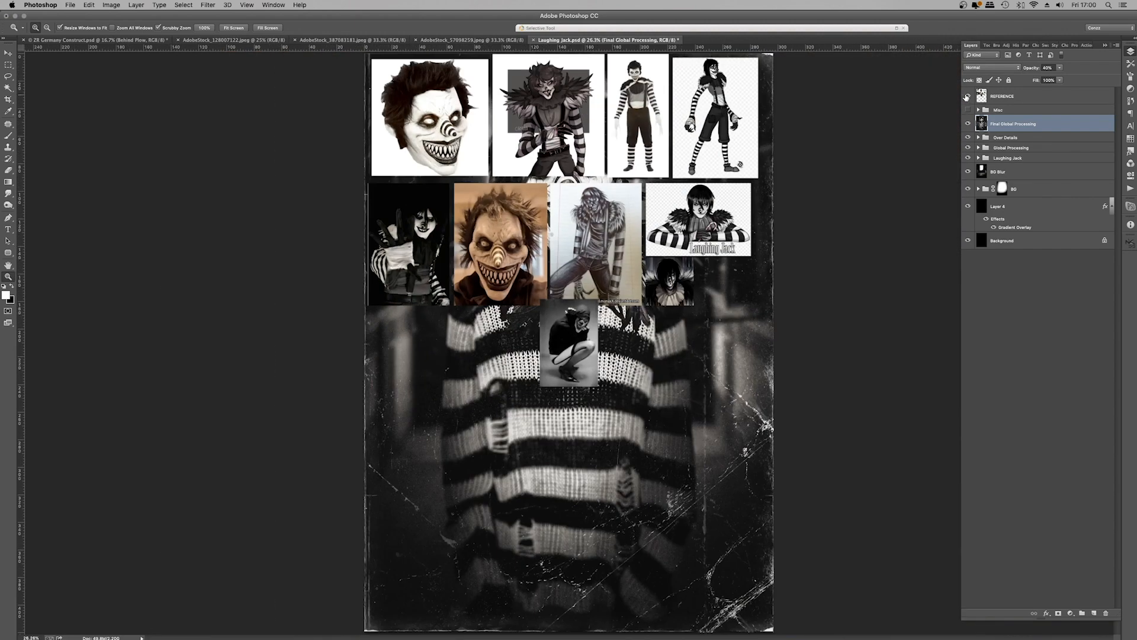
pyautogui.click(967, 96)
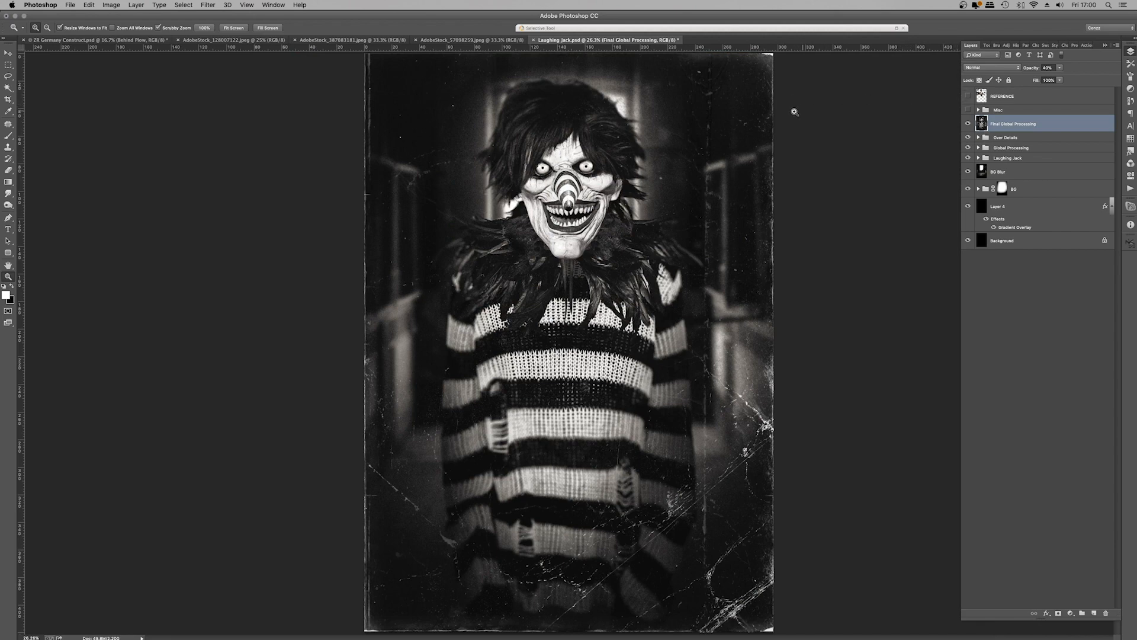
pyautogui.rightClick(706, 120)
pyautogui.click(702, 179)
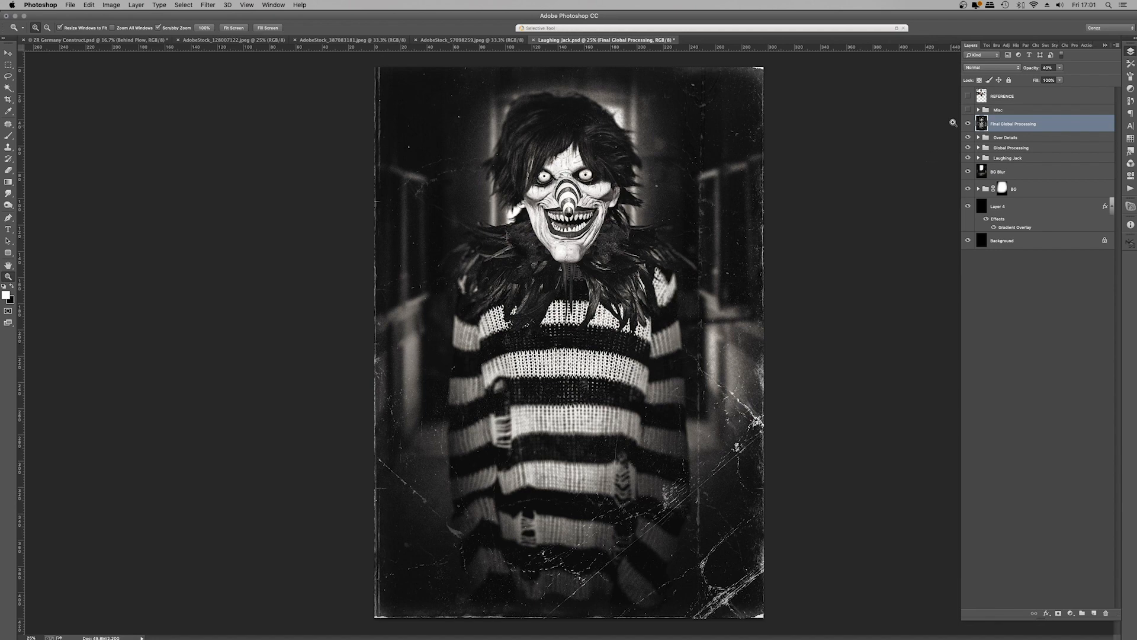
# Hide the layers and groups above BG and turn them back on one by one, from BG Blur up to Final Global Processing
pyautogui.moveTo(967, 137); pyautogui.dragTo(968, 203)
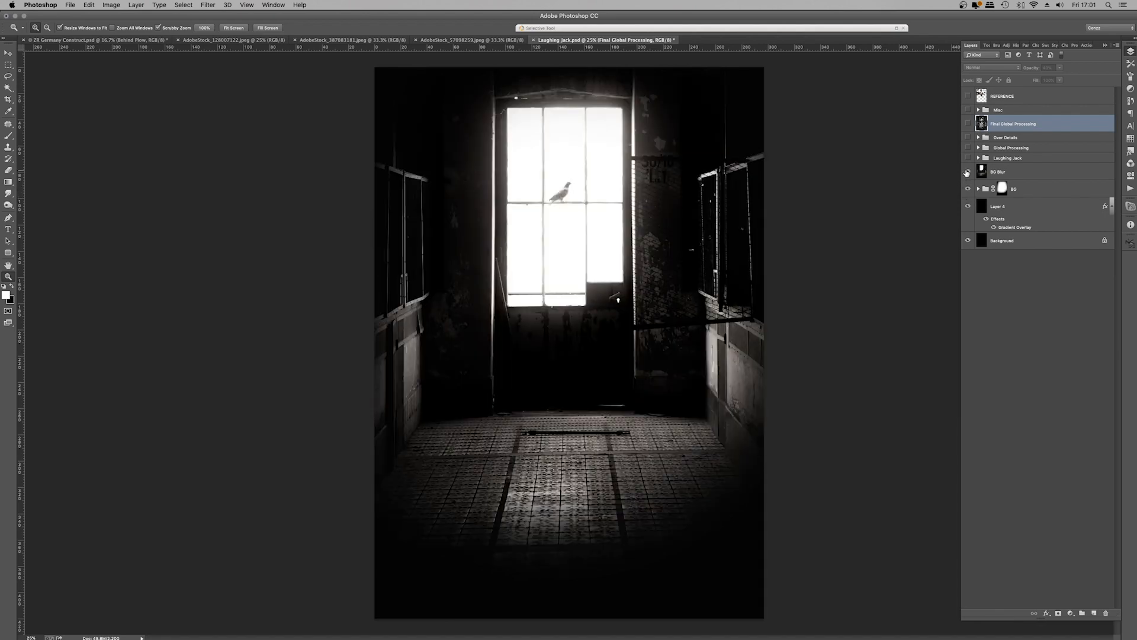
pyautogui.click(967, 172)
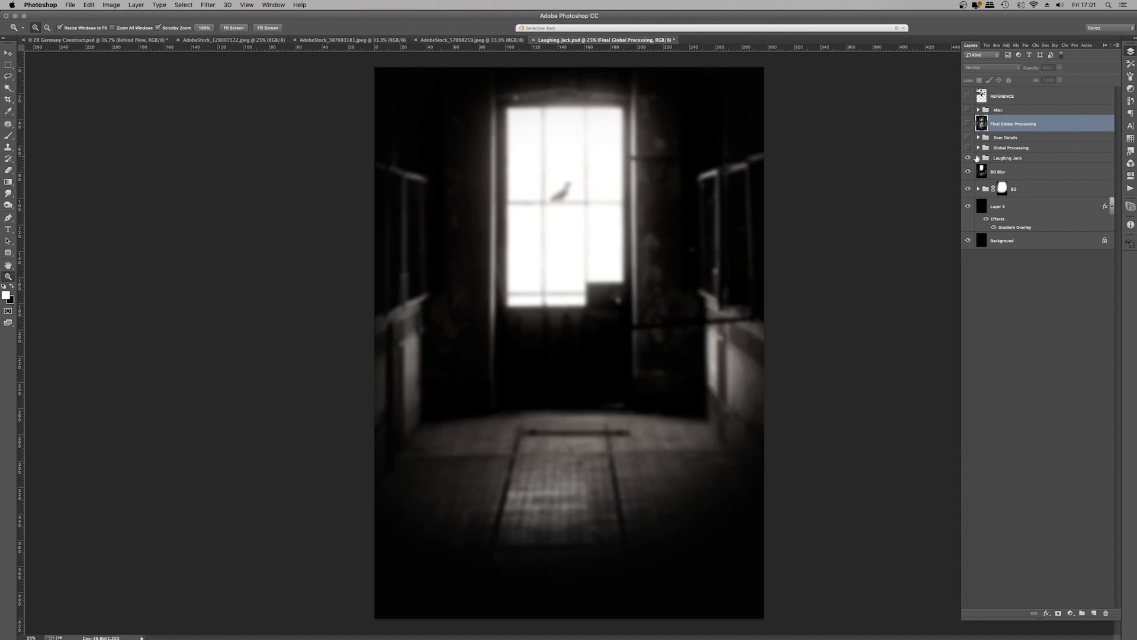
pyautogui.click(977, 158)
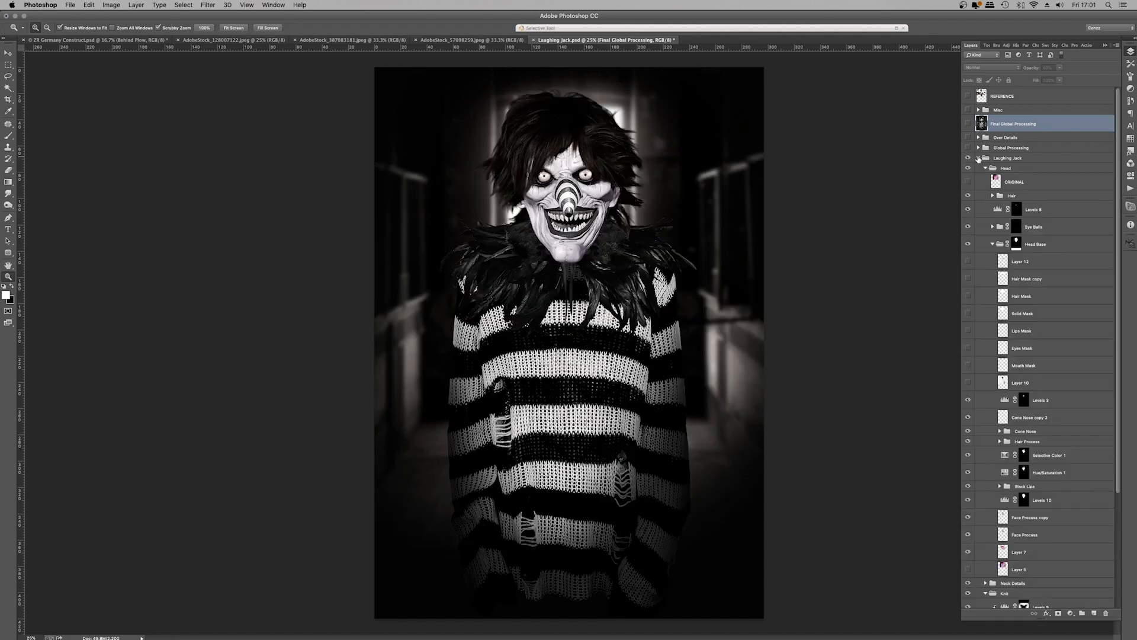
pyautogui.click(978, 158)
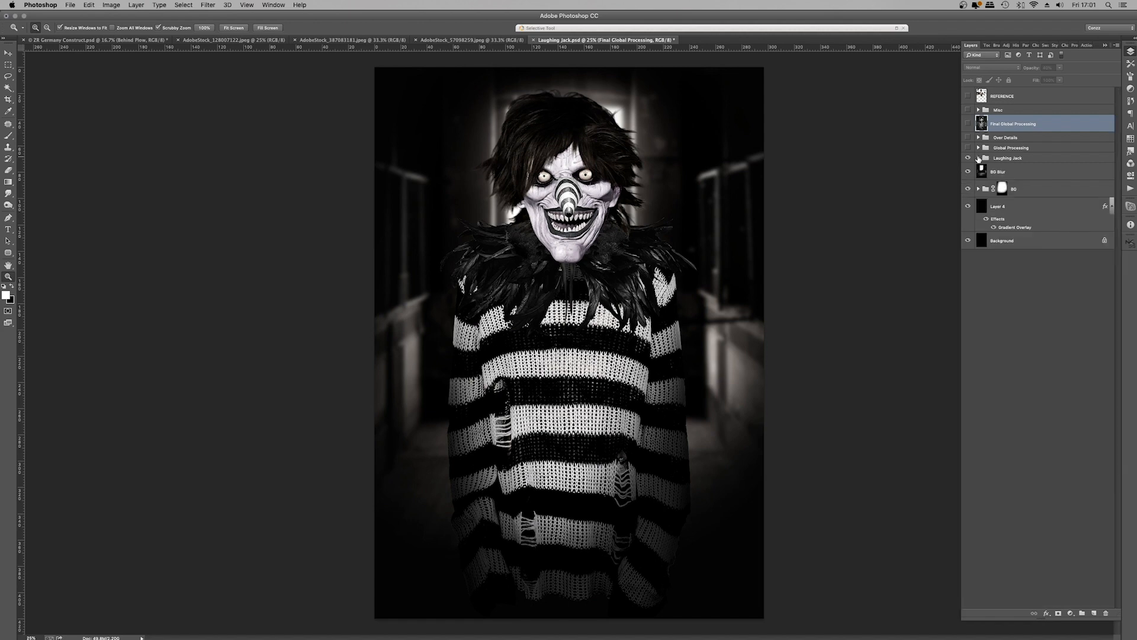
pyautogui.click(968, 148)
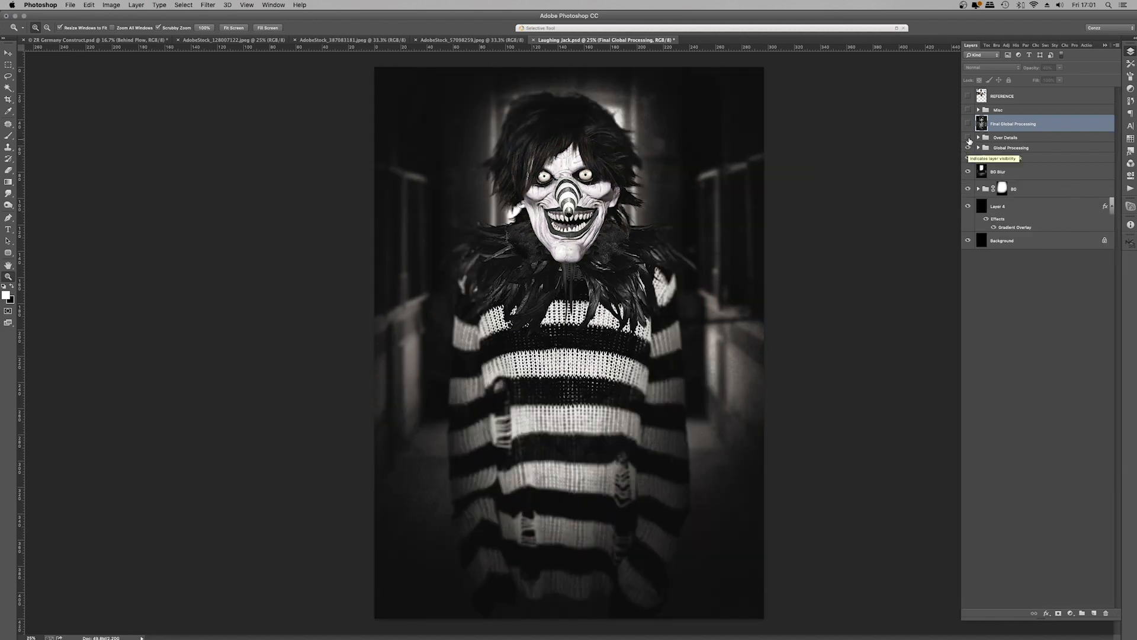
pyautogui.click(969, 138)
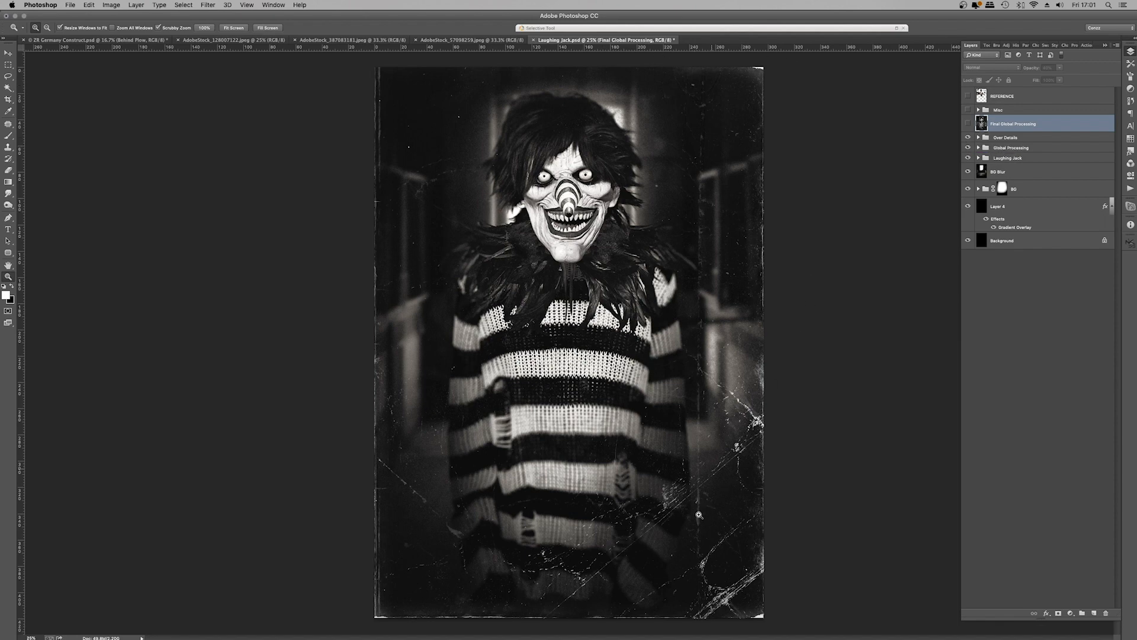
pyautogui.click(968, 124)
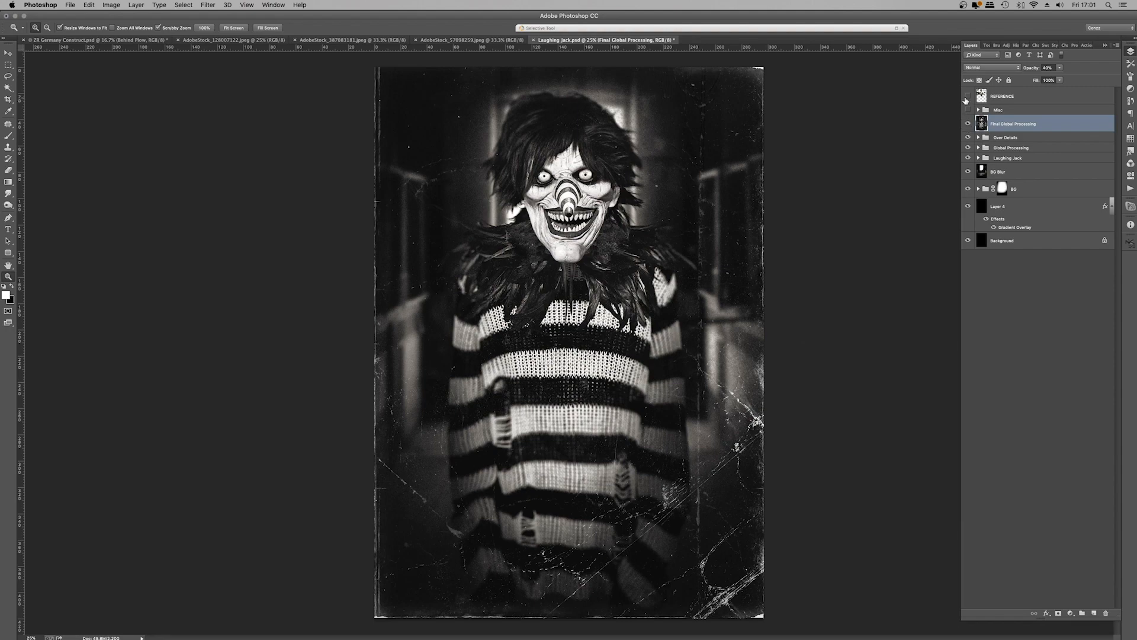
# Show the REFERENCE layer and examine its masks, costumes and drawings of the character
pyautogui.click(968, 97)
pyautogui.click(1014, 101)
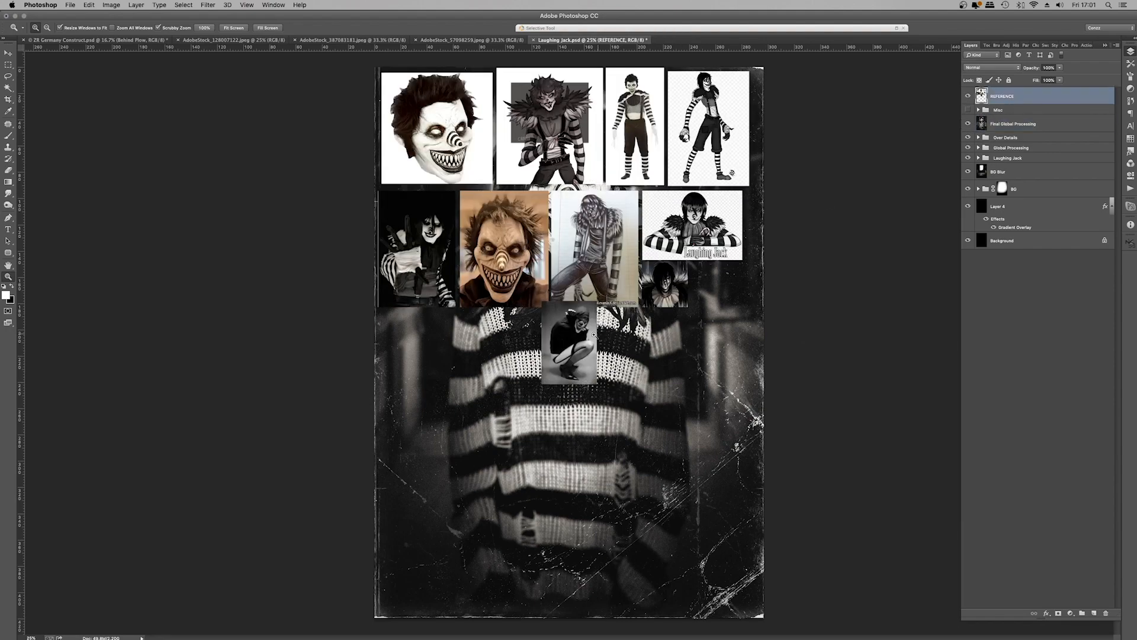
pyautogui.click(587, 336)
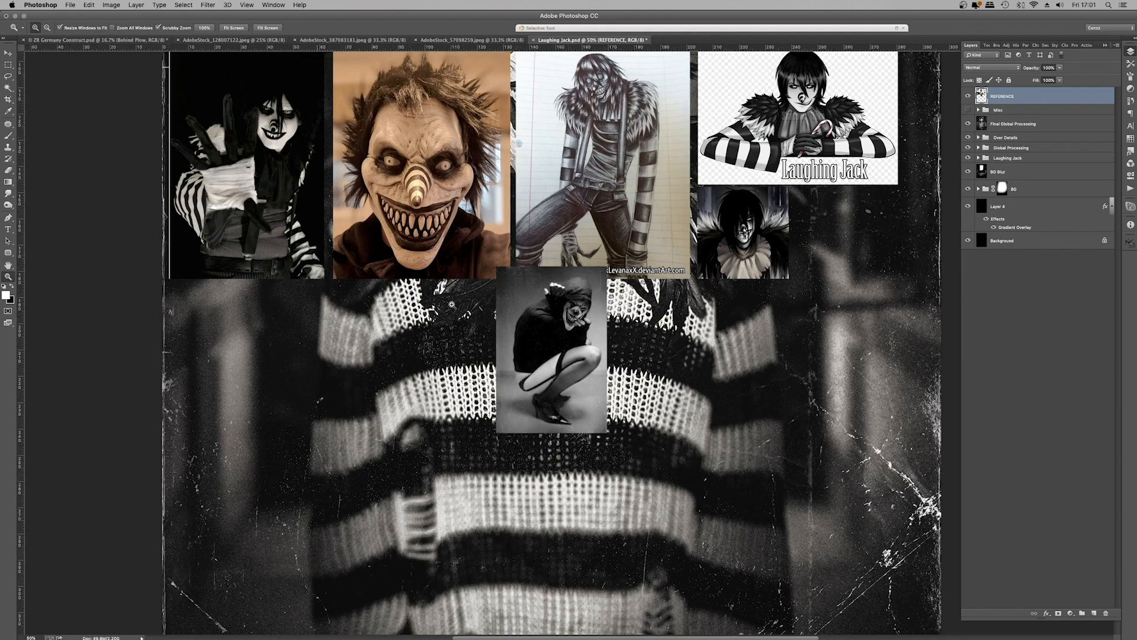
pyautogui.press('super+plus')
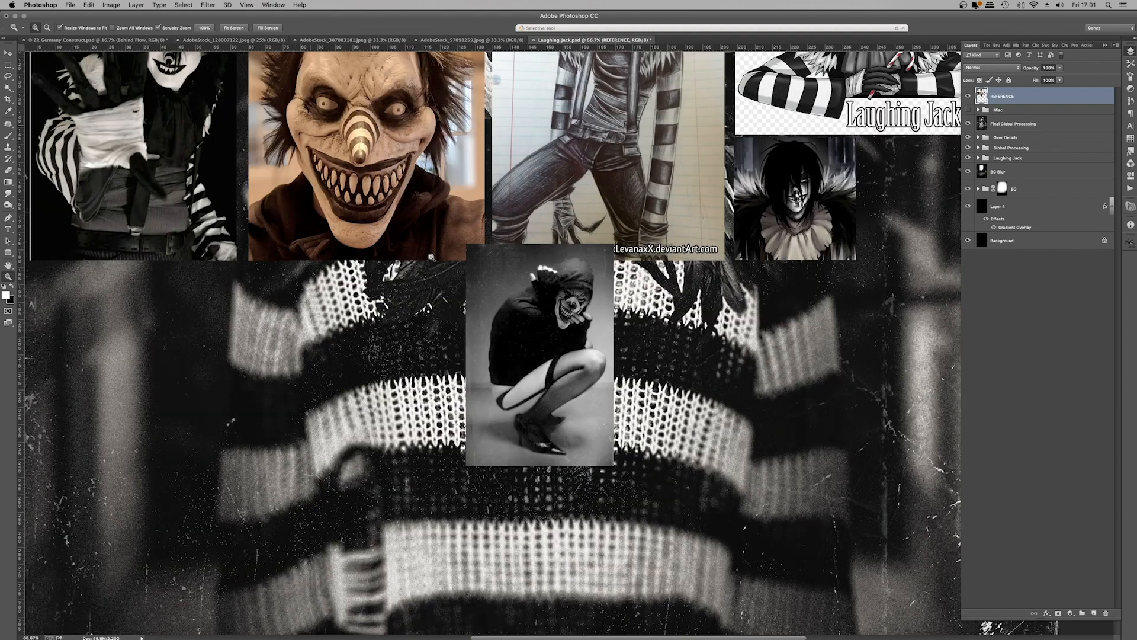
pyautogui.scroll(5, 358, 161)
pyautogui.scroll(15, 358, 161)
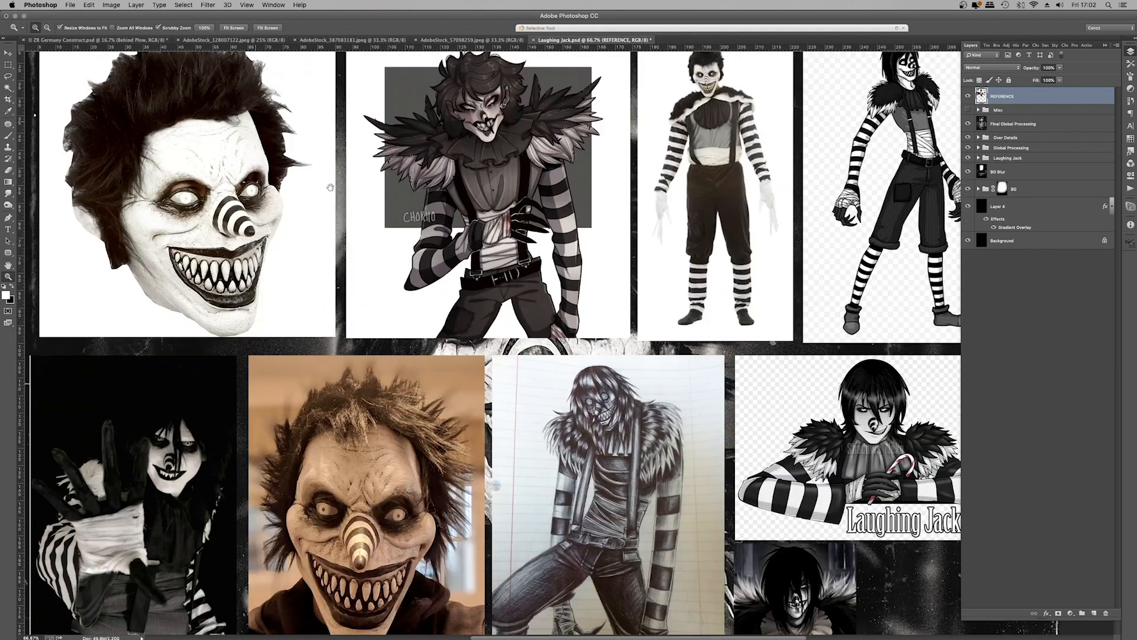
pyautogui.scroll(-15, 525, 449)
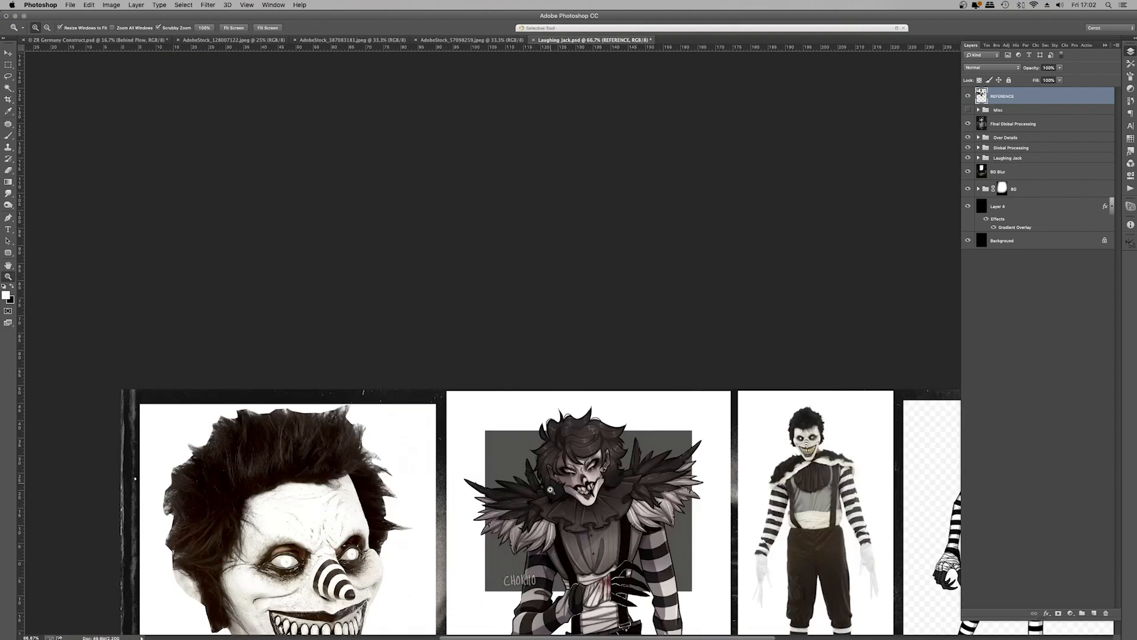
pyautogui.scroll(-5, 549, 484)
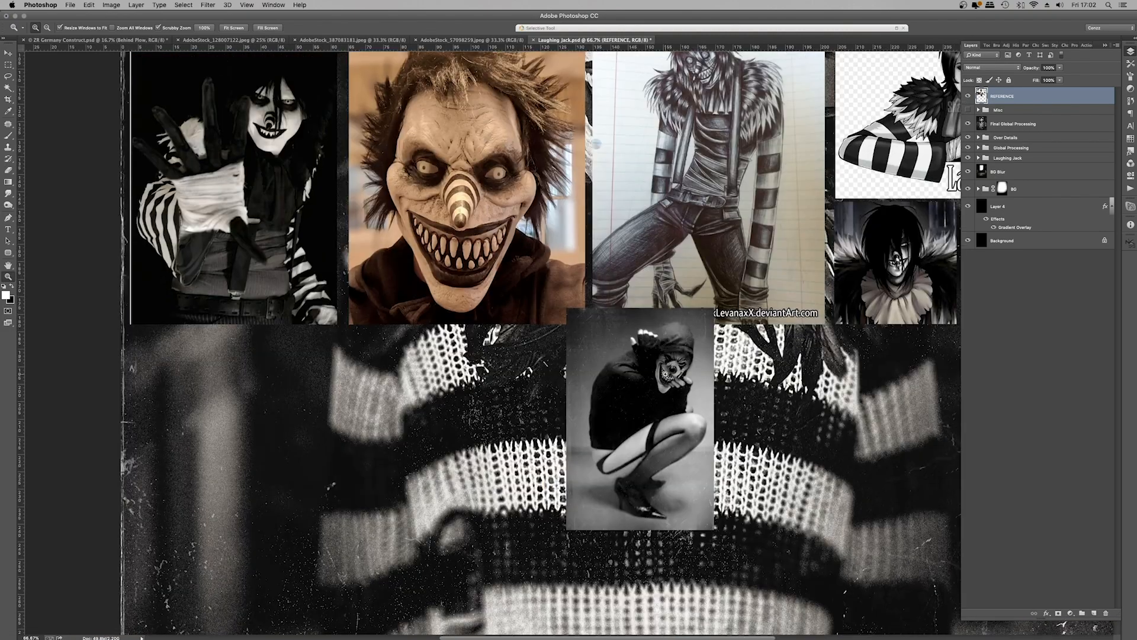
# Inspect the crouching masked figure photo among the references up close, then hide the REFERENCE layer
pyautogui.click(667, 371)
pyautogui.click(668, 371)
pyautogui.scroll(-5, 640, 344)
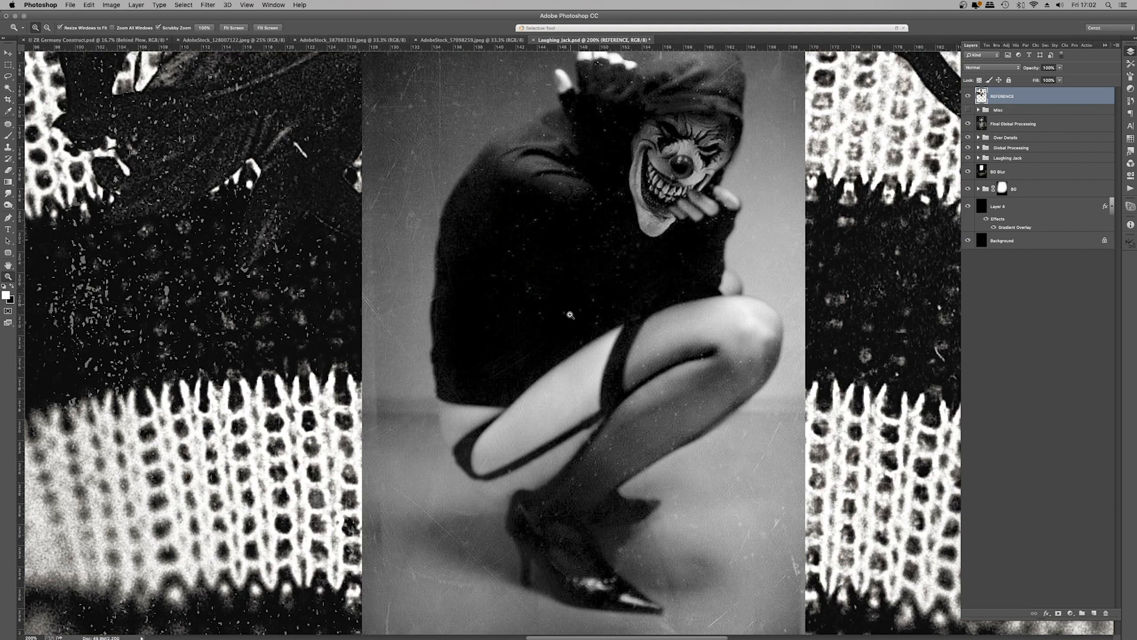
pyautogui.scroll(1, 569, 314)
pyautogui.rightClick(631, 198)
pyautogui.click(639, 204)
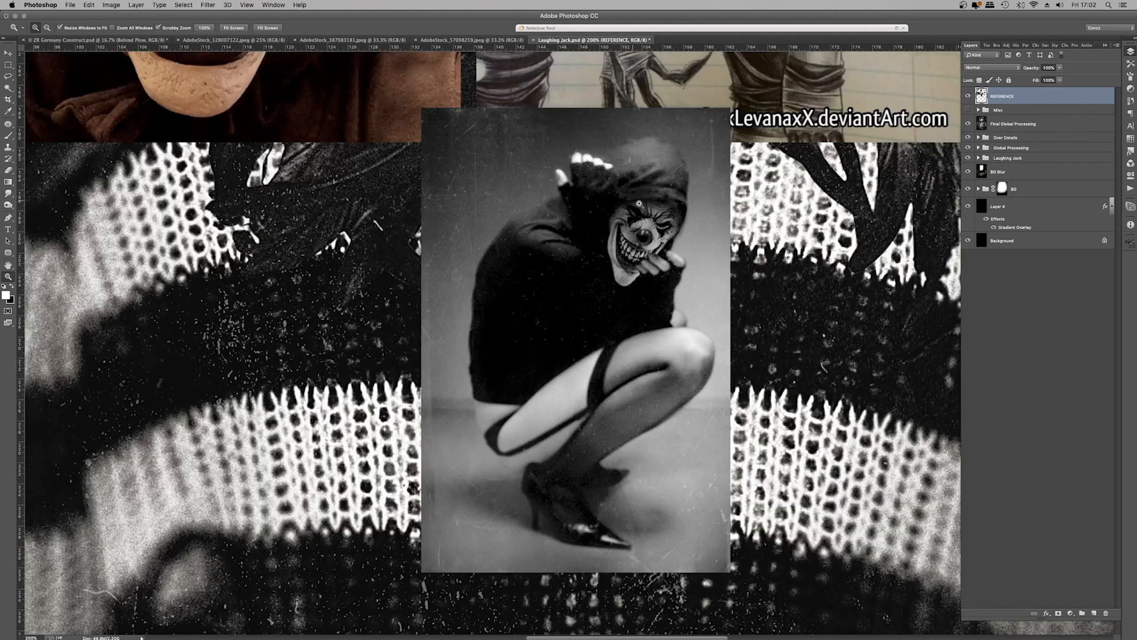
pyautogui.click(968, 96)
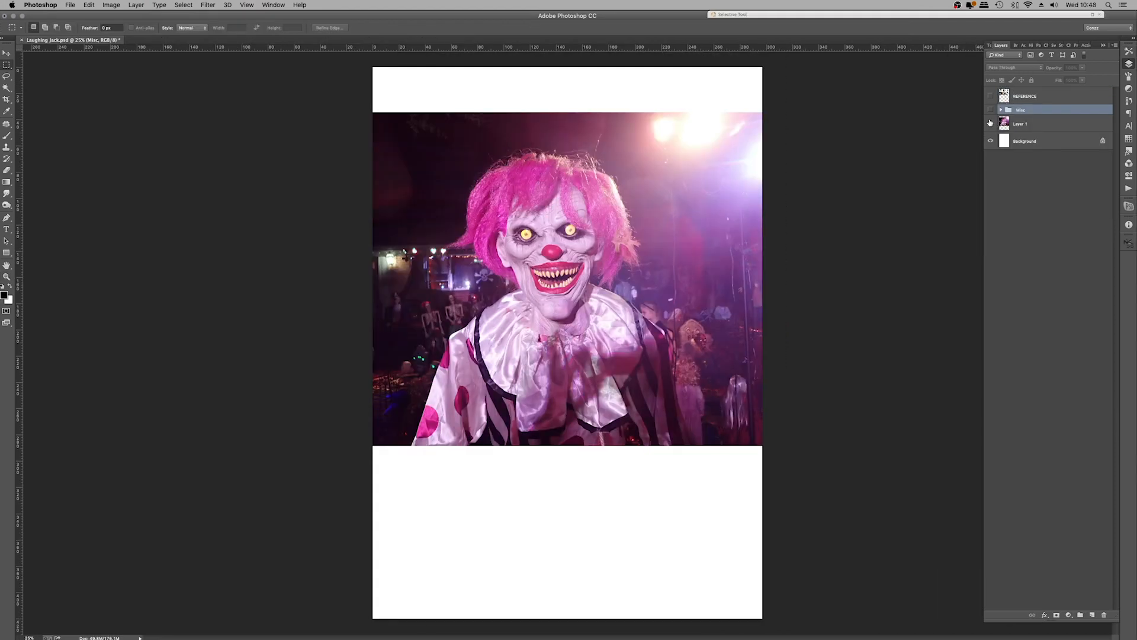
# Hide the clown photo on Layer 1 and select the Background layer
pyautogui.click(990, 124)
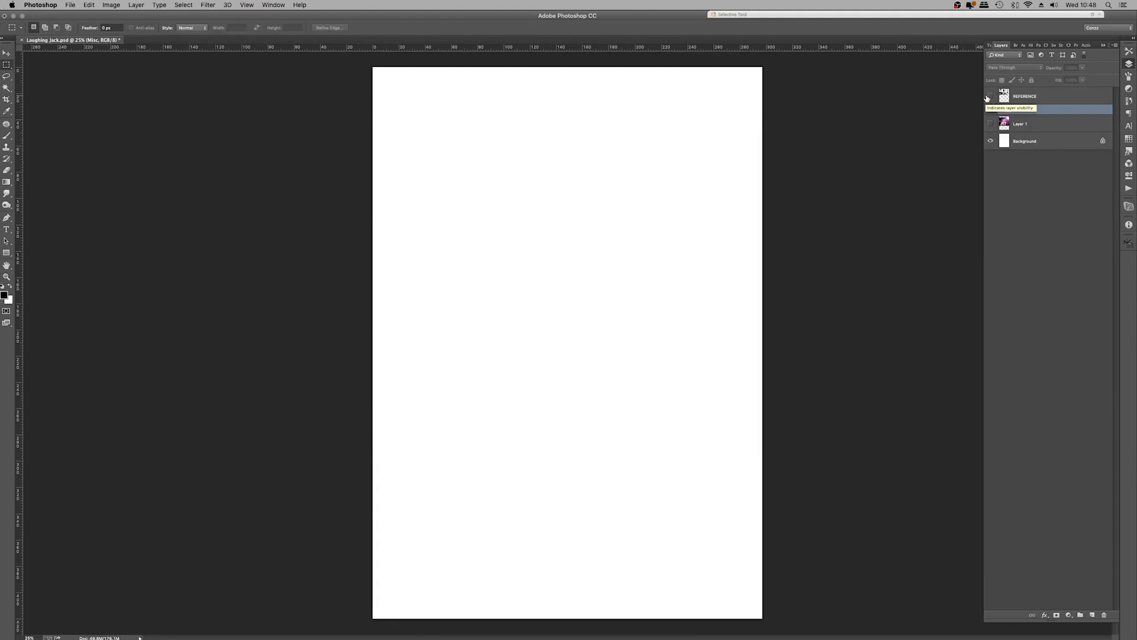
pyautogui.click(990, 110)
pyautogui.click(990, 110)
pyautogui.click(1005, 146)
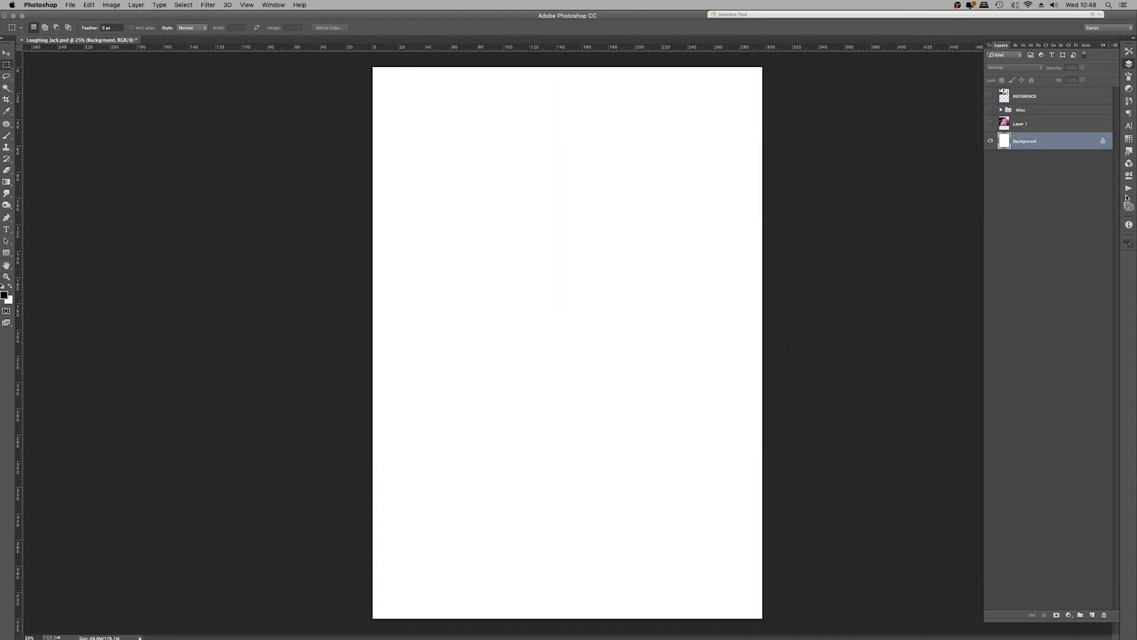
# Run the Radial Gradient action on the Background layer and briefly preview the REFERENCE images over the result
pyautogui.click(1128, 189)
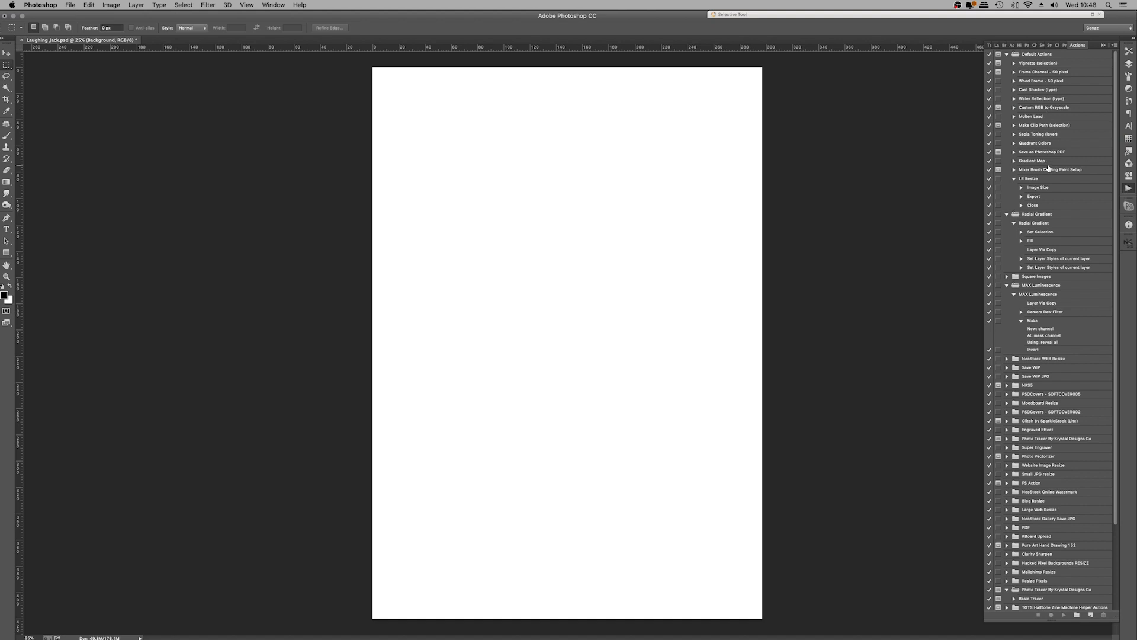
pyautogui.click(1041, 223)
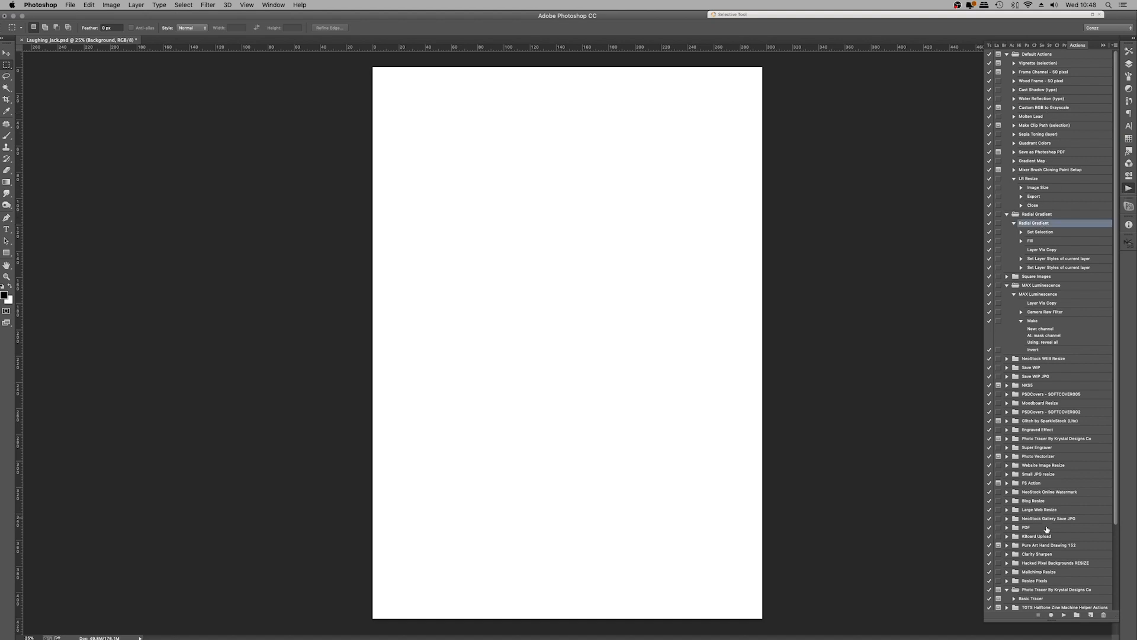
pyautogui.click(1064, 615)
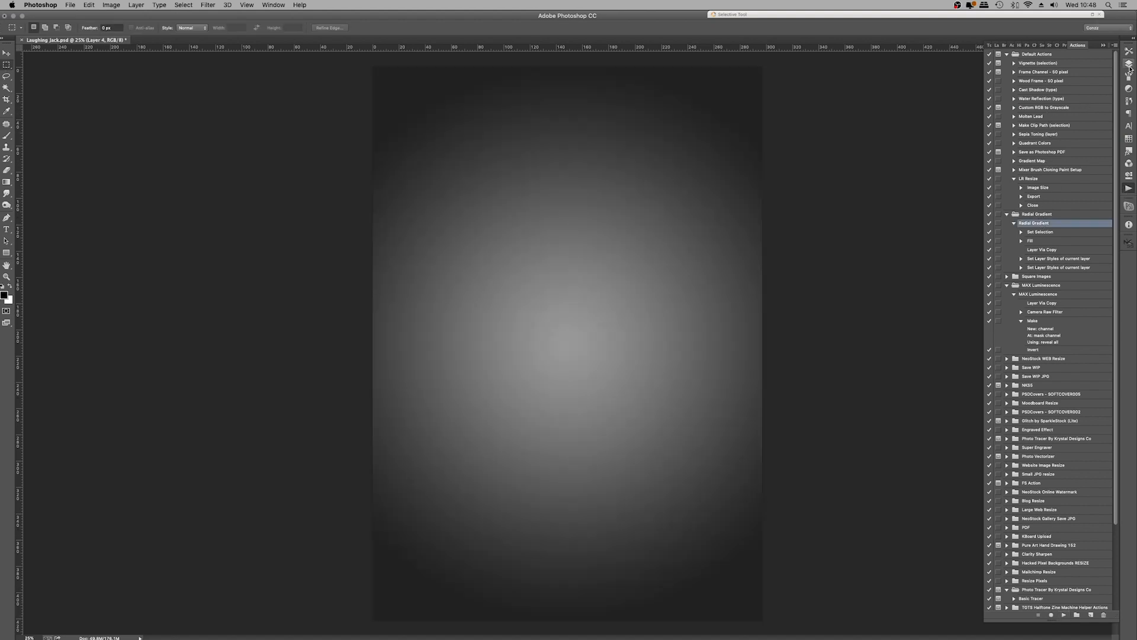
pyautogui.click(1129, 64)
pyautogui.click(989, 96)
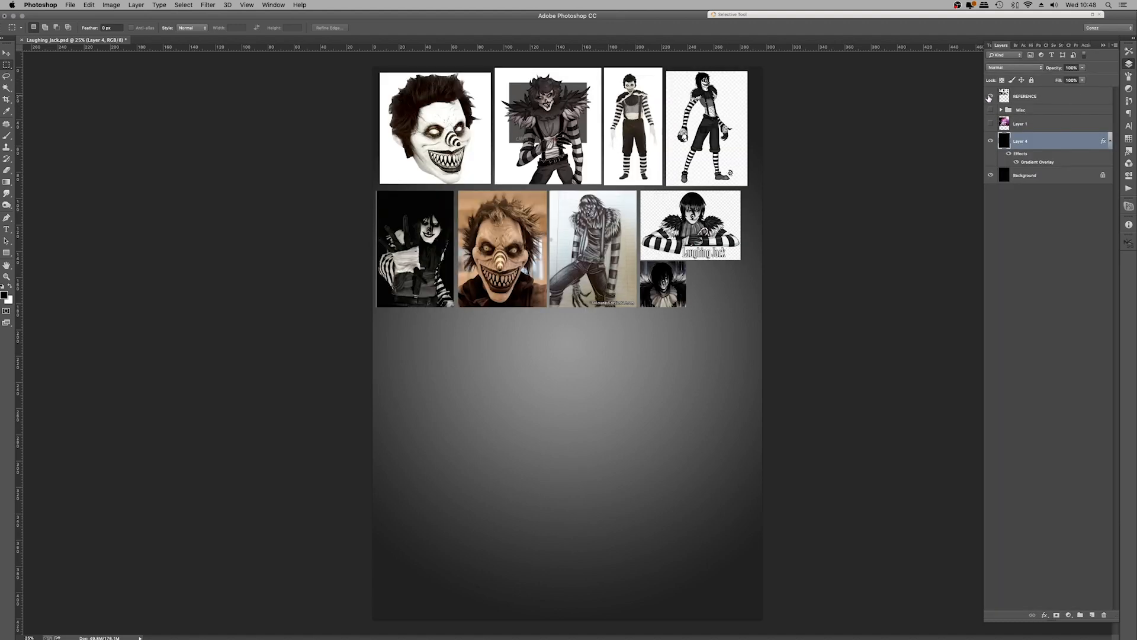
pyautogui.click(990, 97)
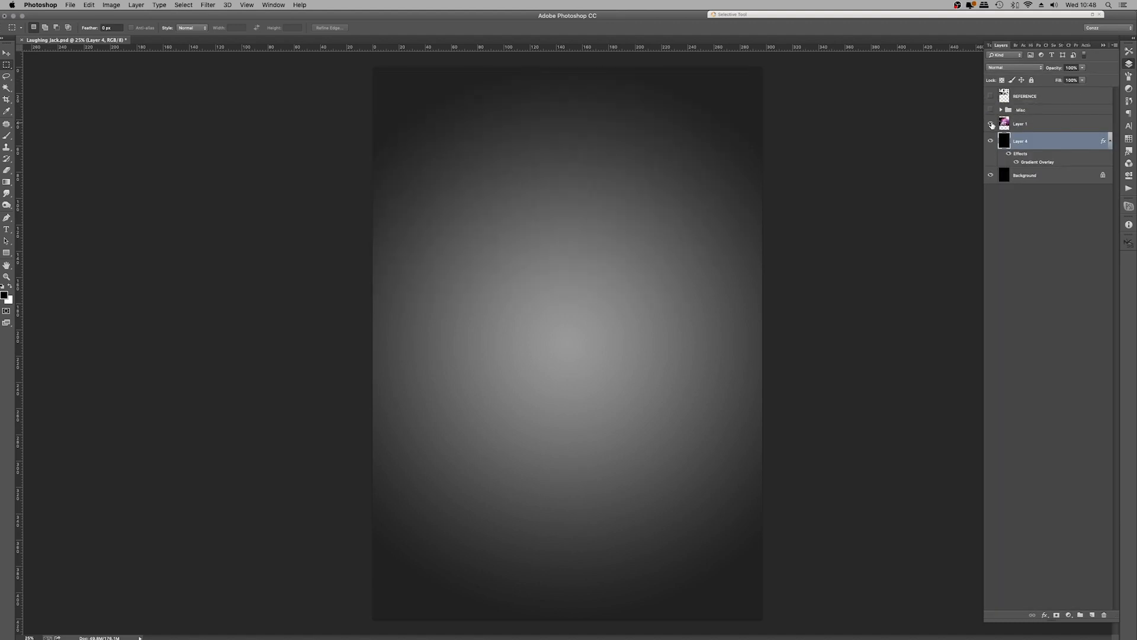
# Show Layer 1, copy a rectangular area around the clown's head onto a new layer, and hide Layer 1
pyautogui.click(990, 123)
pyautogui.click(1030, 123)
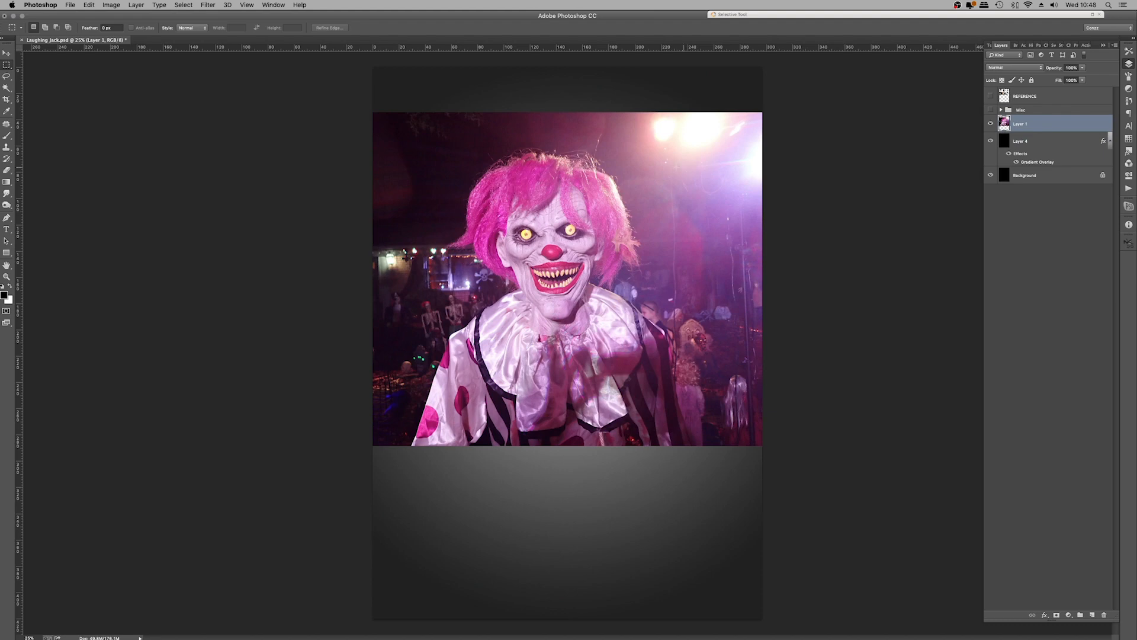
pyautogui.moveTo(435, 130); pyautogui.dragTo(656, 342)
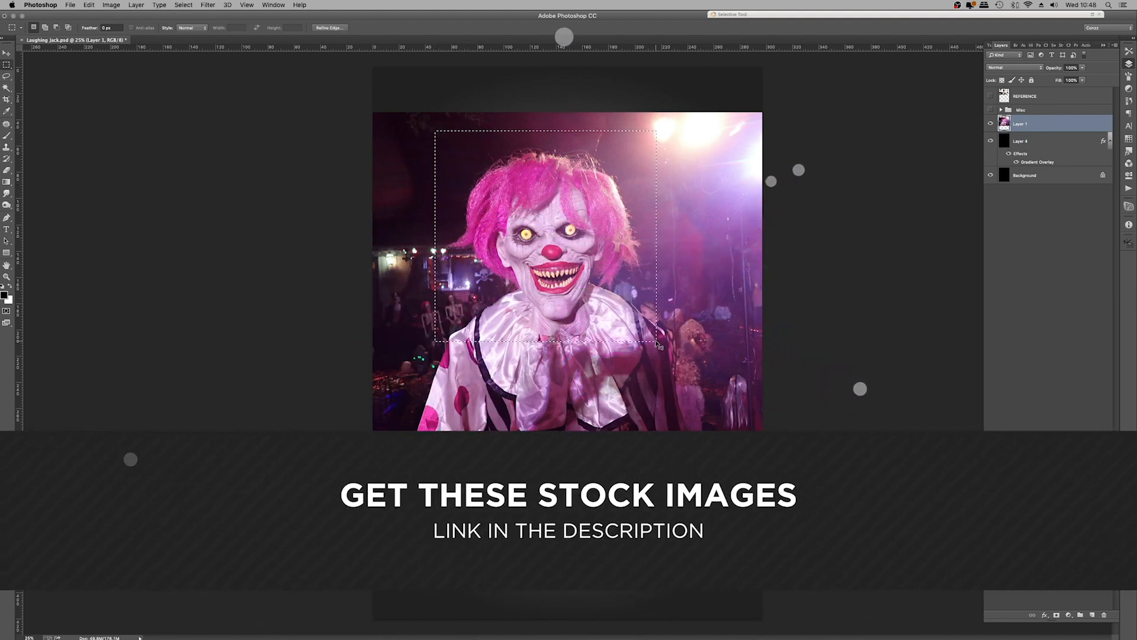
pyautogui.press('super+j')
pyautogui.click(990, 141)
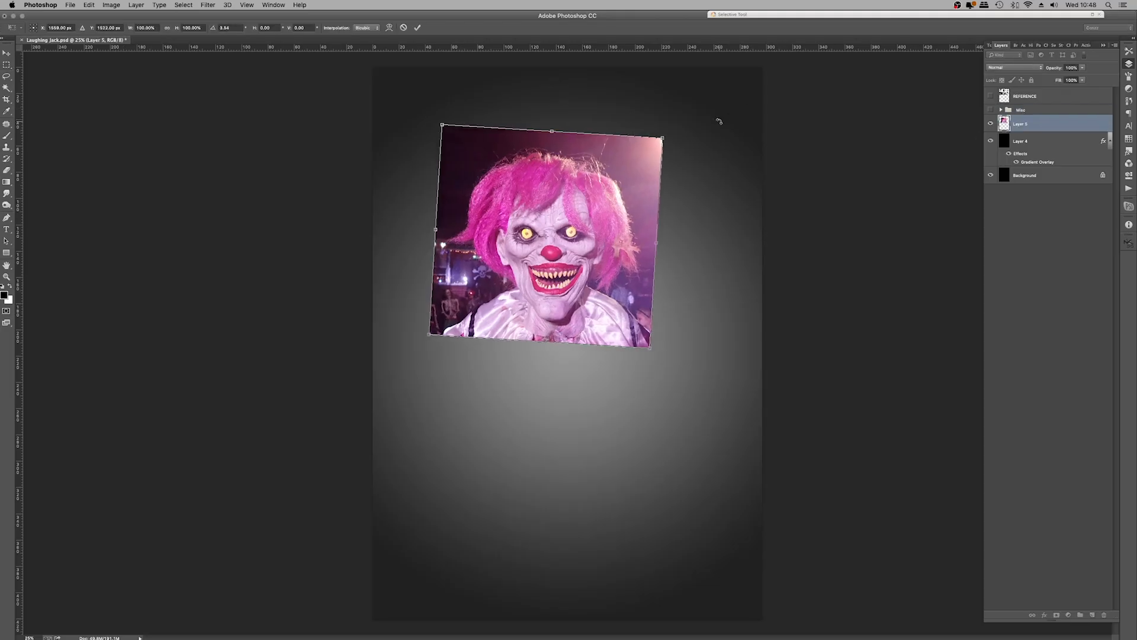
# Create a new layer named Solid Mask above the cropped clown head layer
pyautogui.press('shift+super+n')
pyautogui.write('Sopl')
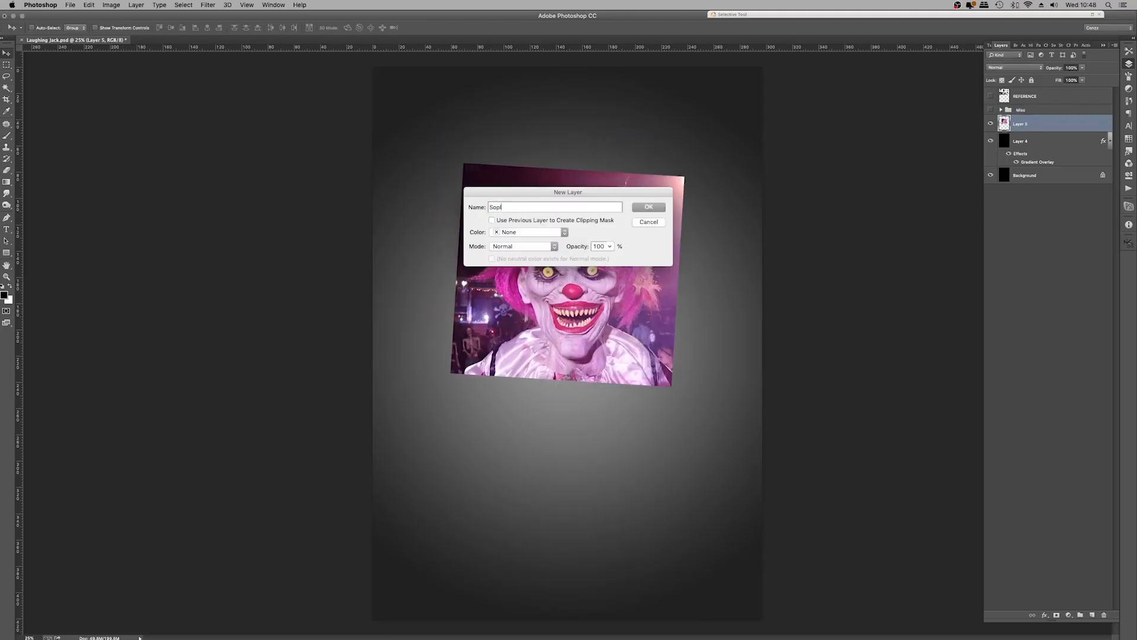
pyautogui.press('BackSpace')
pyautogui.press('BackSpace')
pyautogui.write('lid Mask')
pyautogui.press('Return')
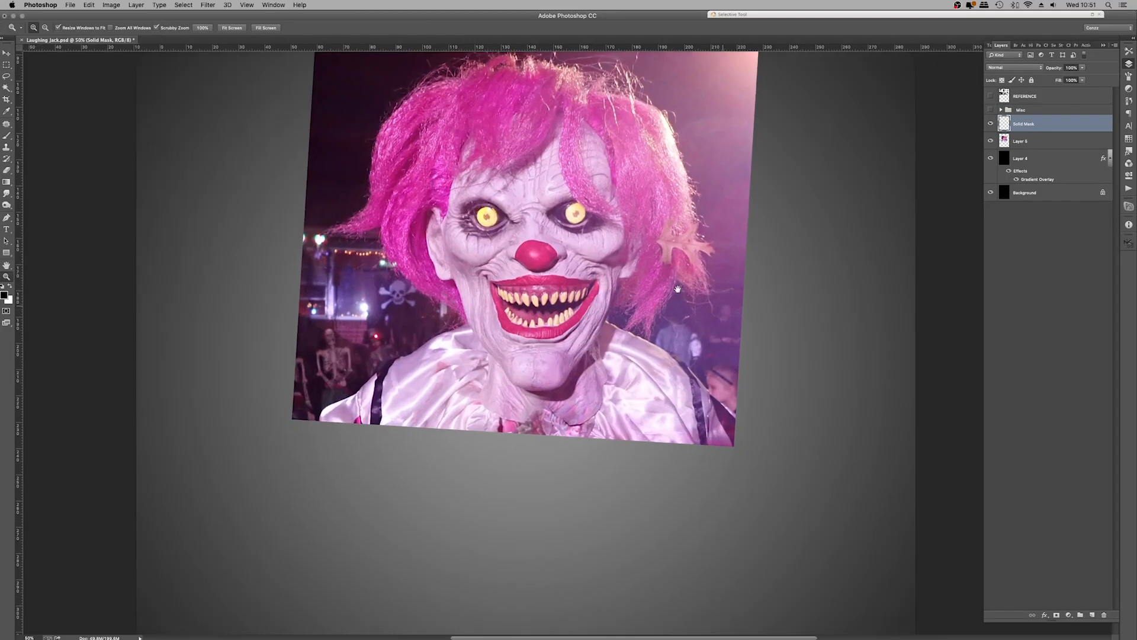
# Begin a Pen path down the outer edge of the clown's ear on the skull-and-crossbones side, to beneath the earlobe
pyautogui.scroll(5, 222, 222)
pyautogui.press('p')
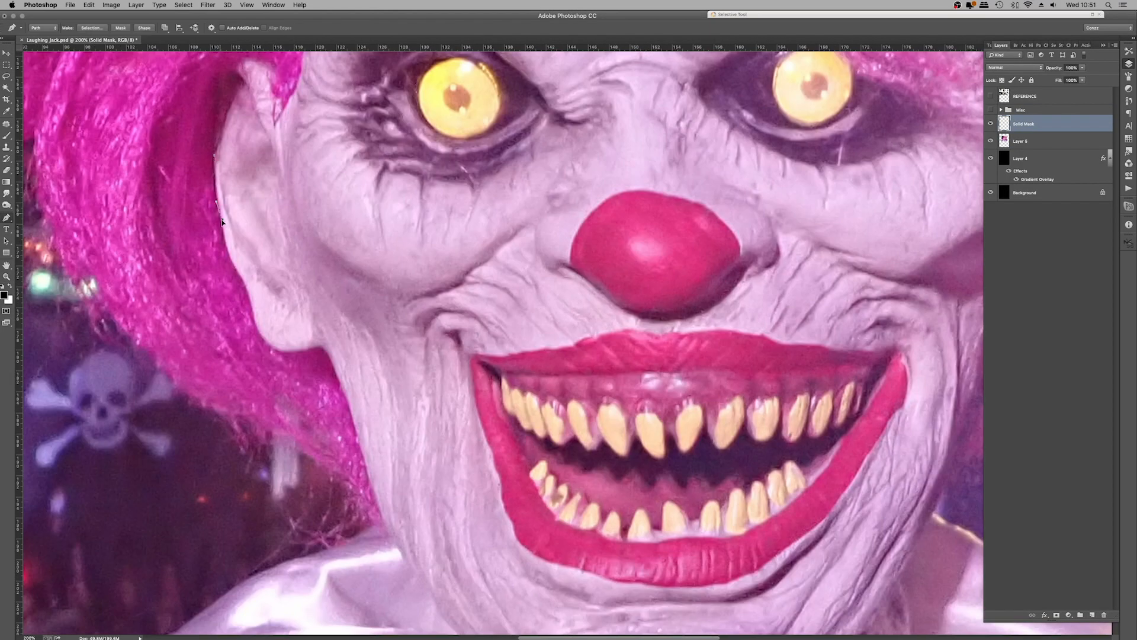
pyautogui.click(224, 238)
pyautogui.click(243, 278)
pyautogui.click(250, 304)
pyautogui.click(270, 351)
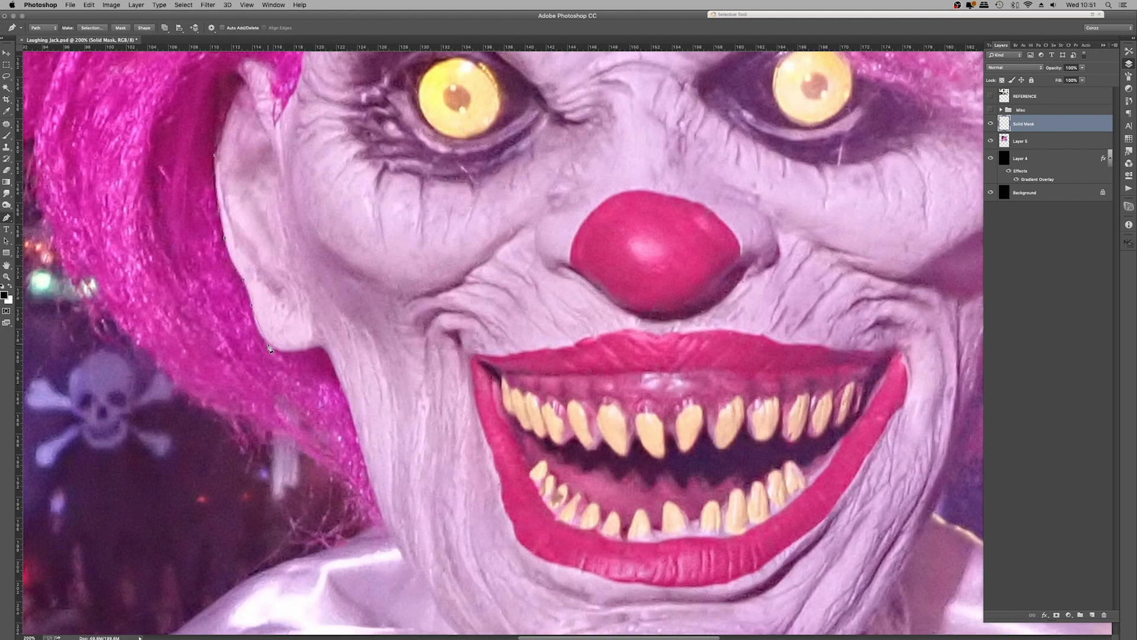
pyautogui.keyDown('alt'); pyautogui.click(303, 350); pyautogui.keyUp('alt')
# Continue the Pen path from below the earlobe down the edge of the cheek to the jaw
pyautogui.click(327, 353)
pyautogui.click(342, 389)
pyautogui.click(368, 471)
pyautogui.moveTo(395, 554); pyautogui.dragTo(353, 394)
pyautogui.keyDown('alt'); pyautogui.click(338, 370); pyautogui.keyUp('alt')
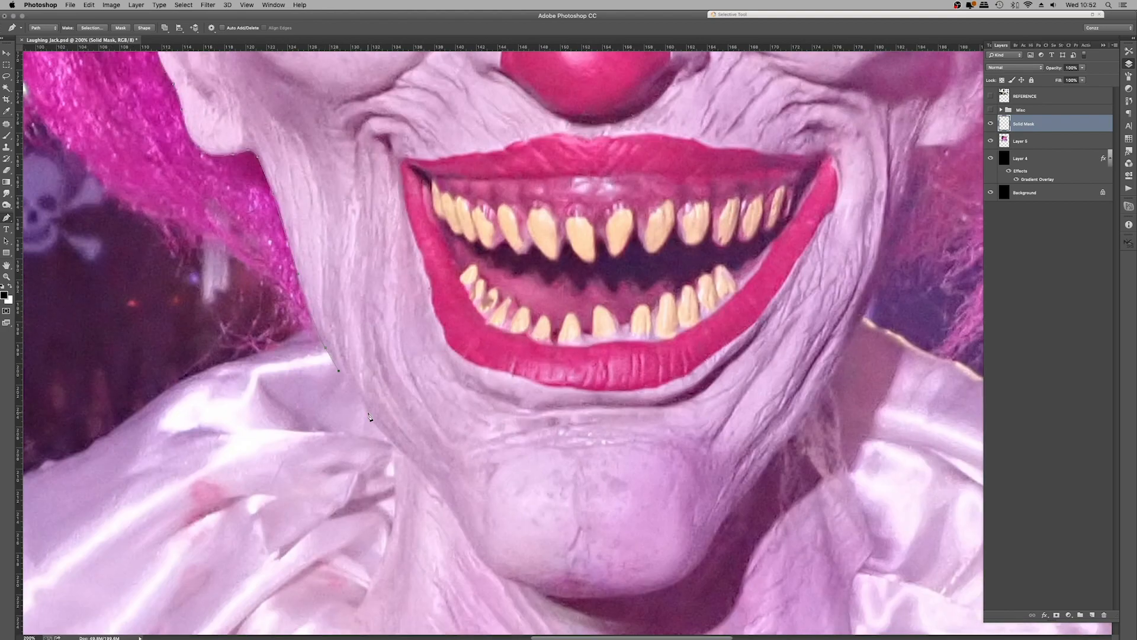
pyautogui.click(372, 419)
pyautogui.moveTo(408, 456); pyautogui.dragTo(324, 271)
pyautogui.moveTo(324, 271); pyautogui.dragTo(354, 302)
# Extend the path around the underside of the chin and up the opposite side of the jaw
pyautogui.moveTo(443, 402); pyautogui.dragTo(451, 405)
pyautogui.click(541, 411)
pyautogui.moveTo(625, 366); pyautogui.dragTo(650, 325)
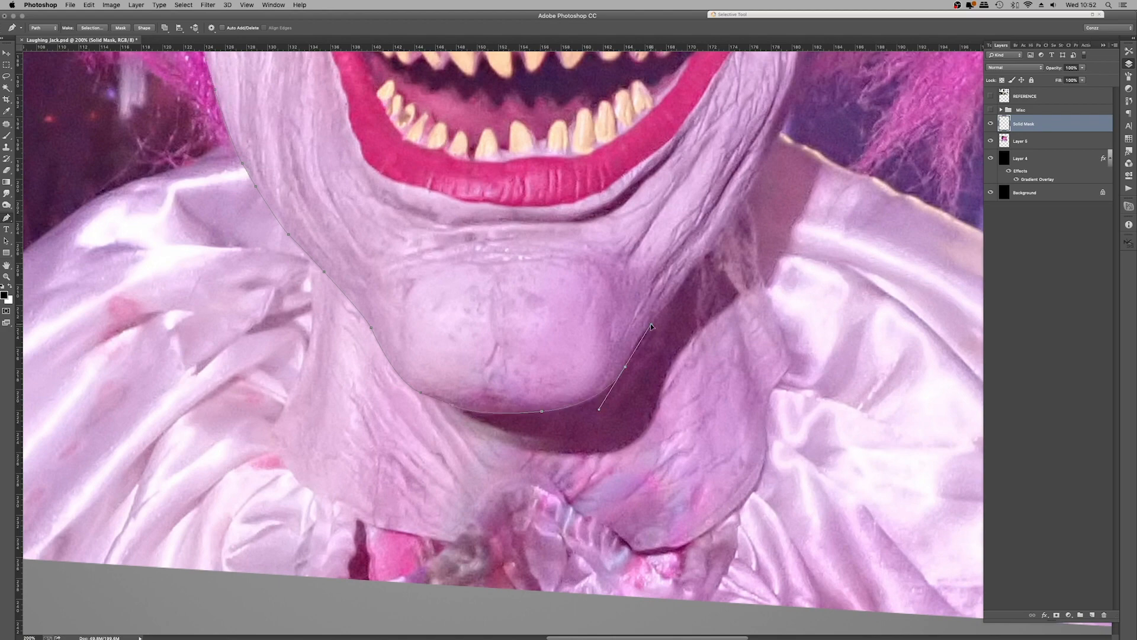
pyautogui.click(689, 276)
pyautogui.moveTo(808, 119); pyautogui.dragTo(698, 311)
pyautogui.click(734, 197)
# Run the path around the second ear and over the top of the head to complete the head outline
pyautogui.moveTo(736, 181); pyautogui.dragTo(524, 358)
pyautogui.click(579, 324)
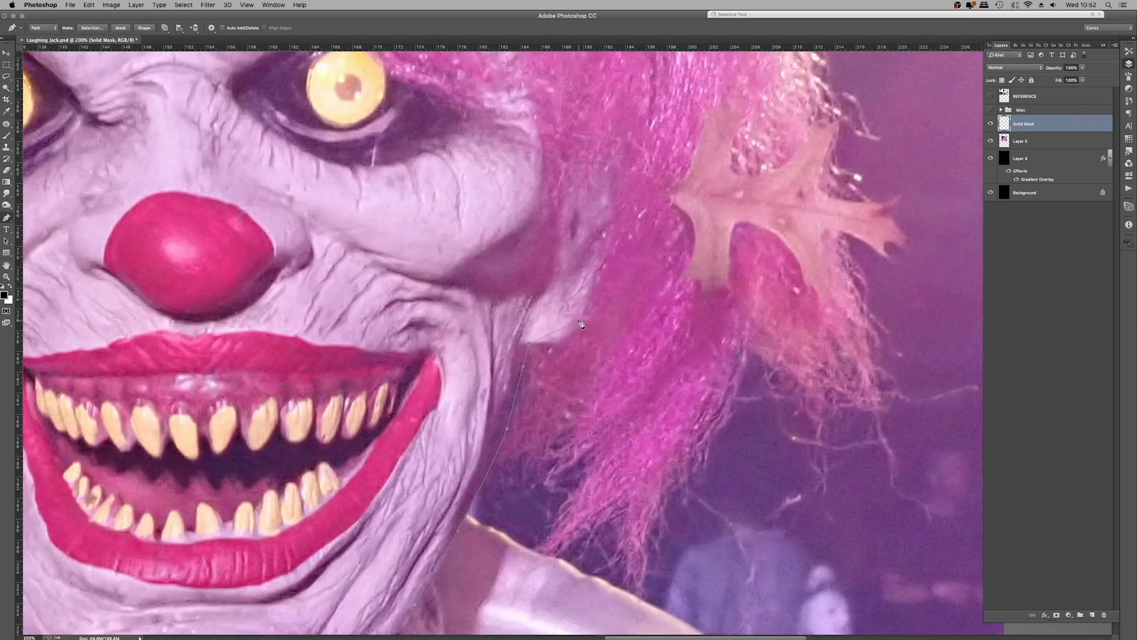
pyautogui.moveTo(625, 184); pyautogui.dragTo(632, 117)
pyautogui.click(609, 79)
pyautogui.moveTo(613, 132); pyautogui.dragTo(655, 349)
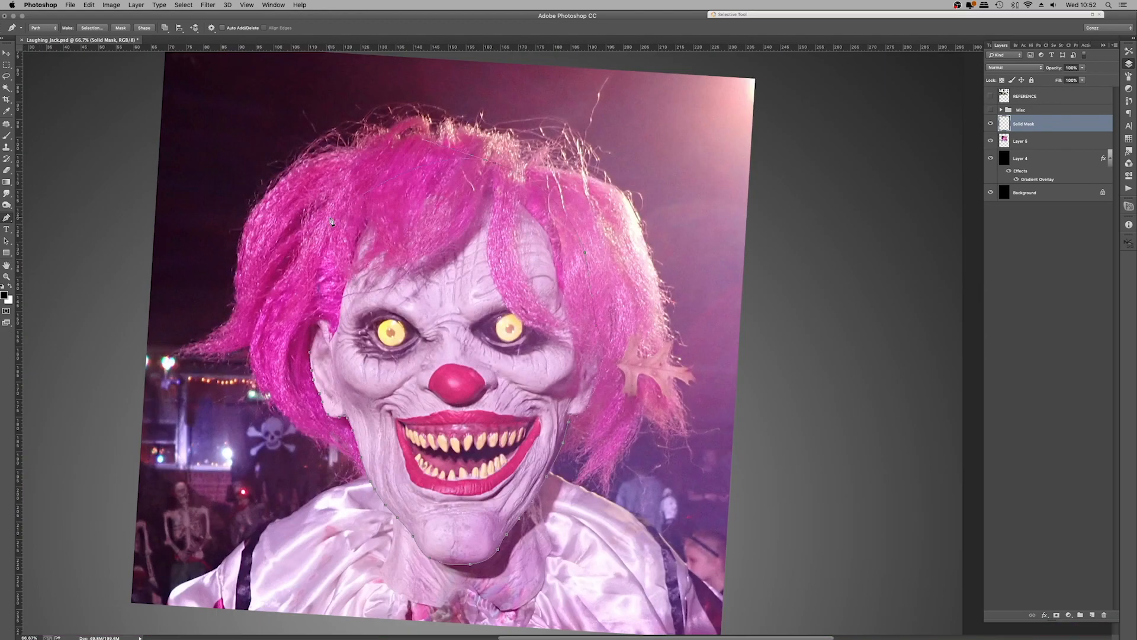
# Fill the head path with white on the Solid Mask layer and delete the path
pyautogui.rightClick(507, 282)
pyautogui.click(536, 329)
pyautogui.click(834, 233)
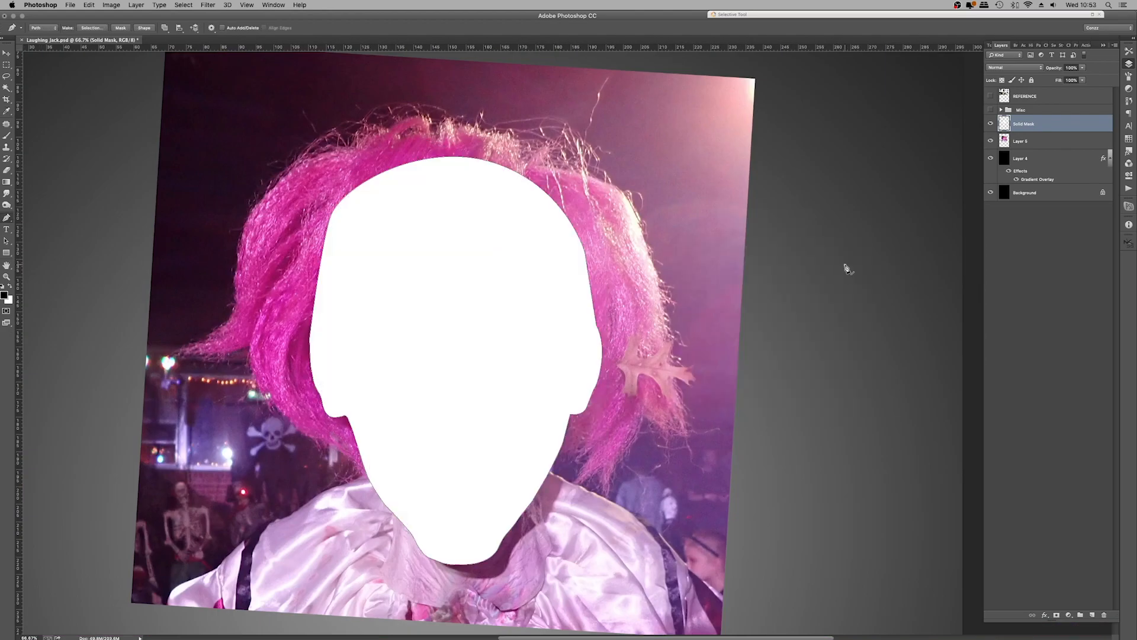
pyautogui.rightClick(560, 250)
pyautogui.click(585, 263)
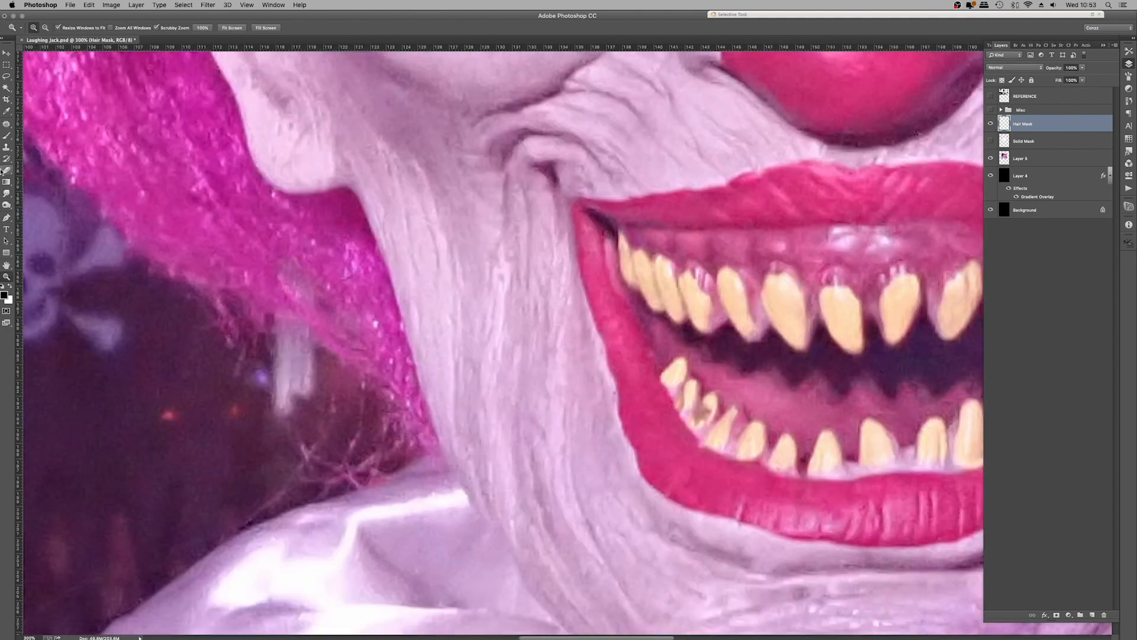
# On the Hair Mask layer, lasso the pink hair along its lower fringe and outer edge beside the skull-and-crossbones, following the stray strands
pyautogui.moveTo(248, 41)
pyautogui.mouseDown()
pyautogui.moveTo(587, 77)
pyautogui.moveTo(721, 292)
pyautogui.mouseUp()
pyautogui.moveTo(721, 292); pyautogui.dragTo(721, 292)
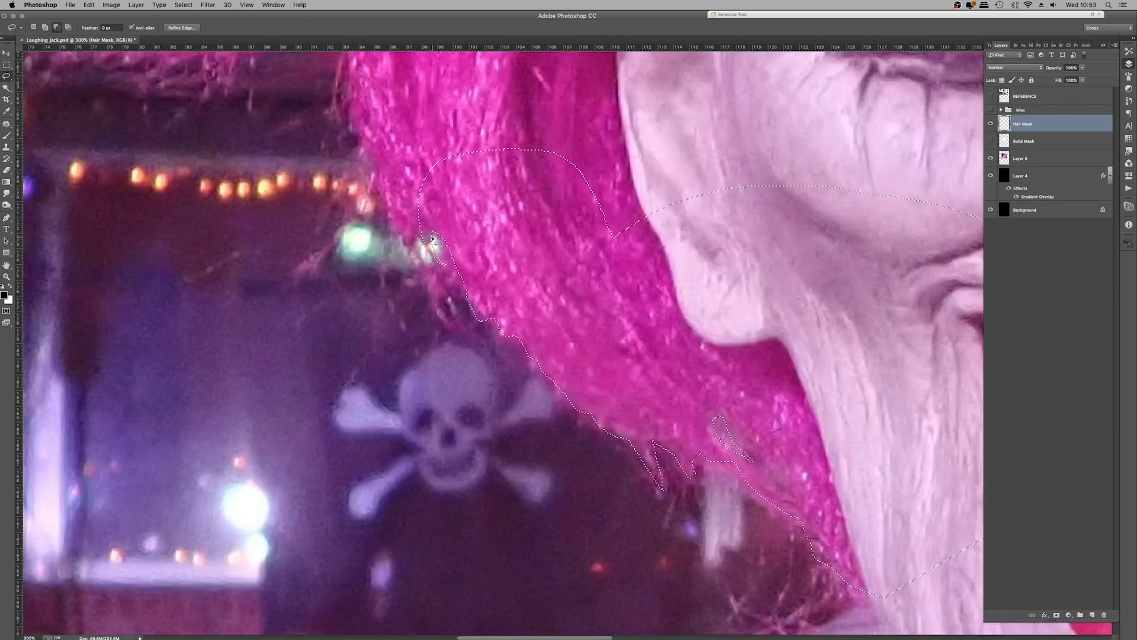
pyautogui.moveTo(418, 270)
pyautogui.mouseDown()
pyautogui.moveTo(524, 267)
pyautogui.moveTo(390, 215)
pyautogui.moveTo(524, 148)
pyautogui.mouseUp()
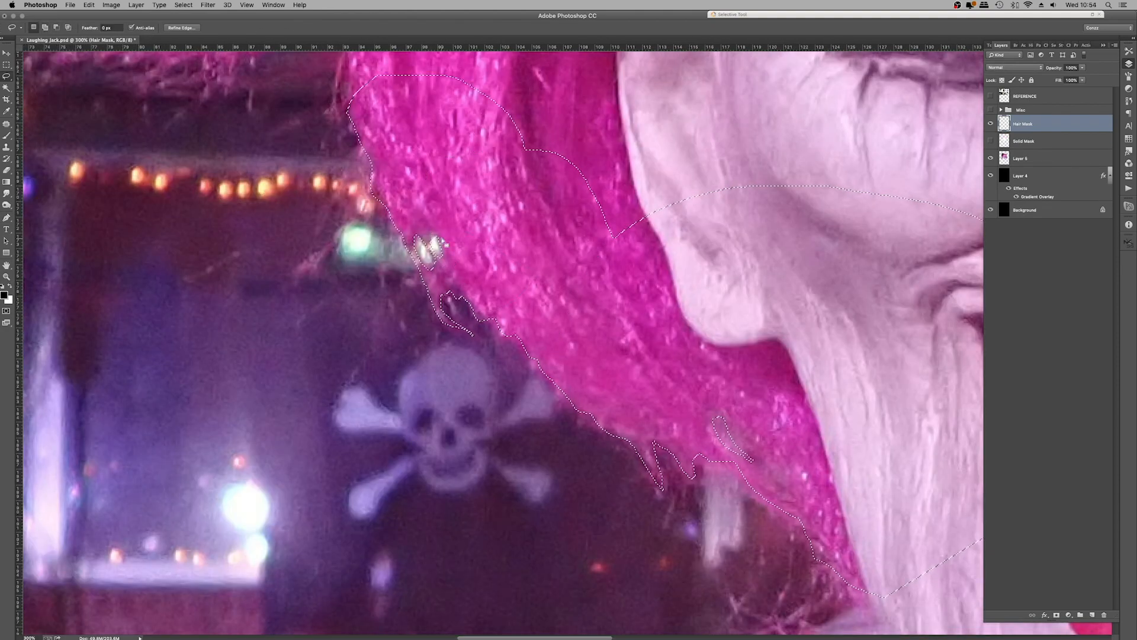
pyautogui.moveTo(349, 101); pyautogui.dragTo(539, 357)
pyautogui.moveTo(539, 358)
pyautogui.mouseDown()
pyautogui.moveTo(535, 316)
pyautogui.moveTo(418, 346)
pyautogui.moveTo(452, 139)
pyautogui.moveTo(698, 367)
pyautogui.mouseUp()
pyautogui.moveTo(399, 340)
pyautogui.mouseDown()
pyautogui.moveTo(261, 314)
pyautogui.moveTo(198, 317)
pyautogui.moveTo(236, 279)
pyautogui.moveTo(335, 255)
pyautogui.moveTo(459, 151)
pyautogui.mouseUp()
pyautogui.moveTo(489, 184)
pyautogui.mouseDown()
pyautogui.moveTo(492, 378)
pyautogui.moveTo(471, 258)
pyautogui.moveTo(602, 398)
pyautogui.mouseUp()
pyautogui.moveTo(484, 57); pyautogui.dragTo(611, 269)
pyautogui.moveTo(611, 269); pyautogui.dragTo(599, 408)
pyautogui.moveTo(669, 118); pyautogui.dragTo(477, 285)
# Extend the lasso selection up the same side of the hair and along the strands at the crown
pyautogui.moveTo(535, 186)
pyautogui.mouseDown()
pyautogui.moveTo(443, 368)
pyautogui.moveTo(630, 380)
pyautogui.mouseUp()
pyautogui.moveTo(569, 109)
pyautogui.mouseDown()
pyautogui.moveTo(445, 248)
pyautogui.moveTo(417, 317)
pyautogui.moveTo(666, 350)
pyautogui.moveTo(437, 295)
pyautogui.mouseUp()
pyautogui.moveTo(517, 218)
pyautogui.mouseDown()
pyautogui.moveTo(447, 269)
pyautogui.moveTo(590, 125)
pyautogui.moveTo(682, 219)
pyautogui.mouseUp()
pyautogui.moveTo(675, 124); pyautogui.dragTo(530, 331)
pyautogui.moveTo(640, 335)
pyautogui.mouseDown()
pyautogui.moveTo(616, 270)
pyautogui.moveTo(540, 273)
pyautogui.moveTo(558, 250)
pyautogui.moveTo(645, 307)
pyautogui.mouseUp()
pyautogui.moveTo(624, 260); pyautogui.dragTo(648, 304)
pyautogui.moveTo(641, 306)
pyautogui.mouseDown()
pyautogui.moveTo(501, 300)
pyautogui.moveTo(729, 398)
pyautogui.mouseUp()
pyautogui.moveTo(730, 398); pyautogui.dragTo(452, 424)
pyautogui.moveTo(368, 326)
pyautogui.mouseDown()
pyautogui.moveTo(433, 252)
pyautogui.moveTo(442, 206)
pyautogui.moveTo(524, 244)
pyautogui.mouseUp()
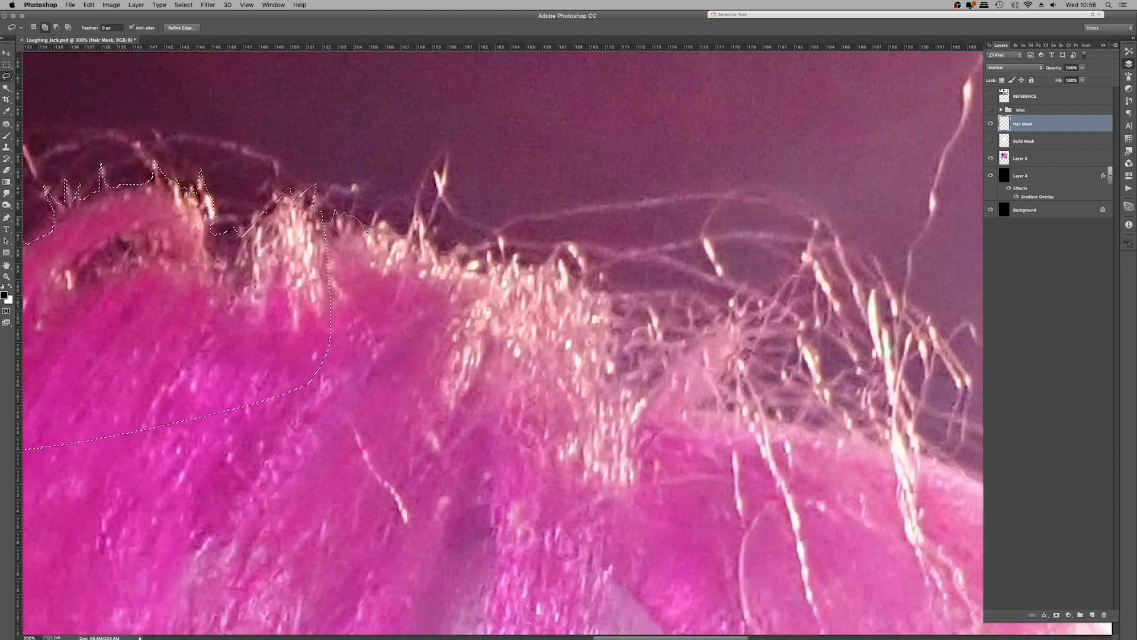
# Extend the hair selection across the remaining crown, down the leaf side to the hair tips, and through the inner area of the head
pyautogui.moveTo(368, 230)
pyautogui.mouseDown()
pyautogui.moveTo(422, 208)
pyautogui.moveTo(530, 273)
pyautogui.moveTo(589, 287)
pyautogui.mouseUp()
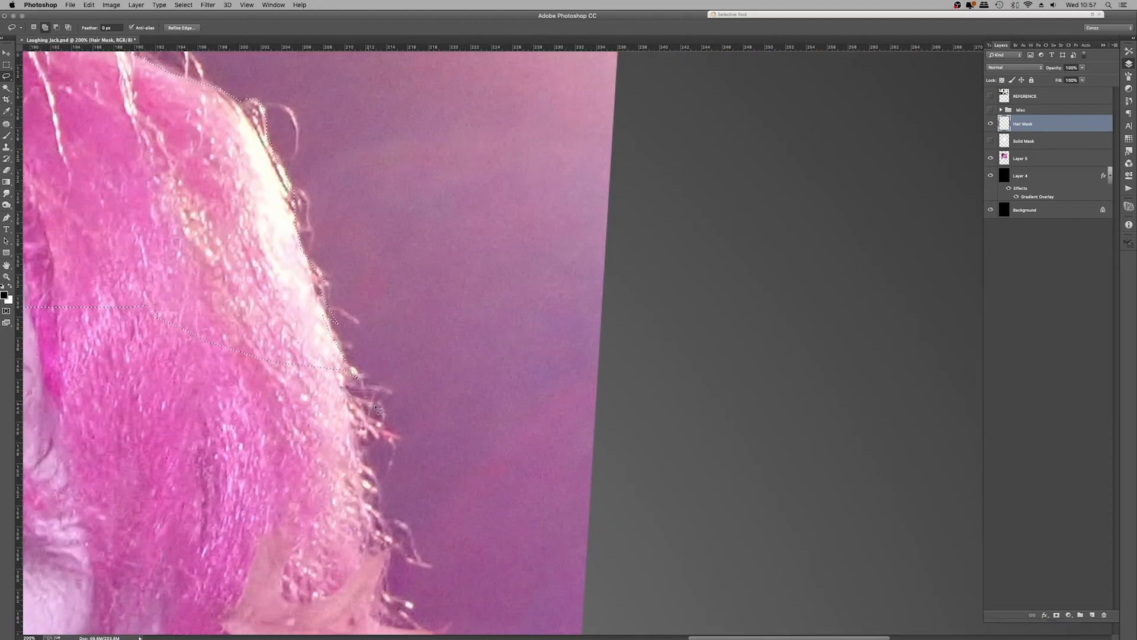
pyautogui.moveTo(370, 410); pyautogui.dragTo(374, 453)
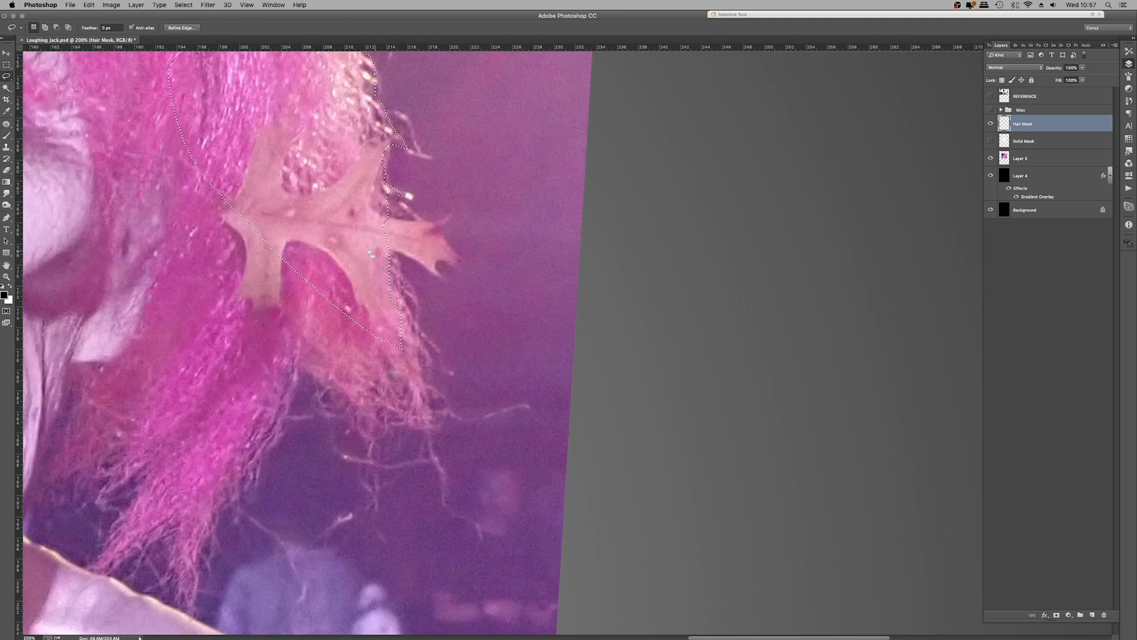
pyautogui.moveTo(403, 349)
pyautogui.mouseDown()
pyautogui.moveTo(435, 412)
pyautogui.moveTo(291, 391)
pyautogui.mouseUp()
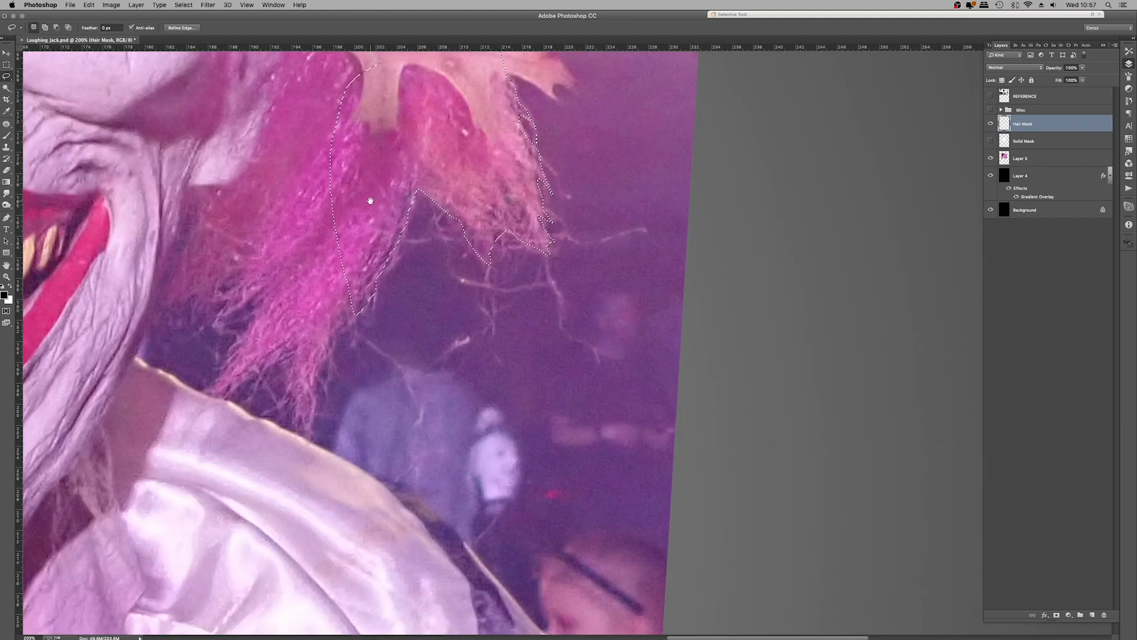
pyautogui.moveTo(361, 195)
pyautogui.mouseDown()
pyautogui.moveTo(306, 430)
pyautogui.moveTo(236, 392)
pyautogui.moveTo(262, 309)
pyautogui.moveTo(205, 314)
pyautogui.mouseUp()
pyautogui.press('super+minus')
pyautogui.press('super+minus')
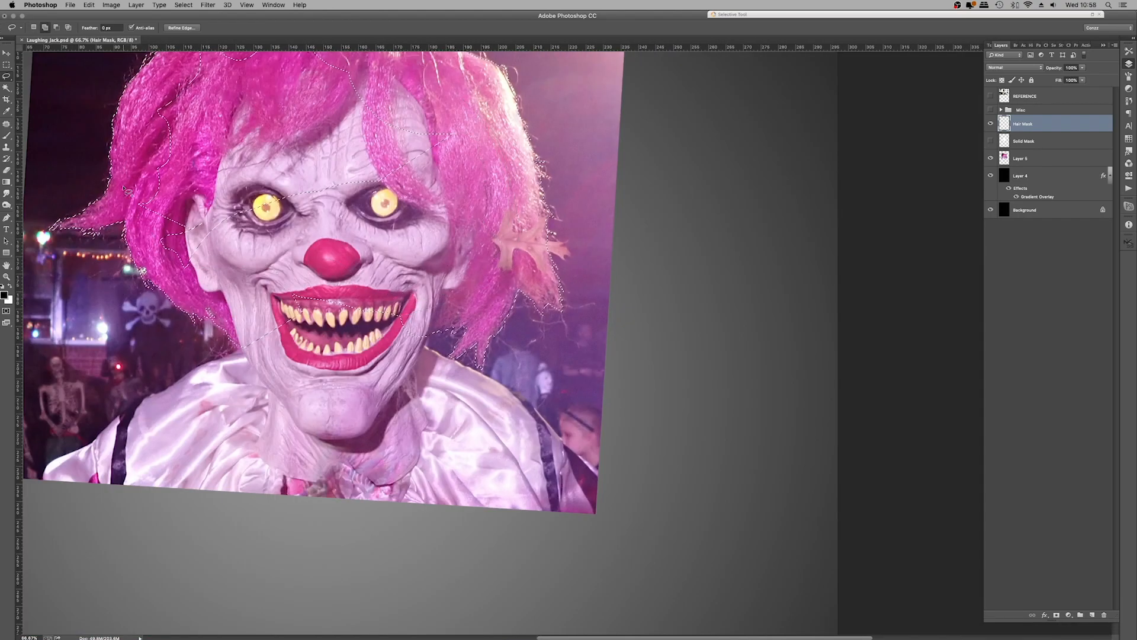
pyautogui.moveTo(367, 140); pyautogui.dragTo(190, 122)
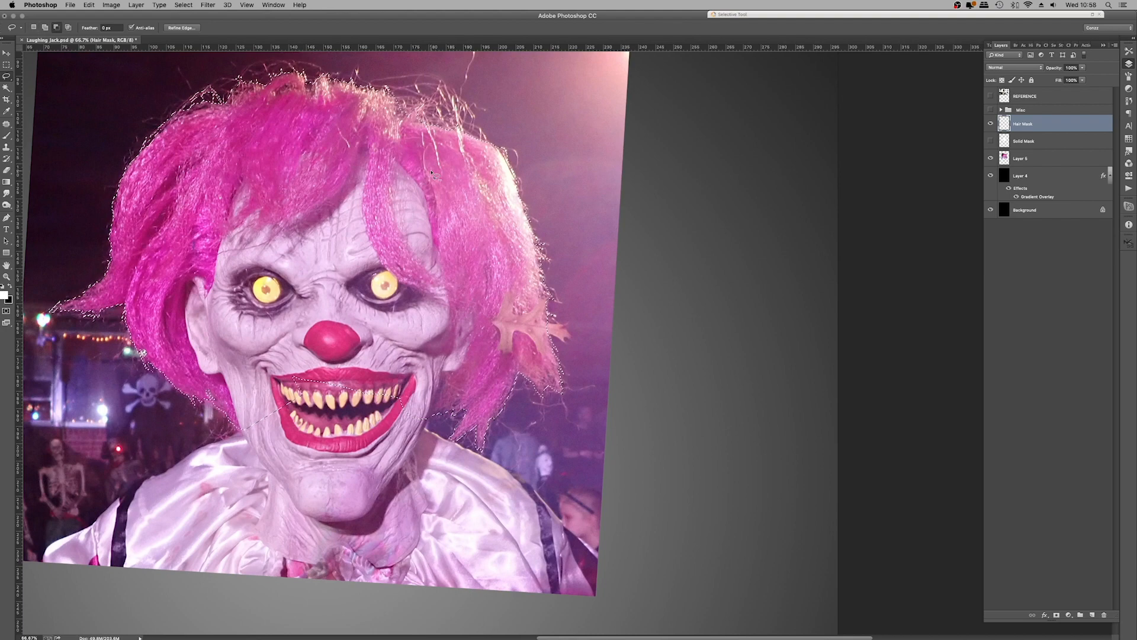
# Refine the selection's edges and clone over the upper hair on a new layer clipped to the cut-out head
pyautogui.press('alt+super+r')
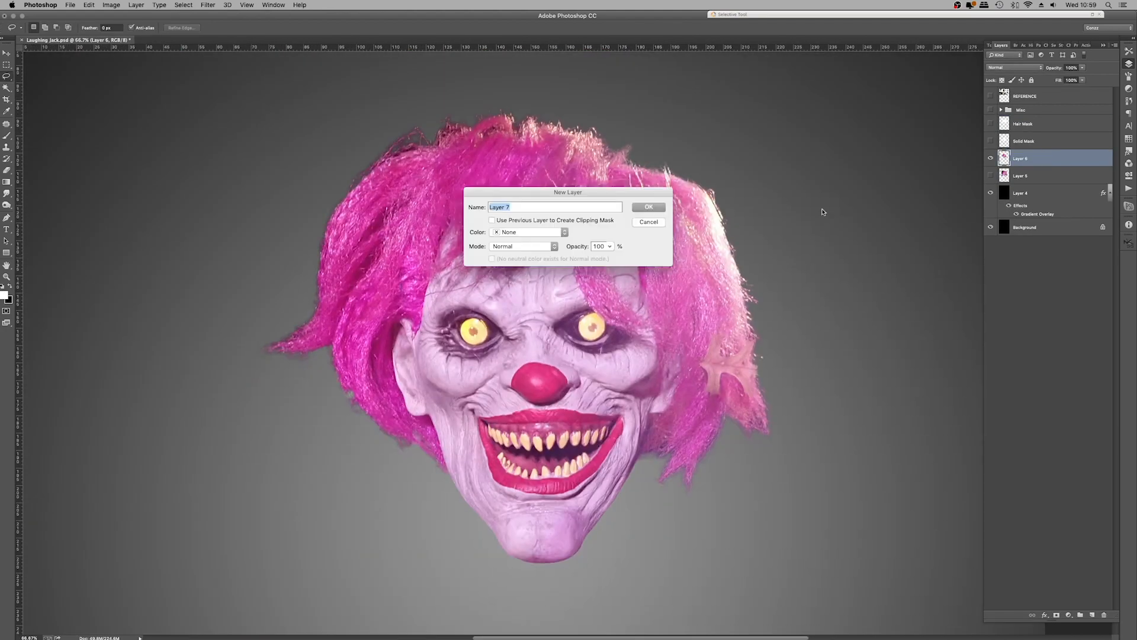
pyautogui.press('Return')
pyautogui.press('s')
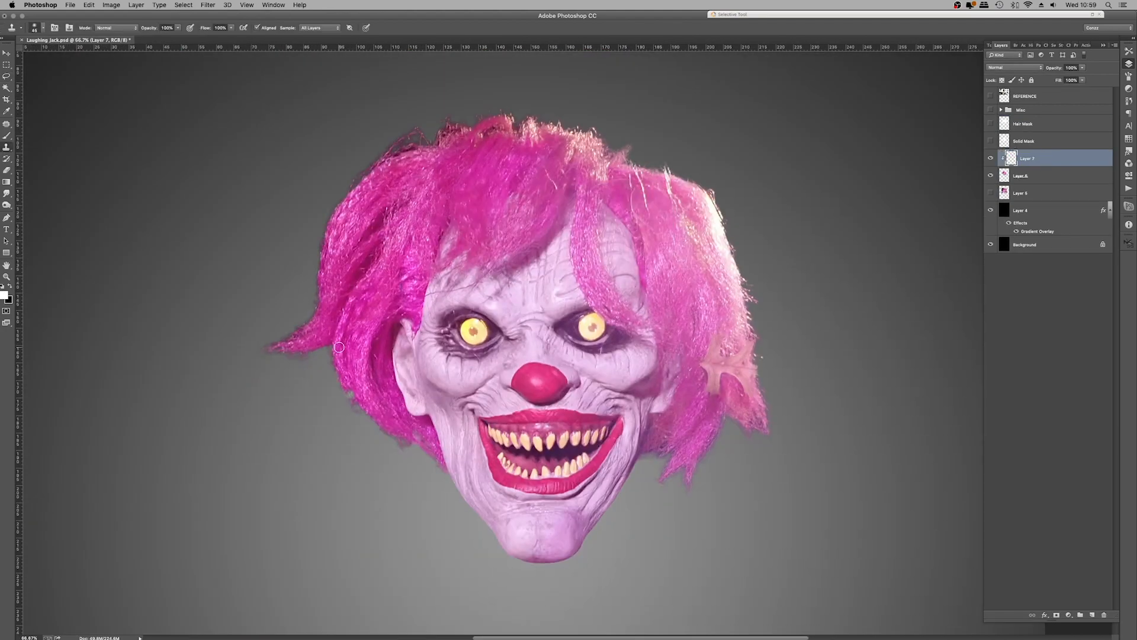
pyautogui.press(']')
pyautogui.press(']')
pyautogui.moveTo(354, 159)
pyautogui.mouseDown()
pyautogui.moveTo(368, 266)
pyautogui.moveTo(452, 225)
pyautogui.mouseUp()
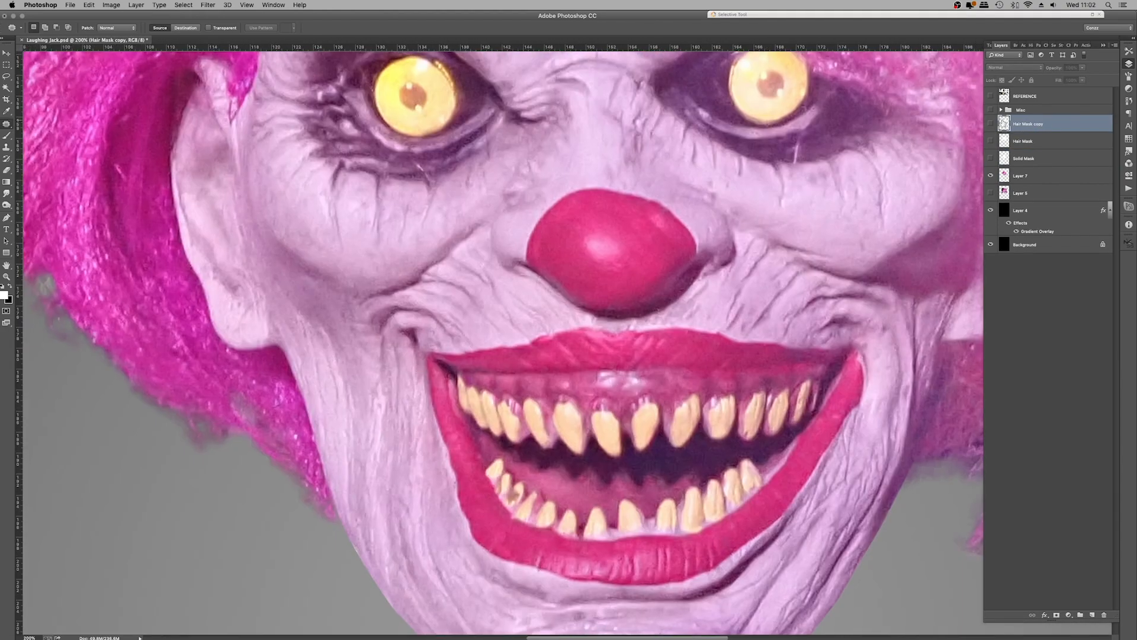
# With the Hair Mask copy layer active, lasso the clown's cheek, ear, temple and forehead skin up to the hairline and fringe
pyautogui.press('l')
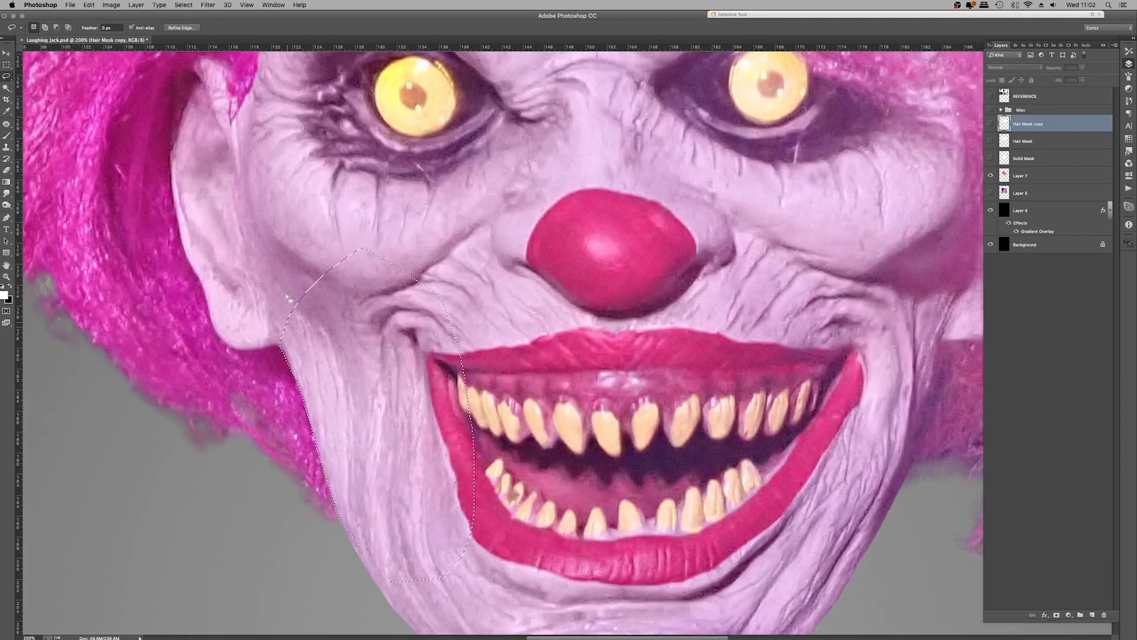
pyautogui.moveTo(264, 349); pyautogui.dragTo(317, 225)
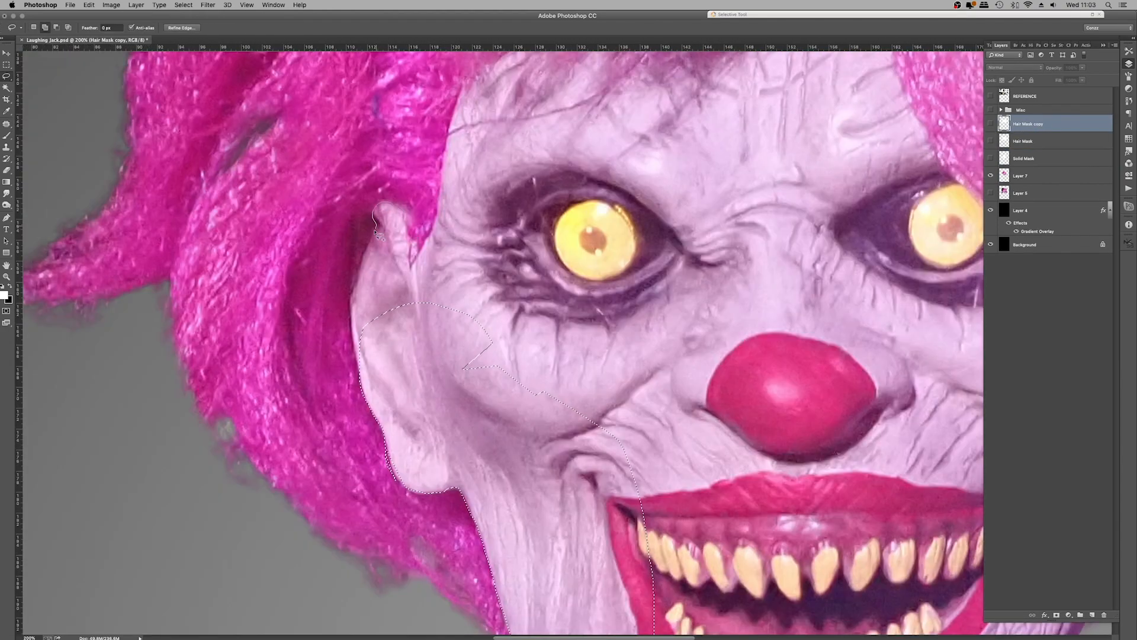
pyautogui.moveTo(379, 204)
pyautogui.mouseDown()
pyautogui.moveTo(357, 365)
pyautogui.moveTo(414, 242)
pyautogui.moveTo(417, 260)
pyautogui.mouseUp()
pyautogui.moveTo(477, 196); pyautogui.dragTo(452, 268)
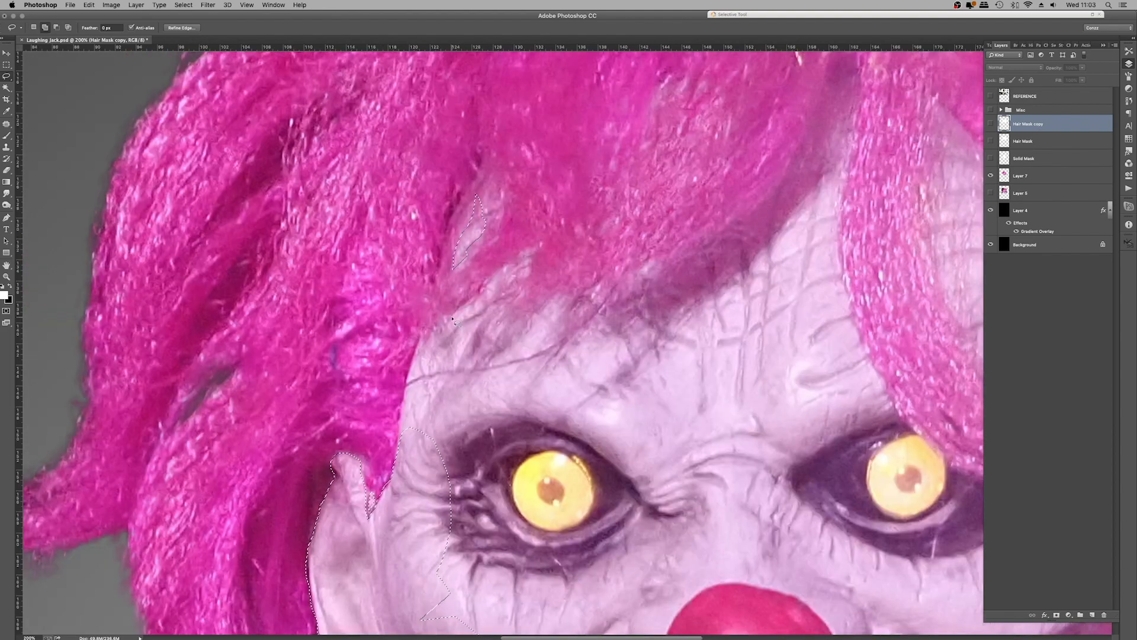
pyautogui.moveTo(420, 336); pyautogui.dragTo(448, 399)
pyautogui.moveTo(446, 317)
pyautogui.mouseDown()
pyautogui.moveTo(474, 321)
pyautogui.moveTo(530, 249)
pyautogui.mouseUp()
pyautogui.moveTo(496, 324); pyautogui.dragTo(480, 474)
pyautogui.moveTo(555, 360)
pyautogui.mouseDown()
pyautogui.moveTo(326, 213)
pyautogui.moveTo(428, 216)
pyautogui.moveTo(240, 414)
pyautogui.mouseUp()
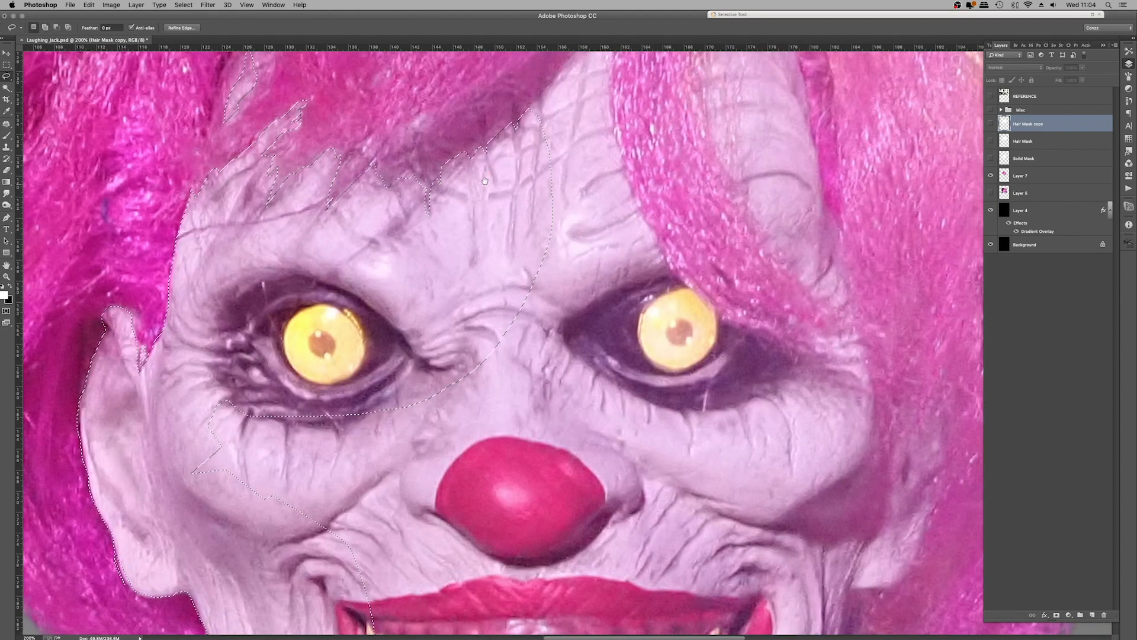
# Extend the skin selection over the rest of the forehead, around the loose hair strand, and down the second ear and cheek
pyautogui.moveTo(517, 128); pyautogui.dragTo(436, 340)
pyautogui.moveTo(435, 341)
pyautogui.mouseDown()
pyautogui.moveTo(538, 187)
pyautogui.moveTo(474, 444)
pyautogui.mouseUp()
pyautogui.moveTo(532, 327)
pyautogui.mouseDown()
pyautogui.moveTo(397, 193)
pyautogui.moveTo(515, 504)
pyautogui.moveTo(395, 353)
pyautogui.mouseUp()
pyautogui.moveTo(388, 252)
pyautogui.mouseDown()
pyautogui.moveTo(494, 299)
pyautogui.moveTo(619, 392)
pyautogui.moveTo(341, 428)
pyautogui.mouseUp()
pyautogui.moveTo(575, 527)
pyautogui.mouseDown()
pyautogui.moveTo(575, 350)
pyautogui.moveTo(505, 461)
pyautogui.mouseUp()
pyautogui.scroll(7, 505, 414)
pyautogui.moveTo(386, 136)
pyautogui.mouseDown()
pyautogui.moveTo(438, 334)
pyautogui.moveTo(429, 176)
pyautogui.mouseUp()
pyautogui.moveTo(471, 231)
pyautogui.mouseDown()
pyautogui.moveTo(500, 475)
pyautogui.moveTo(424, 277)
pyautogui.mouseUp()
# Show the Hair Mask copy layer, delete the selected face area from it, and deselect
pyautogui.press('super+minus')
pyautogui.press('super+minus')
pyautogui.press('super+minus')
pyautogui.press('super+comma')
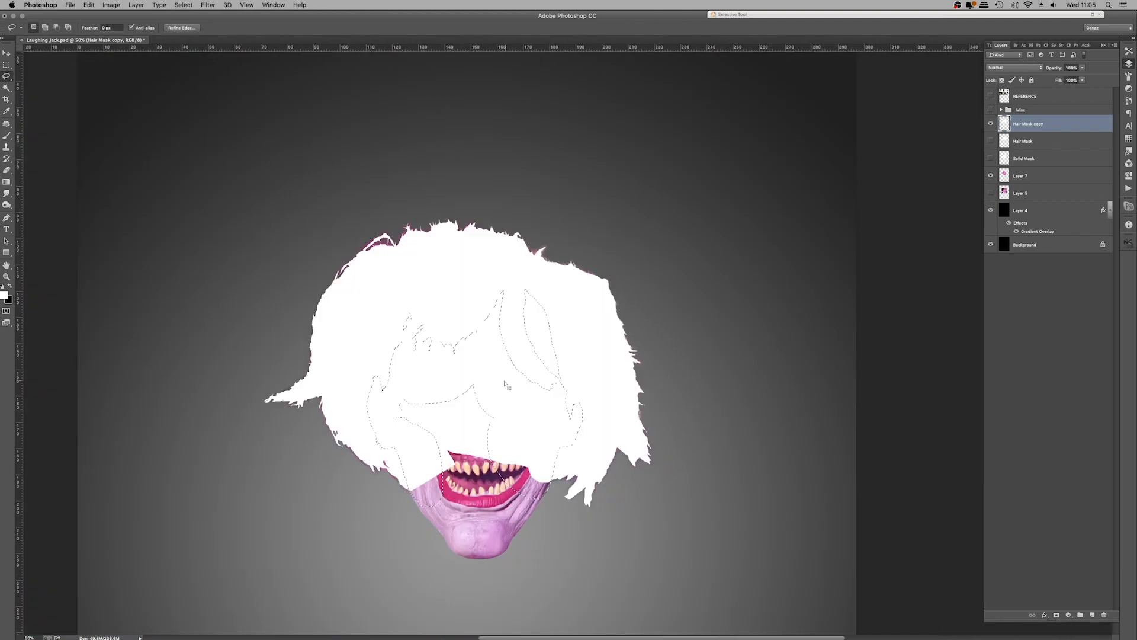
pyautogui.press('BackSpace')
pyautogui.press('super+d')
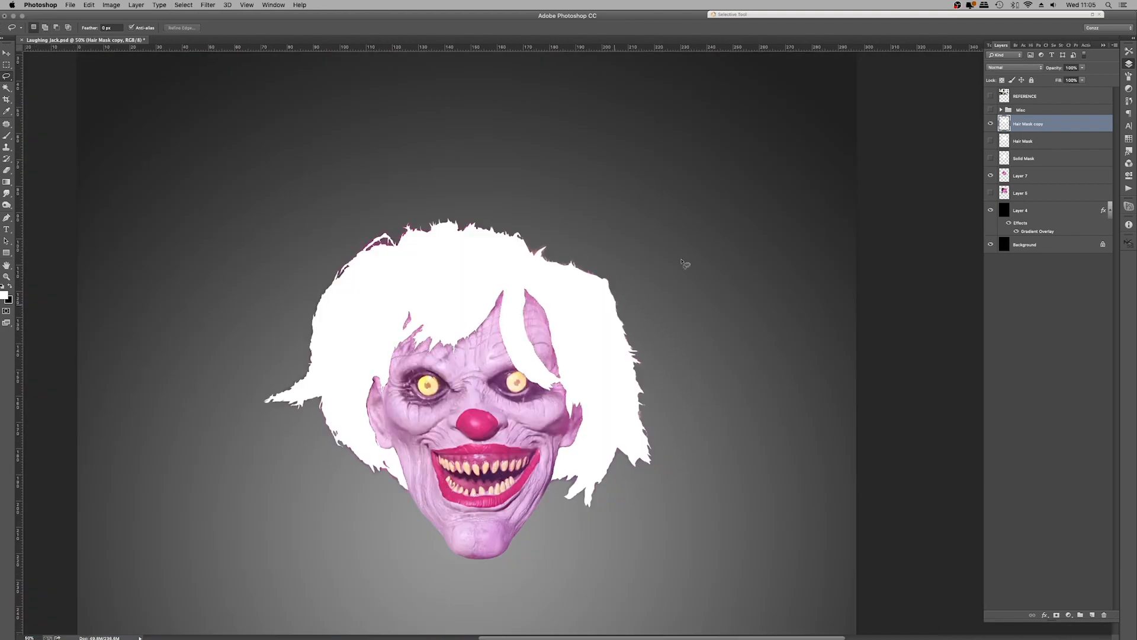
# Load Hair Mask copy as a selection, hide that layer, and apply Refine Edge on Layer 7 with a larger radius
pyautogui.keyDown('super'); pyautogui.click(1005, 123); pyautogui.keyUp('super')
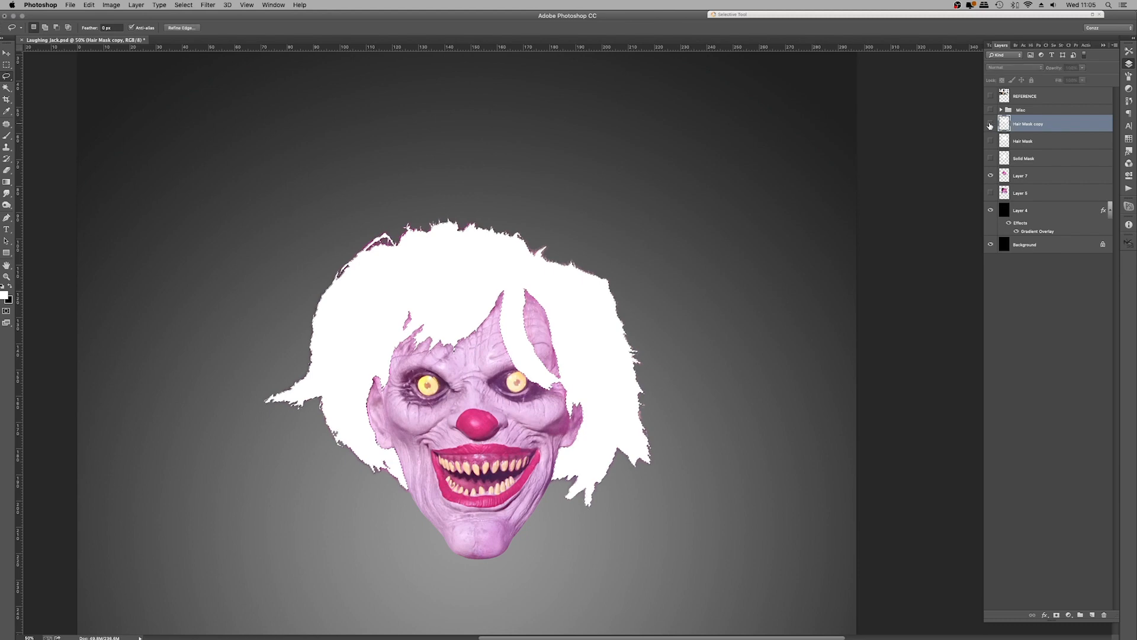
pyautogui.click(990, 123)
pyautogui.click(1004, 176)
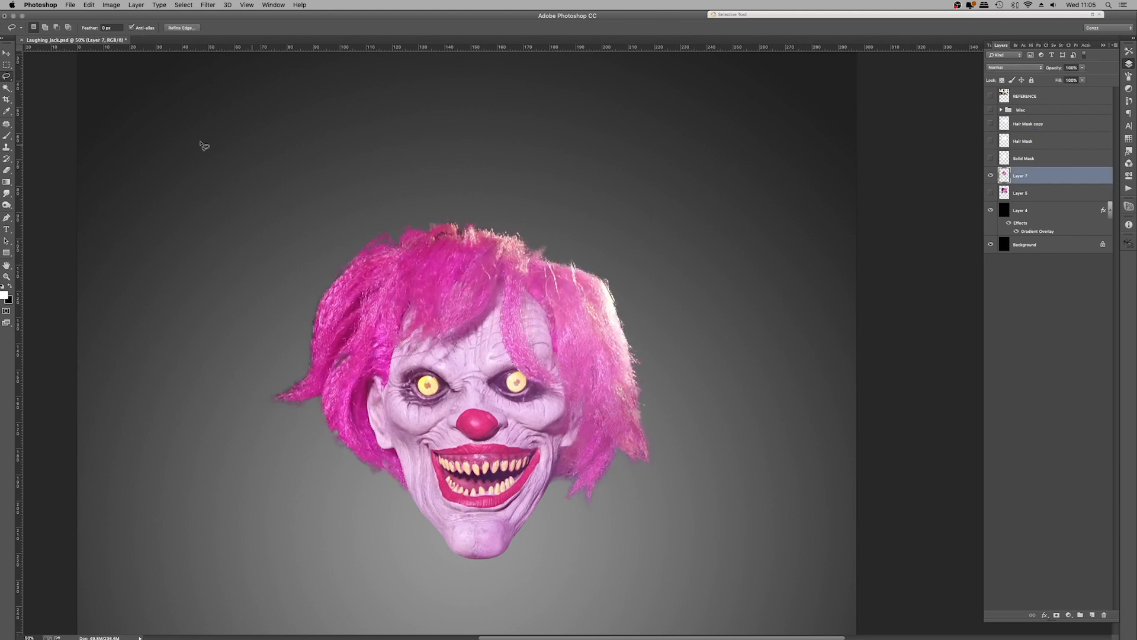
pyautogui.click(176, 28)
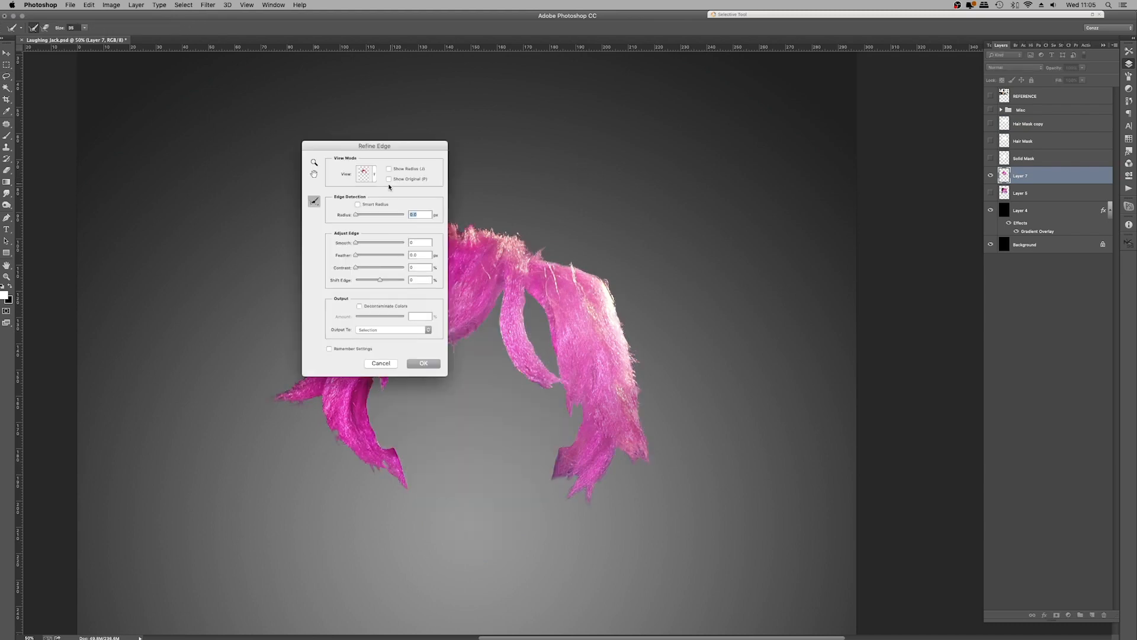
pyautogui.moveTo(381, 147); pyautogui.dragTo(284, 102)
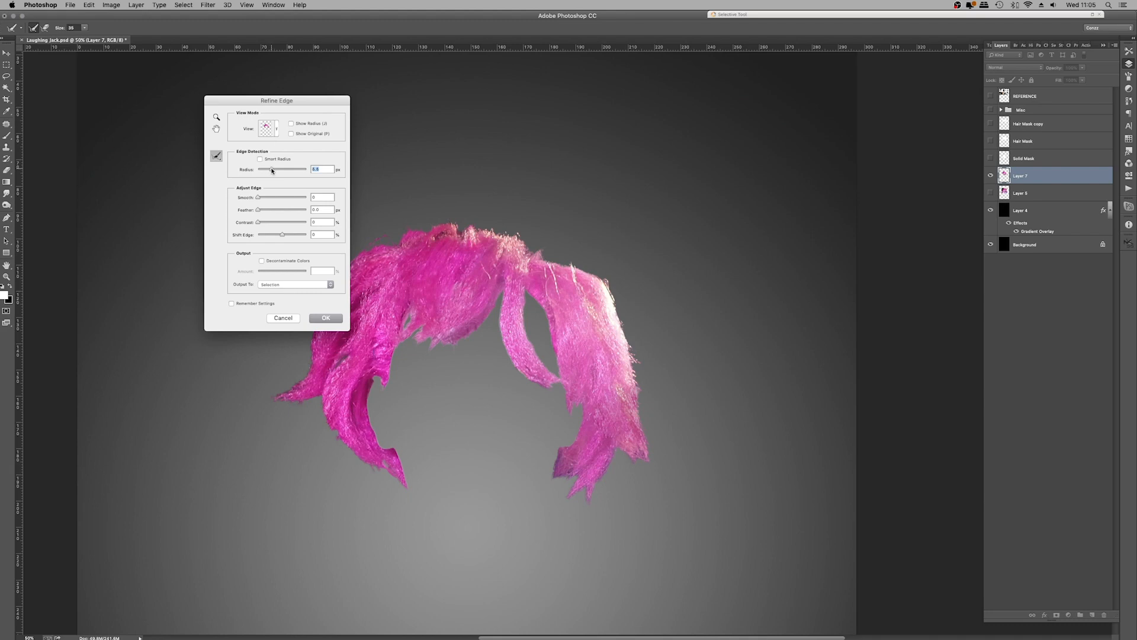
pyautogui.click(325, 319)
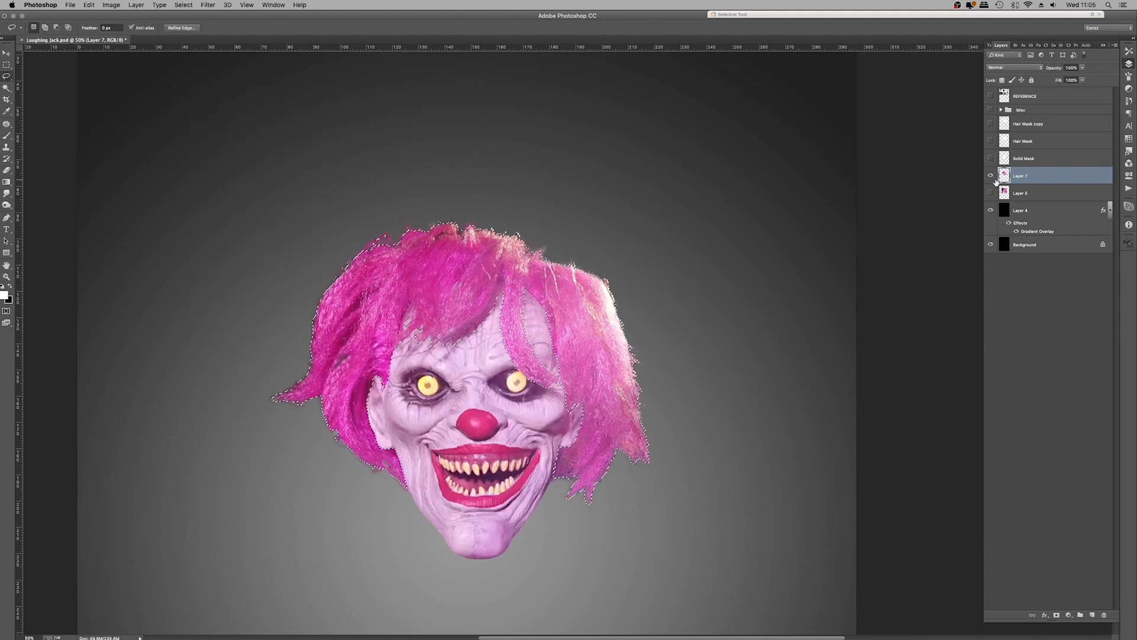
# Create a new layer above Layer 7, fill the refined hair selection with black, and deselect
pyautogui.press('super+shift+n')
pyautogui.press('Return')
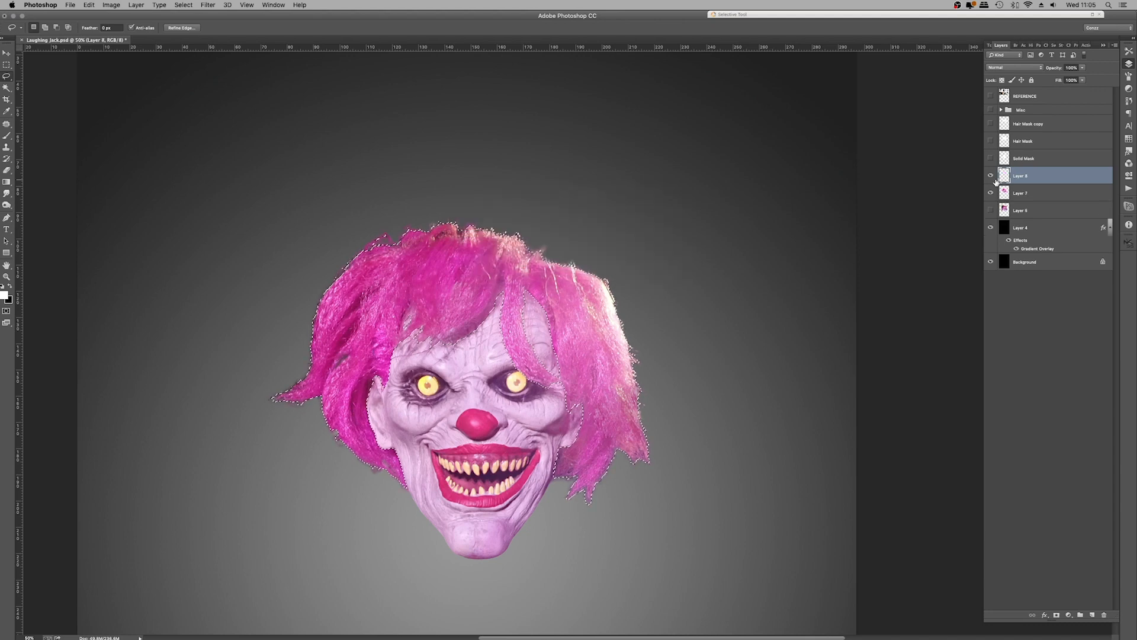
pyautogui.press('x')
pyautogui.hotkey('alt', 'BackSpace')
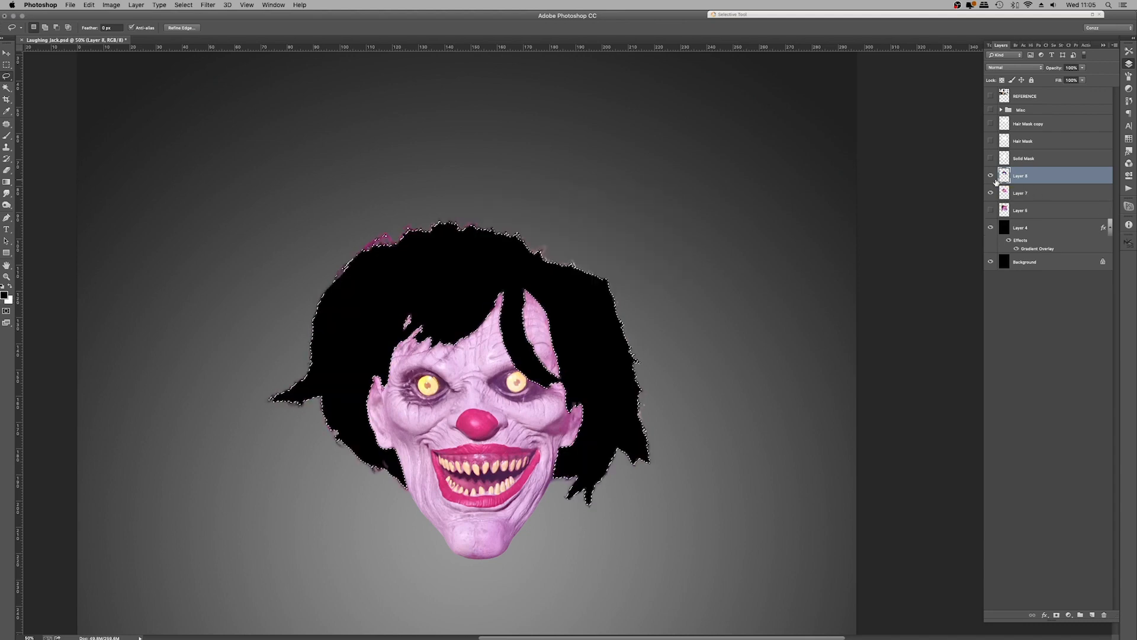
pyautogui.press('super+d')
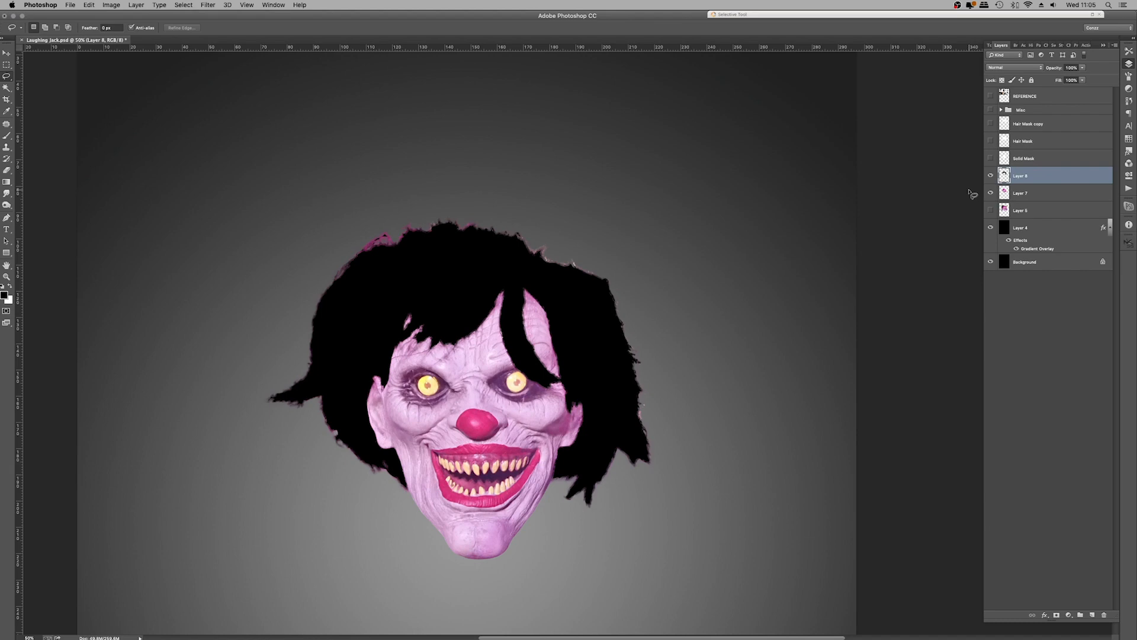
# Move the black hair layer above Hair Mask copy and rename it Black Hair Mask
pyautogui.moveTo(1031, 174); pyautogui.dragTo(1025, 120)
pyautogui.doubleClick(1023, 125)
pyautogui.write('Black Hair Mask')
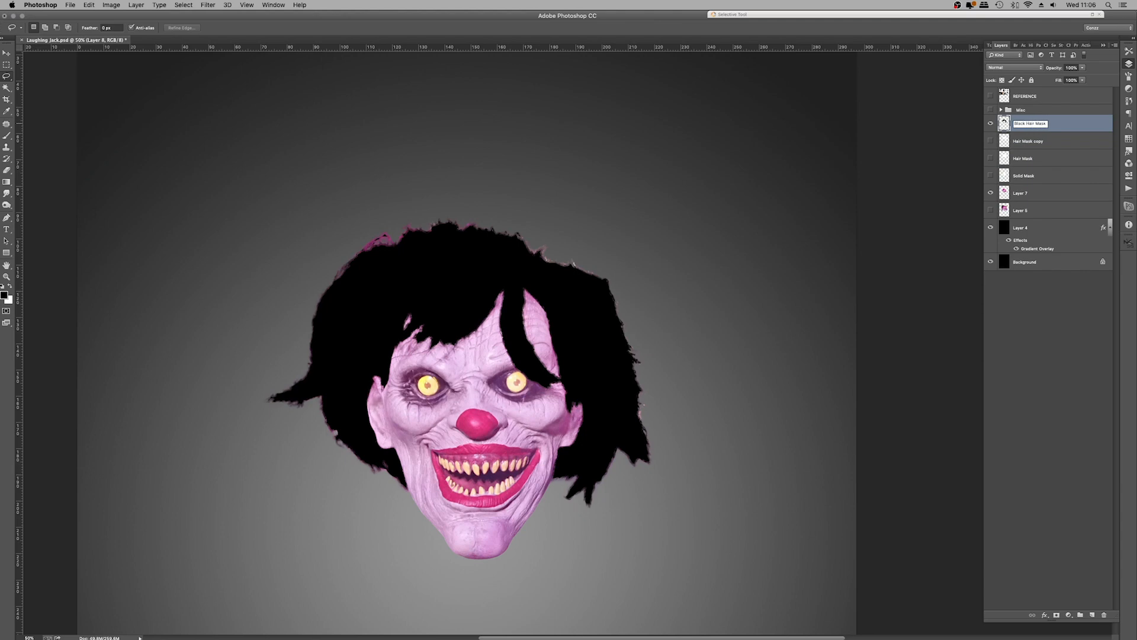
pyautogui.press('Return')
# Load Black Hair Mask as a selection, hide it, copy the hair from Layer 7 onto a Multiply layer, and duplicate that layer twice
pyautogui.keyDown('super'); pyautogui.click(1003, 123); pyautogui.keyUp('super')
pyautogui.click(990, 123)
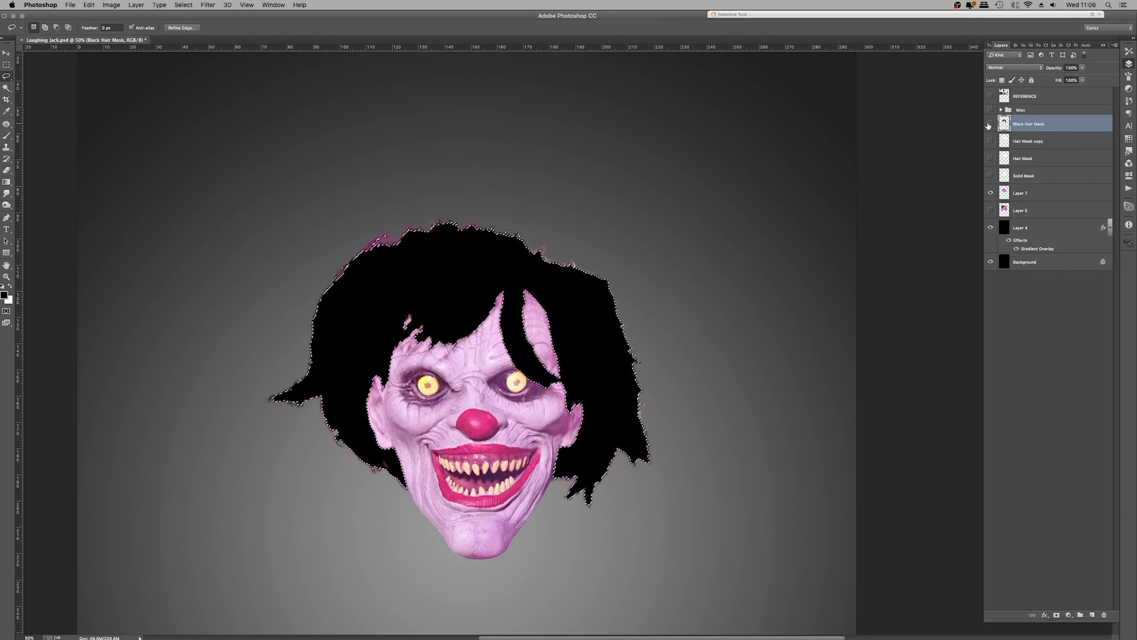
pyautogui.click(1033, 193)
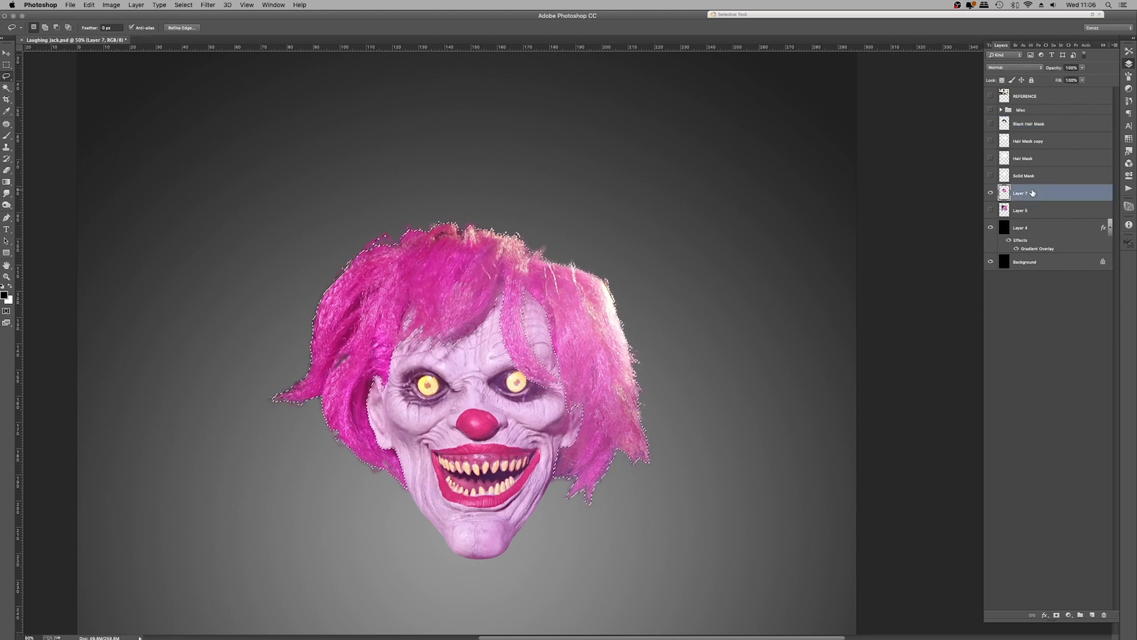
pyautogui.hotkey('ctrl', 'j')
pyautogui.click(1014, 67)
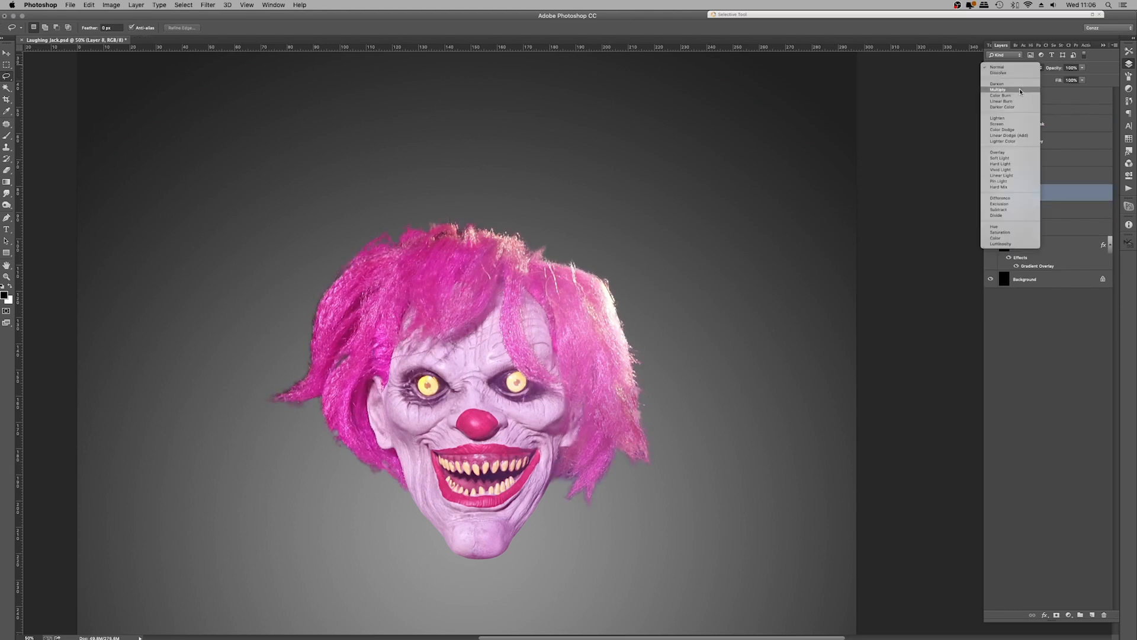
pyautogui.click(1019, 89)
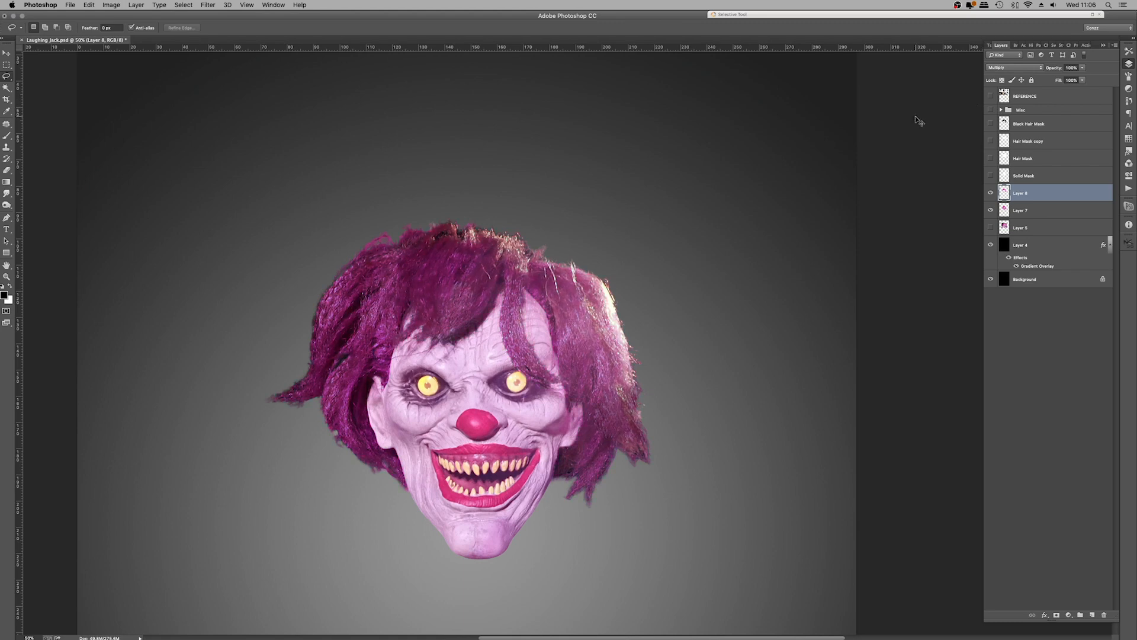
pyautogui.hotkey('ctrl', 'j')
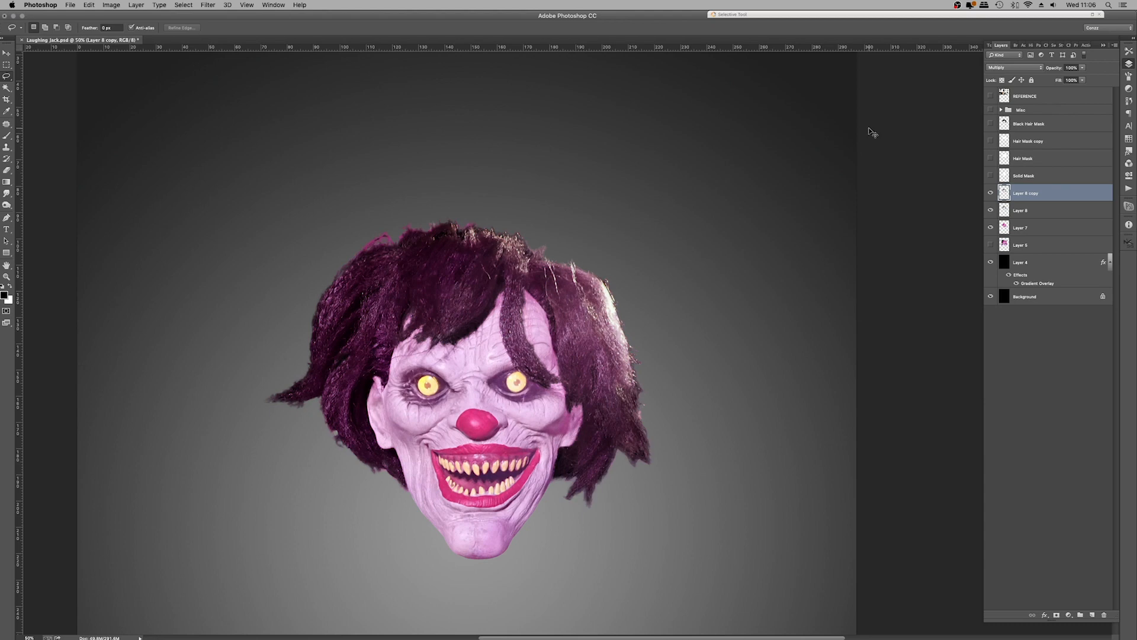
pyautogui.hotkey('ctrl', 'j')
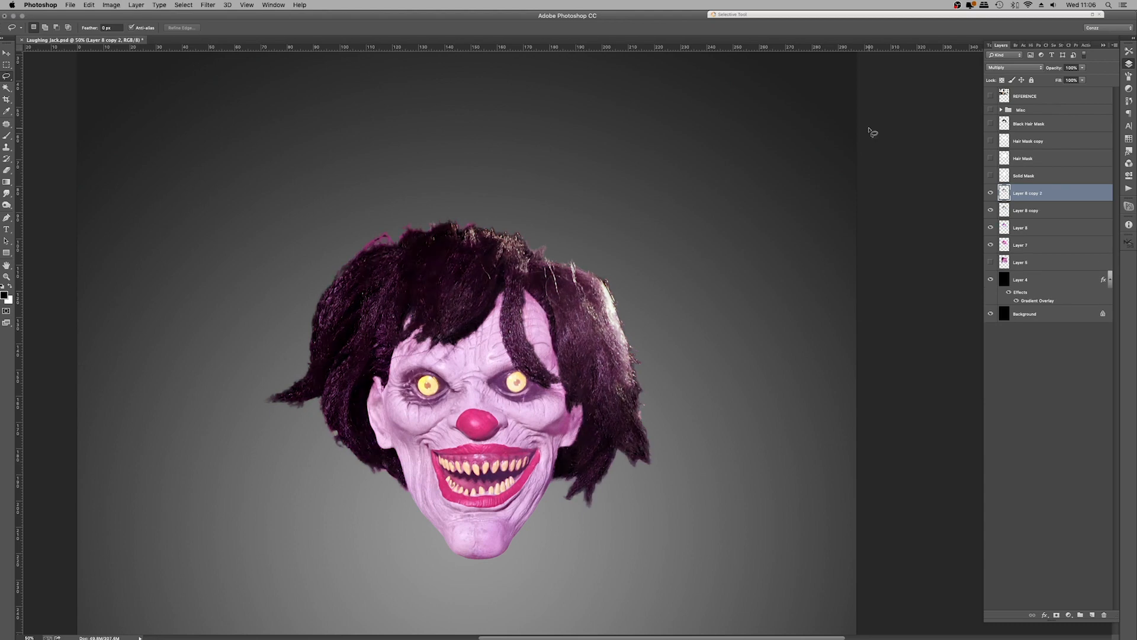
# Load the top Multiply hair layer as a selection and add a black-to-white Gradient Map adjustment masked to the hair
pyautogui.keyDown('ctrl'); pyautogui.click(1003, 192); pyautogui.keyUp('ctrl')
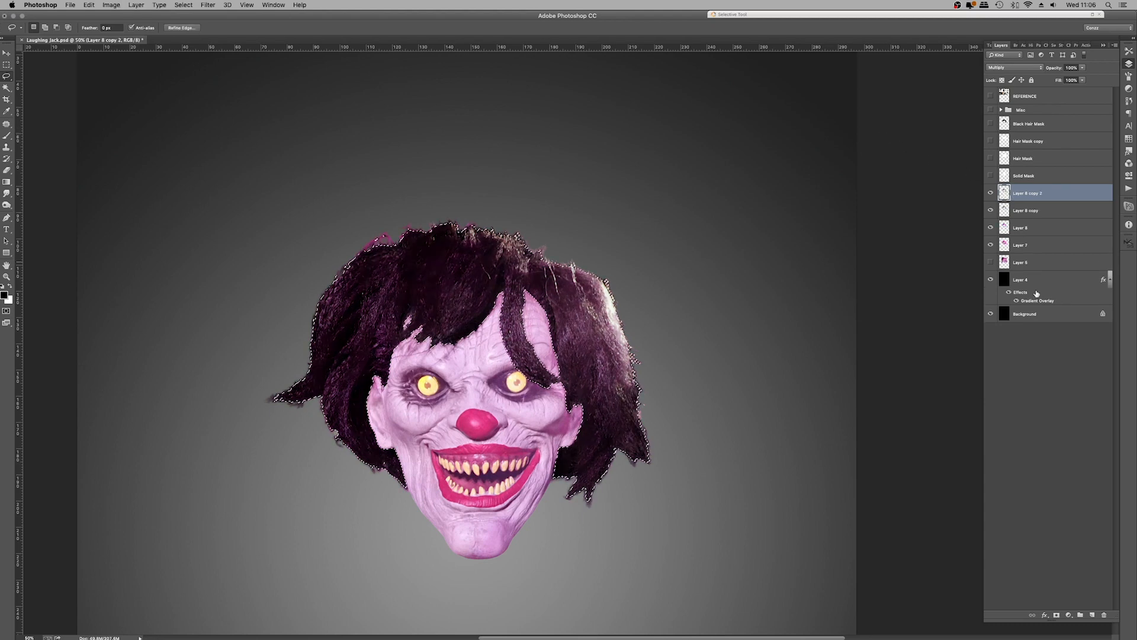
pyautogui.click(1068, 615)
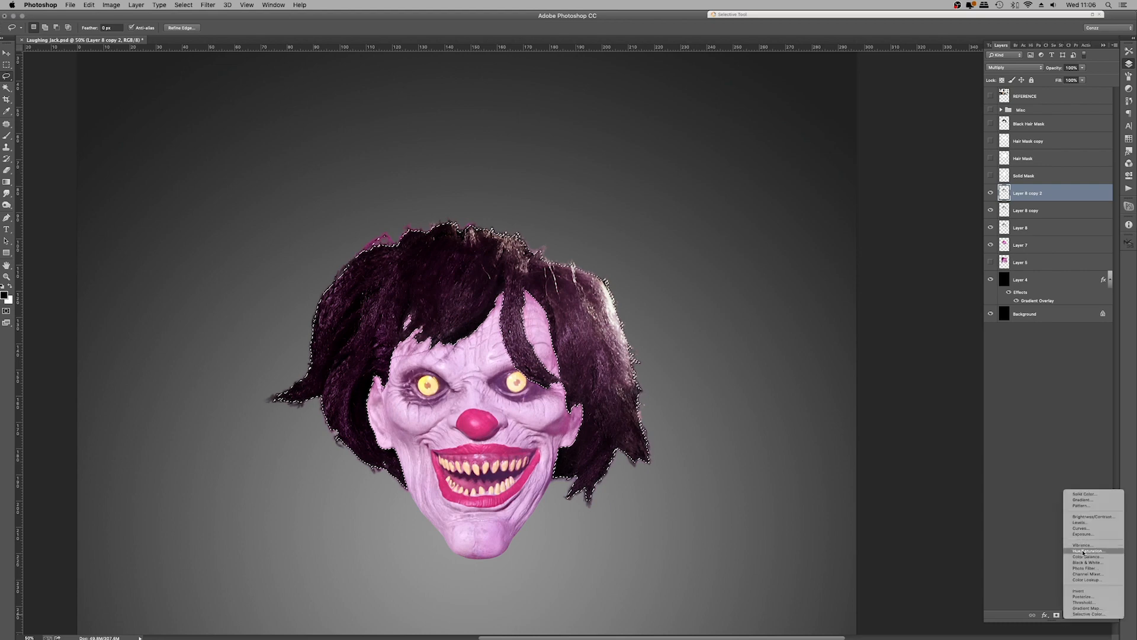
pyautogui.click(1070, 608)
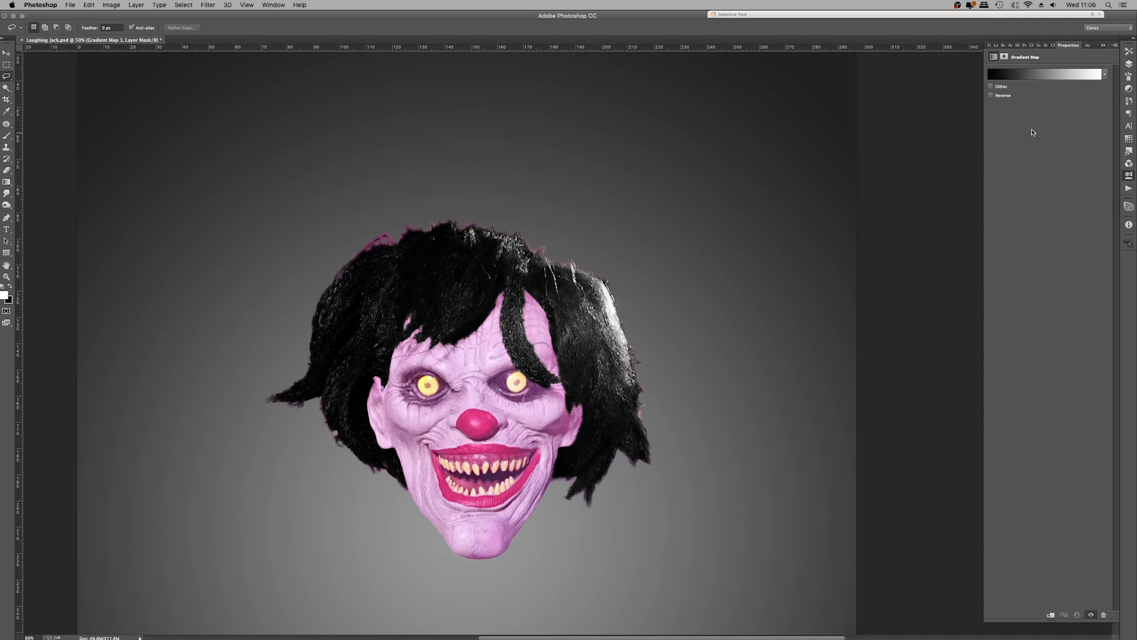
pyautogui.click(1106, 74)
pyautogui.click(1126, 65)
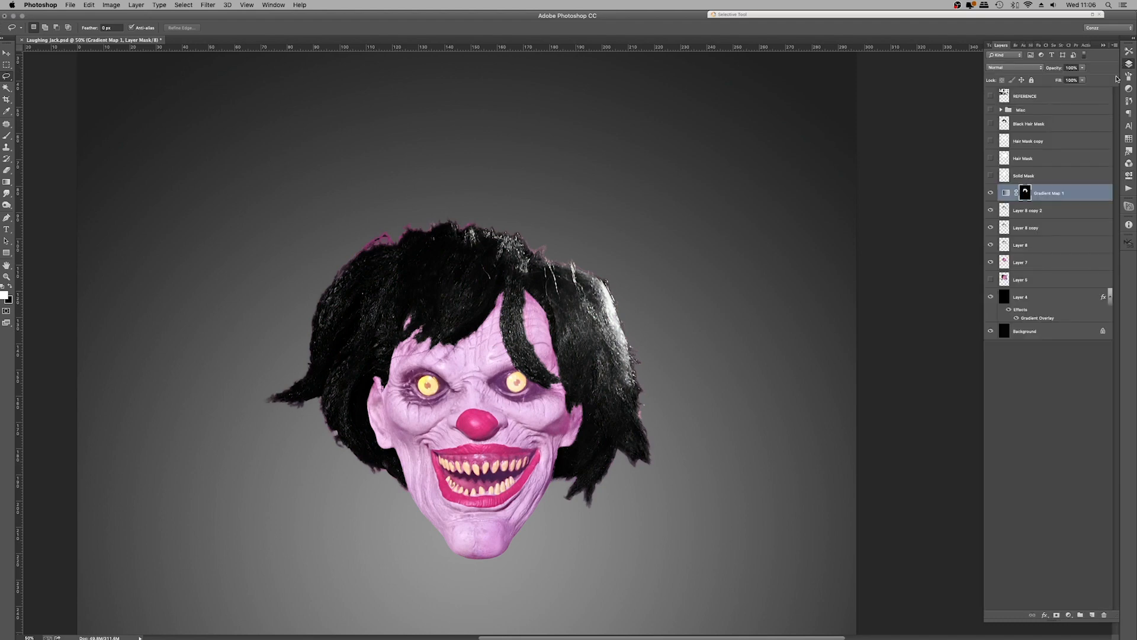
# Move the Black Hair Mask layer directly above Gradient Map 1
pyautogui.click(990, 269)
pyautogui.click(1034, 245)
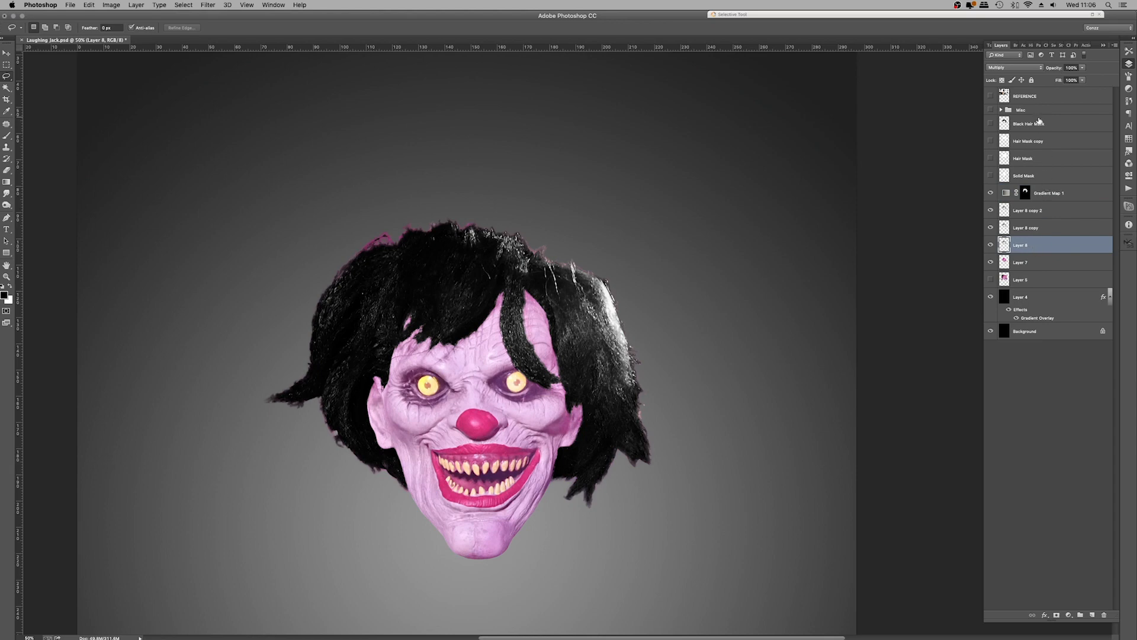
pyautogui.moveTo(1039, 121); pyautogui.dragTo(1042, 183)
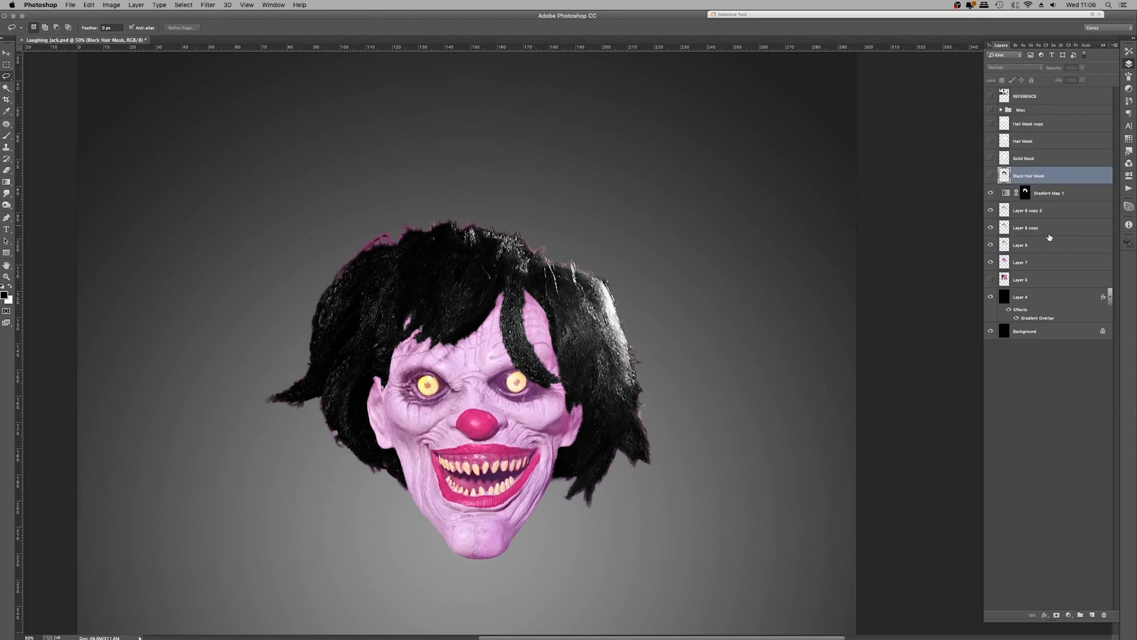
# Group the layers from Black Hair Mask down to Layer 8 and name the group Hair Process
pyautogui.keyDown('shift'); pyautogui.click(1040, 263); pyautogui.keyUp('shift')
pyautogui.keyDown('super'); pyautogui.click(1039, 263); pyautogui.keyUp('super')
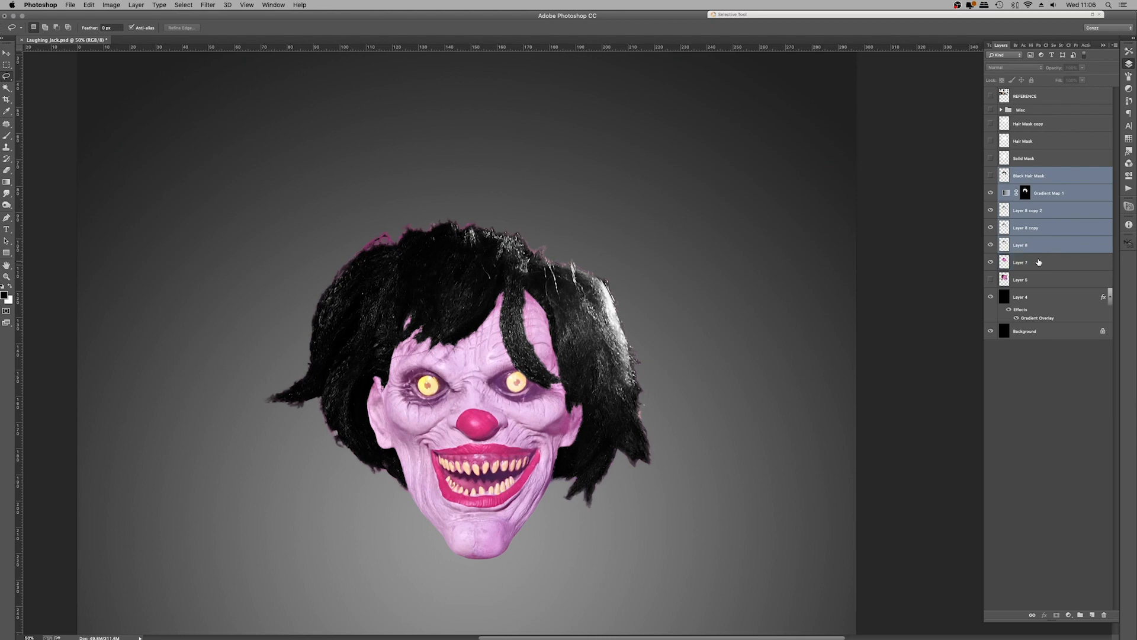
pyautogui.press('super+g')
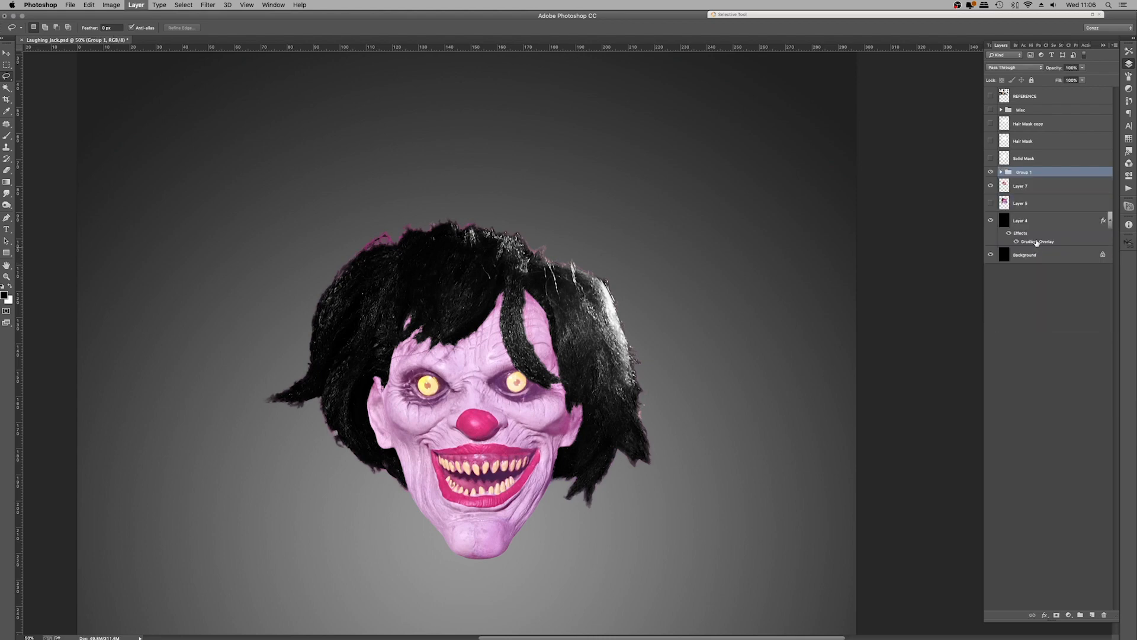
pyautogui.doubleClick(1023, 172)
pyautogui.write('Hair Process')
pyautogui.press('Return')
# Group the layers from Hair Mask copy down to the hidden layer below Layer 7, name the group Head, and save the document
pyautogui.scroll(-2, 701, 237)
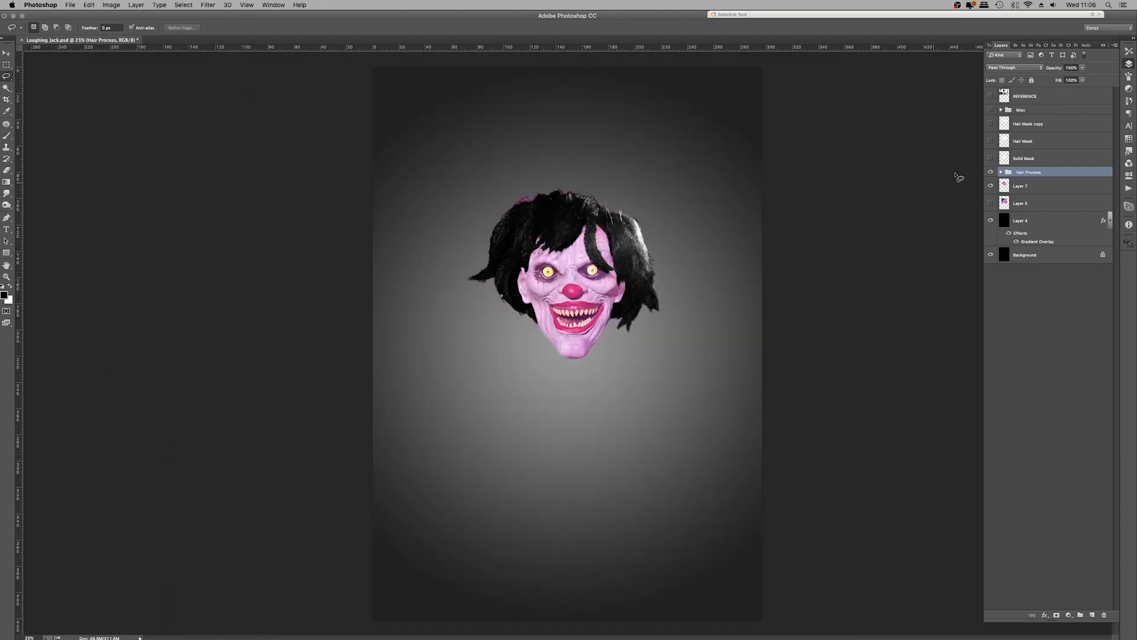
pyautogui.click(1030, 134)
pyautogui.keyDown('shift'); pyautogui.click(1028, 202); pyautogui.keyUp('shift')
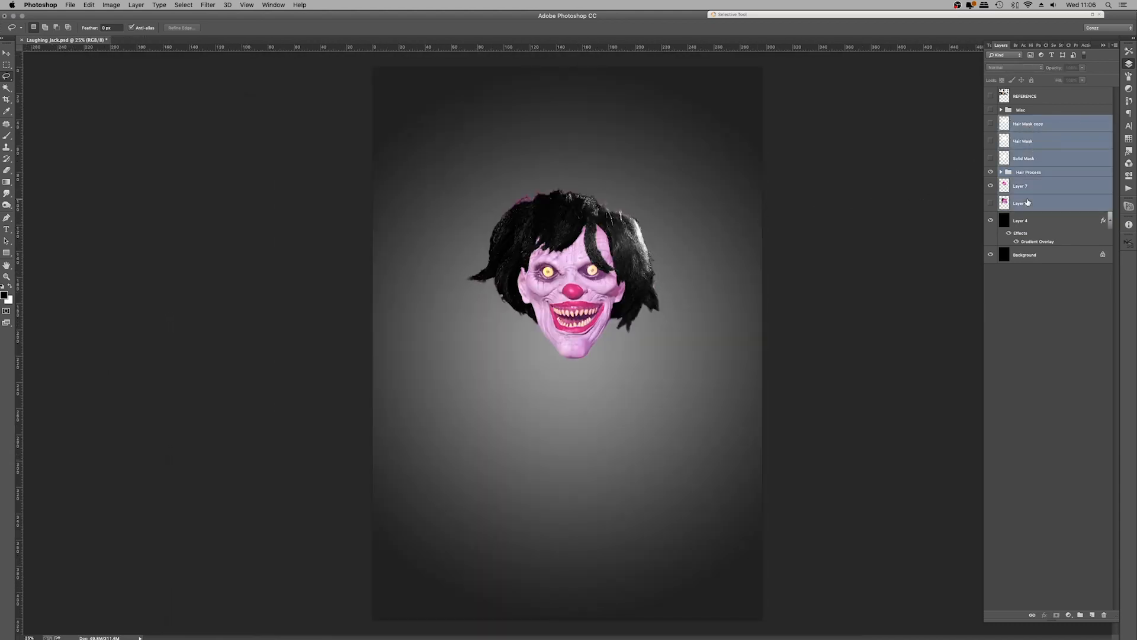
pyautogui.press('super+g')
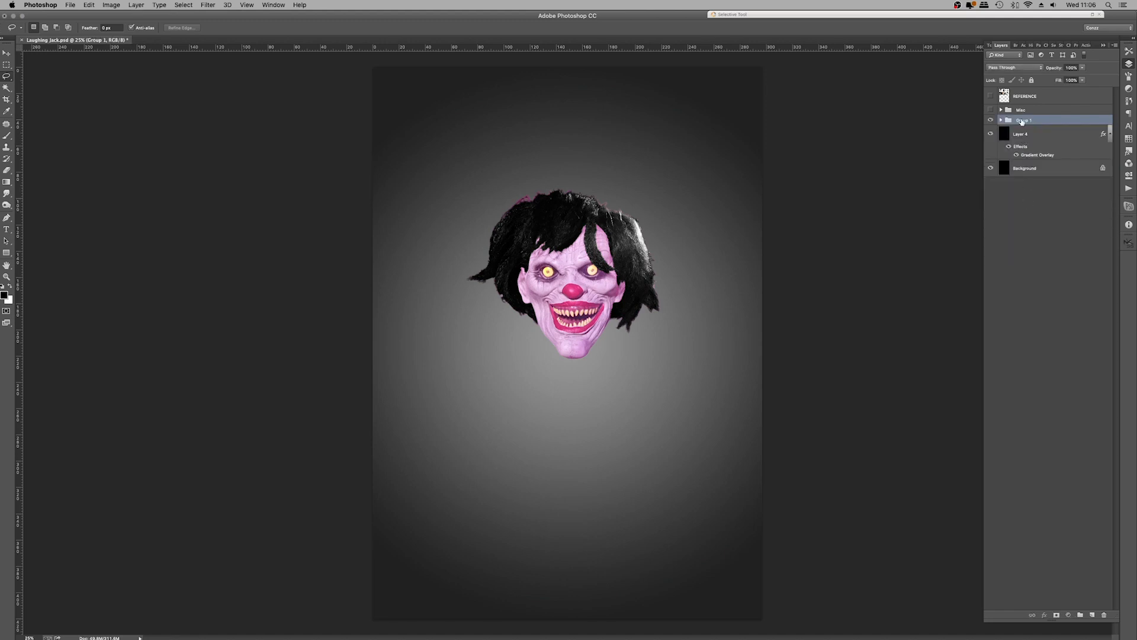
pyautogui.doubleClick(1021, 120)
pyautogui.write('Head')
pyautogui.press('Return')
pyautogui.press('super+s')
# Add a Hue/Saturation adjustment above Layer 7, masked to the selected face, and lower its Saturation to about -81
pyautogui.click(989, 94)
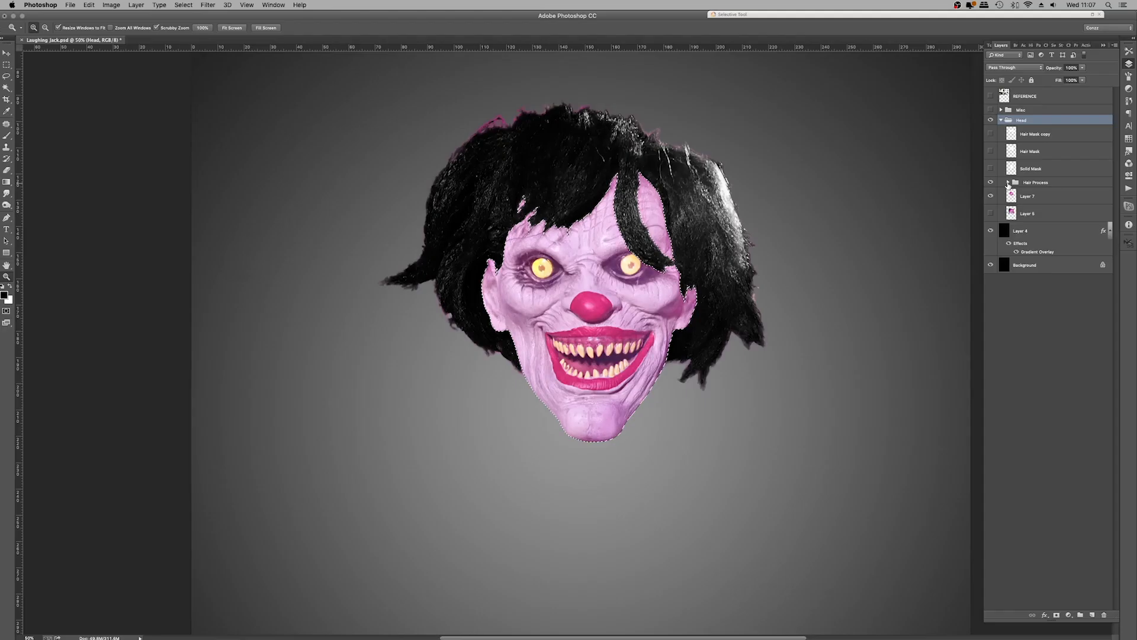
pyautogui.click(774, 347)
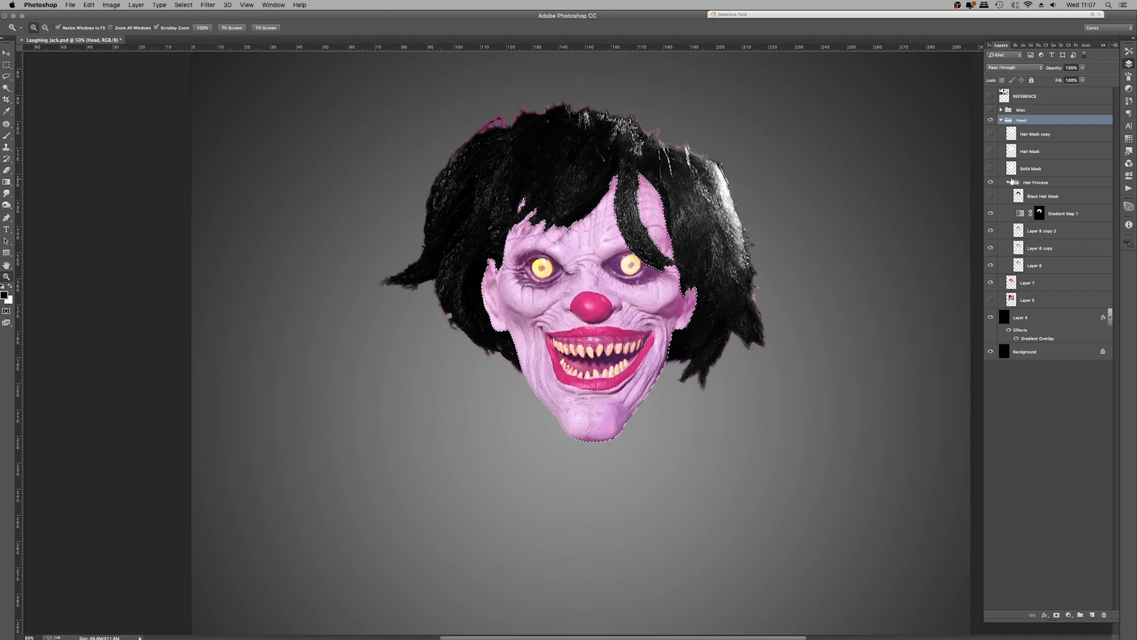
pyautogui.click(1008, 182)
pyautogui.click(1030, 196)
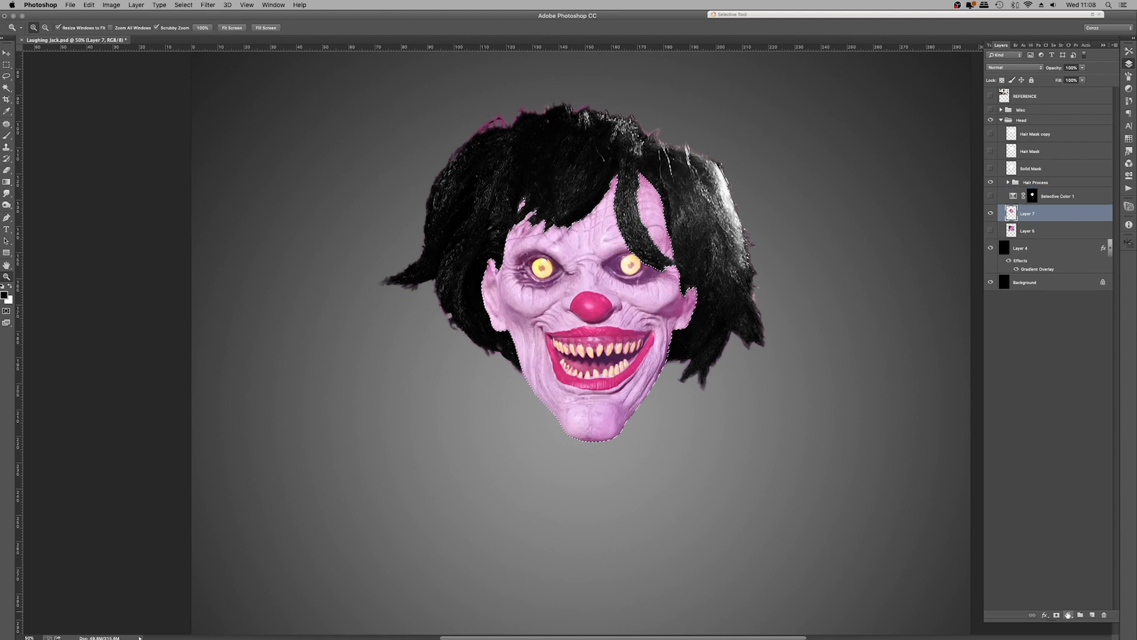
pyautogui.click(1069, 614)
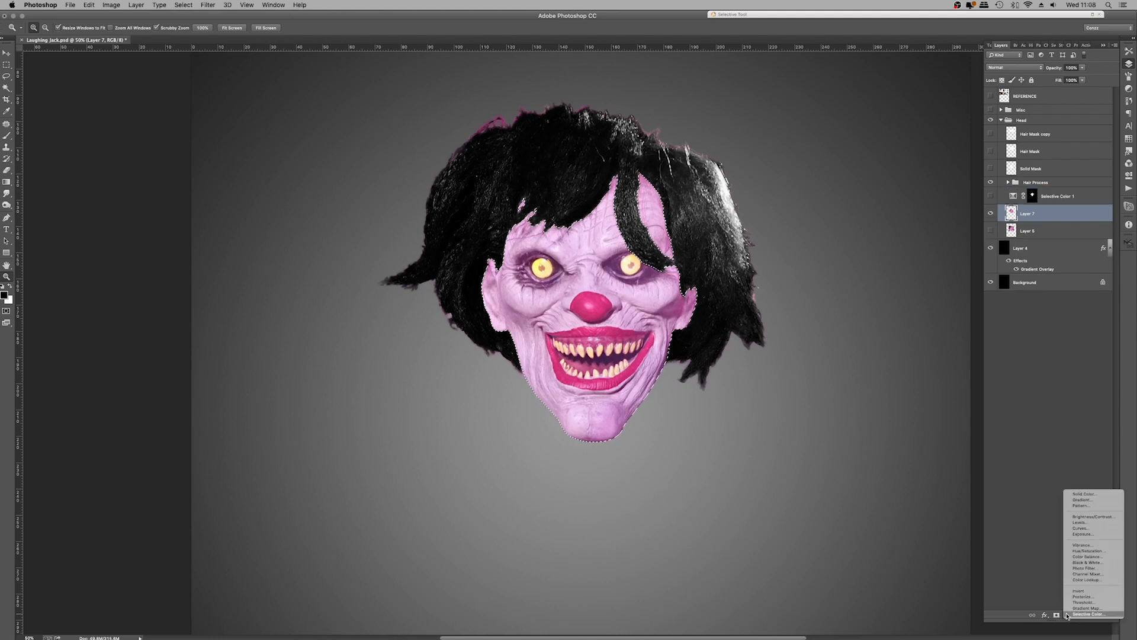
pyautogui.click(1080, 551)
pyautogui.moveTo(1047, 122); pyautogui.dragTo(997, 130)
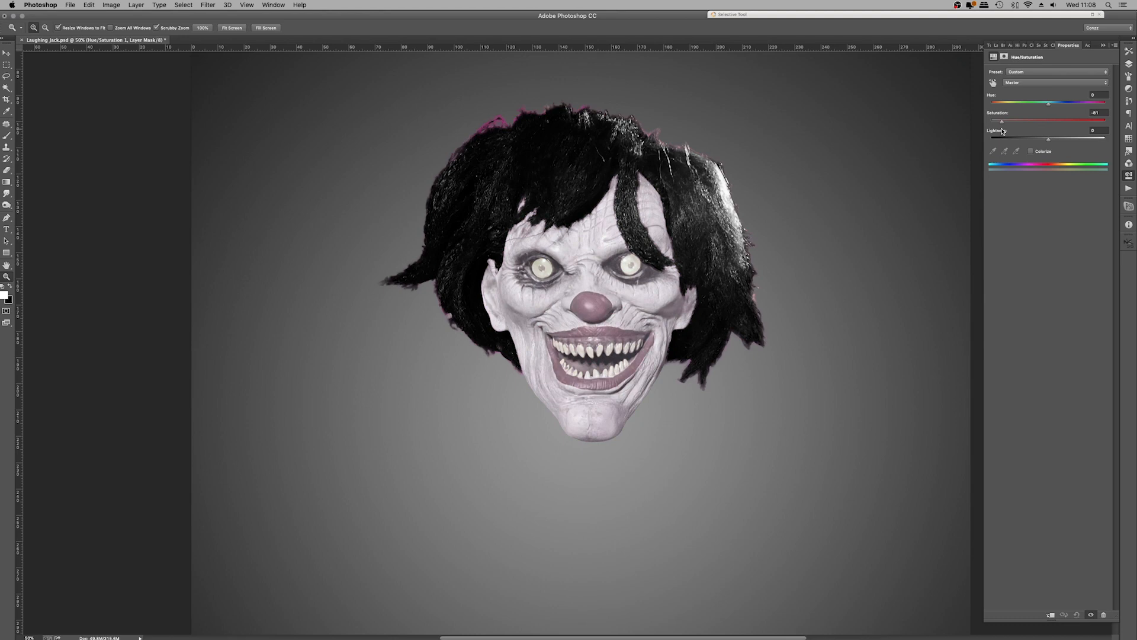
pyautogui.click(1129, 64)
# Load the Hue/Saturation mask as a selection and copy the face from Layer 7 onto a new layer
pyautogui.click(1033, 231)
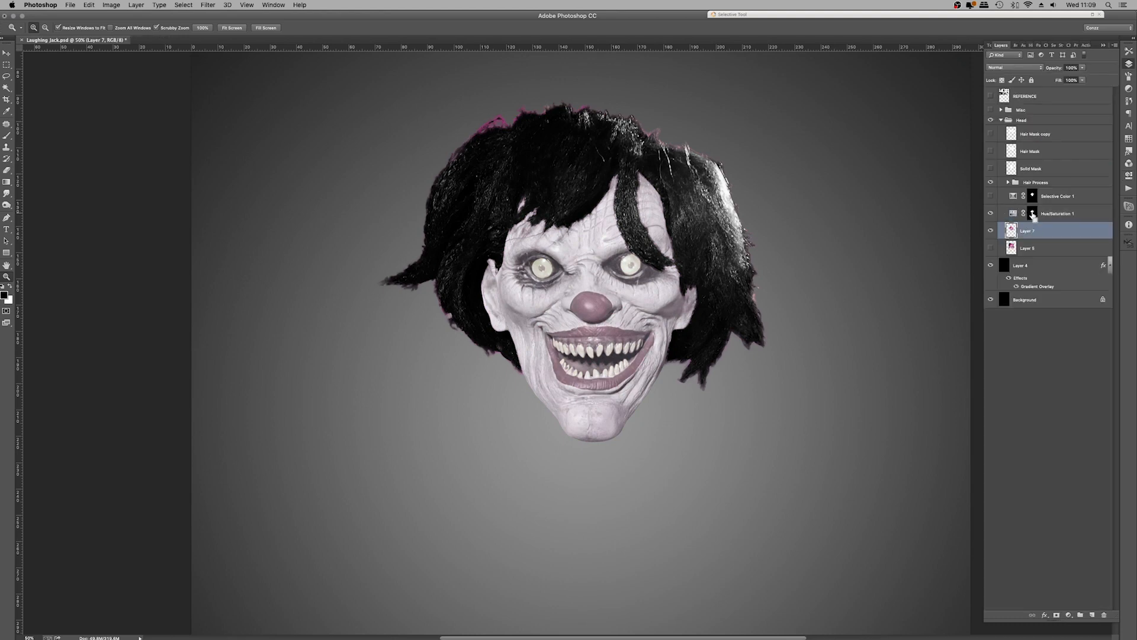
pyautogui.keyDown('super'); pyautogui.click(1032, 214); pyautogui.keyUp('super')
pyautogui.press('super+j')
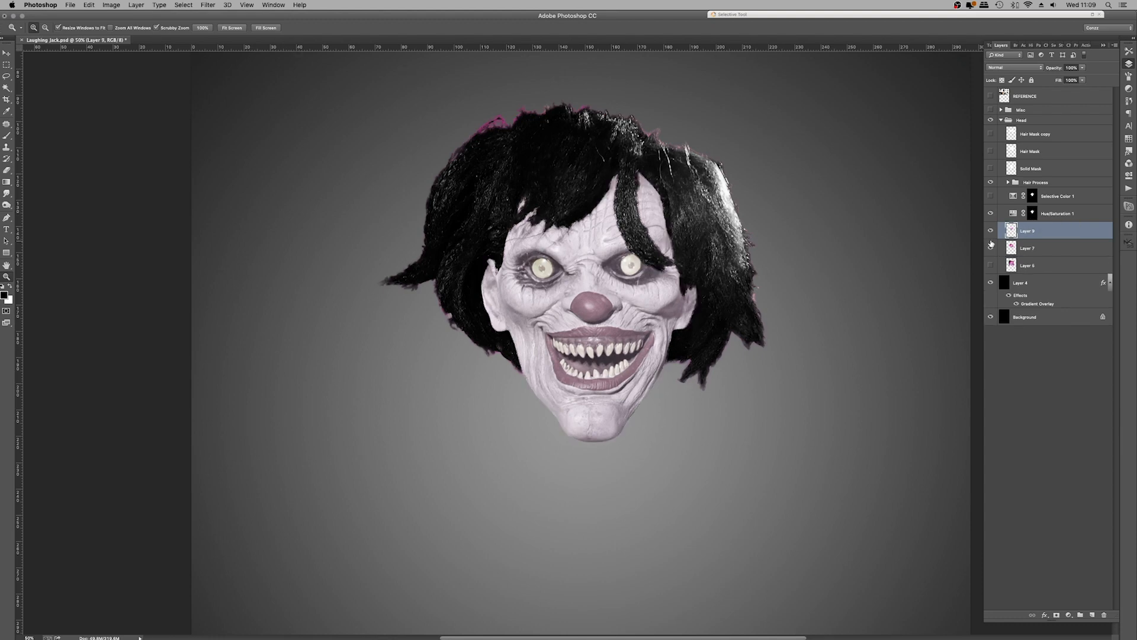
# Add a Levels adjustment masked to the copied face, with black input about 59, midtones 1.47, and a lowered white input
pyautogui.keyDown('super'); pyautogui.click(1012, 231); pyautogui.keyUp('super')
pyautogui.click(1068, 614)
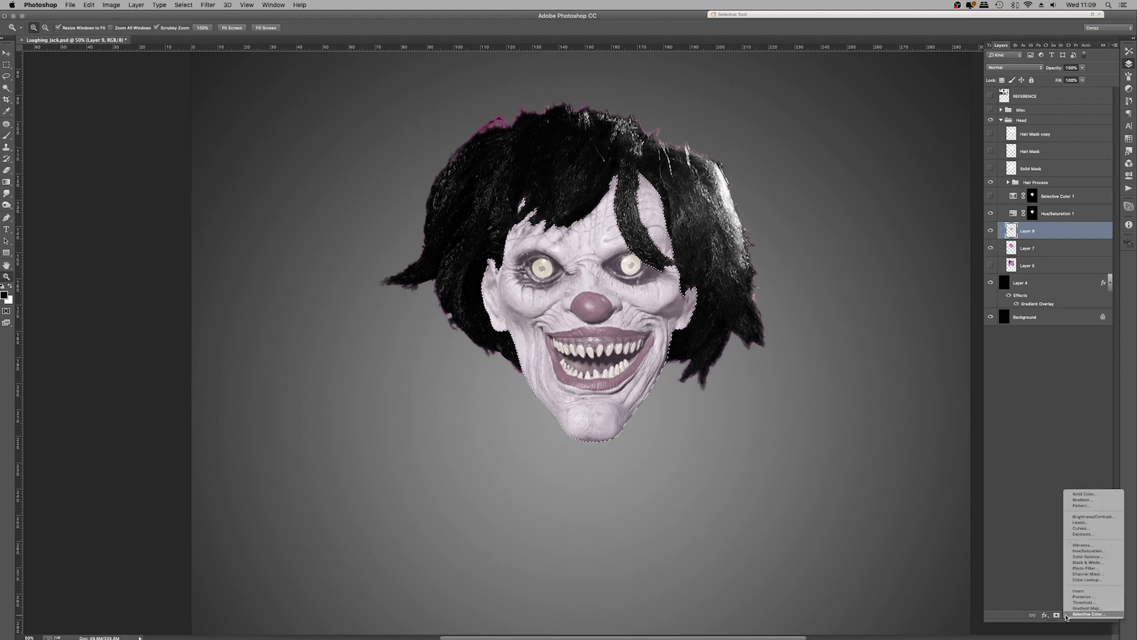
pyautogui.click(1084, 524)
pyautogui.moveTo(1000, 134); pyautogui.dragTo(1026, 137)
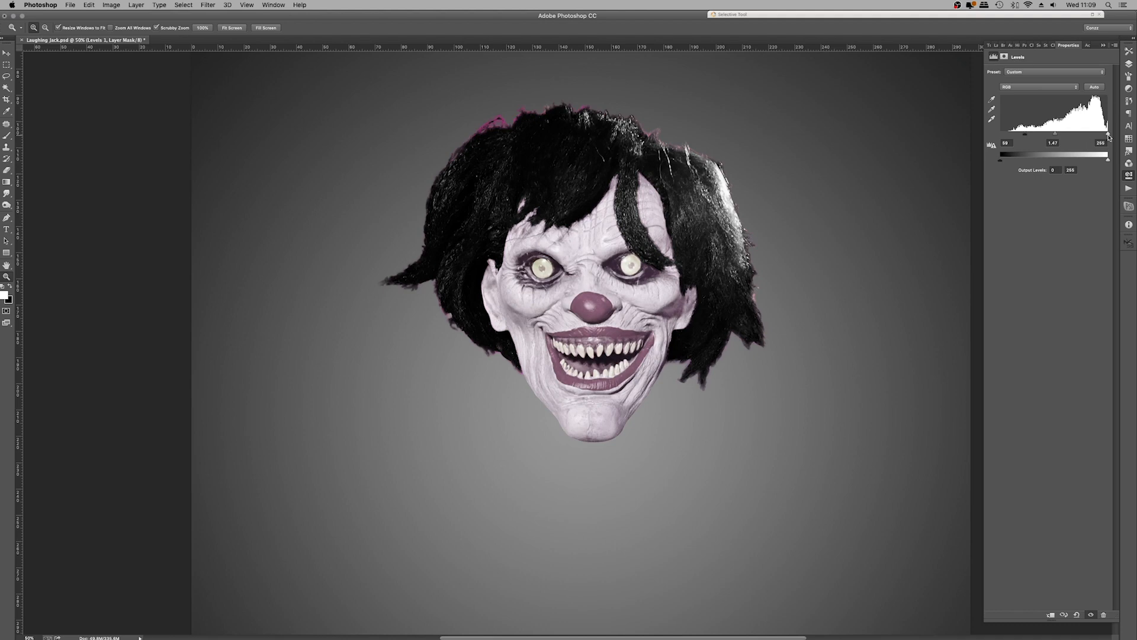
pyautogui.moveTo(1108, 135); pyautogui.dragTo(1097, 135)
pyautogui.click(1129, 64)
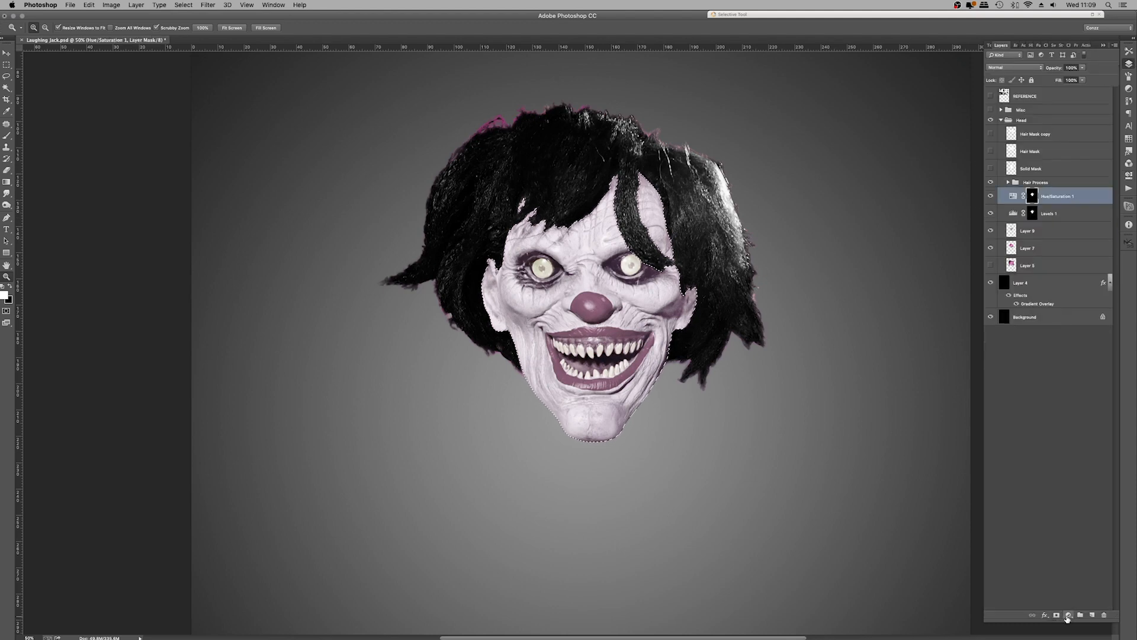
# Add a Selective Color adjustment above Hue/Saturation 1, masked to the face, and slightly adjust its magenta and yellow amounts
pyautogui.click(1068, 615)
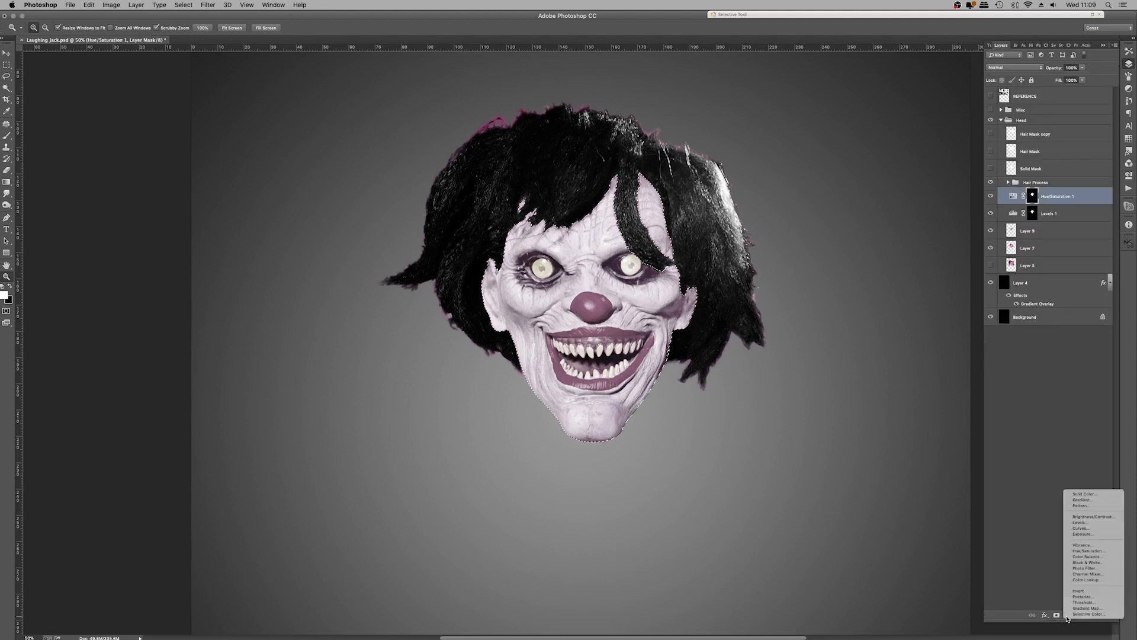
pyautogui.click(1099, 614)
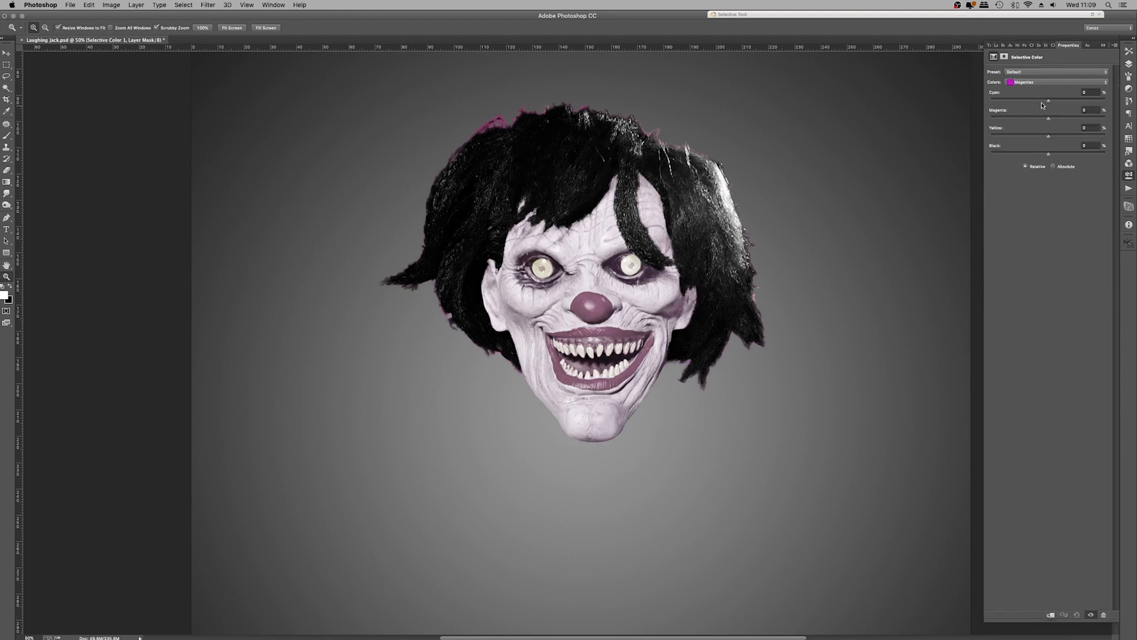
pyautogui.click(1038, 70)
pyautogui.click(1022, 199)
pyautogui.click(1019, 83)
pyautogui.click(1022, 96)
pyautogui.moveTo(1048, 118); pyautogui.dragTo(1041, 118)
pyautogui.moveTo(1037, 134); pyautogui.dragTo(1045, 133)
pyautogui.click(1129, 64)
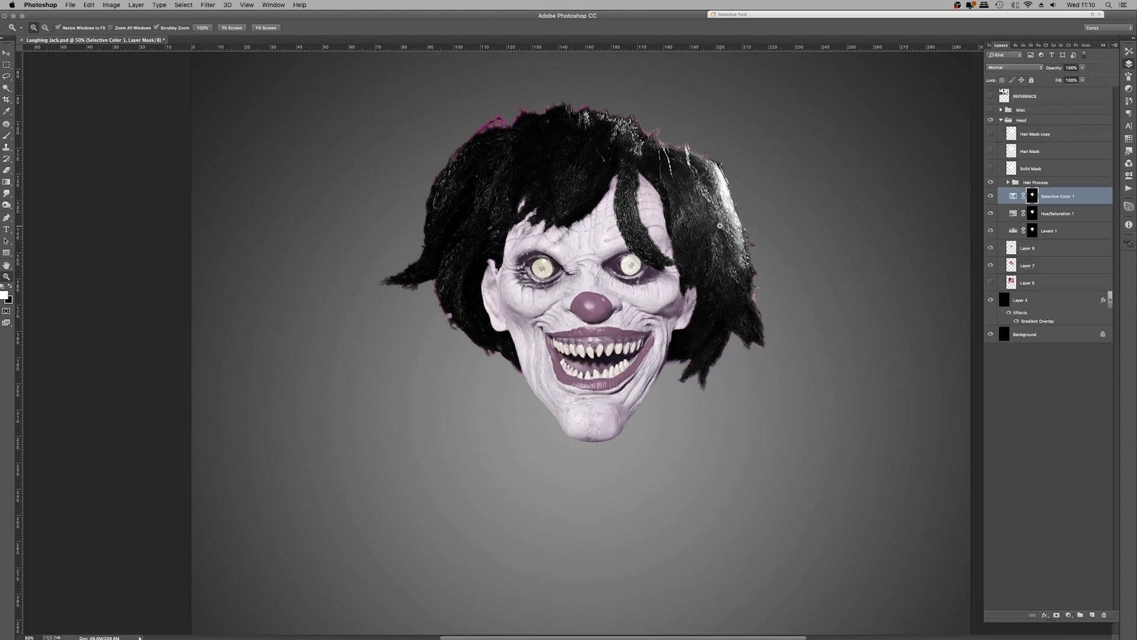
# Compare the clown face with Layer 9 and Layer 7 hidden and shown
pyautogui.click(991, 249)
pyautogui.click(991, 248)
pyautogui.click(992, 264)
pyautogui.click(992, 265)
pyautogui.click(991, 248)
# Apply the Camera Raw filter to the copied face on Layer 9 with Clarity raised to about +28
pyautogui.keyDown('super'); pyautogui.click(1032, 196); pyautogui.keyUp('super')
pyautogui.click(1033, 248)
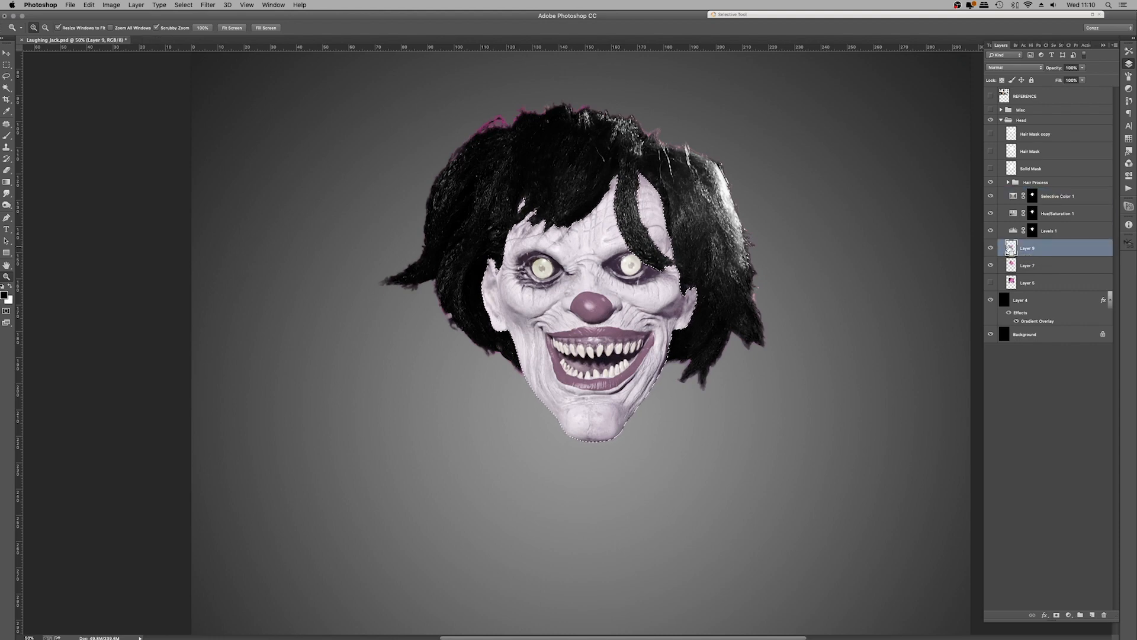
pyautogui.press('super+d')
pyautogui.click(208, 5)
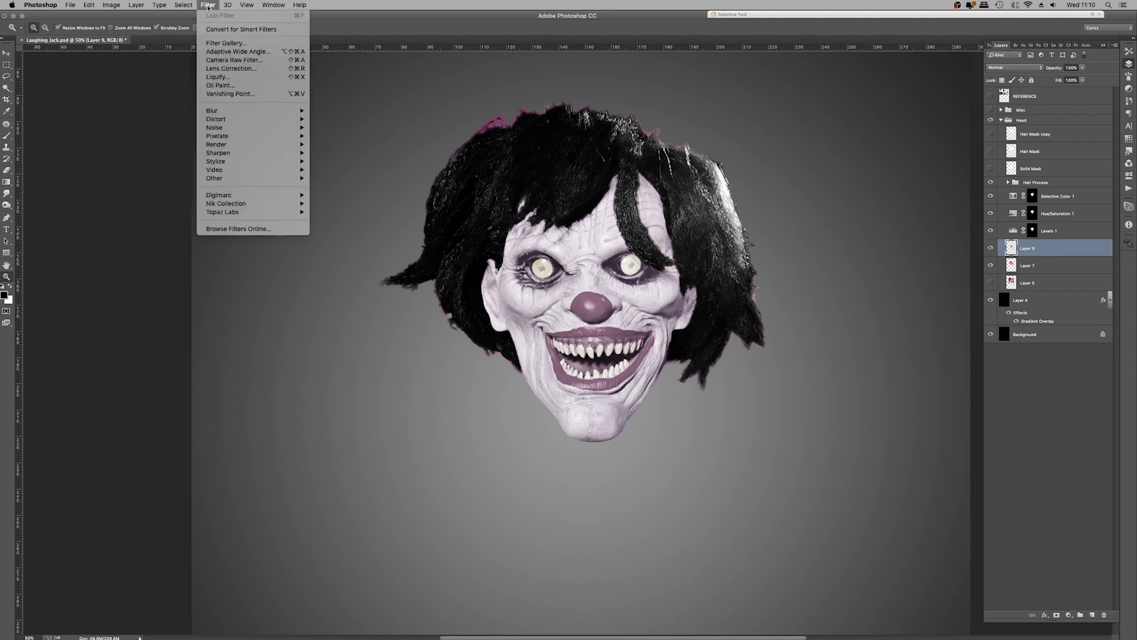
pyautogui.click(231, 60)
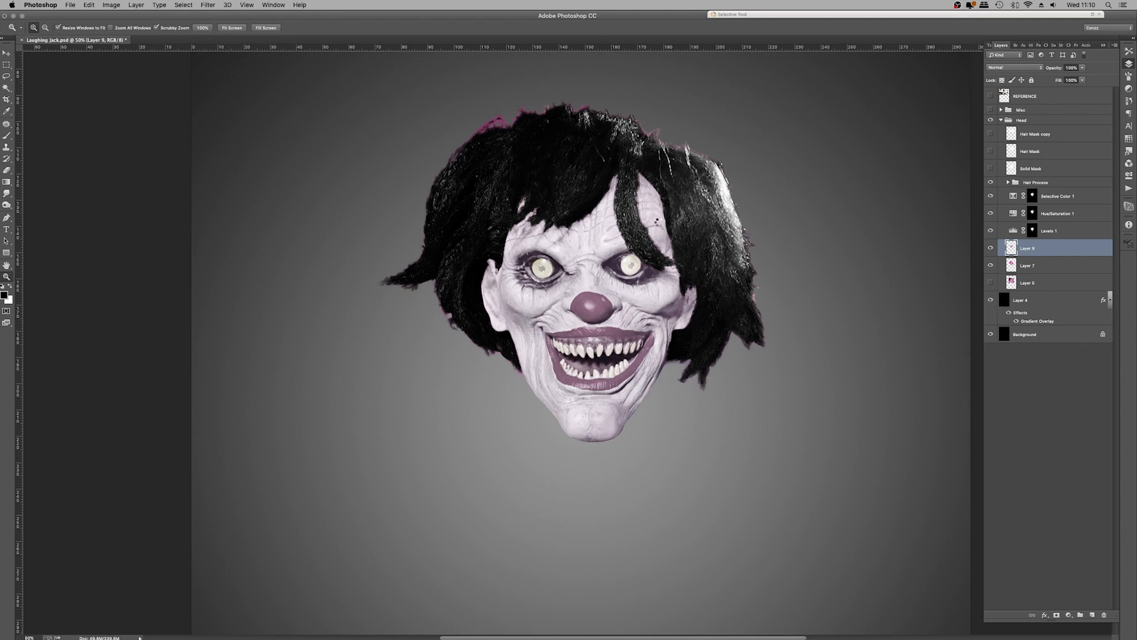
pyautogui.press('shift+super+a')
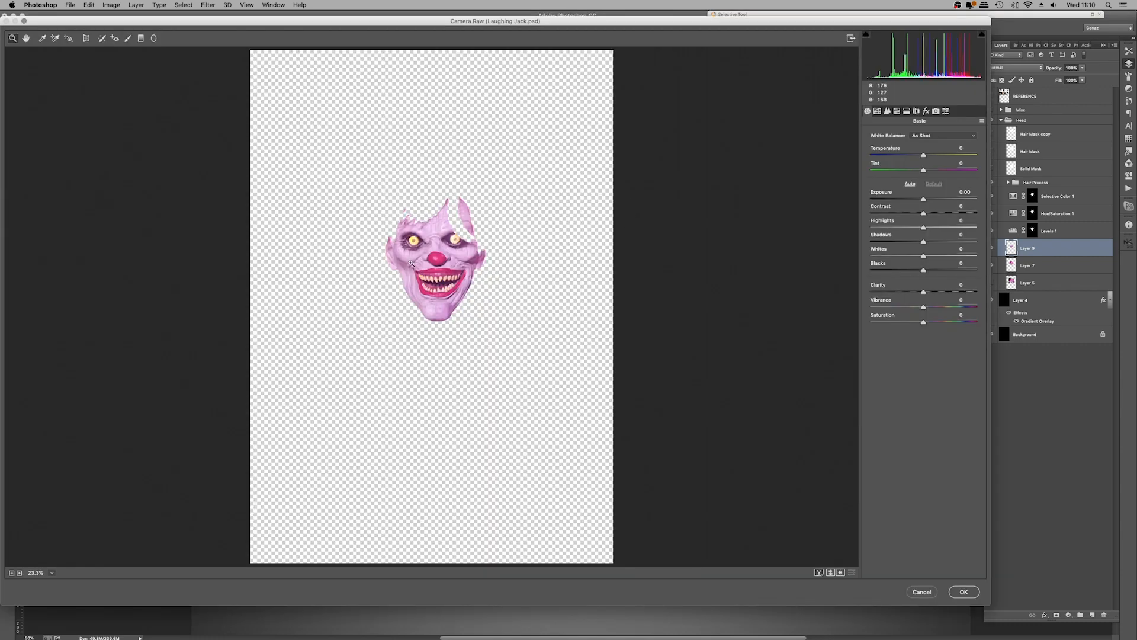
pyautogui.moveTo(411, 263); pyautogui.dragTo(625, 299)
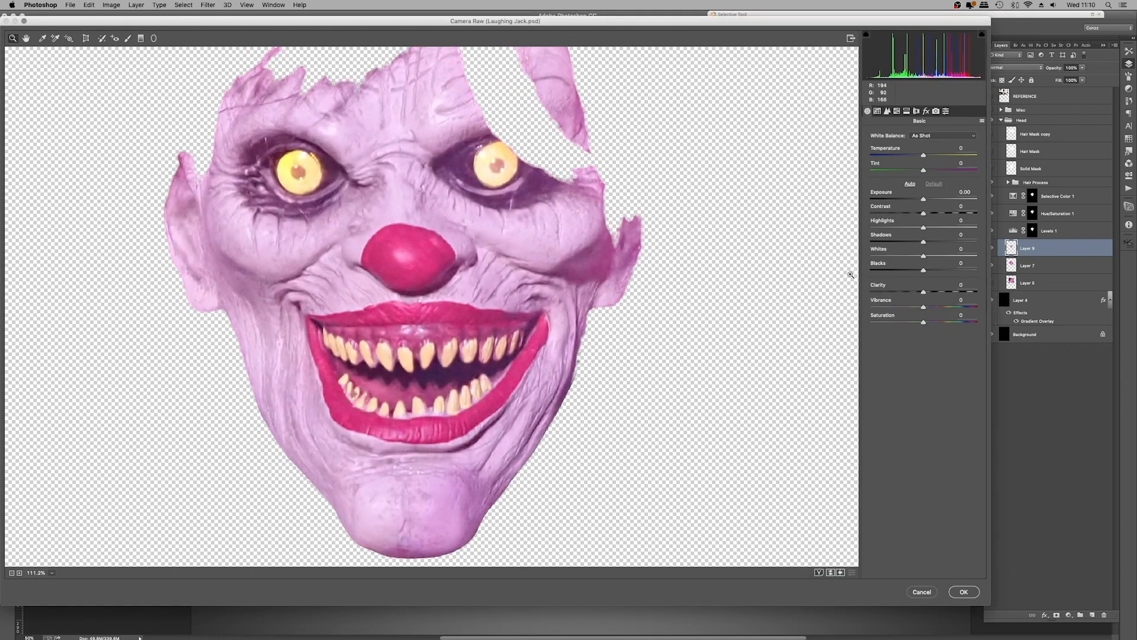
pyautogui.moveTo(923, 296); pyautogui.dragTo(938, 292)
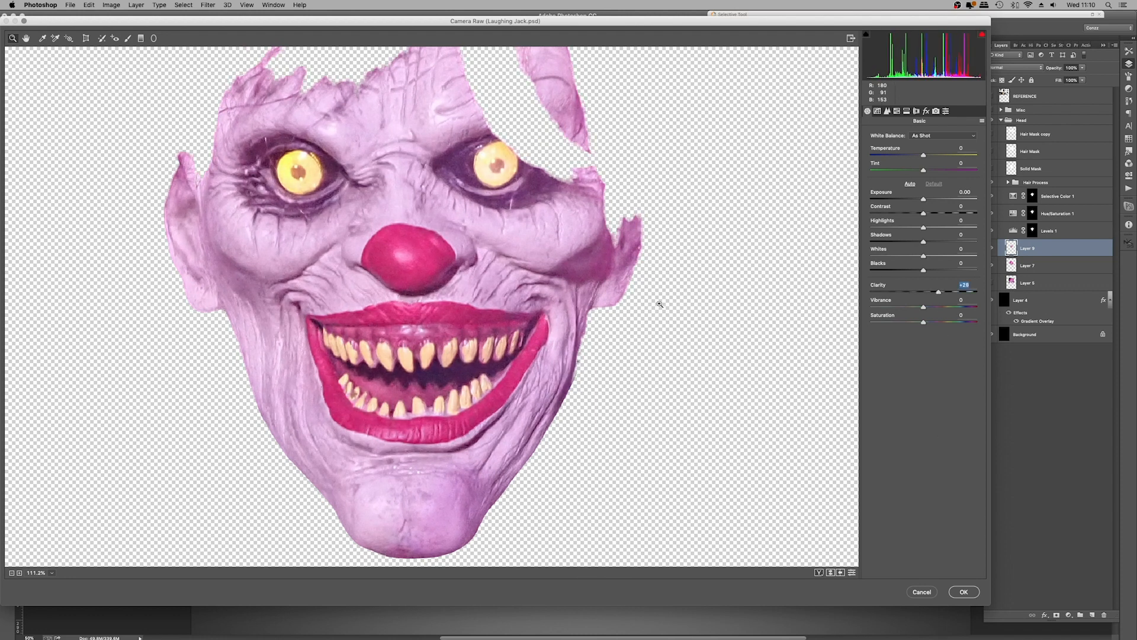
pyautogui.click(971, 592)
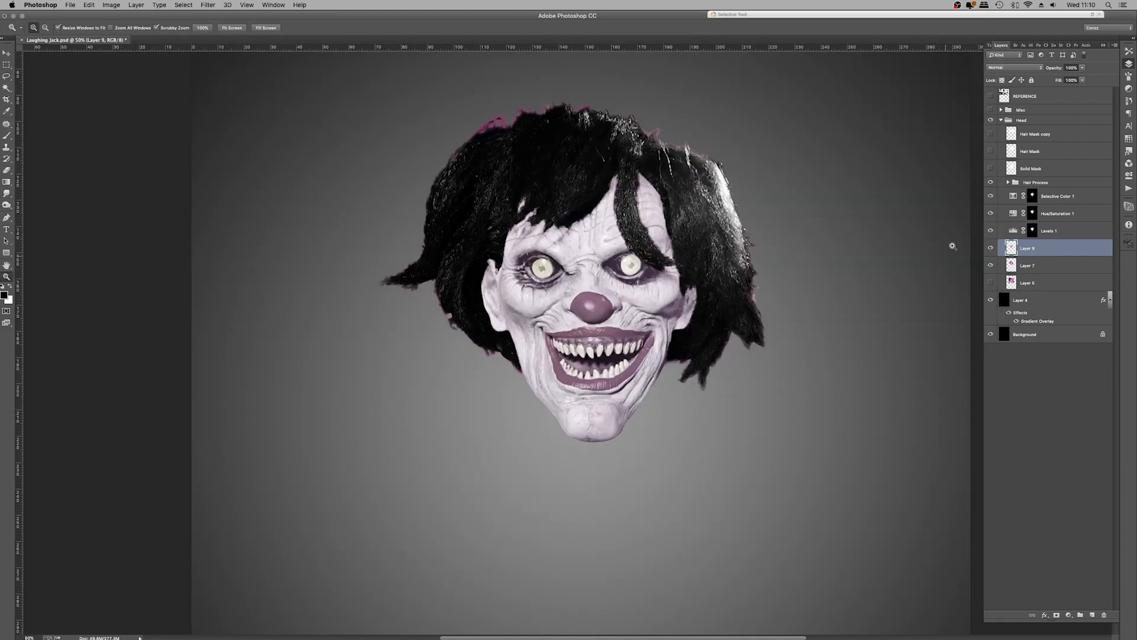
# Rename the copied face layer as Face Process
pyautogui.doubleClick(1039, 252)
pyautogui.write('Face Process')
pyautogui.press('Return')
# Duplicate the Face Process layer and smooth it in Camera Raw with noise reduction Luminance 49 and Luminance Detail 41
pyautogui.rightClick(622, 249)
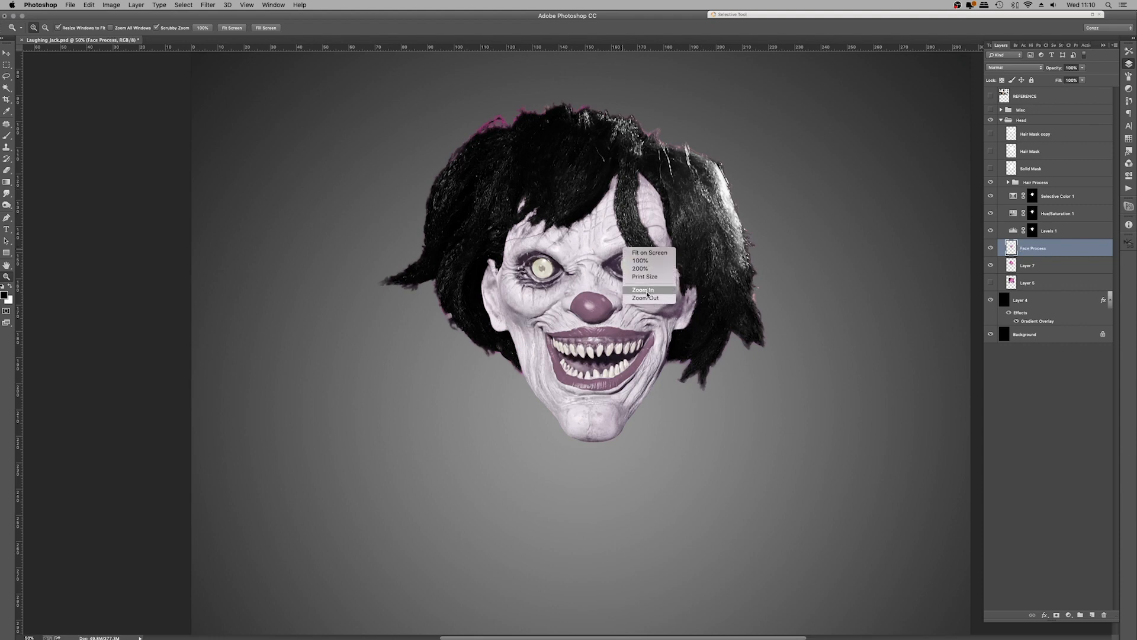
pyautogui.click(637, 302)
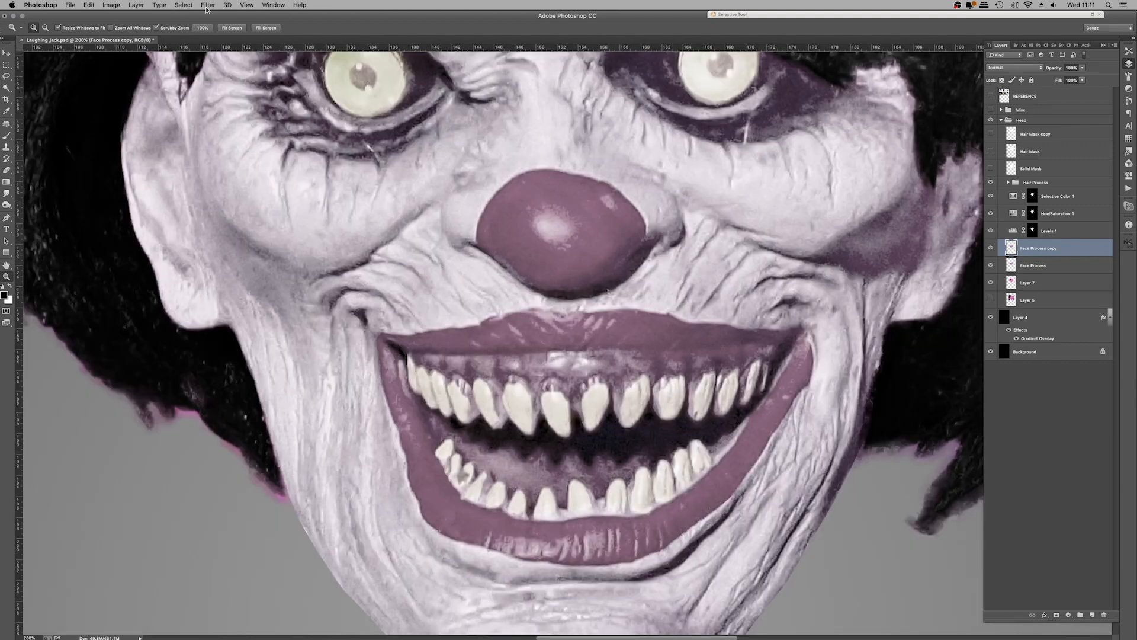
pyautogui.click(208, 5)
pyautogui.click(245, 62)
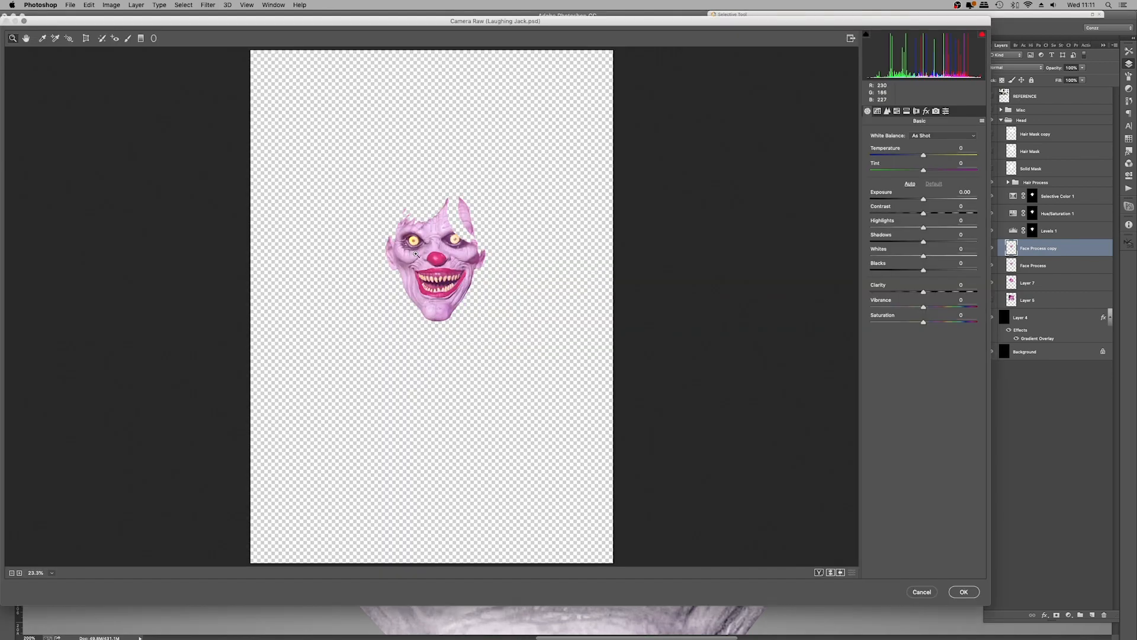
pyautogui.moveTo(416, 254); pyautogui.dragTo(569, 451)
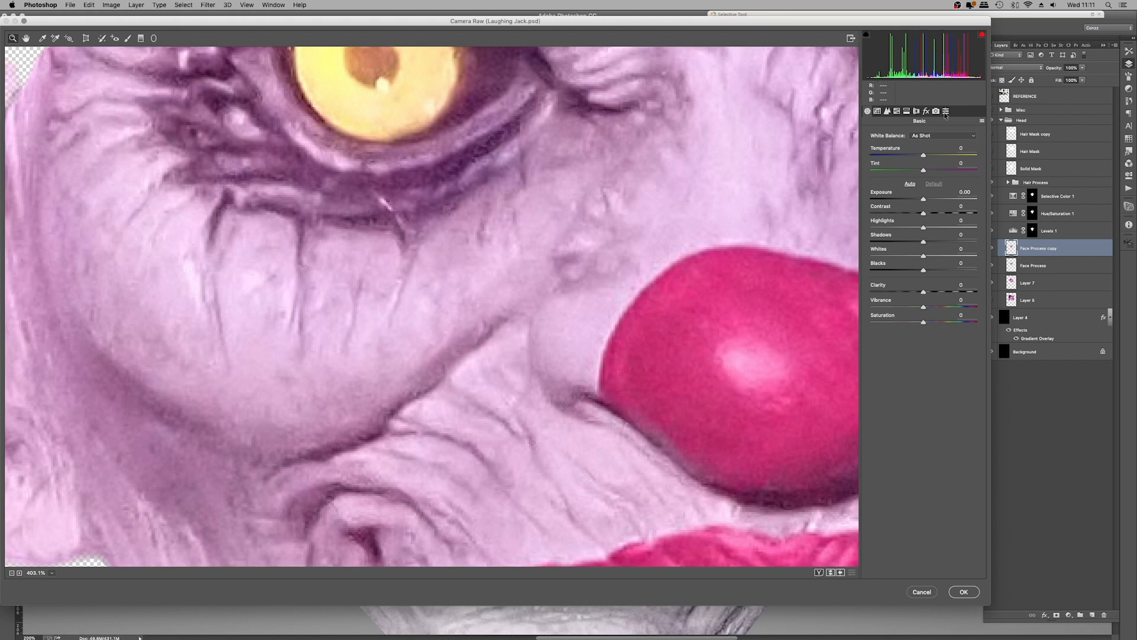
pyautogui.click(889, 113)
pyautogui.moveTo(886, 224); pyautogui.dragTo(860, 222)
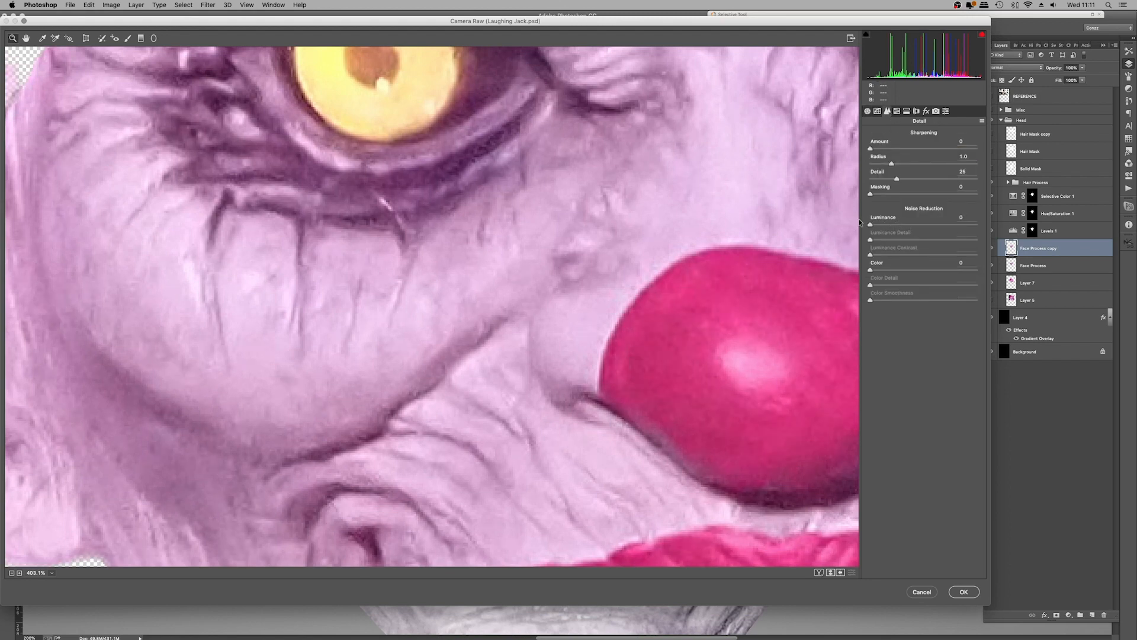
pyautogui.click(922, 225)
pyautogui.moveTo(922, 240); pyautogui.dragTo(915, 239)
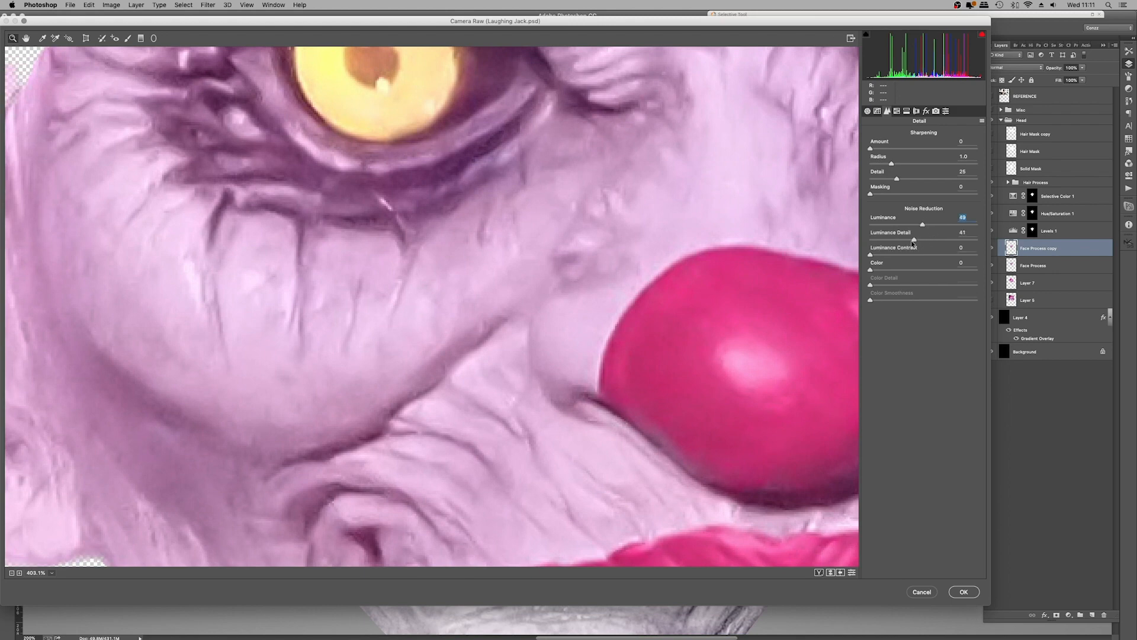
# Add a small amount of grain to the duplicated face and apply the Camera Raw filter
pyautogui.click(927, 111)
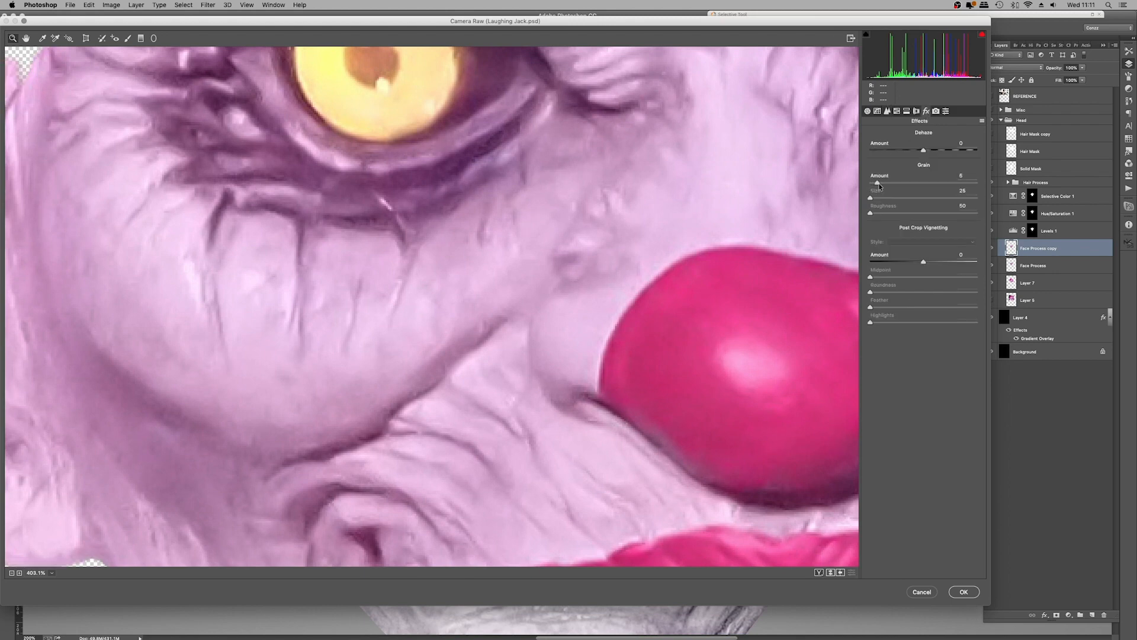
pyautogui.click(874, 184)
pyautogui.moveTo(874, 186); pyautogui.dragTo(878, 186)
pyautogui.click(959, 594)
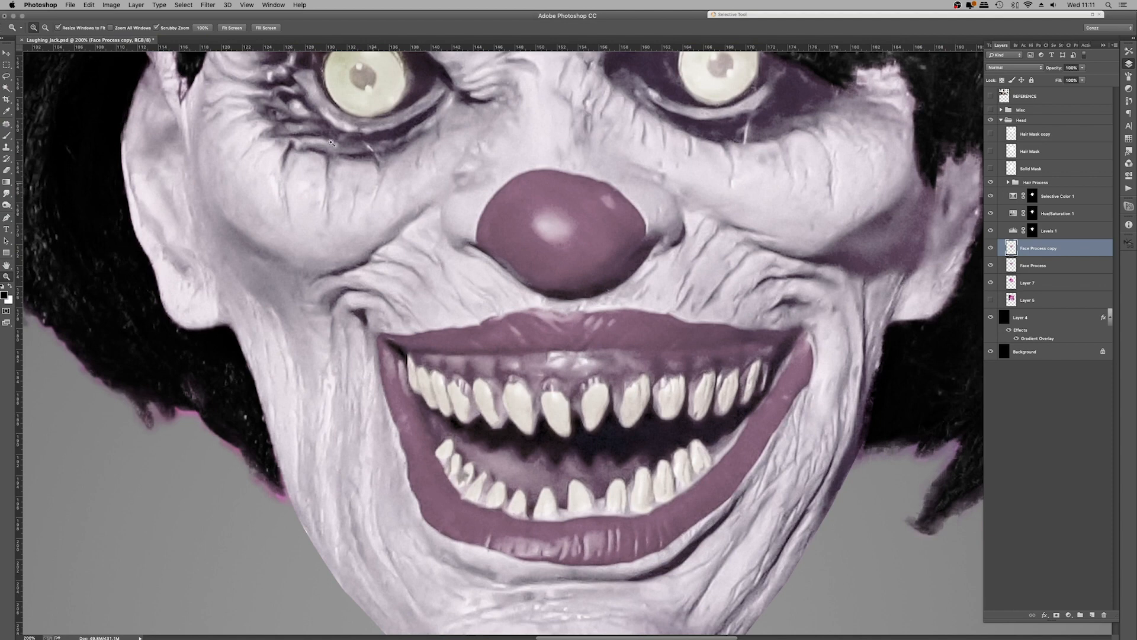
# Sharpen the duplicated face layer with Unsharp Mask at an amount of about 100%, radius 1.8 pixels and threshold 0
pyautogui.click(210, 6)
pyautogui.moveTo(267, 152)
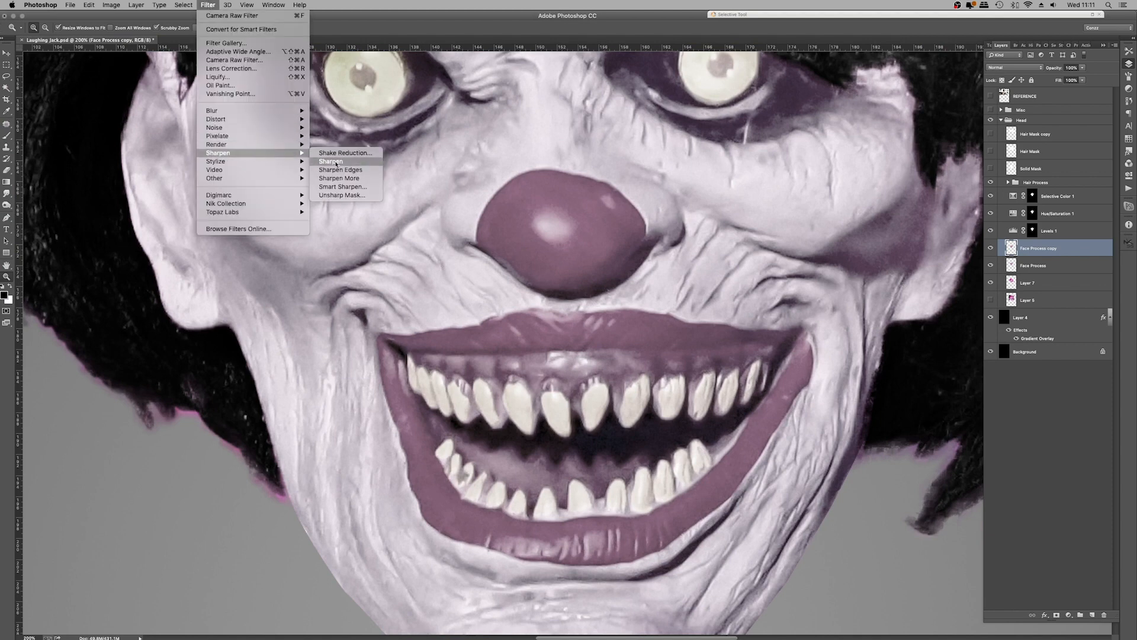
pyautogui.click(342, 195)
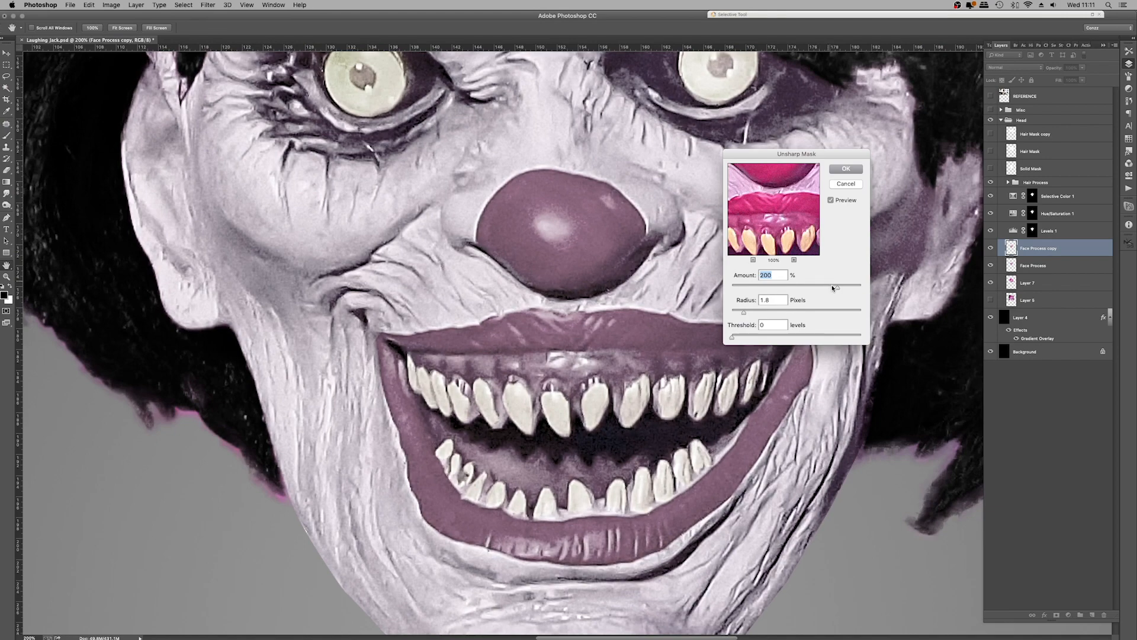
pyautogui.moveTo(833, 288); pyautogui.dragTo(799, 287)
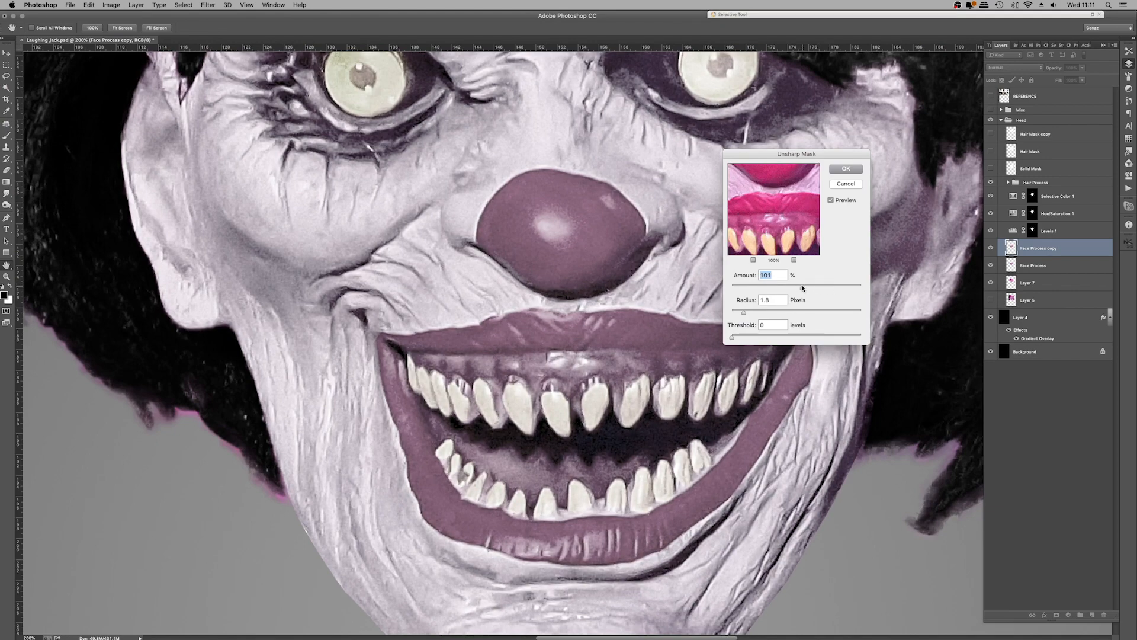
pyautogui.moveTo(802, 288); pyautogui.dragTo(801, 288)
pyautogui.click(845, 169)
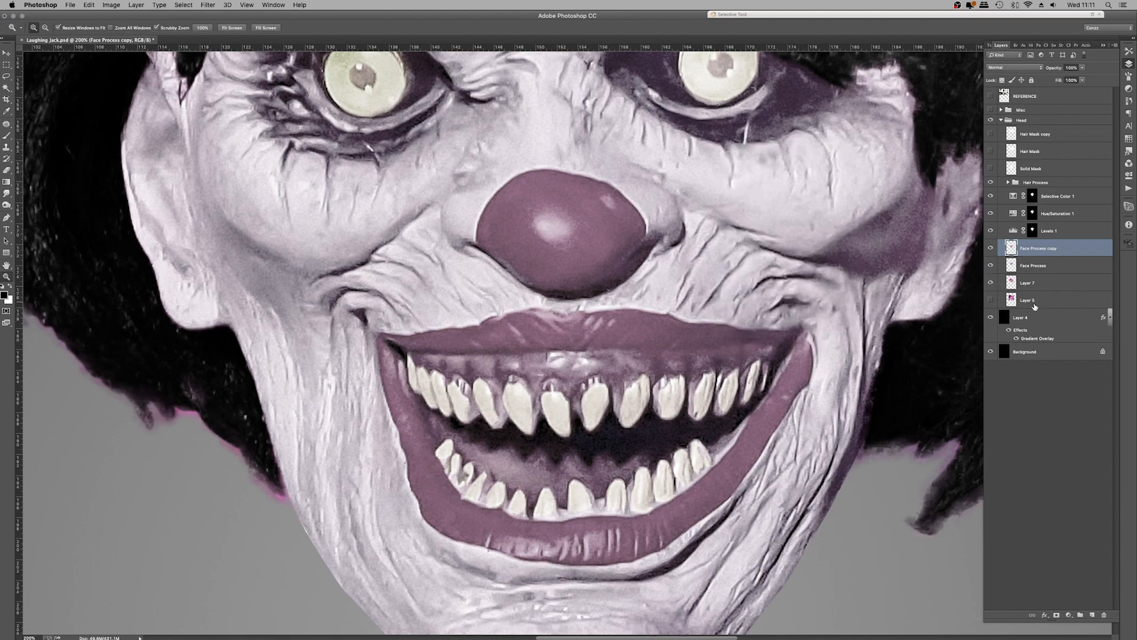
# Add a new layer named Mouth Mask directly above the Hair Process group
pyautogui.moveTo(1035, 306); pyautogui.dragTo(1031, 190)
pyautogui.press('super+z')
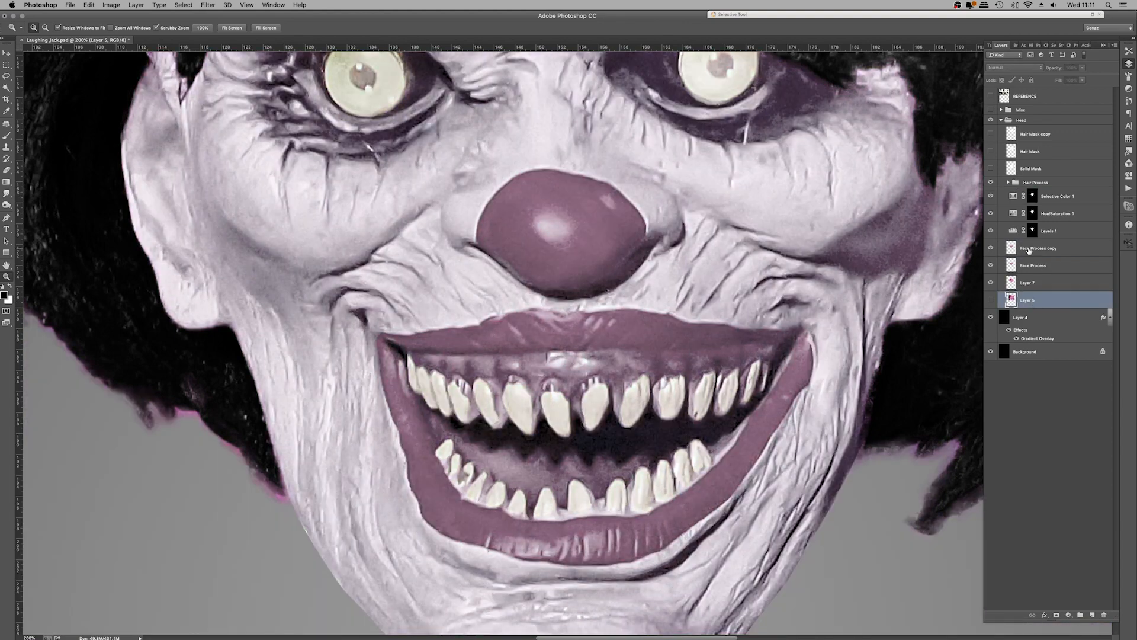
pyautogui.press('super+minus')
pyautogui.press('super+minus')
pyautogui.press('super+minus')
pyautogui.press('super+minus')
pyautogui.click(1037, 183)
pyautogui.press('super+shift+n')
pyautogui.write('Mouth Mask')
pyautogui.press('Return')
# Trace the outer edge of the lower lip with a Pen path, continuing up to the right corner of the mouth
pyautogui.click(583, 302)
pyautogui.click(584, 303)
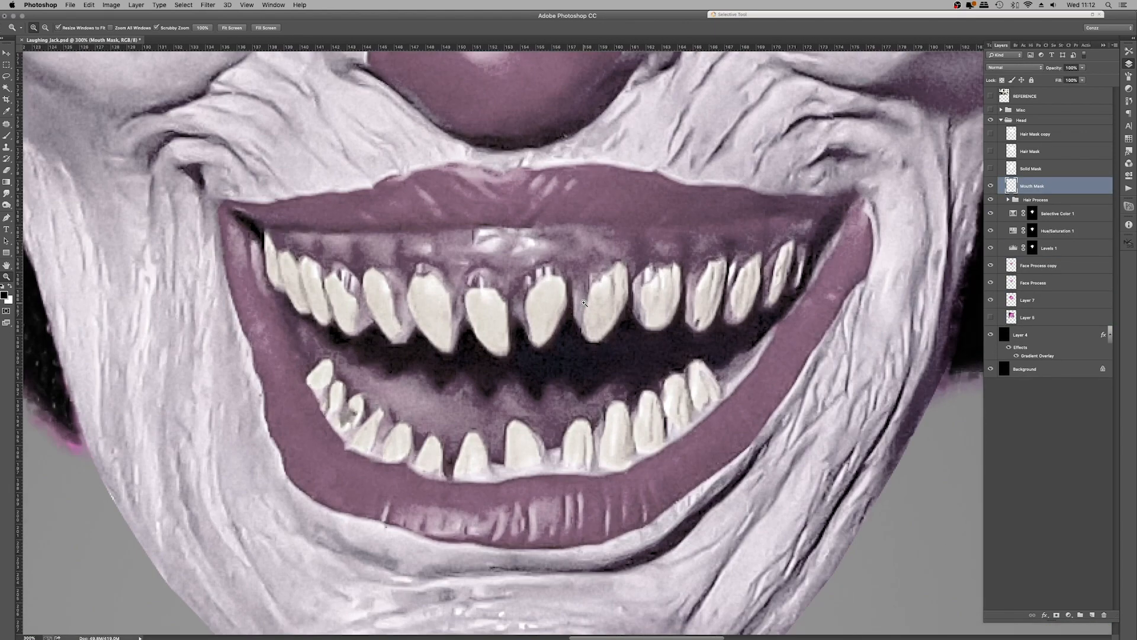
pyautogui.click(584, 303)
pyautogui.press('p')
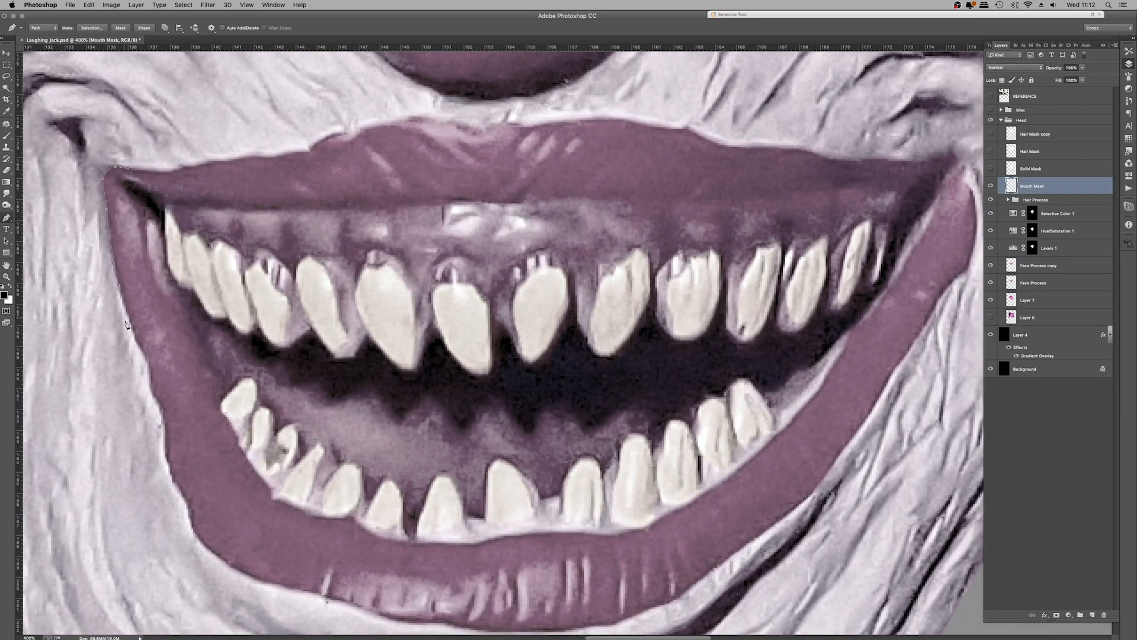
pyautogui.scroll(-5, 152, 373)
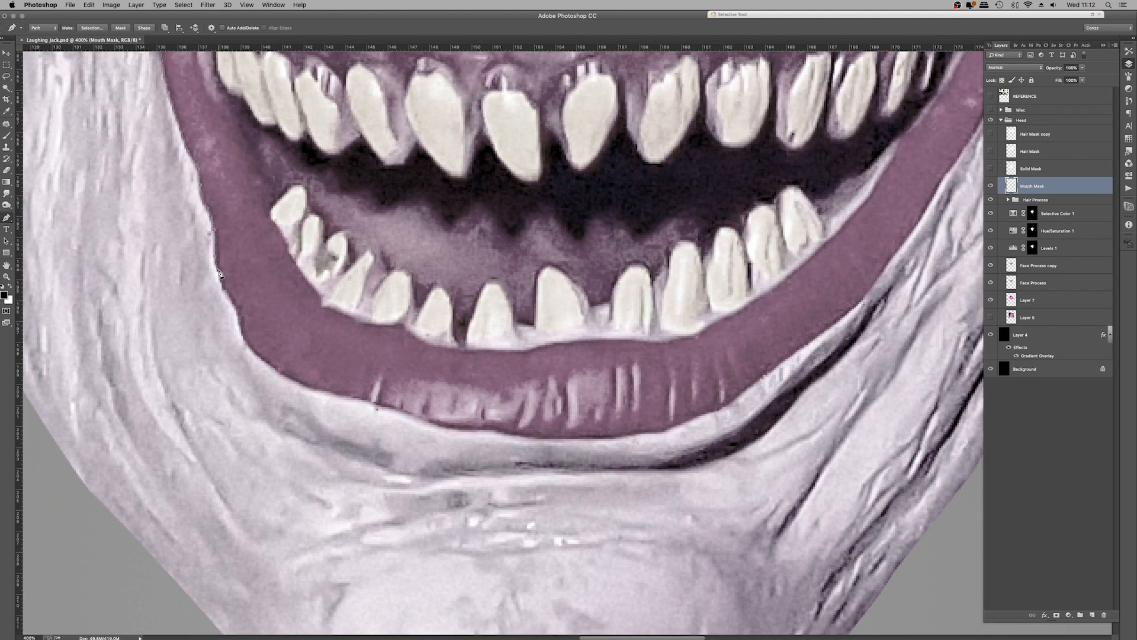
pyautogui.moveTo(330, 394); pyautogui.dragTo(340, 396)
pyautogui.hscroll(5, 497, 435)
pyautogui.scroll(-2, 497, 435)
pyautogui.moveTo(433, 372); pyautogui.dragTo(459, 365)
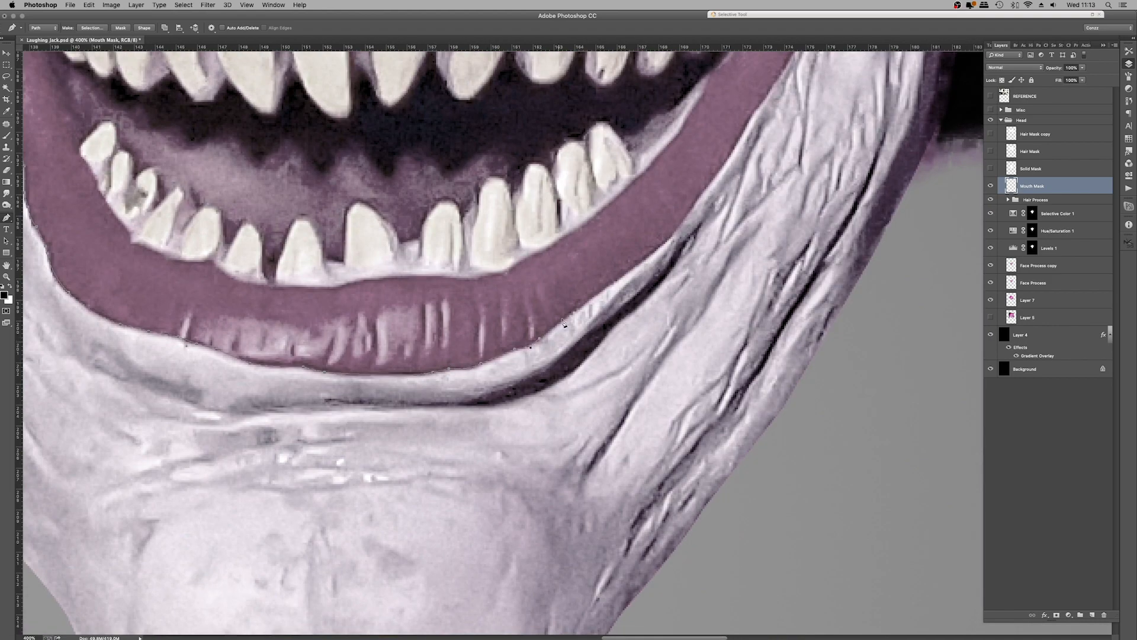
pyautogui.scroll(5, 721, 372)
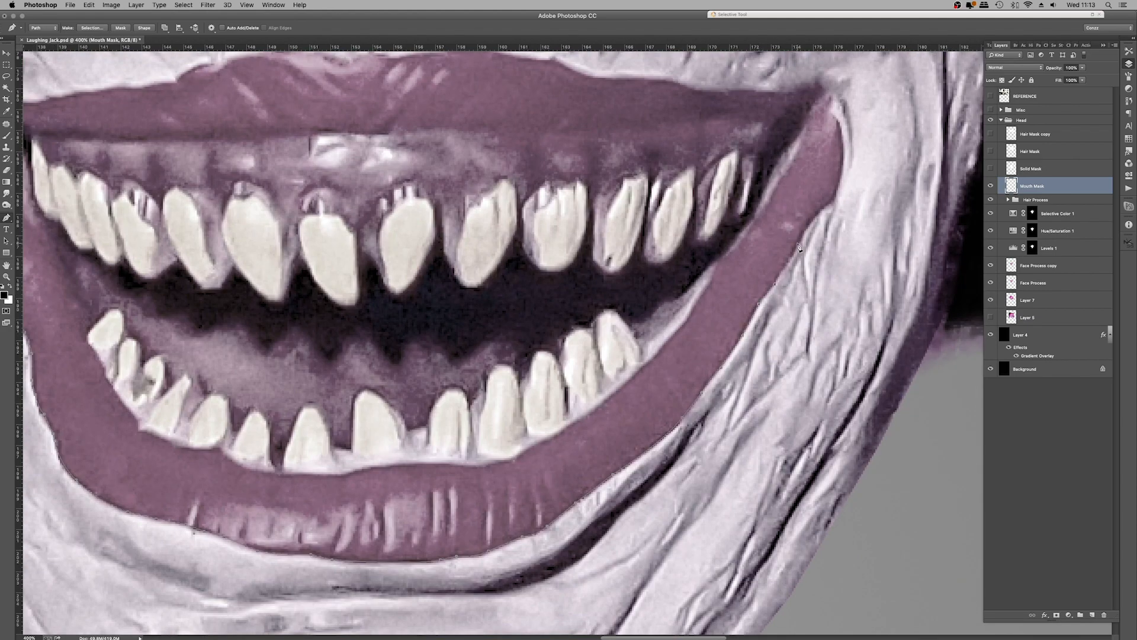
pyautogui.moveTo(843, 154); pyautogui.dragTo(828, 112)
# Continue the path along the outer edge of the upper lip from the right mouth corner toward the left one
pyautogui.scroll(3, 829, 115)
pyautogui.moveTo(830, 199); pyautogui.dragTo(776, 206)
pyautogui.click(739, 206)
pyautogui.click(696, 201)
pyautogui.click(656, 193)
pyautogui.moveTo(608, 192); pyautogui.dragTo(597, 191)
pyautogui.moveTo(597, 190); pyautogui.dragTo(701, 300)
pyautogui.moveTo(666, 285); pyautogui.dragTo(657, 285)
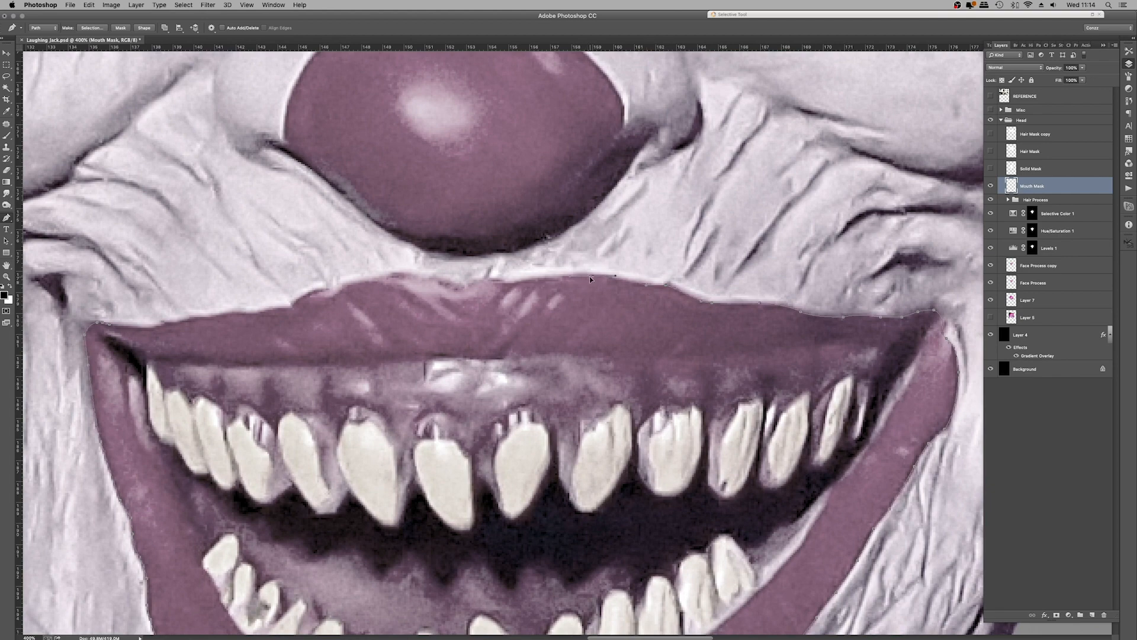
pyautogui.moveTo(459, 285); pyautogui.dragTo(450, 282)
pyautogui.moveTo(449, 282); pyautogui.dragTo(619, 136)
pyautogui.click(599, 138)
pyautogui.click(588, 144)
pyautogui.click(552, 152)
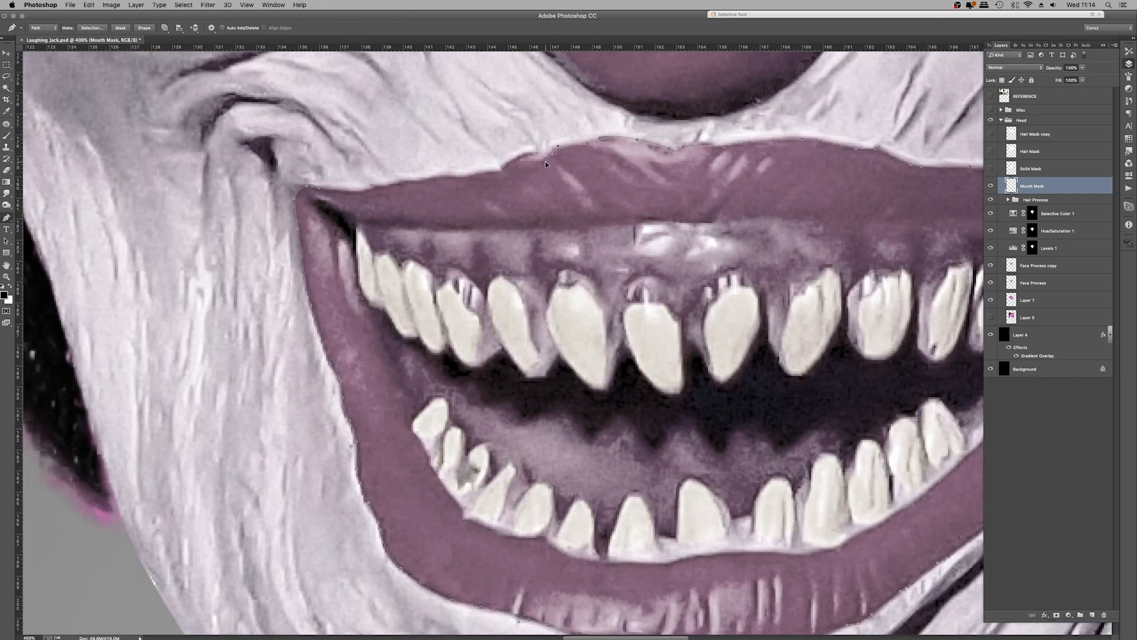
pyautogui.click(538, 153)
pyautogui.moveTo(502, 169); pyautogui.dragTo(489, 189)
pyautogui.click(468, 176)
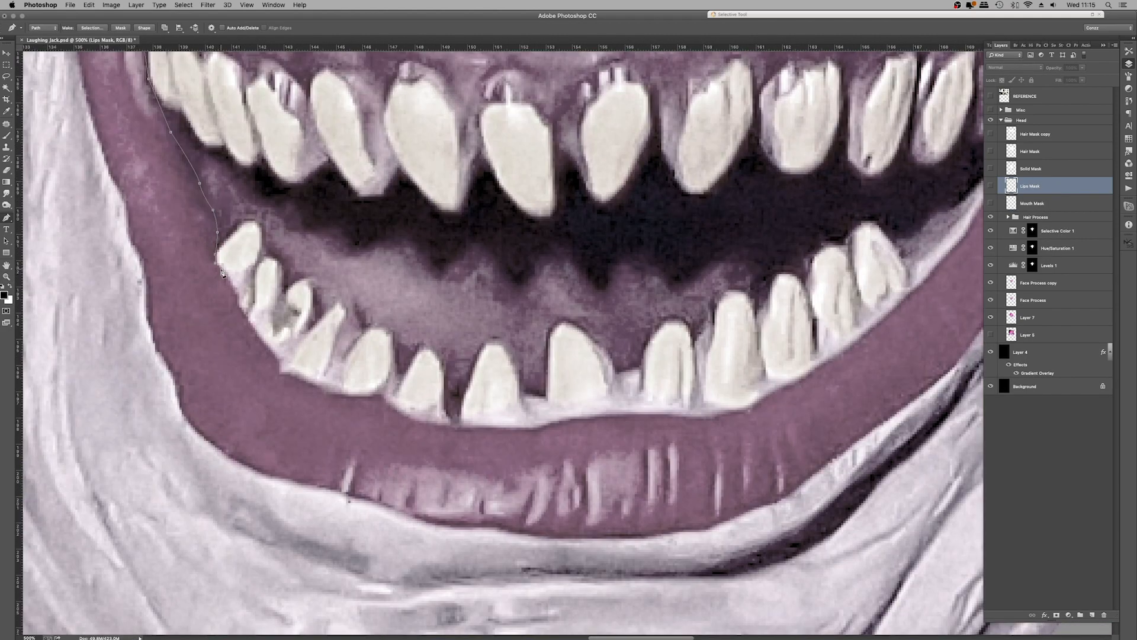
# On the Lips Mask layer, trace the inner edge of the lower lip from the left side past the middle teeth
pyautogui.click(236, 288)
pyautogui.click(241, 314)
pyautogui.click(330, 394)
pyautogui.click(358, 398)
pyautogui.click(381, 397)
pyautogui.moveTo(456, 429); pyautogui.dragTo(557, 432)
pyautogui.moveTo(558, 432); pyautogui.dragTo(450, 294)
pyautogui.moveTo(534, 294)
pyautogui.mouseDown()
pyautogui.moveTo(601, 298)
pyautogui.moveTo(551, 298)
pyautogui.mouseUp()
pyautogui.click(591, 287)
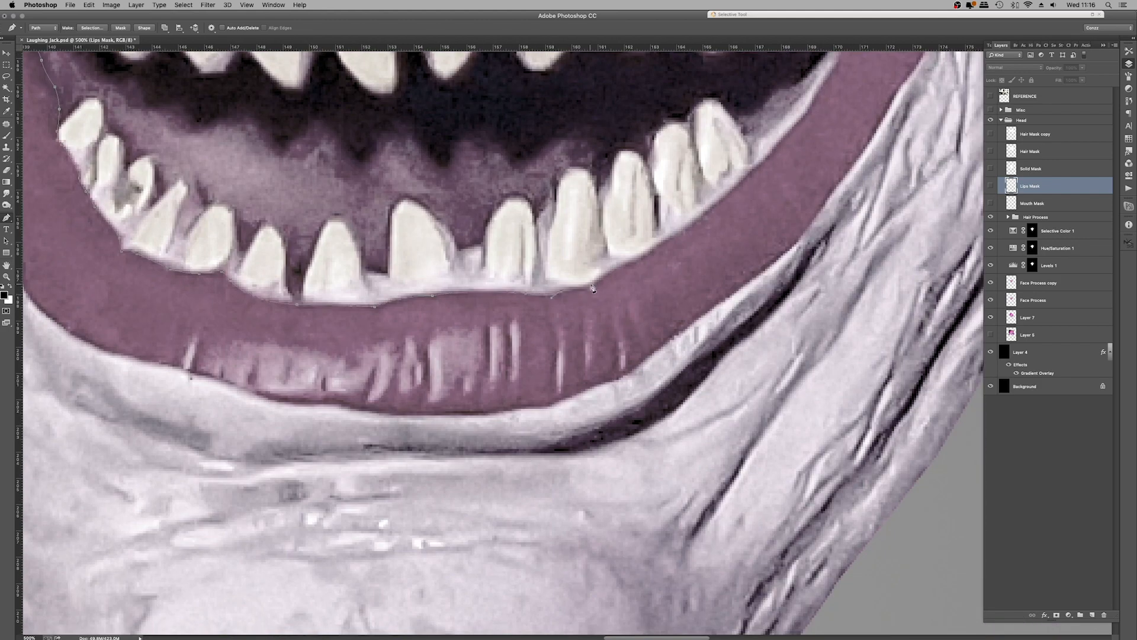
# Continue the inner lip path below the right-hand teeth and up to the right mouth corner
pyautogui.moveTo(676, 239); pyautogui.dragTo(562, 437)
pyautogui.click(615, 392)
pyautogui.moveTo(653, 356); pyautogui.dragTo(669, 341)
pyautogui.click(737, 228)
pyautogui.moveTo(737, 227); pyautogui.dragTo(677, 360)
pyautogui.moveTo(710, 322); pyautogui.dragTo(728, 294)
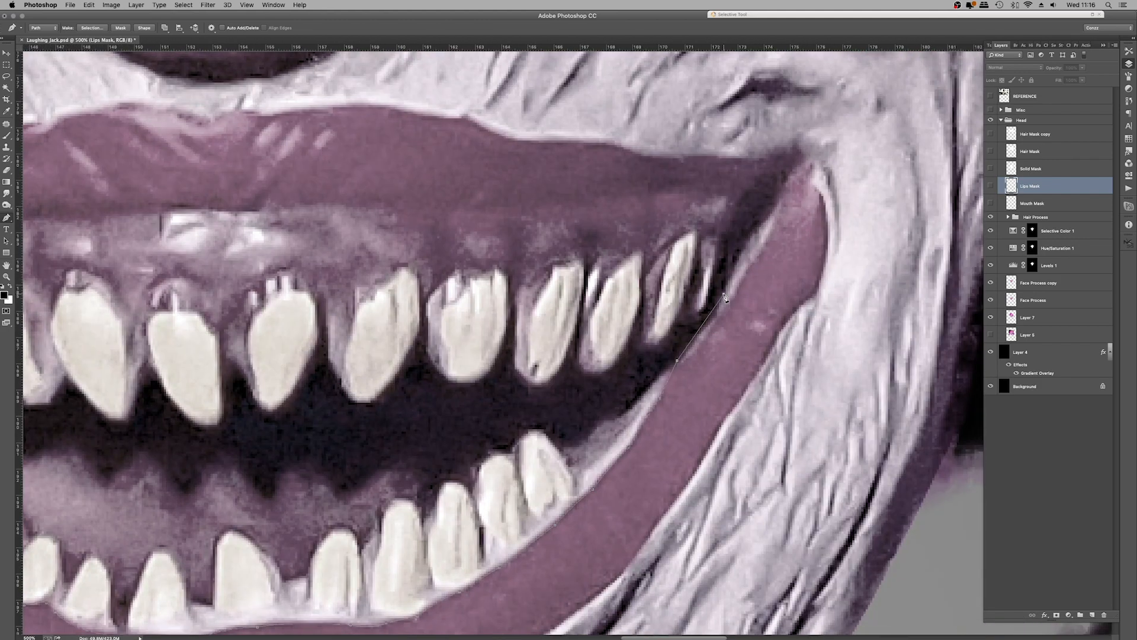
pyautogui.moveTo(748, 242); pyautogui.dragTo(777, 348)
pyautogui.moveTo(793, 290); pyautogui.dragTo(768, 301)
# Trace the inner edge of the upper lip back to the left side and close the inner mouth path
pyautogui.click(681, 297)
pyautogui.moveTo(567, 321); pyautogui.dragTo(851, 239)
pyautogui.click(849, 236)
pyautogui.click(743, 230)
pyautogui.moveTo(647, 225); pyautogui.dragTo(628, 229)
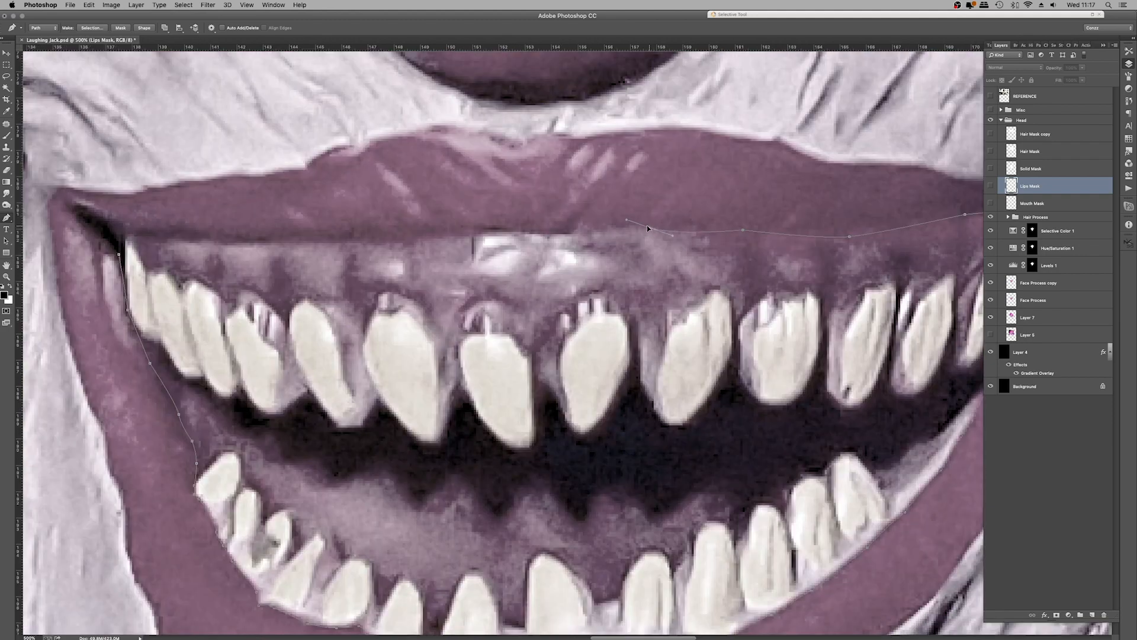
pyautogui.click(600, 230)
pyautogui.moveTo(489, 232); pyautogui.dragTo(465, 235)
pyautogui.moveTo(343, 243); pyautogui.dragTo(302, 243)
pyautogui.moveTo(199, 242); pyautogui.dragTo(166, 239)
pyautogui.click(118, 235)
pyautogui.click(118, 254)
# Convert the inner mouth path to a selection and delete that area from the white Lips Mask shape
pyautogui.press('super+comma')
pyautogui.press('super+Return')
pyautogui.press('Delete')
pyautogui.press('super+minus')
pyautogui.press('super+minus')
pyautogui.press('super+minus')
pyautogui.press('super+minus')
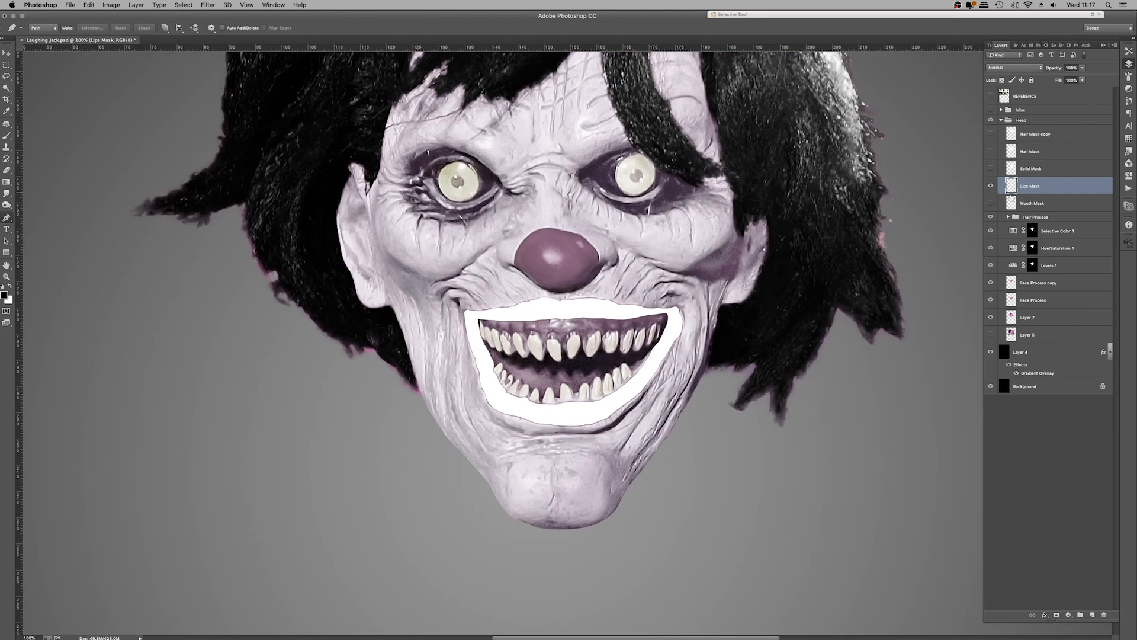
# Hide the Lips Mask layer, load its shape as a selection, and add a Gradient Map adjustment above the Hair Process group
pyautogui.click(990, 188)
pyautogui.keyDown('super'); pyautogui.click(1011, 187); pyautogui.keyUp('super')
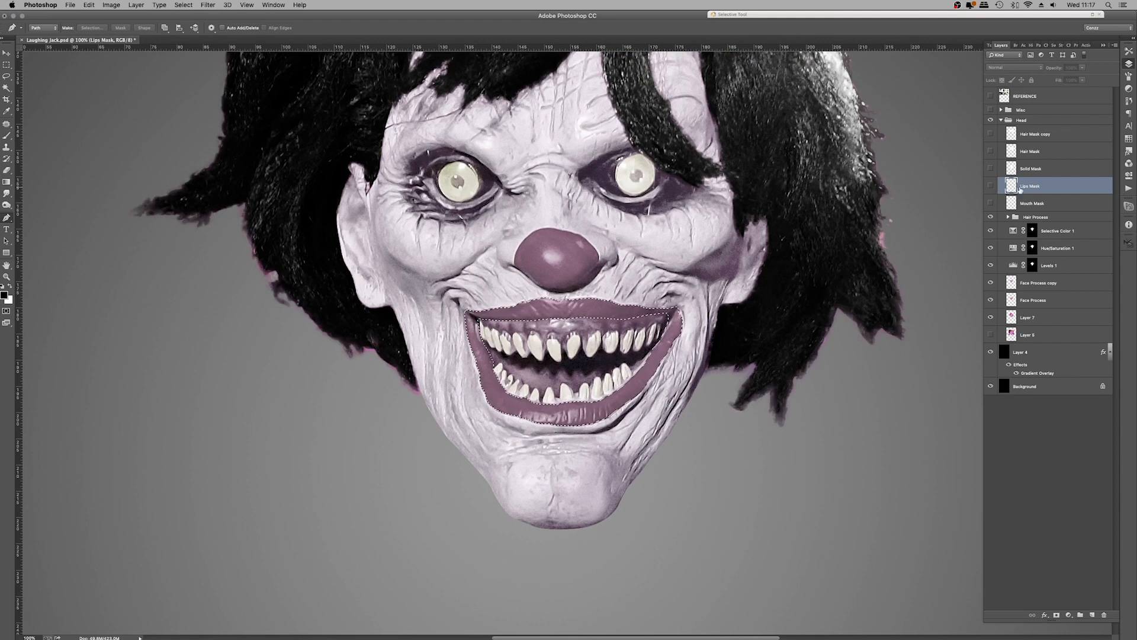
pyautogui.click(1055, 216)
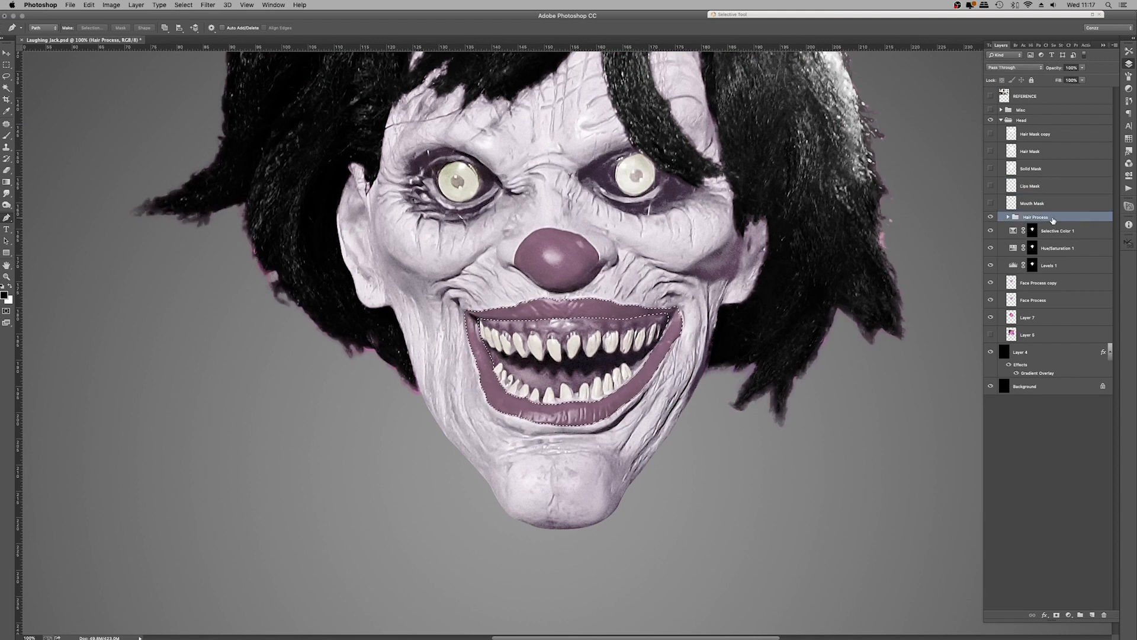
pyautogui.click(1066, 615)
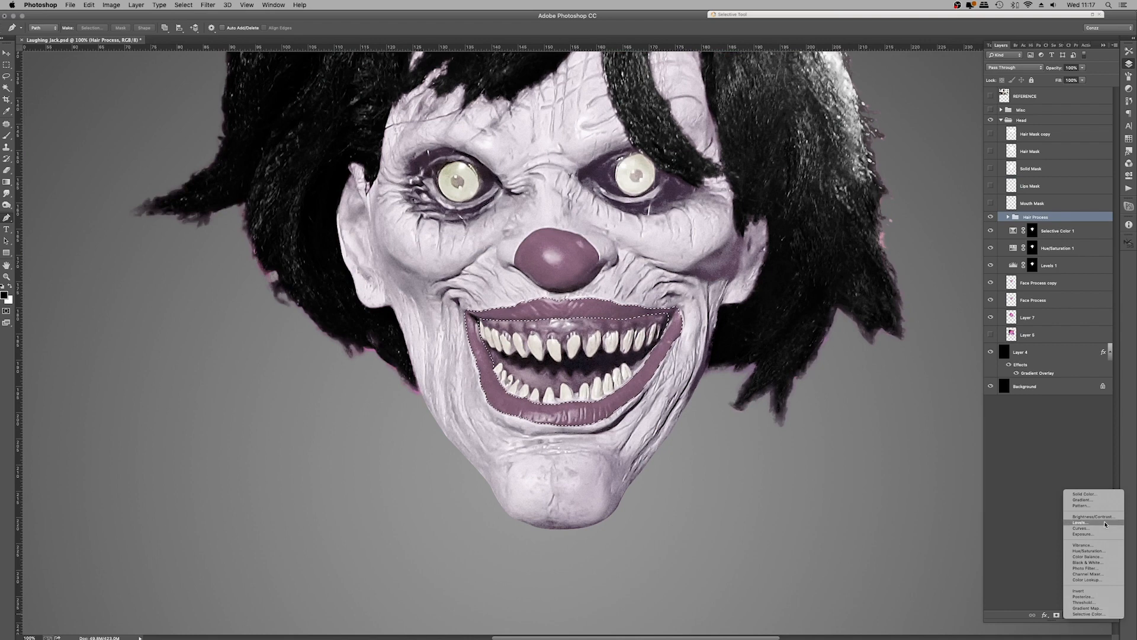
pyautogui.click(1087, 608)
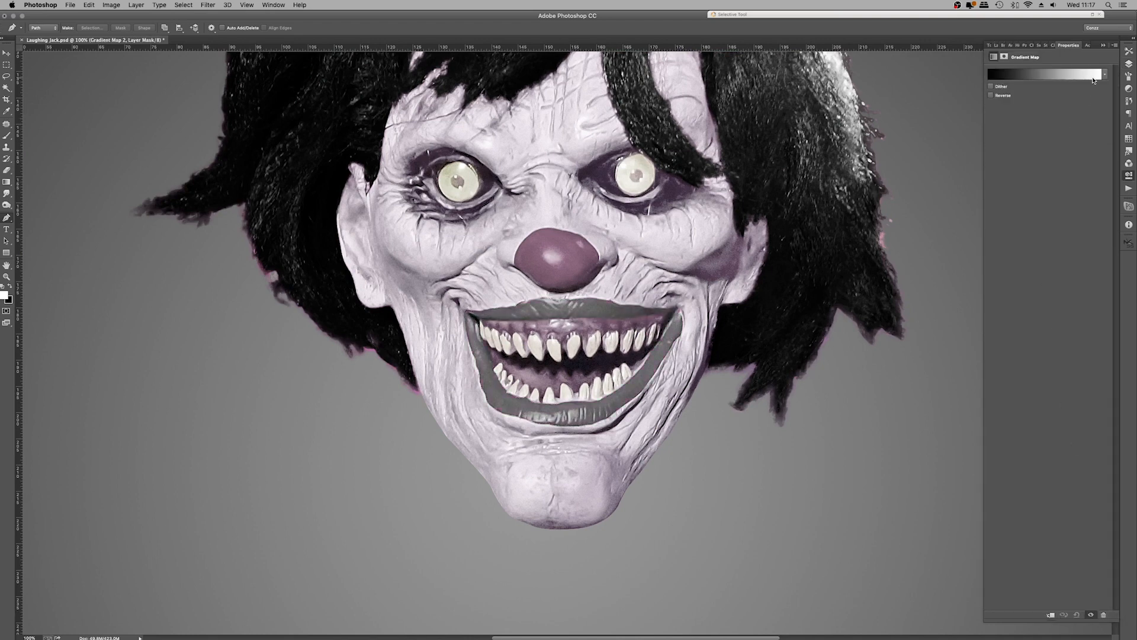
pyautogui.click(1127, 63)
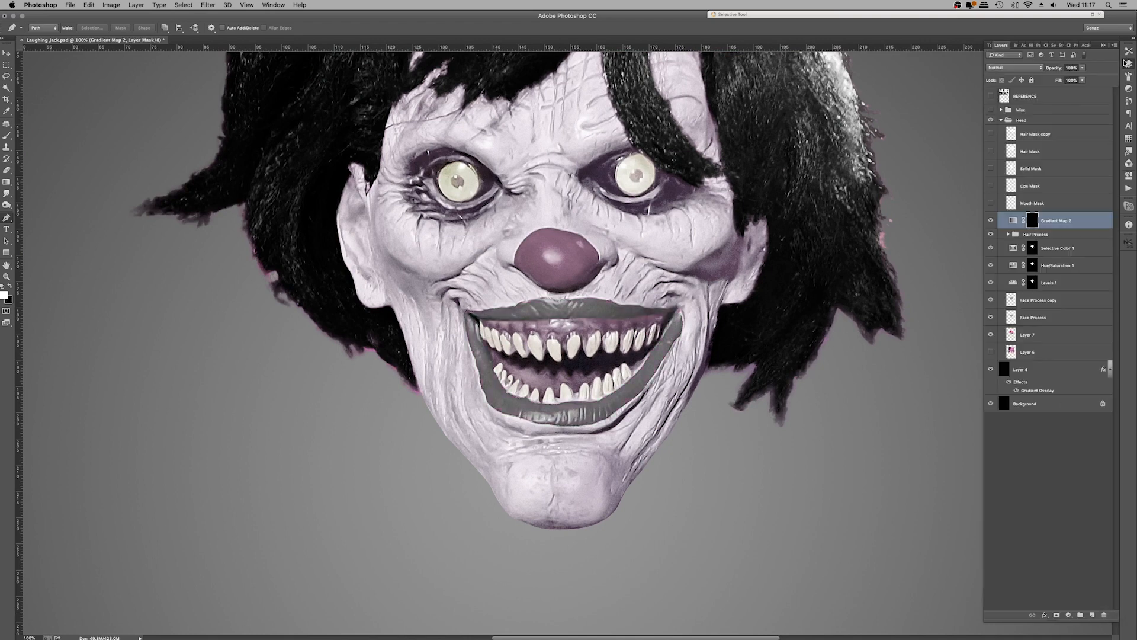
# Copy the lips area from Face Process copy to a new layer directly beneath the lips Gradient Map and set it to Multiply
pyautogui.keyDown('ctrl'); pyautogui.click(1010, 186); pyautogui.keyUp('ctrl')
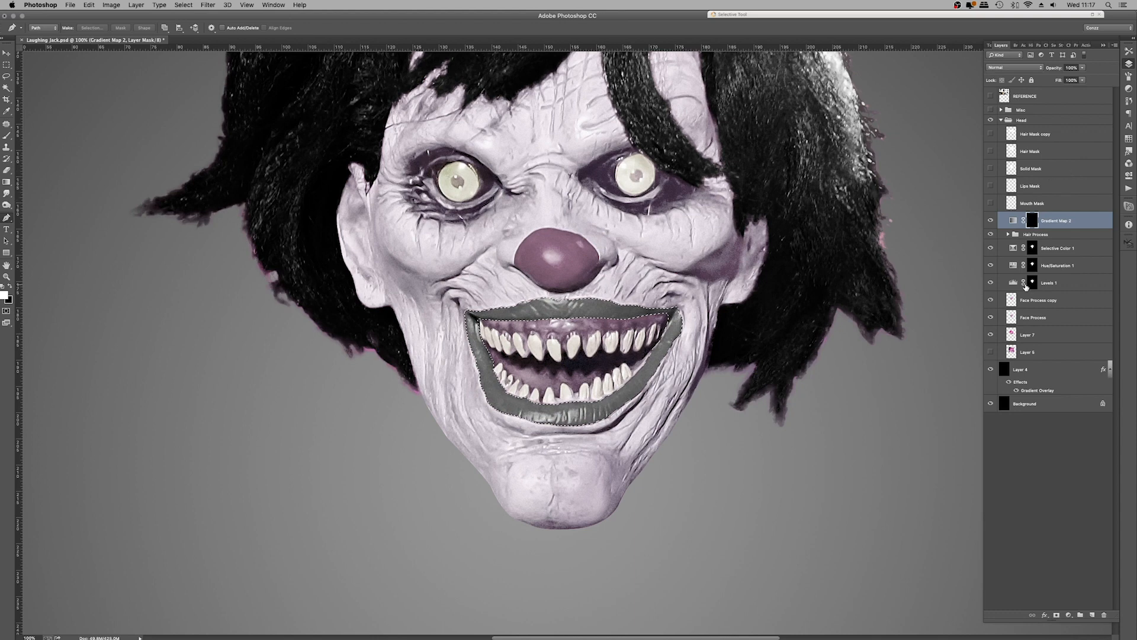
pyautogui.click(1011, 336)
pyautogui.click(1011, 301)
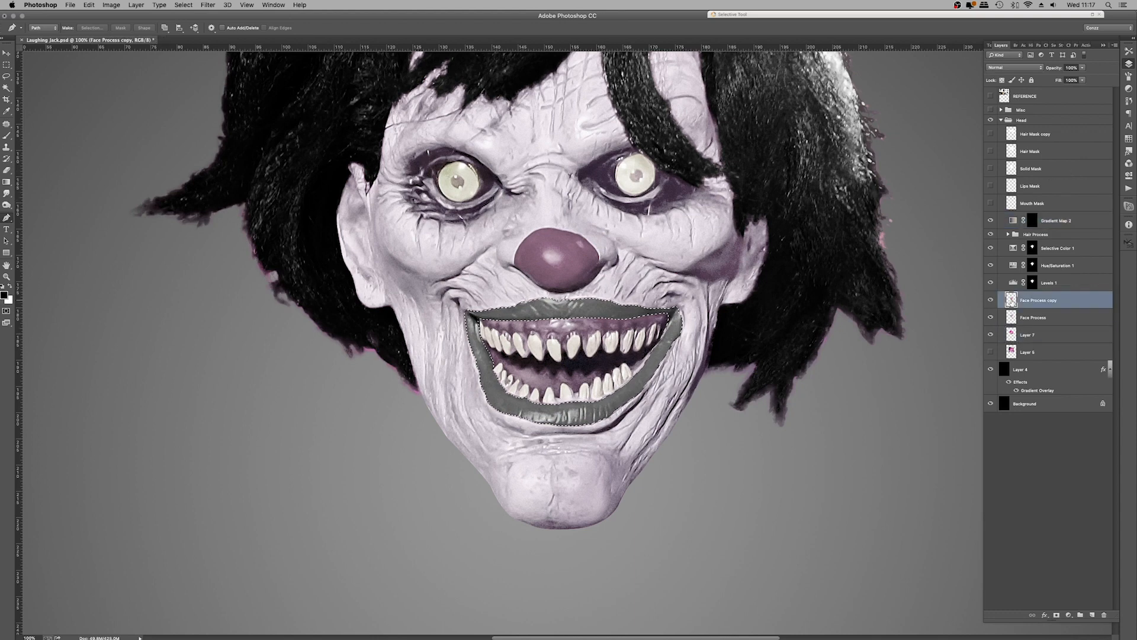
pyautogui.hotkey('ctrl', 'j')
pyautogui.moveTo(1034, 299); pyautogui.dragTo(1031, 228)
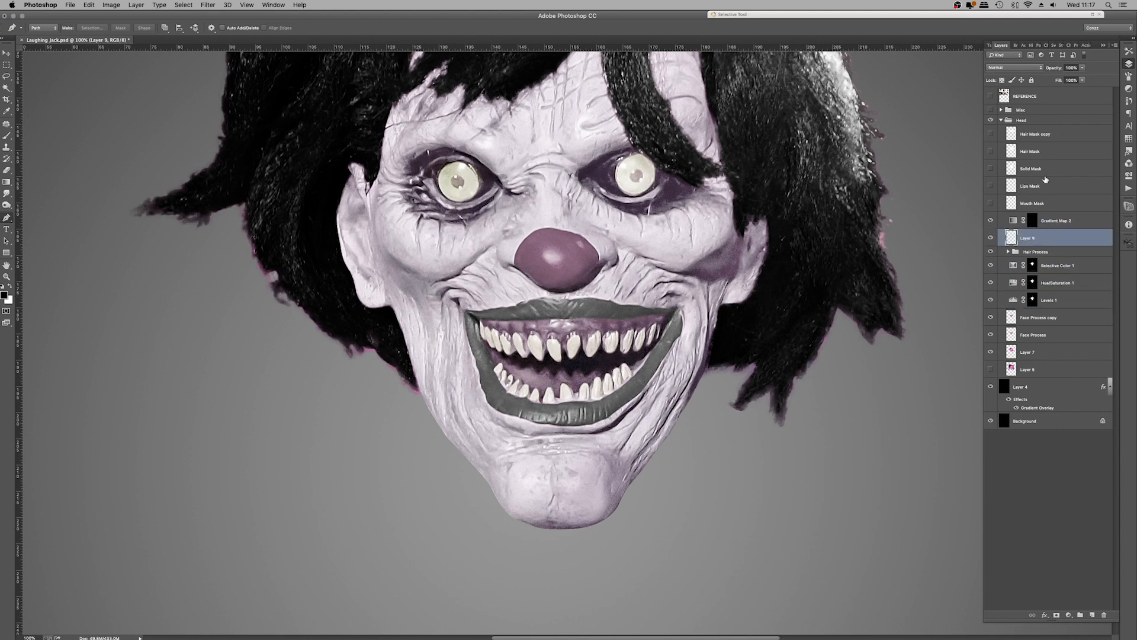
pyautogui.click(1006, 69)
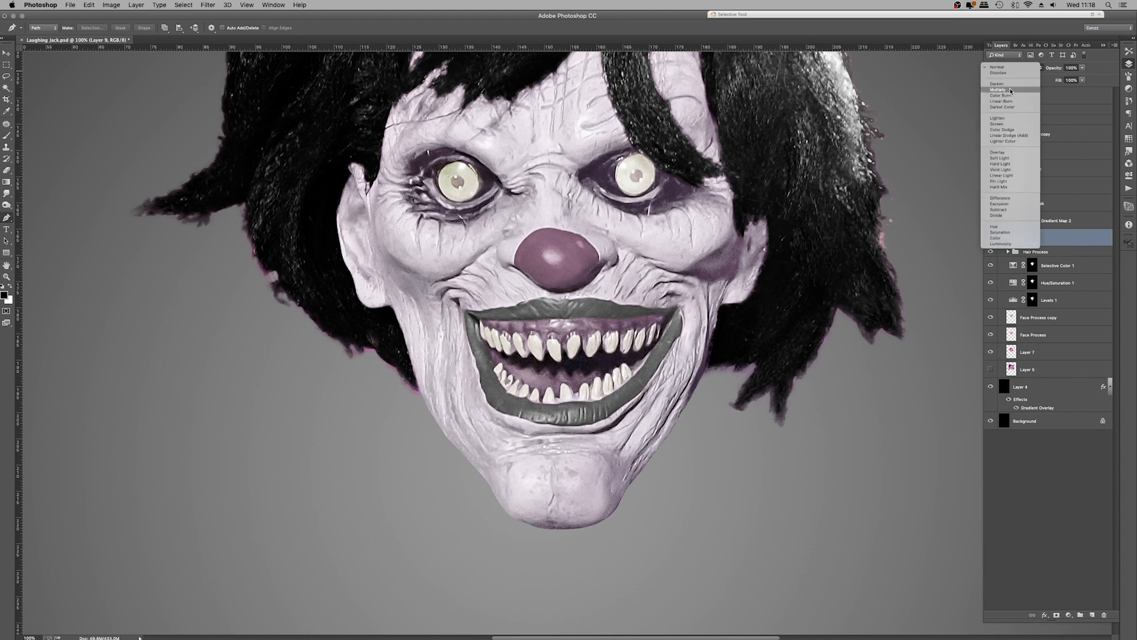
pyautogui.click(1011, 90)
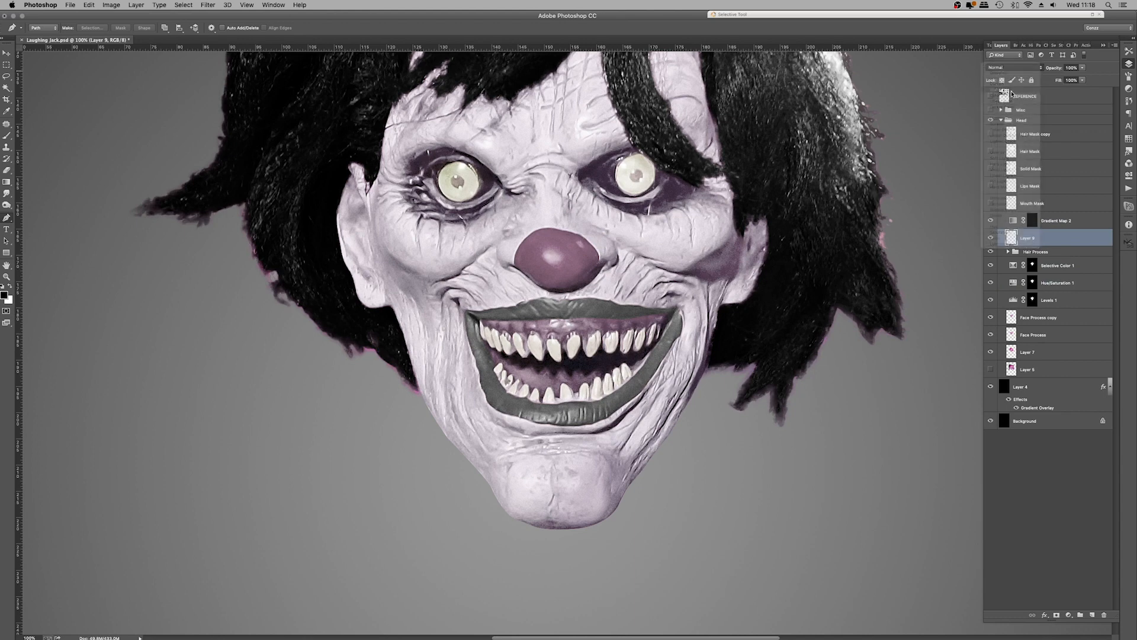
# Move the lips Gradient Map and the Multiply lips layer below Levels 1 and group them as "Black Lips"
pyautogui.keyDown('shift'); pyautogui.click(1058, 225); pyautogui.keyUp('shift')
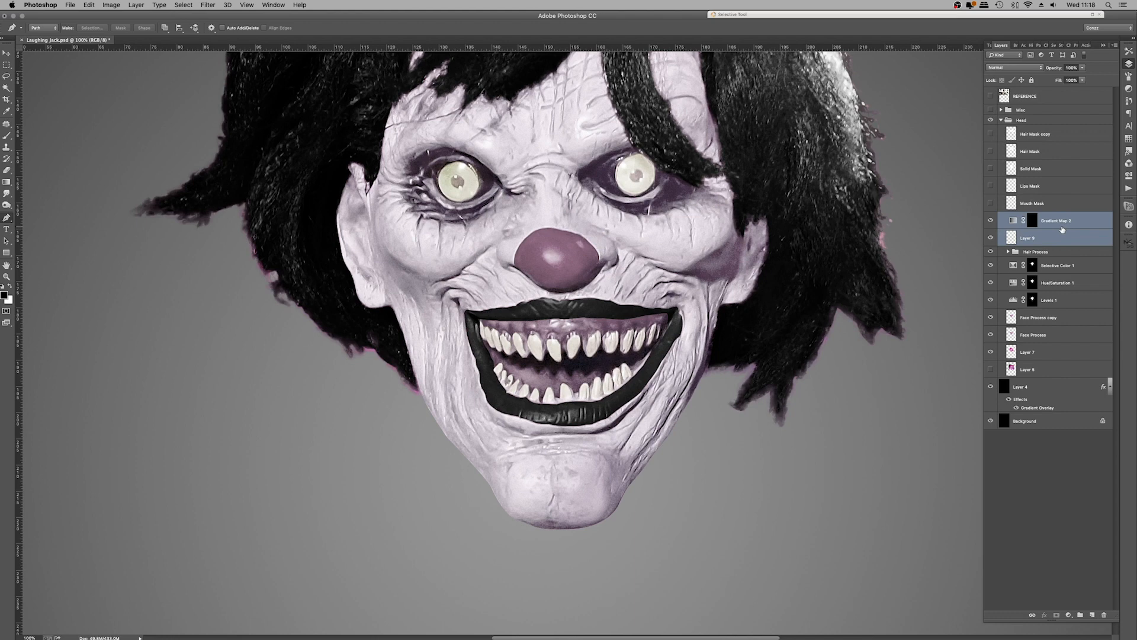
pyautogui.moveTo(1061, 229); pyautogui.dragTo(1070, 312)
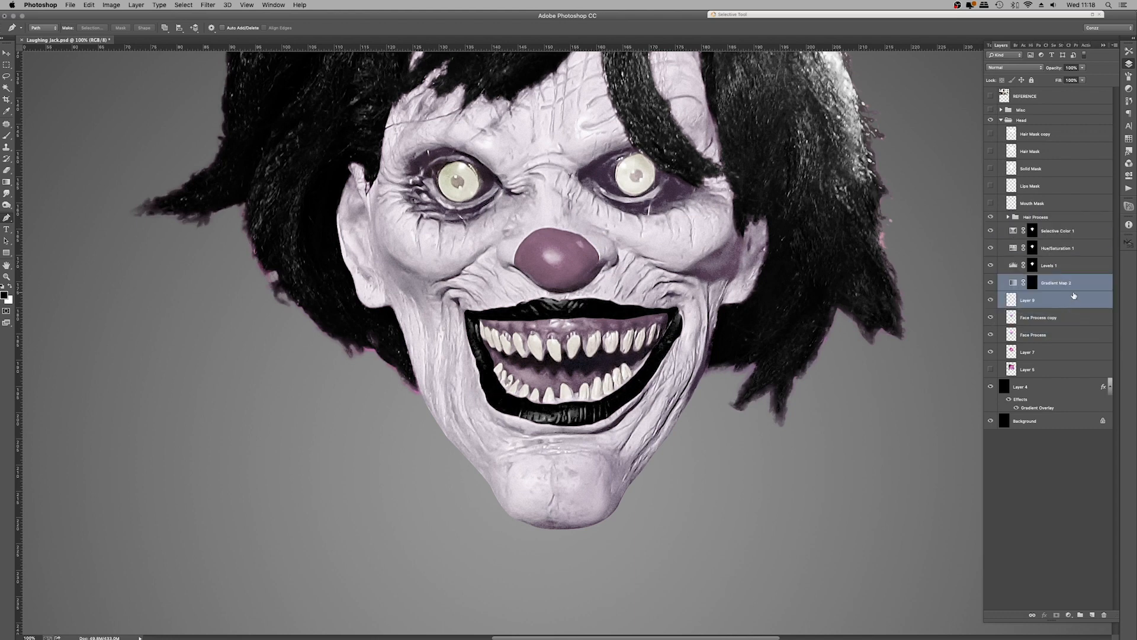
pyautogui.press('super+g')
pyautogui.doubleClick(1034, 280)
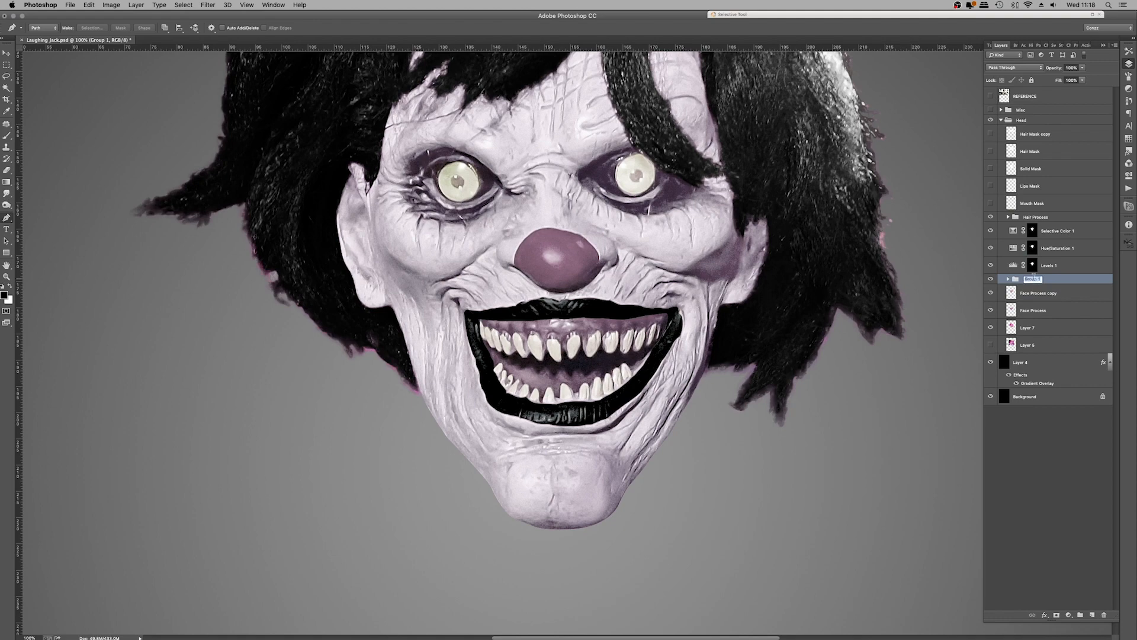
pyautogui.write('Black Lips')
pyautogui.press('Return')
# Compare the whole clown head with the REFERENCE layer's Laughing Jack images
pyautogui.press('super+0')
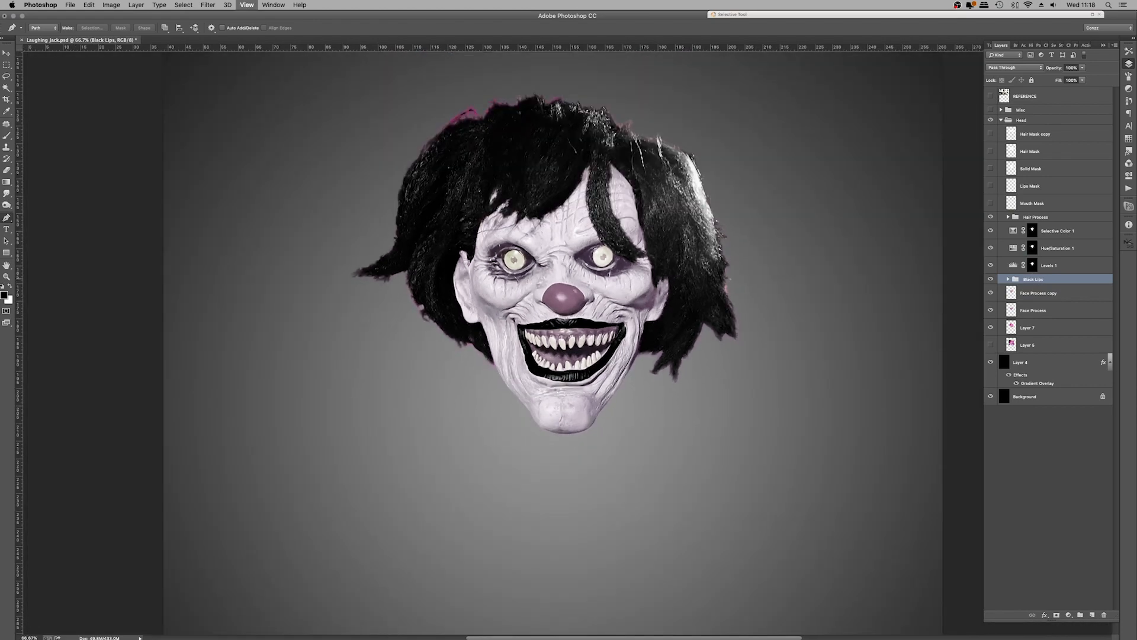
pyautogui.press('super+equal')
pyautogui.press('super+equal')
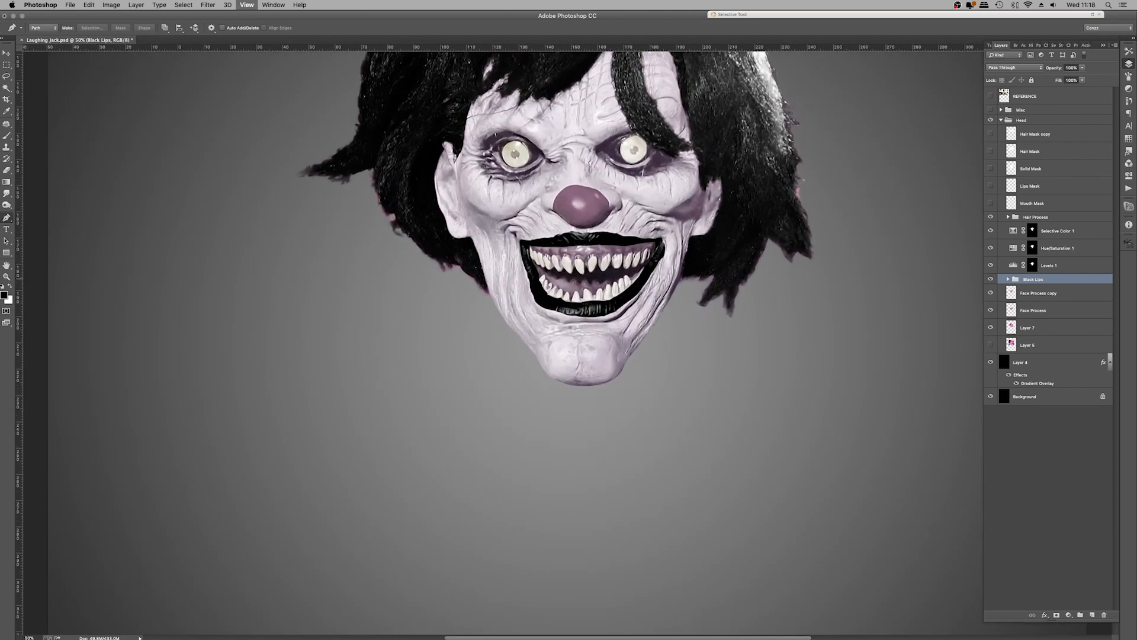
pyautogui.moveTo(809, 223); pyautogui.dragTo(650, 382)
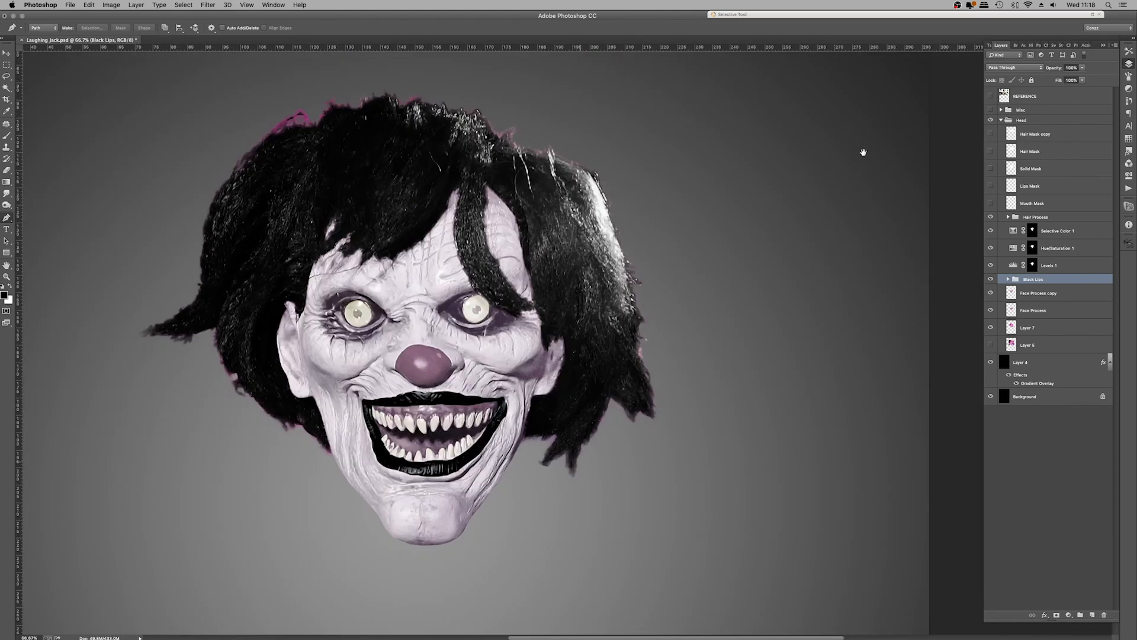
pyautogui.click(990, 96)
pyautogui.press('super+minus')
pyautogui.press('super+minus')
pyautogui.press('super+minus')
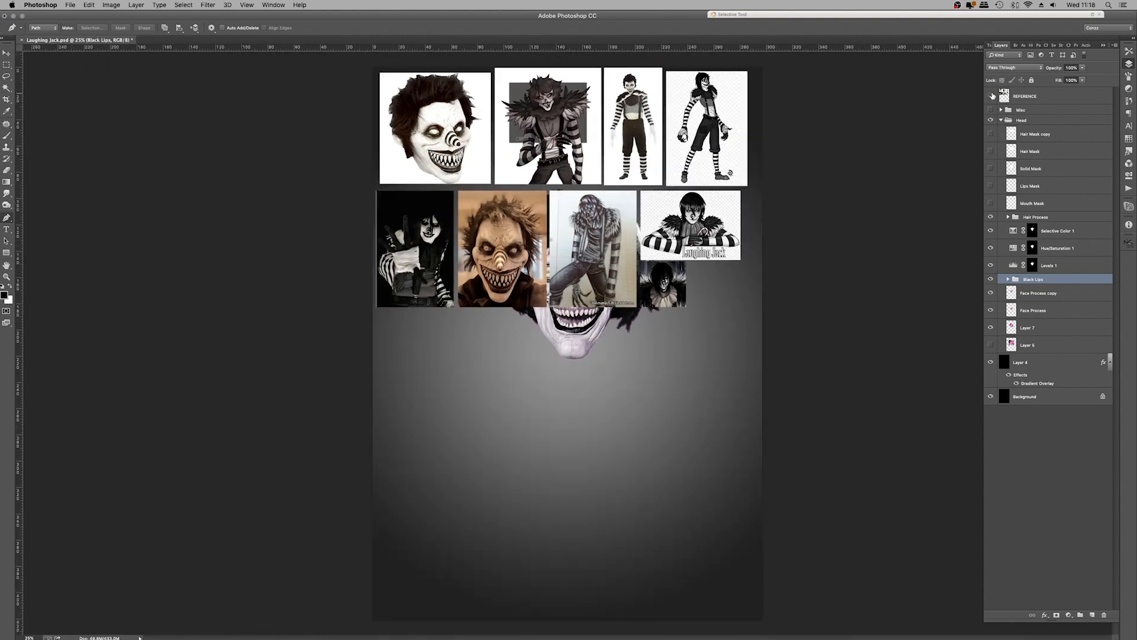
pyautogui.click(991, 96)
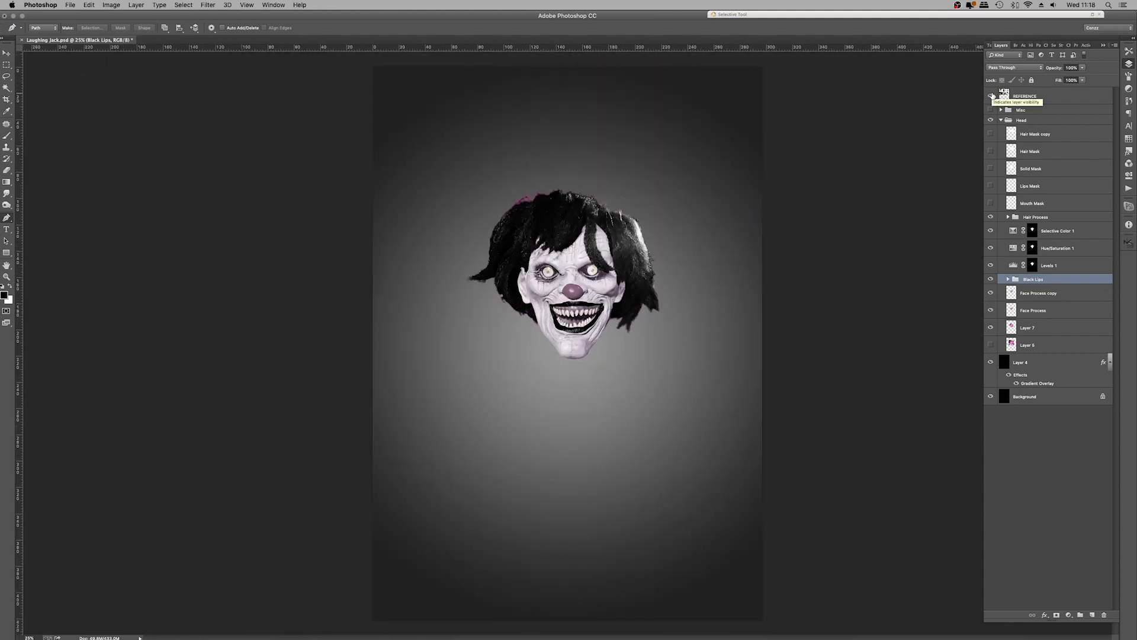
pyautogui.click(991, 96)
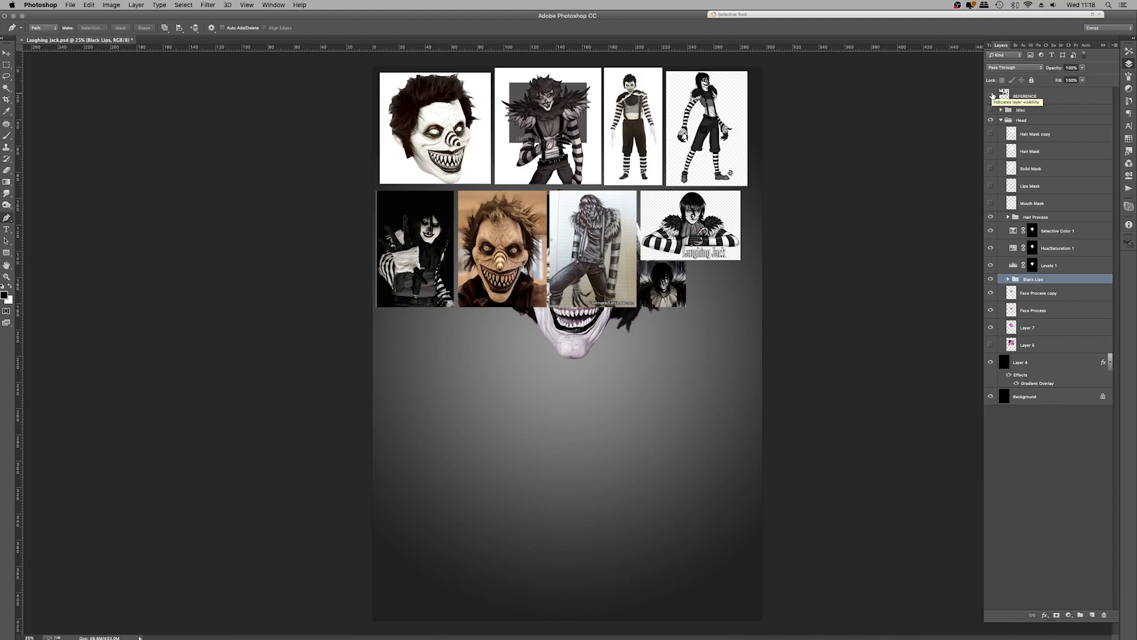
pyautogui.click(991, 96)
# Create a new layer named "Eyes Mask" above the Mouth Mask layer
pyautogui.press('z')
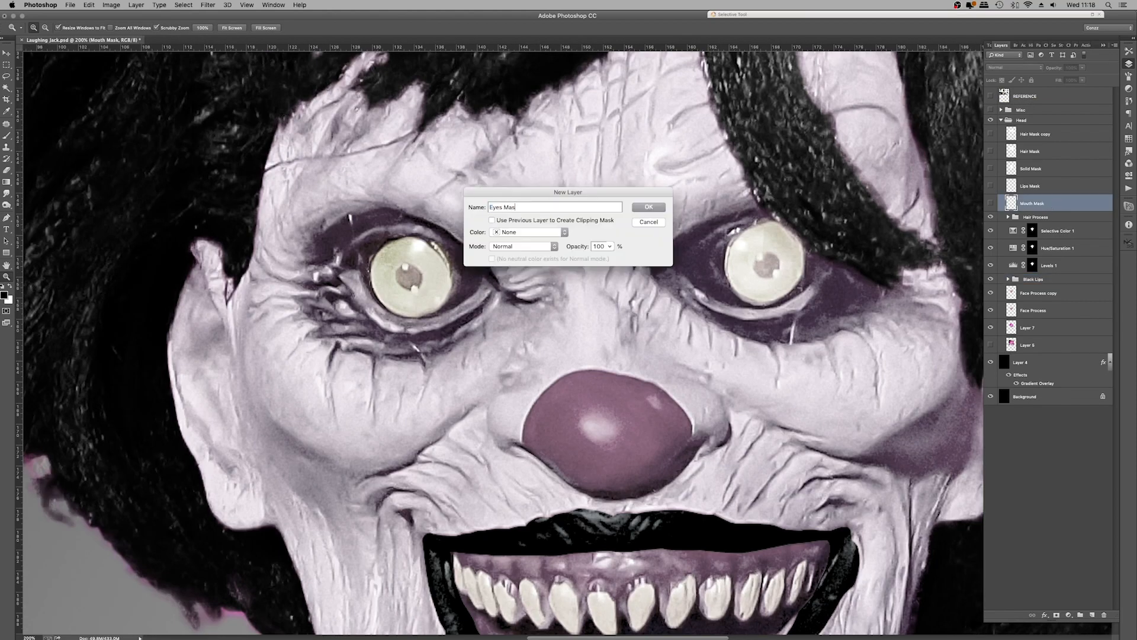
pyautogui.write('k')
pyautogui.press('Return')
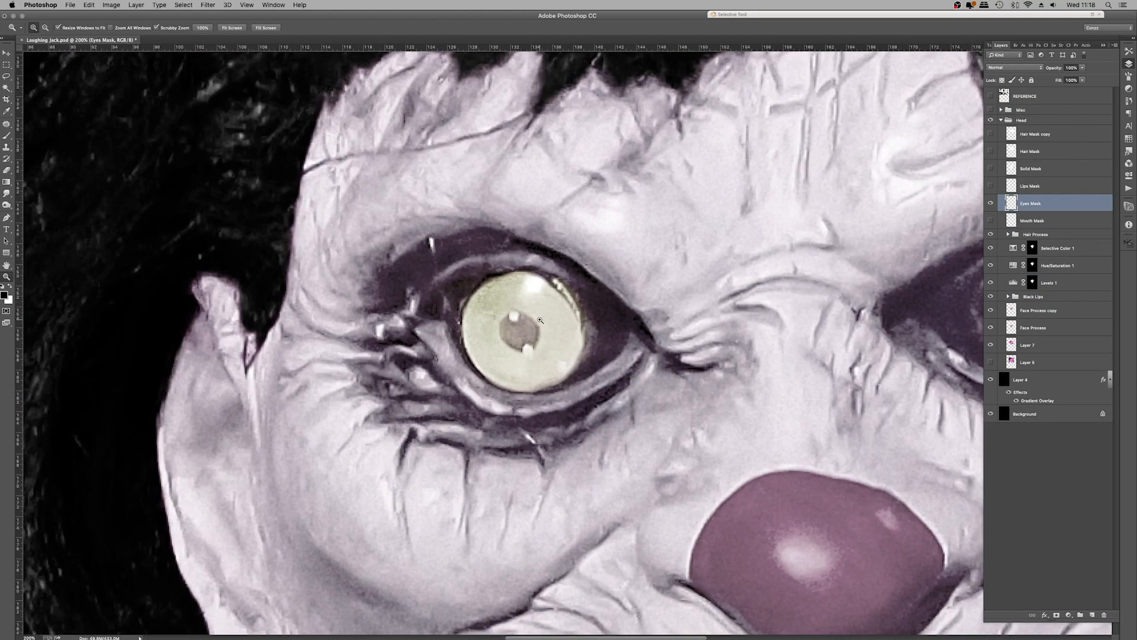
# On the Eyes Mask layer, trace a closed path around the clown's eye on the left of the face
pyautogui.press('p')
pyautogui.click(630, 326)
pyautogui.click(561, 280)
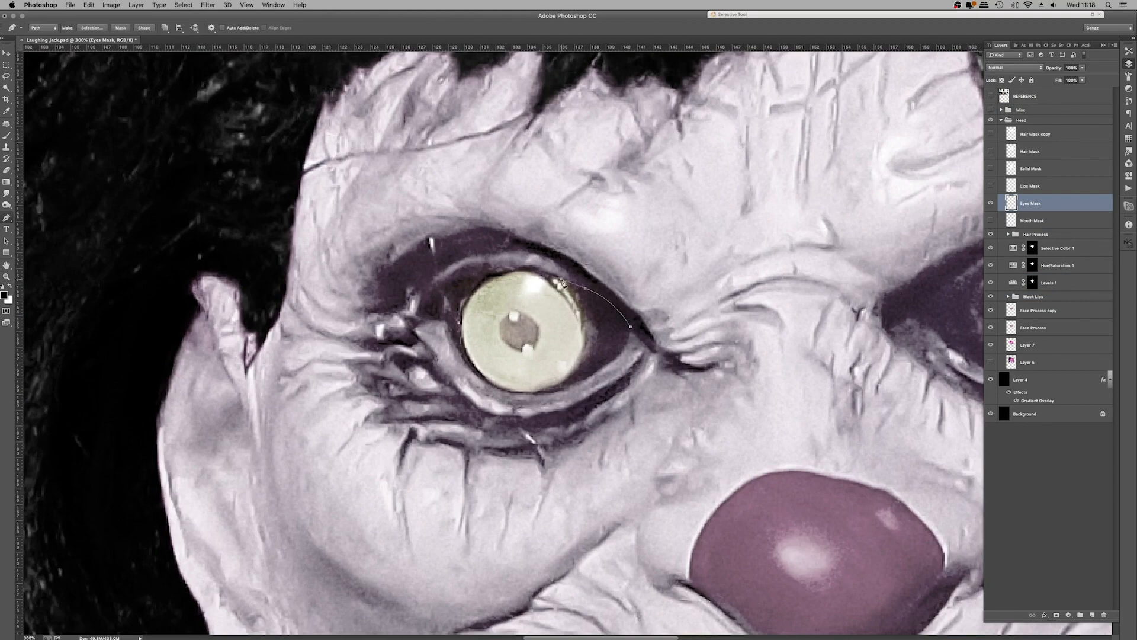
pyautogui.click(533, 267)
pyautogui.click(512, 270)
pyautogui.click(486, 274)
pyautogui.click(464, 290)
pyautogui.click(455, 304)
pyautogui.click(450, 326)
pyautogui.click(454, 343)
pyautogui.moveTo(454, 342); pyautogui.dragTo(349, 233)
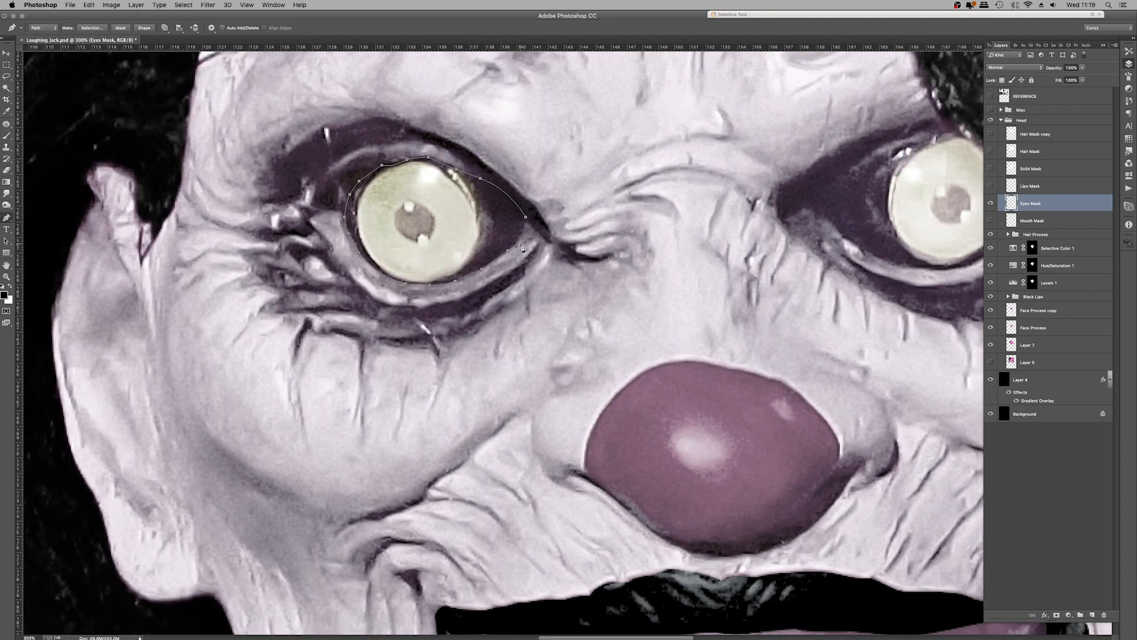
pyautogui.click(526, 217)
# Trace a closed path around the other eye, convert both eye paths to a selection and fill it with white
pyautogui.moveTo(827, 195); pyautogui.dragTo(386, 264)
pyautogui.click(384, 261)
pyautogui.click(382, 280)
pyautogui.click(385, 287)
pyautogui.click(397, 301)
pyautogui.click(472, 337)
pyautogui.click(494, 338)
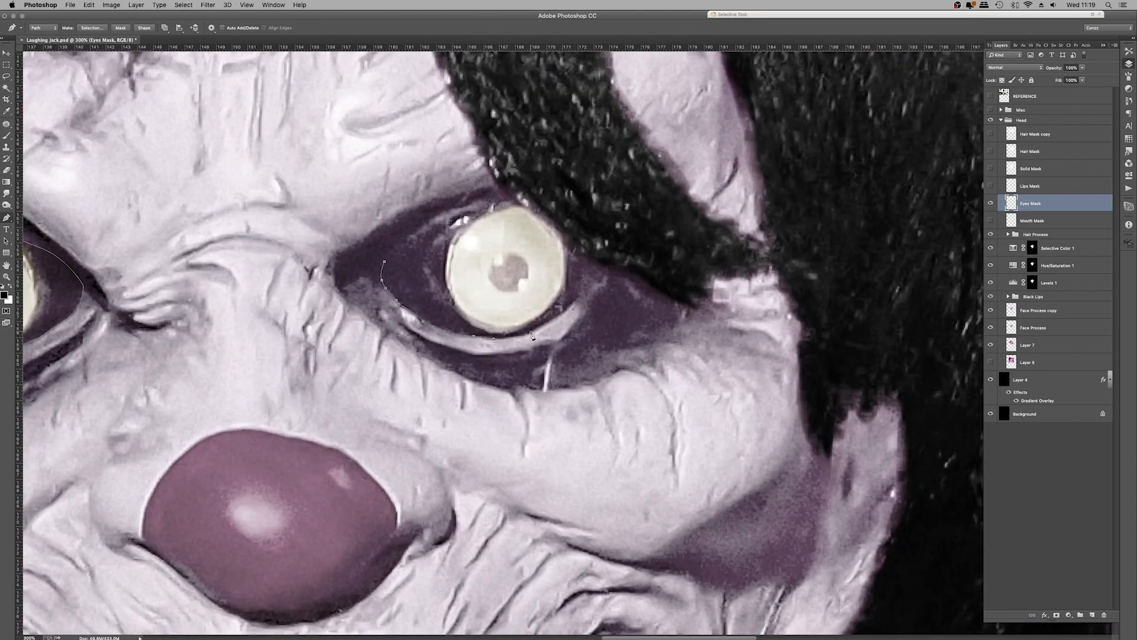
pyautogui.click(589, 248)
pyautogui.click(563, 210)
pyautogui.click(509, 200)
pyautogui.click(385, 262)
pyautogui.click(92, 28)
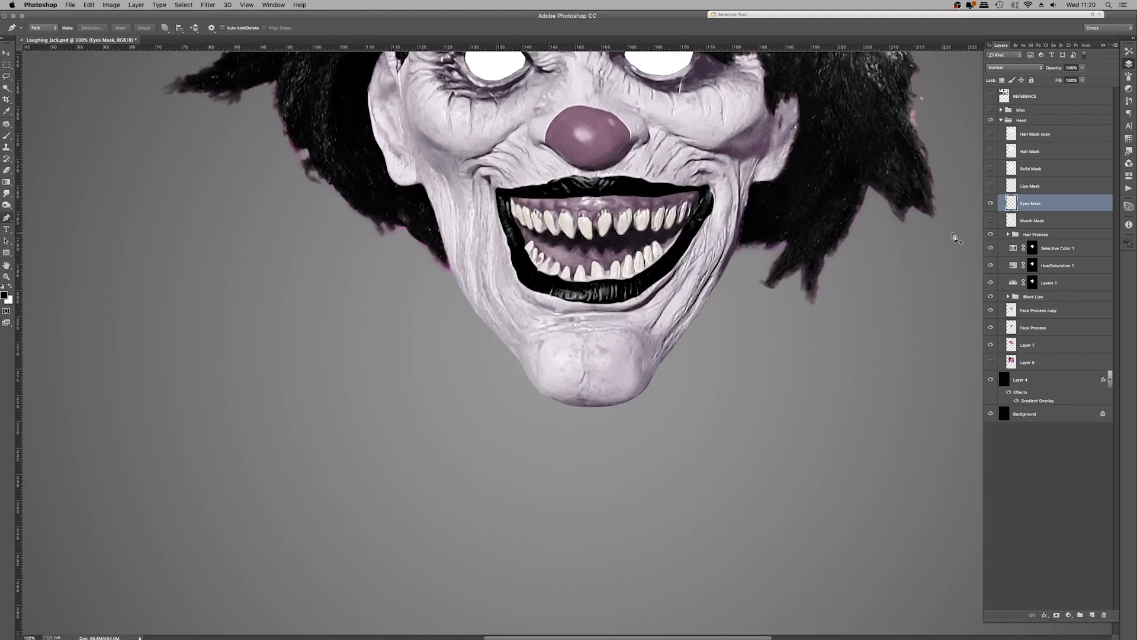
# Hide the Eyes Mask layer, then show the Misc group and its Cone Nose layer
pyautogui.scroll(5, 952, 238)
pyautogui.click(990, 203)
pyautogui.press('z')
pyautogui.press('super+0')
pyautogui.click(990, 109)
pyautogui.click(990, 109)
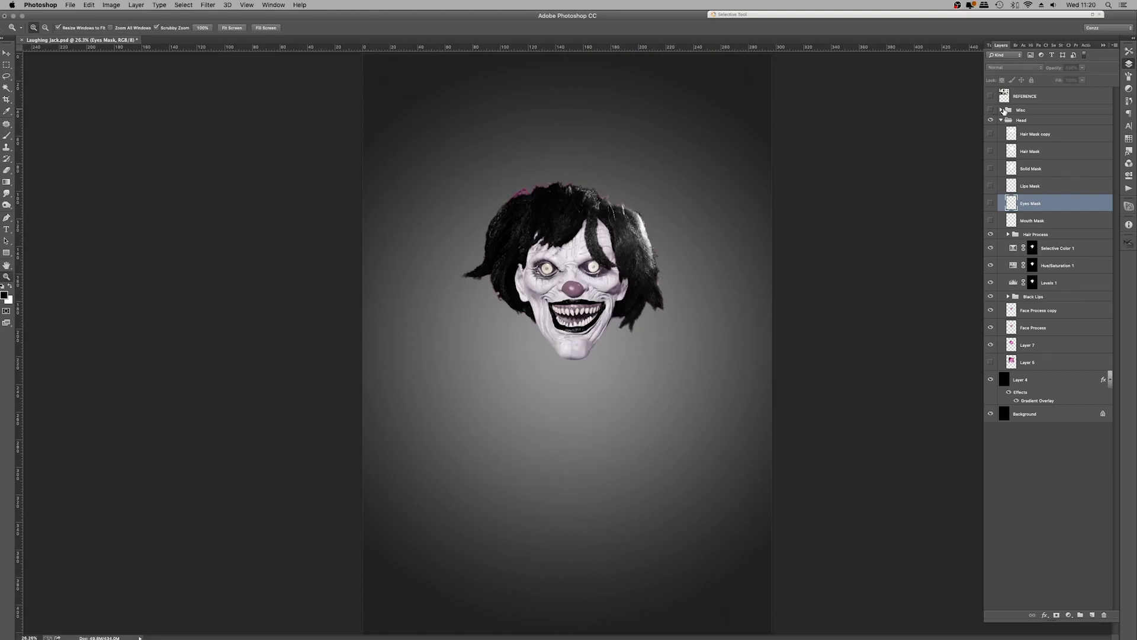
pyautogui.click(1001, 110)
pyautogui.click(991, 123)
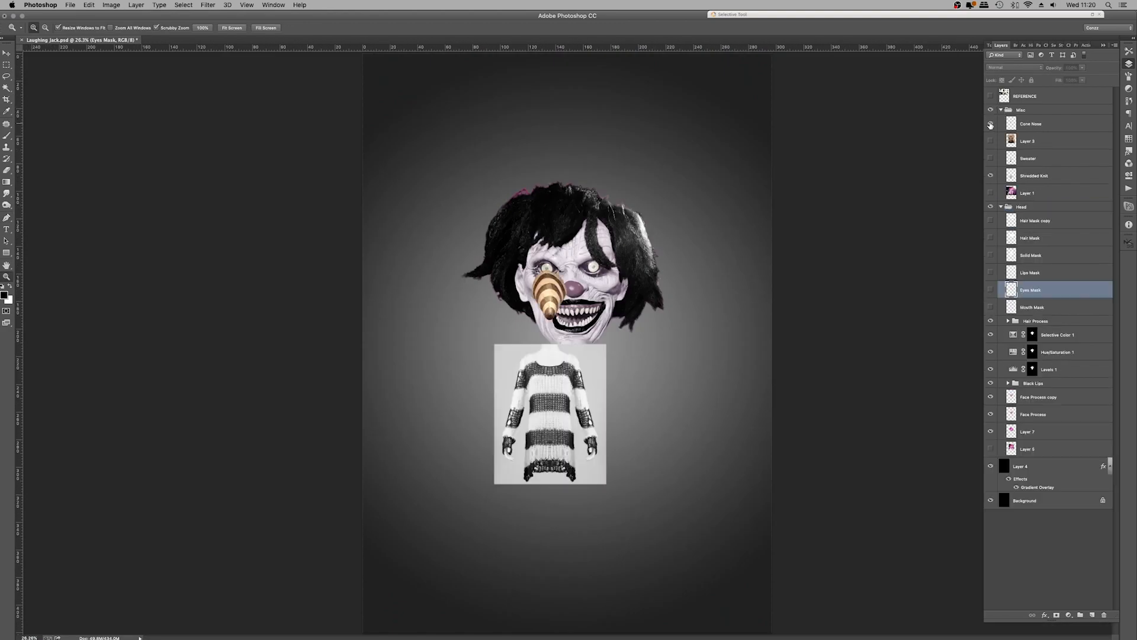
# Duplicate the Cone Nose layer and move the copy into the Head group, directly below Mouth Mask
pyautogui.click(1031, 125)
pyautogui.press('super+j')
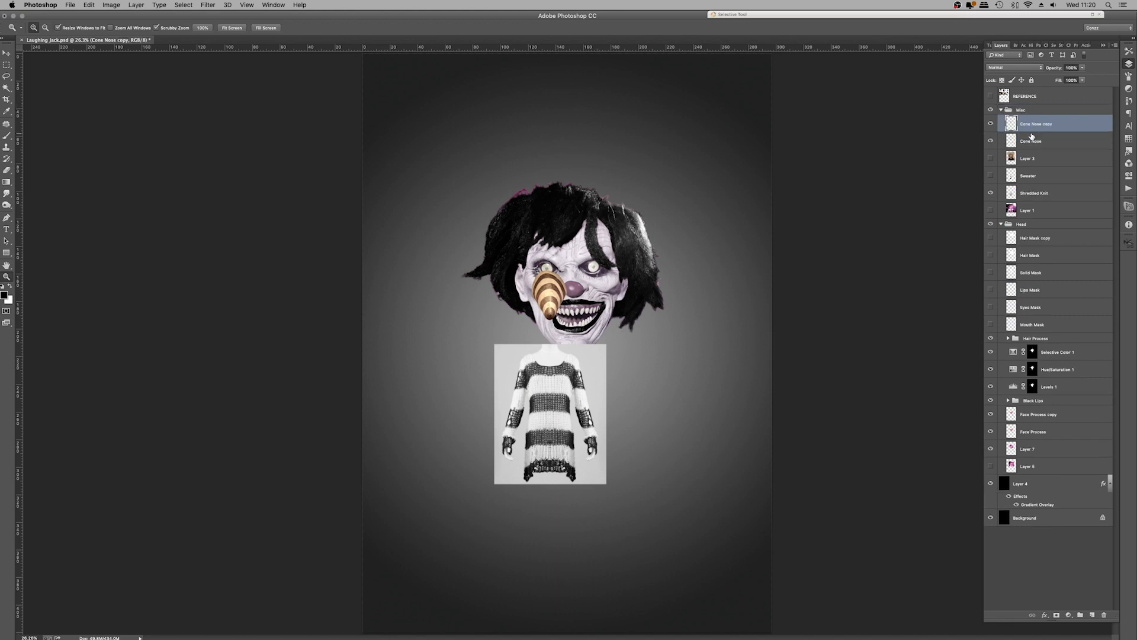
pyautogui.moveTo(1045, 123); pyautogui.dragTo(1054, 230)
pyautogui.click(1000, 127)
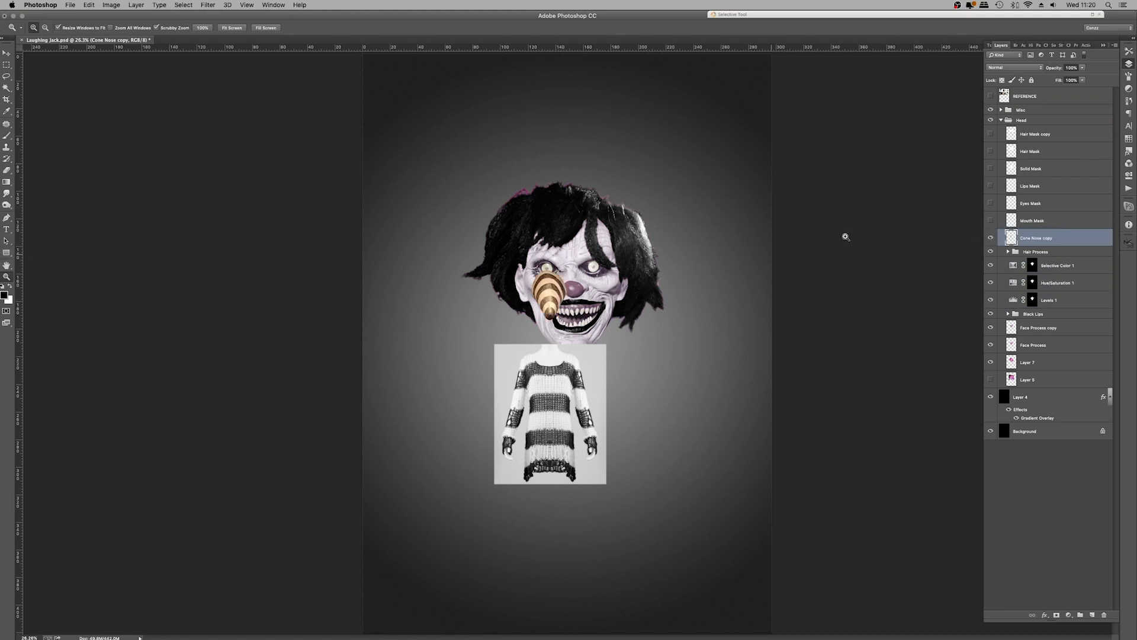
# Put the cone nose copy in a new group named "Cone Nose" and select the copy inside it
pyautogui.press('super+g')
pyautogui.doubleClick(1030, 237)
pyautogui.click(326, 118)
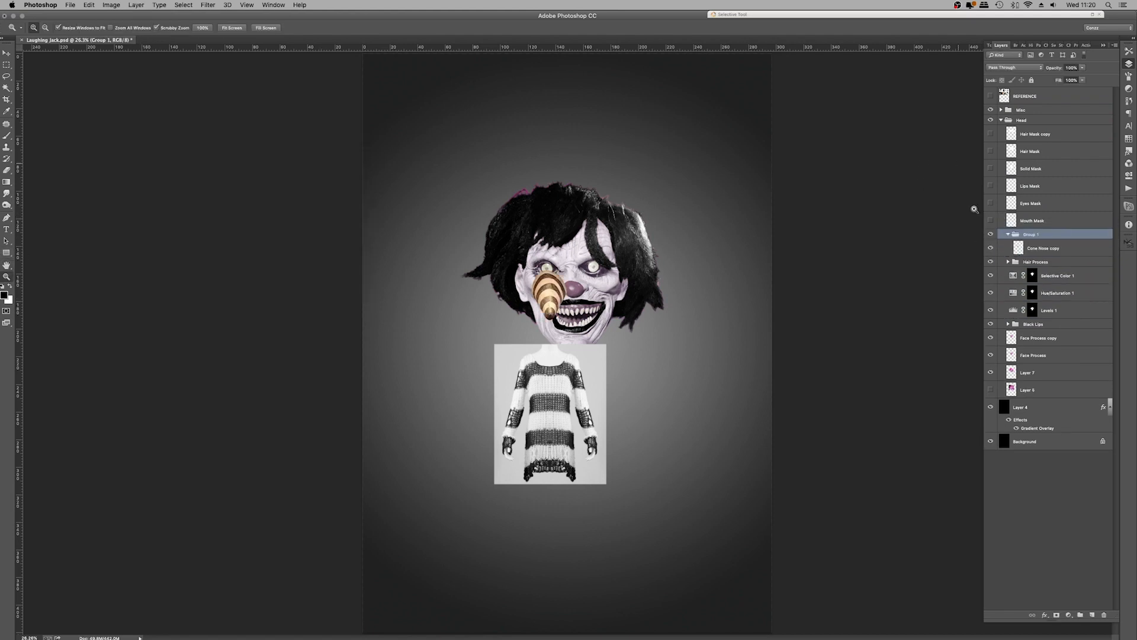
pyautogui.doubleClick(1031, 234)
pyautogui.write('Cone Nose')
pyautogui.press('Return')
pyautogui.click(1031, 249)
# Hide the Misc group and its Shredded Knit layer, and collapse the group
pyautogui.click(989, 110)
pyautogui.click(1000, 110)
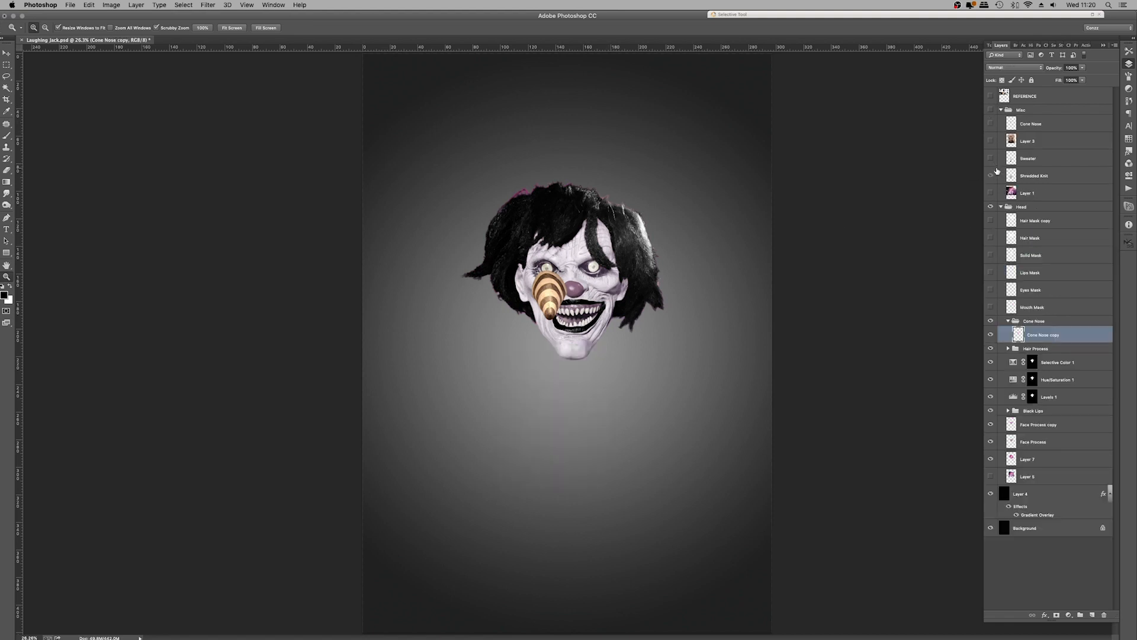
pyautogui.click(990, 110)
pyautogui.click(990, 176)
pyautogui.click(1000, 111)
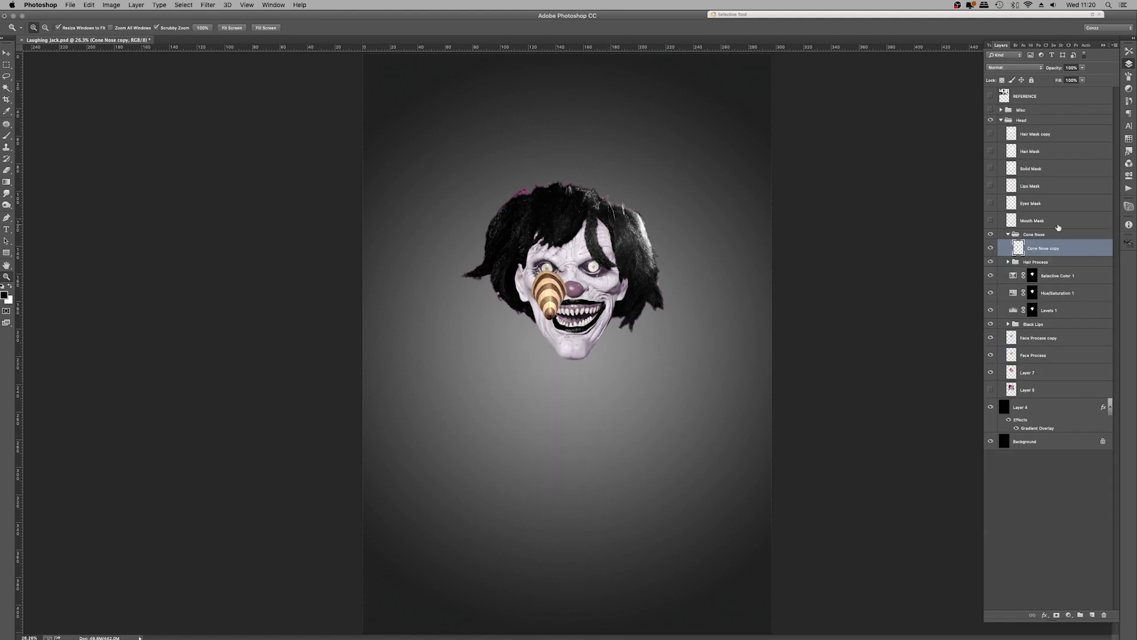
# Check the cone nose against the reference images and move the copy to the centre of the face over the clown's nose
pyautogui.press('v')
pyautogui.click(989, 95)
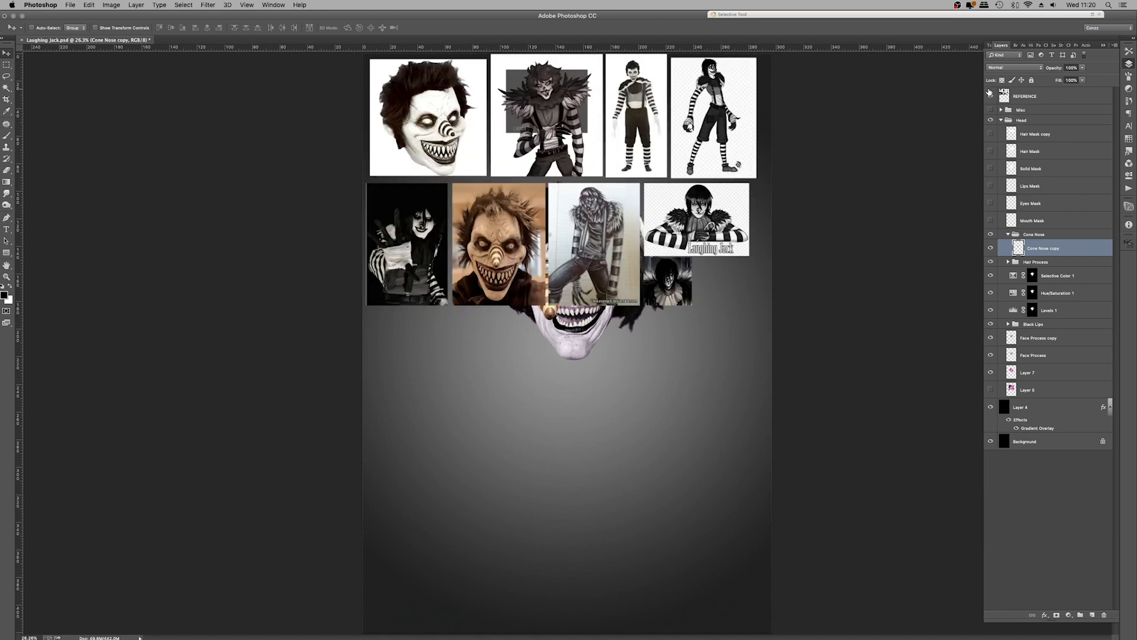
pyautogui.click(990, 95)
pyautogui.moveTo(548, 296); pyautogui.dragTo(582, 305)
# Scale down the cone nose copy and position it over the clown's nose, with its tip just above the teeth
pyautogui.press('super+t')
pyautogui.press('super+plus')
pyautogui.press('super+plus')
pyautogui.press('super+plus')
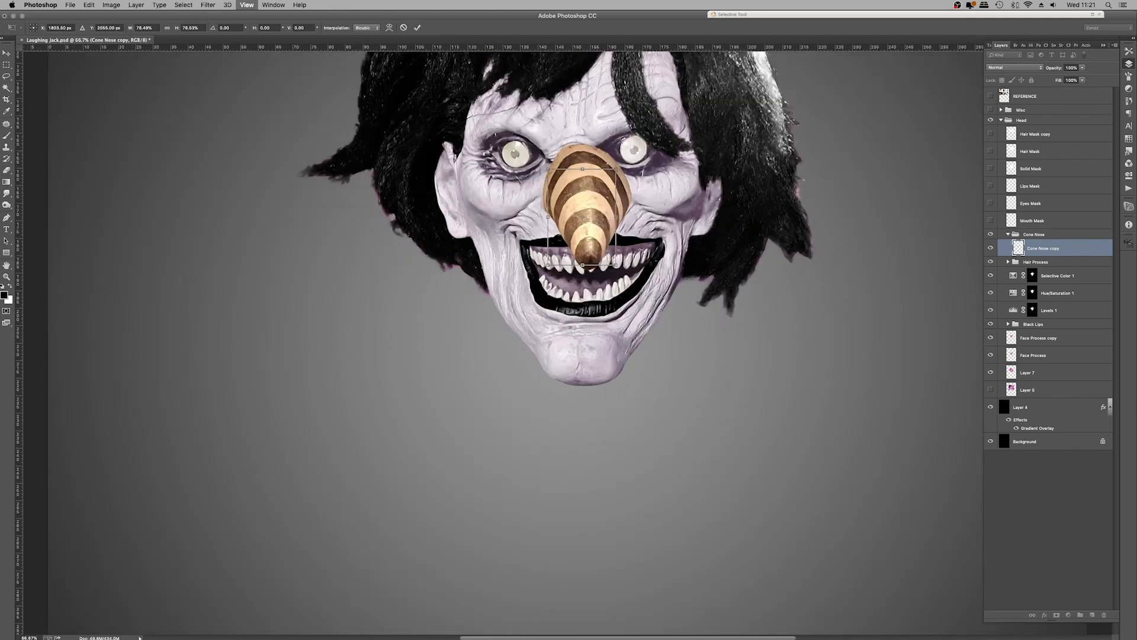
pyautogui.press('super+plus')
pyautogui.scroll(3, 641, 249)
pyautogui.moveTo(604, 194); pyautogui.dragTo(609, 218)
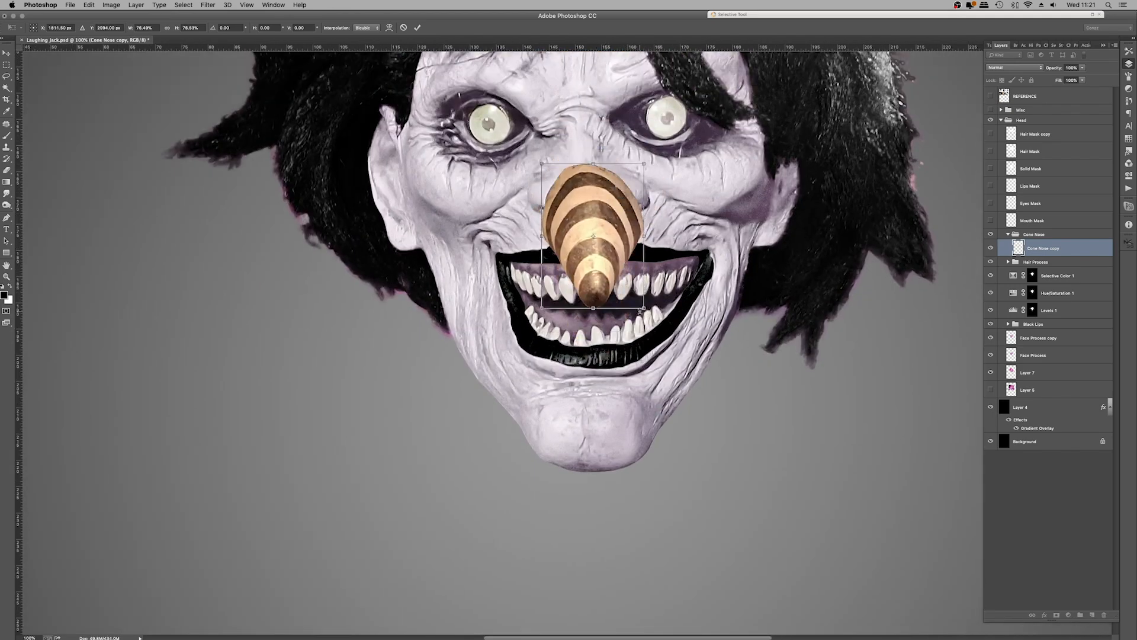
pyautogui.moveTo(640, 311); pyautogui.dragTo(623, 282)
pyautogui.moveTo(596, 242); pyautogui.dragTo(476, 370)
pyautogui.press('Return')
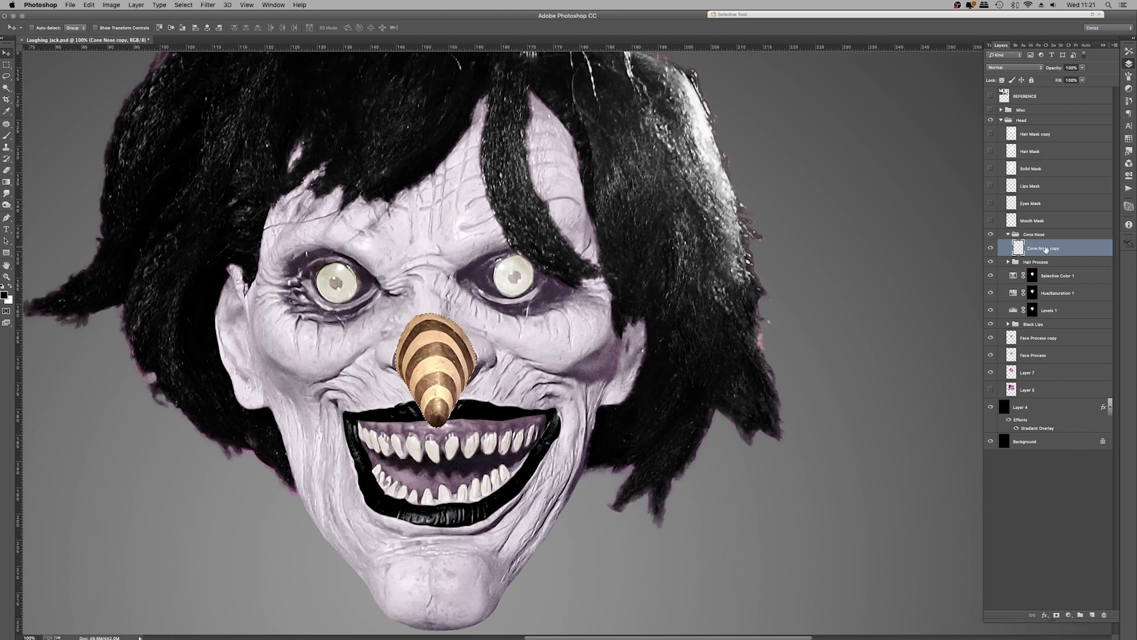
# Add a black-to-white Gradient Map adjustment masked to the shape of the cone nose
pyautogui.keyDown('super'); pyautogui.click(1018, 250); pyautogui.keyUp('super')
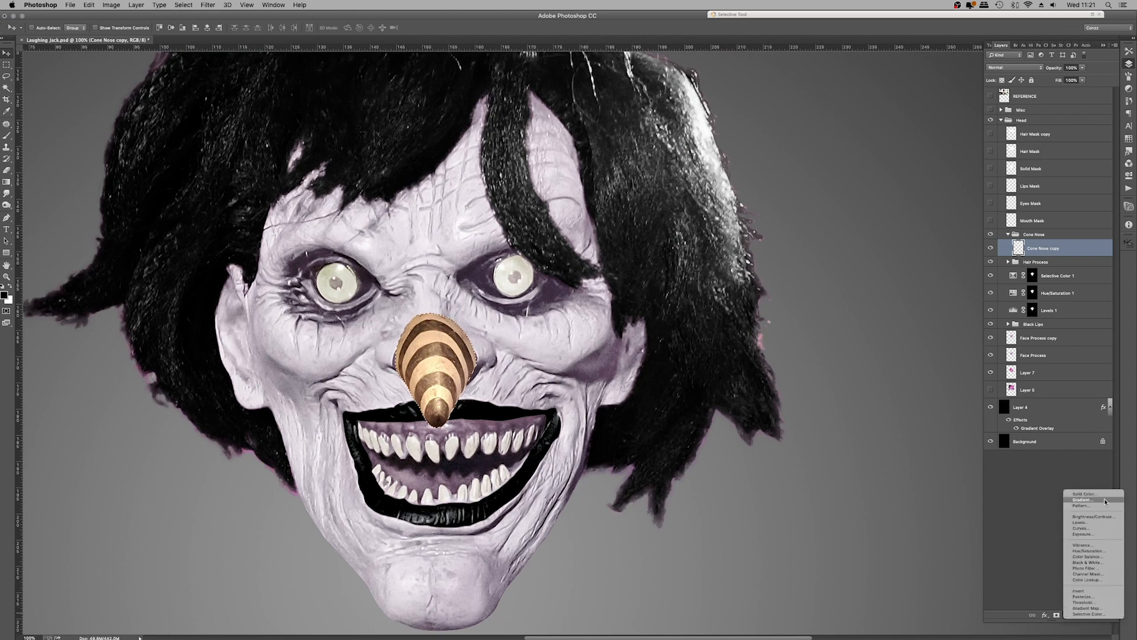
pyautogui.click(1099, 607)
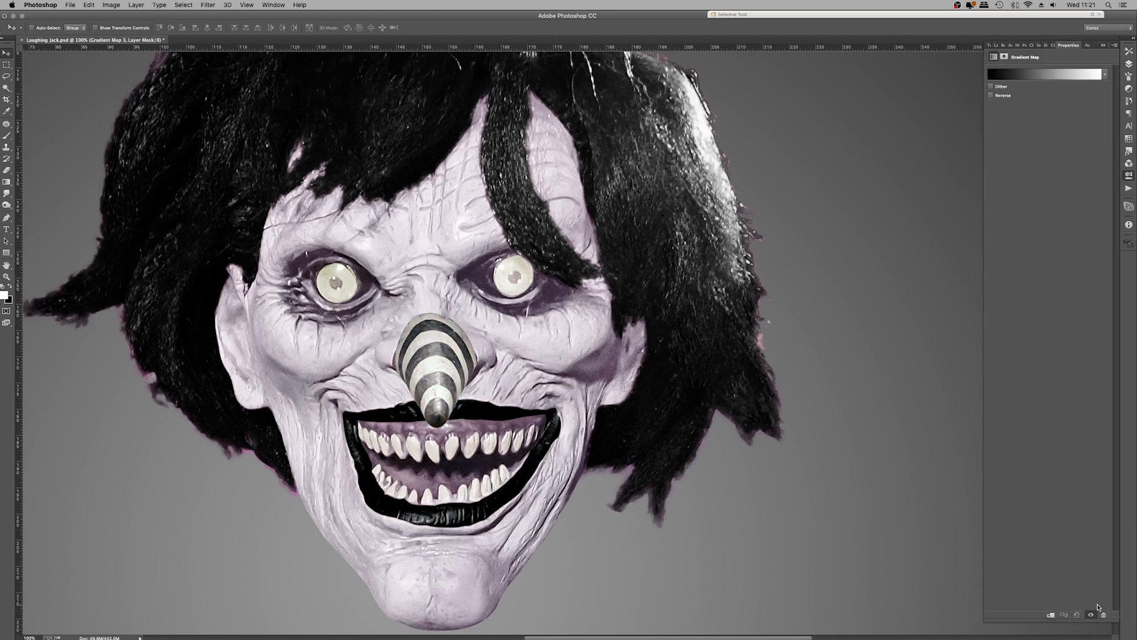
pyautogui.click(1127, 65)
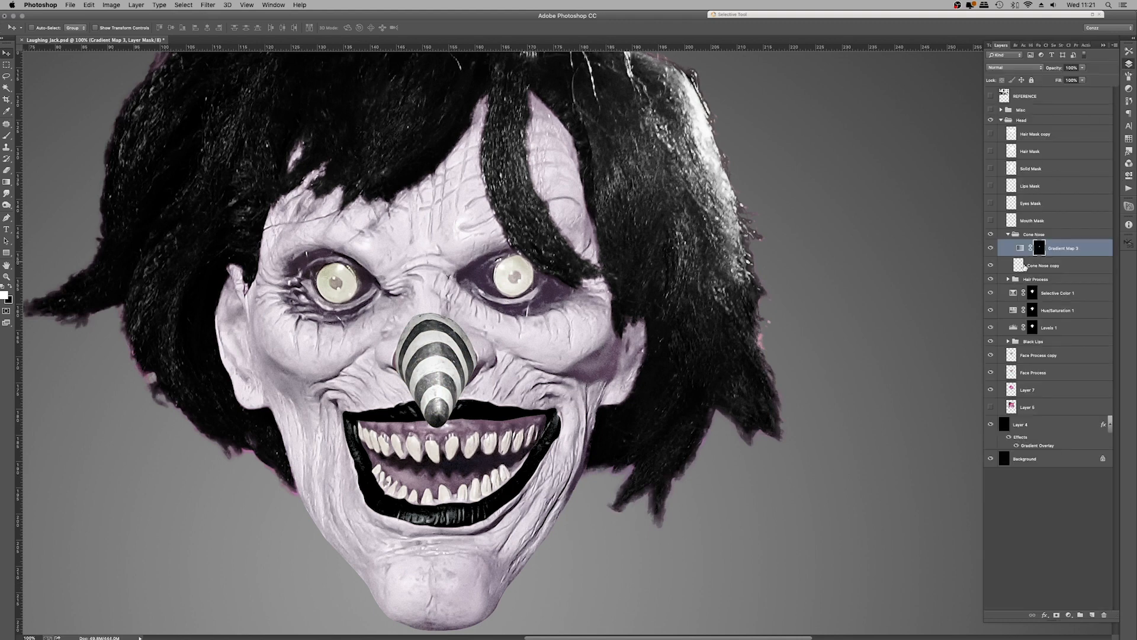
# Add a Levels adjustment above the Cone Nose copy layer with input levels 45, 1.16 and 220
pyautogui.click(1044, 267)
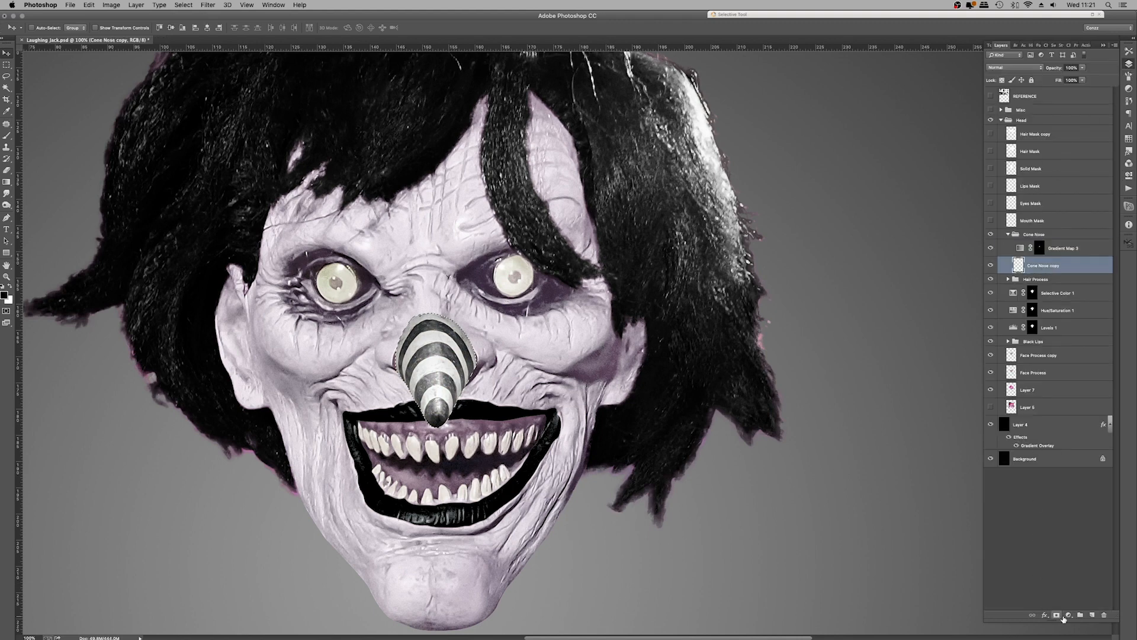
pyautogui.click(1064, 617)
pyautogui.click(1099, 523)
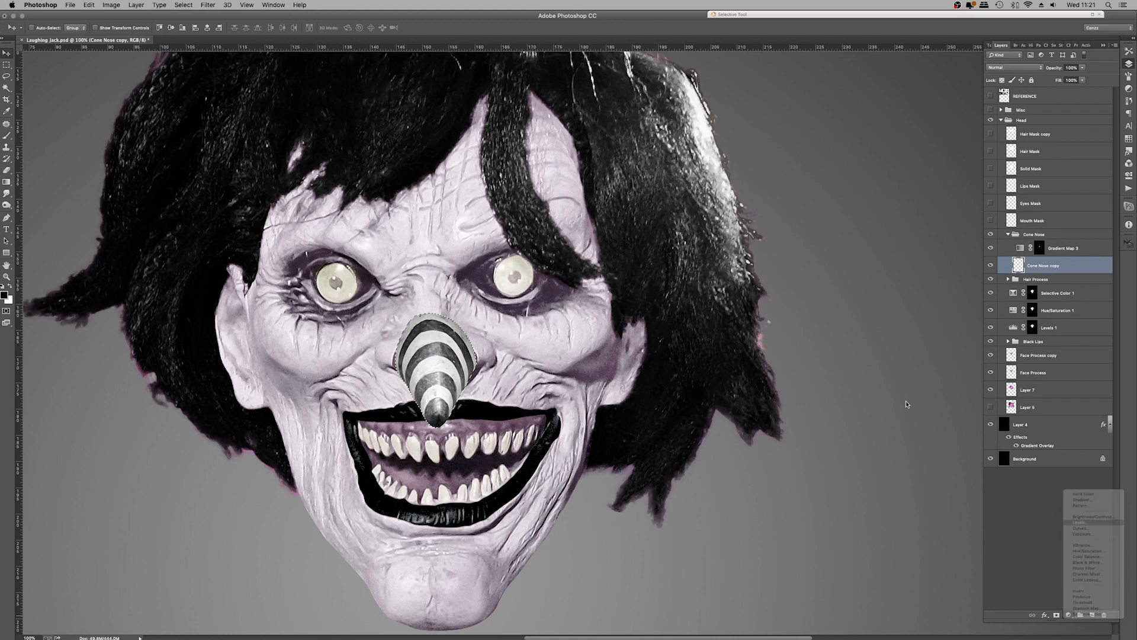
pyautogui.moveTo(1002, 136); pyautogui.dragTo(1093, 135)
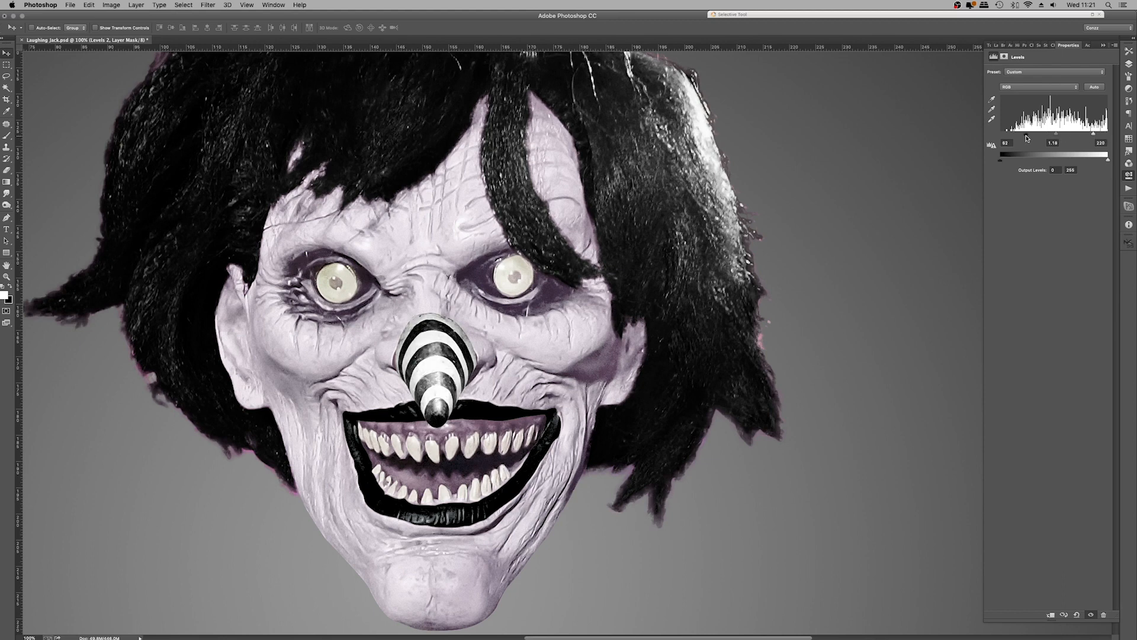
pyautogui.moveTo(1026, 138); pyautogui.dragTo(1019, 140)
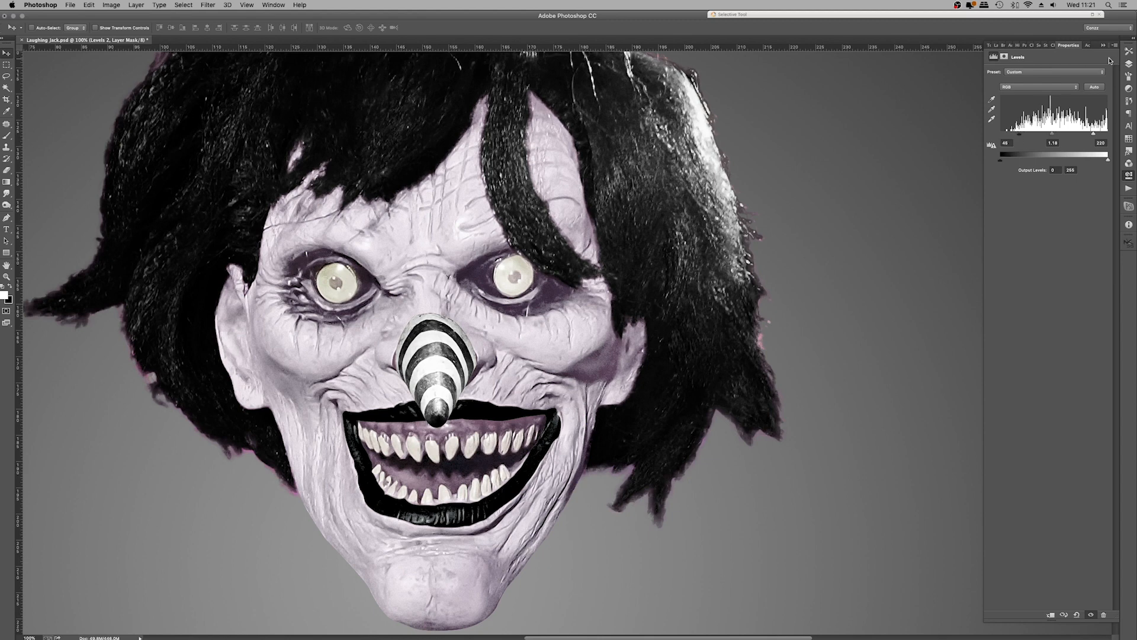
pyautogui.click(1127, 64)
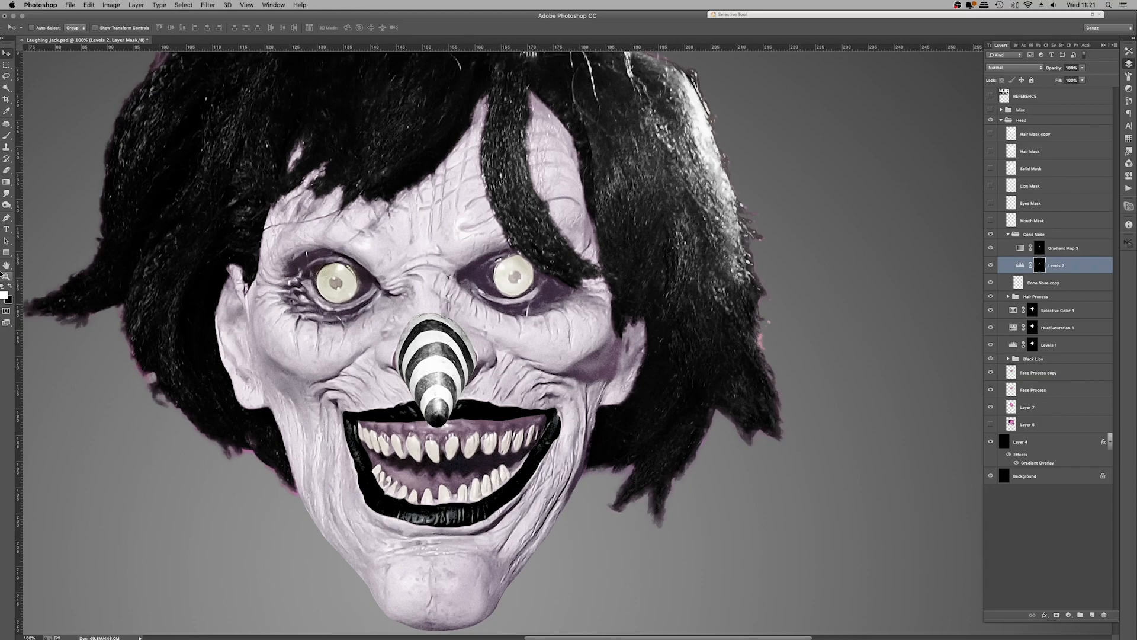
# Sharpen the texture of Cone Nose copy 2 with the Camera Raw filter at Clarity +63
pyautogui.click(6, 276)
pyautogui.rightClick(413, 270)
pyautogui.click(432, 276)
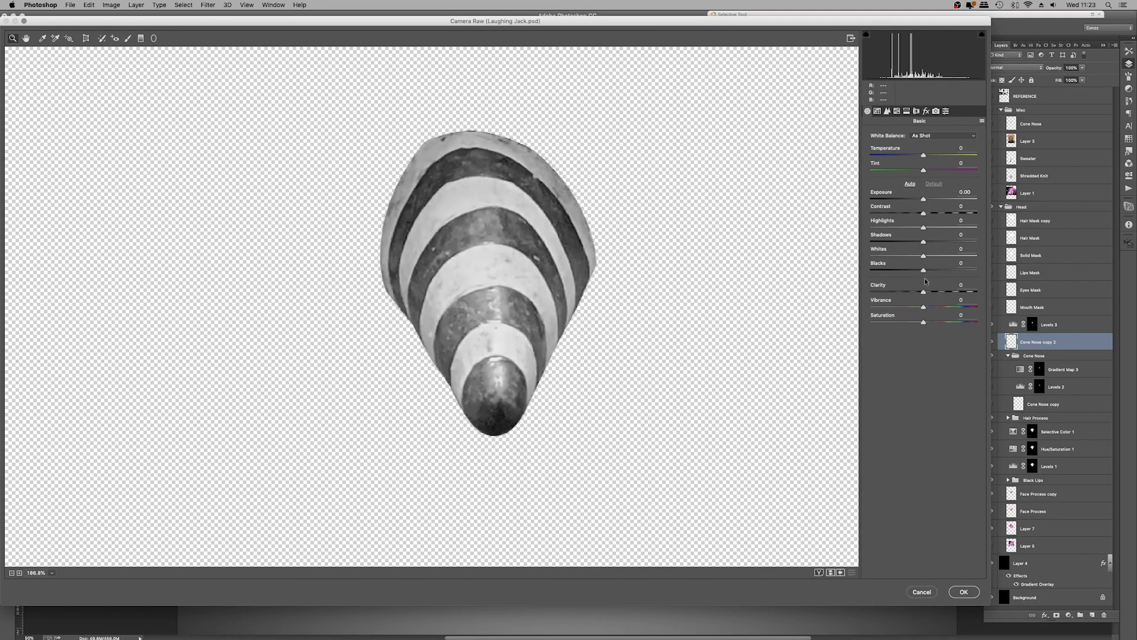
pyautogui.moveTo(926, 292); pyautogui.dragTo(957, 285)
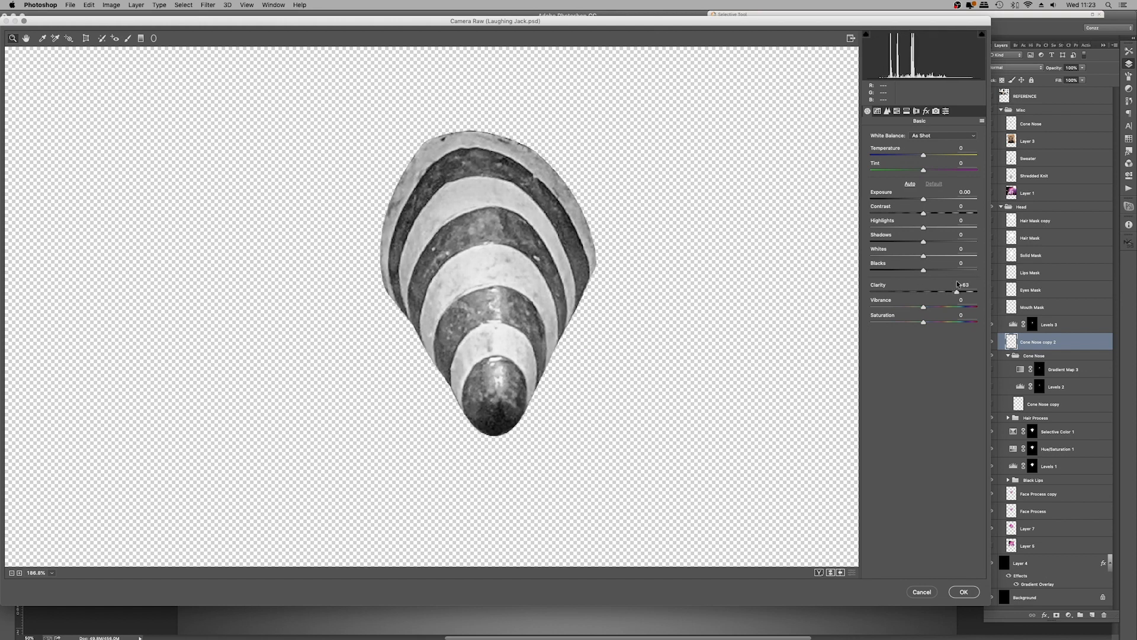
pyautogui.click(962, 593)
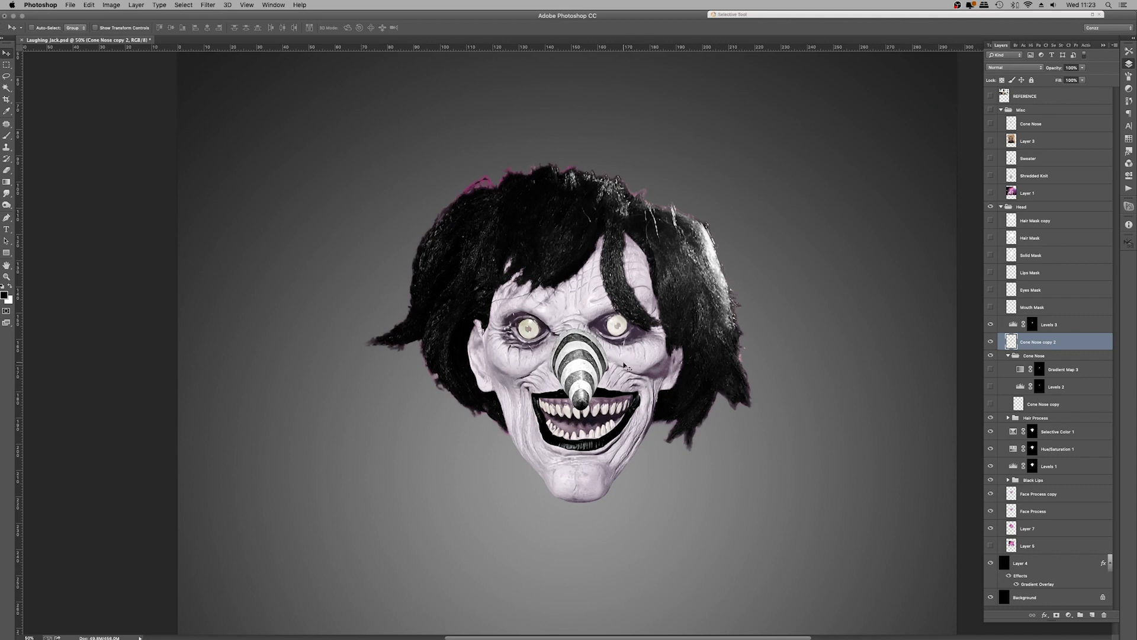
# Darken the nose's black stripes by raising the Levels 3 black input to about 55
pyautogui.doubleClick(1013, 325)
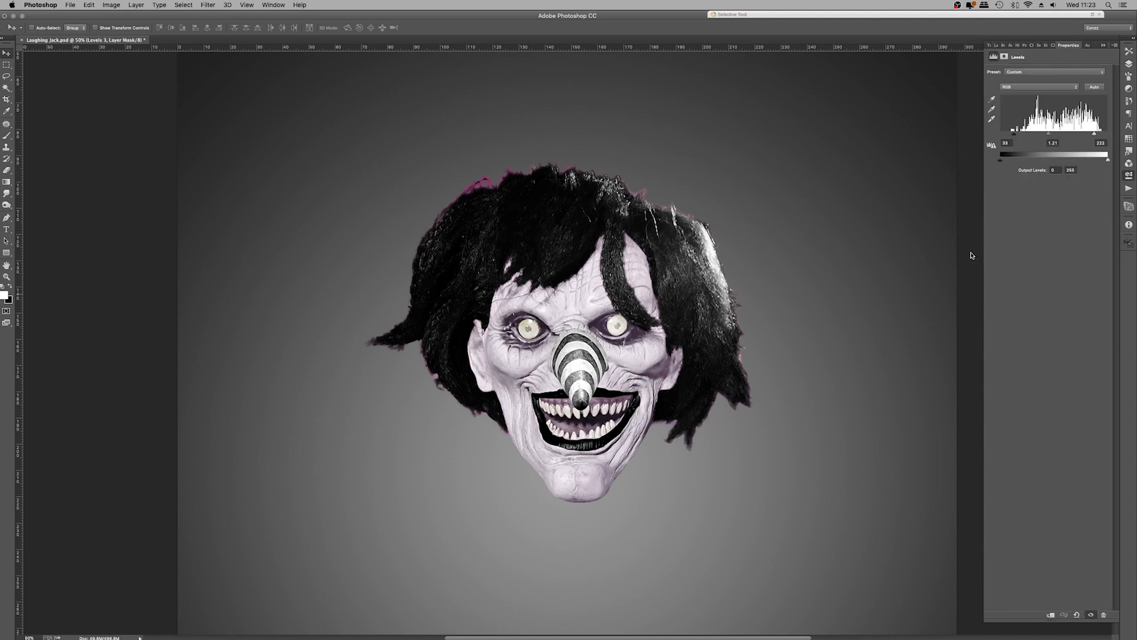
pyautogui.moveTo(1017, 137); pyautogui.dragTo(1025, 138)
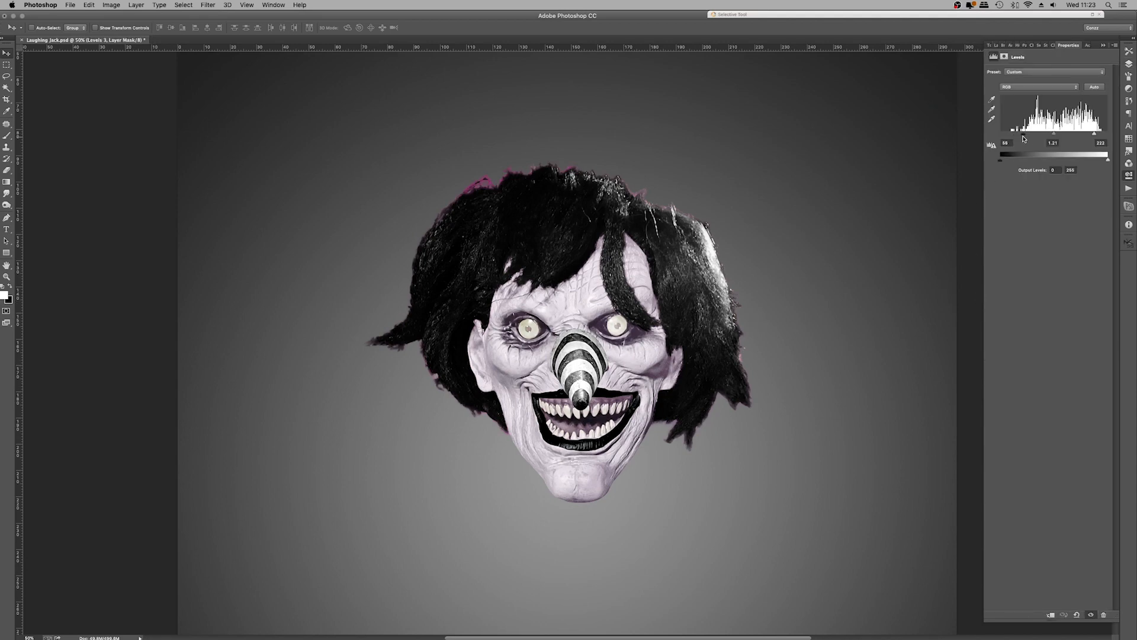
pyautogui.click(1128, 64)
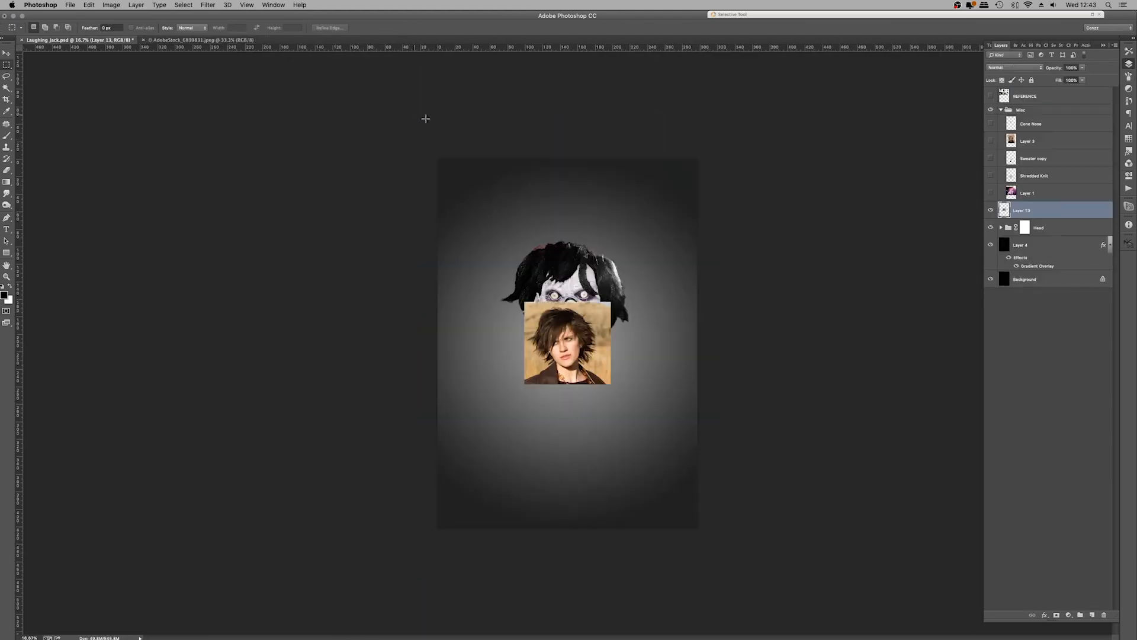
# Lasso the dark hair on the left side of the woman's photo, tracing its spiky outer strands and the edge beside her face
pyautogui.click(1035, 126)
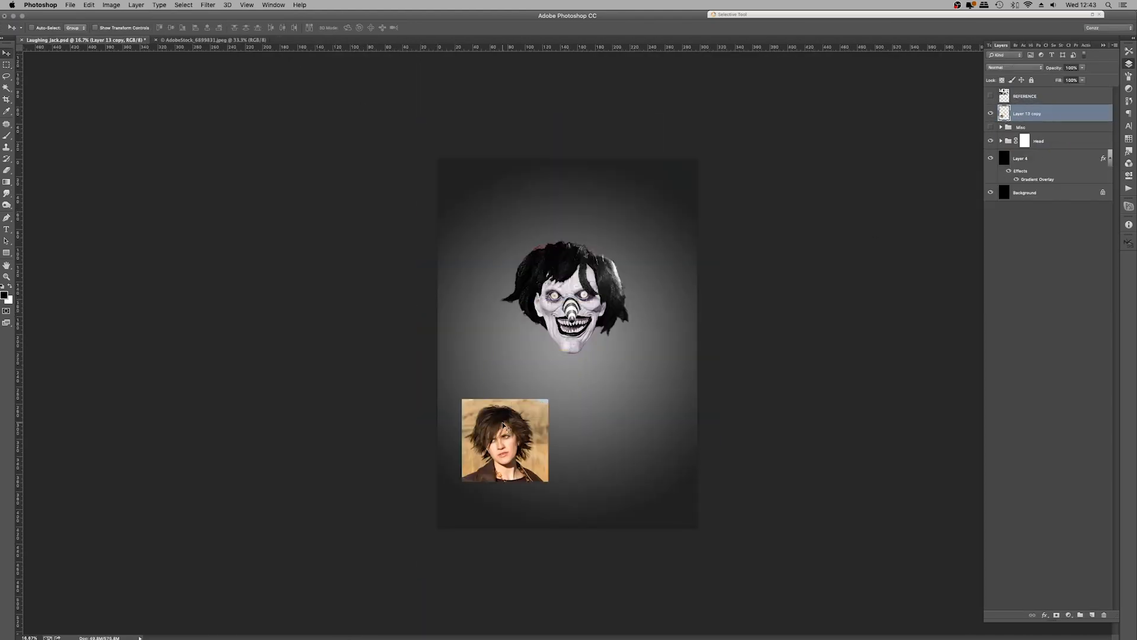
pyautogui.scroll(6, 495, 325)
pyautogui.moveTo(494, 324); pyautogui.dragTo(504, 344)
pyautogui.press('l')
pyautogui.moveTo(232, 125)
pyautogui.mouseDown()
pyautogui.moveTo(178, 289)
pyautogui.moveTo(299, 350)
pyautogui.moveTo(434, 241)
pyautogui.mouseUp()
pyautogui.moveTo(187, 289)
pyautogui.keyDown('shift'); pyautogui.mouseDown()
pyautogui.moveTo(139, 336)
pyautogui.moveTo(289, 302)
pyautogui.mouseUp(); pyautogui.keyUp('shift')
pyautogui.moveTo(143, 314)
pyautogui.mouseDown()
pyautogui.moveTo(291, 301)
pyautogui.moveTo(363, 173)
pyautogui.moveTo(322, 203)
pyautogui.moveTo(332, 211)
pyautogui.moveTo(379, 188)
pyautogui.moveTo(346, 241)
pyautogui.moveTo(390, 185)
pyautogui.moveTo(371, 221)
pyautogui.moveTo(383, 239)
pyautogui.moveTo(411, 228)
pyautogui.moveTo(400, 260)
pyautogui.moveTo(366, 126)
pyautogui.mouseUp()
pyautogui.moveTo(415, 56)
pyautogui.mouseDown()
pyautogui.moveTo(341, 127)
pyautogui.moveTo(316, 208)
pyautogui.moveTo(350, 171)
pyautogui.moveTo(382, 163)
pyautogui.moveTo(364, 204)
pyautogui.mouseUp()
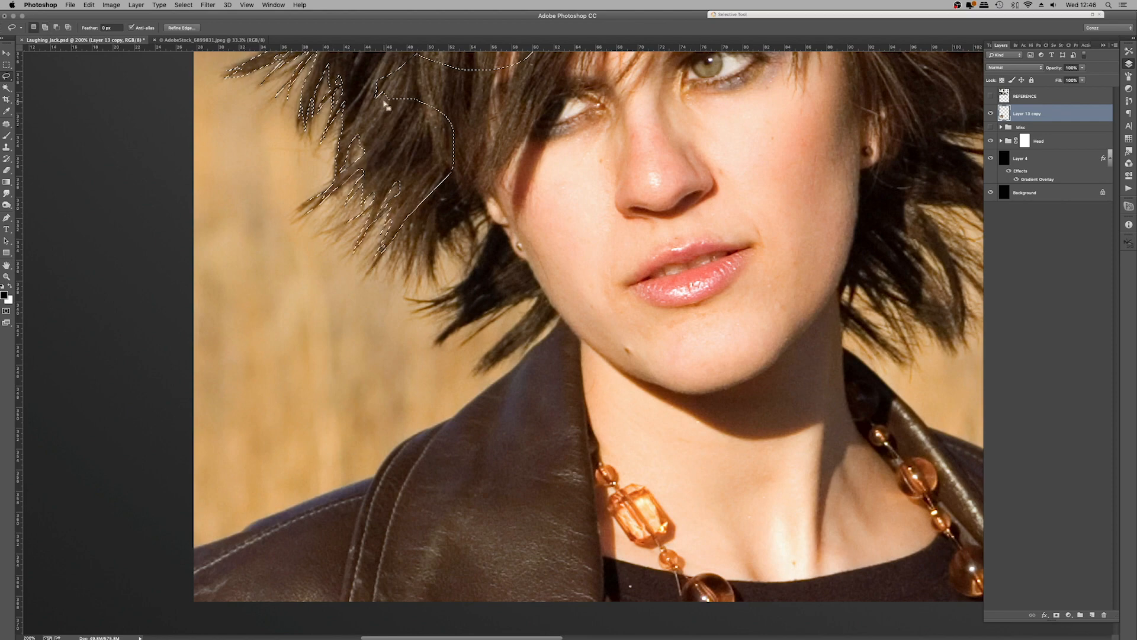
pyautogui.moveTo(394, 224)
pyautogui.mouseDown()
pyautogui.moveTo(413, 258)
pyautogui.moveTo(427, 245)
pyautogui.moveTo(435, 275)
pyautogui.moveTo(461, 219)
pyautogui.moveTo(475, 230)
pyautogui.moveTo(444, 148)
pyautogui.mouseUp()
pyautogui.scroll(2, 450, 151)
pyautogui.moveTo(481, 242)
pyautogui.mouseDown()
pyautogui.moveTo(539, 156)
pyautogui.moveTo(522, 108)
pyautogui.mouseUp()
pyautogui.scroll(5, 524, 119)
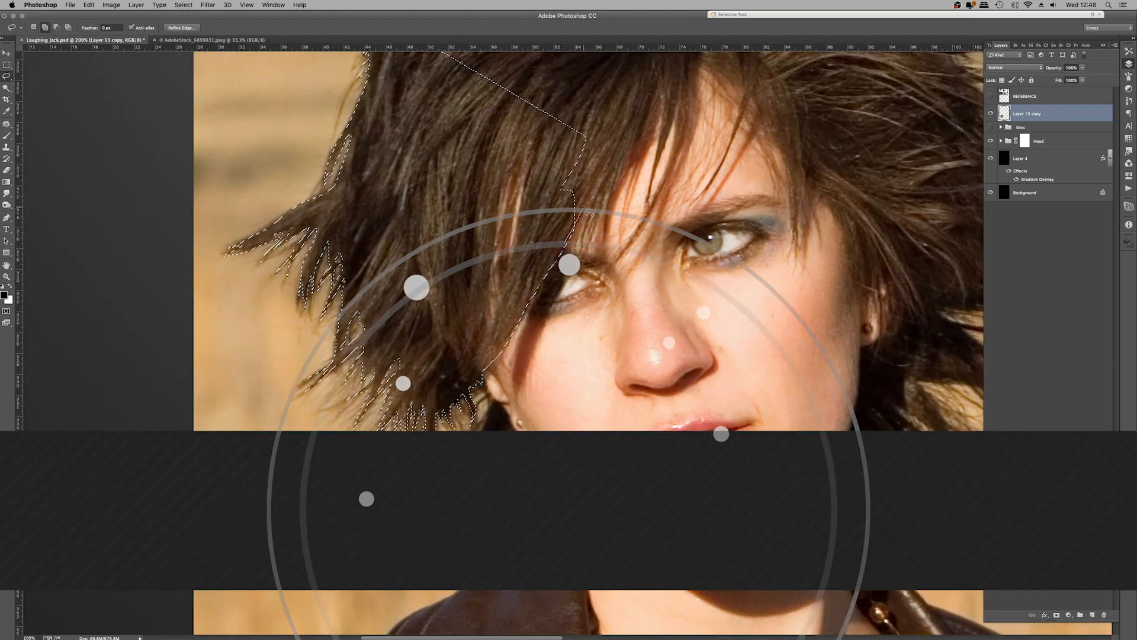
# Extend the lasso selection across the forehead fringe and down the hair edge beside her ear and jaw
pyautogui.moveTo(556, 260)
pyautogui.mouseDown()
pyautogui.moveTo(604, 172)
pyautogui.moveTo(607, 236)
pyautogui.moveTo(574, 128)
pyautogui.mouseUp()
pyautogui.moveTo(624, 156)
pyautogui.mouseDown()
pyautogui.moveTo(635, 137)
pyautogui.moveTo(423, 258)
pyautogui.moveTo(465, 240)
pyautogui.moveTo(433, 185)
pyautogui.moveTo(379, 242)
pyautogui.mouseUp()
pyautogui.moveTo(463, 237)
pyautogui.mouseDown()
pyautogui.moveTo(446, 303)
pyautogui.moveTo(480, 220)
pyautogui.moveTo(467, 229)
pyautogui.moveTo(524, 177)
pyautogui.moveTo(530, 234)
pyautogui.moveTo(492, 98)
pyautogui.moveTo(503, 307)
pyautogui.mouseUp()
pyautogui.moveTo(531, 201)
pyautogui.mouseDown()
pyautogui.moveTo(574, 301)
pyautogui.moveTo(669, 321)
pyautogui.moveTo(676, 254)
pyautogui.mouseUp()
pyautogui.moveTo(639, 307); pyautogui.dragTo(419, 92)
pyautogui.moveTo(377, 89)
pyautogui.mouseDown()
pyautogui.moveTo(456, 202)
pyautogui.moveTo(468, 278)
pyautogui.moveTo(474, 179)
pyautogui.mouseUp()
pyautogui.moveTo(462, 268)
pyautogui.mouseDown()
pyautogui.moveTo(491, 332)
pyautogui.moveTo(493, 307)
pyautogui.moveTo(461, 279)
pyautogui.moveTo(486, 279)
pyautogui.moveTo(481, 258)
pyautogui.moveTo(536, 301)
pyautogui.mouseUp()
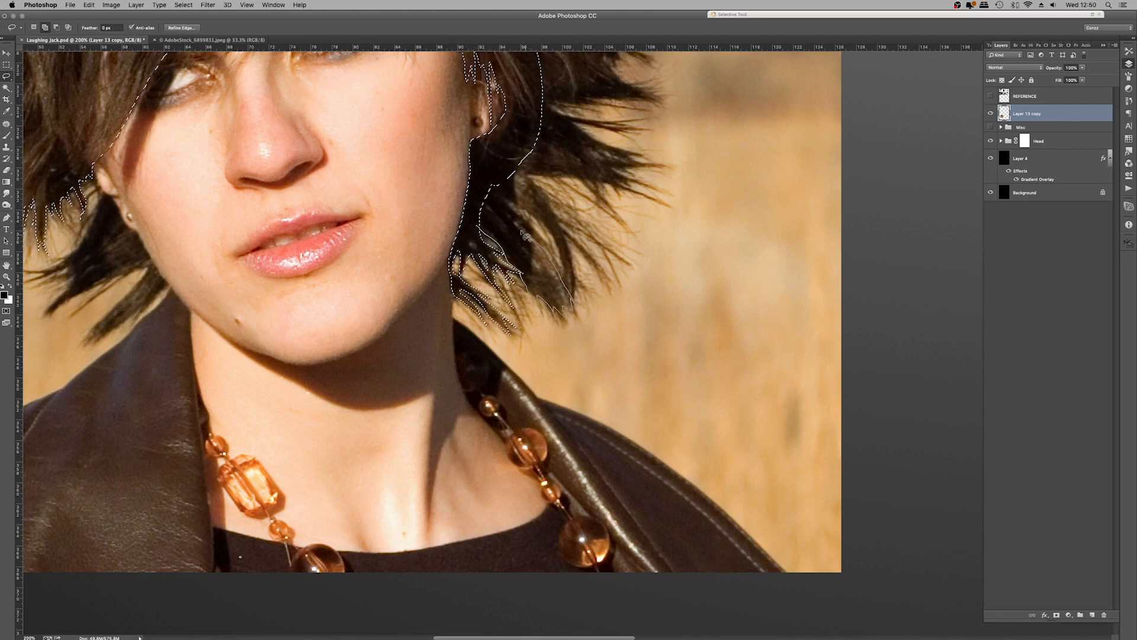
# Add the spiky strands of the lower right hair to the lasso selection
pyautogui.moveTo(521, 231)
pyautogui.mouseDown()
pyautogui.moveTo(483, 190)
pyautogui.moveTo(478, 216)
pyautogui.mouseUp()
pyautogui.moveTo(522, 201)
pyautogui.mouseDown()
pyautogui.moveTo(565, 289)
pyautogui.moveTo(520, 168)
pyautogui.mouseUp()
pyautogui.moveTo(563, 232)
pyautogui.mouseDown()
pyautogui.moveTo(595, 266)
pyautogui.moveTo(558, 220)
pyautogui.mouseUp()
pyautogui.moveTo(554, 216)
pyautogui.mouseDown()
pyautogui.moveTo(592, 239)
pyautogui.moveTo(524, 173)
pyautogui.mouseUp()
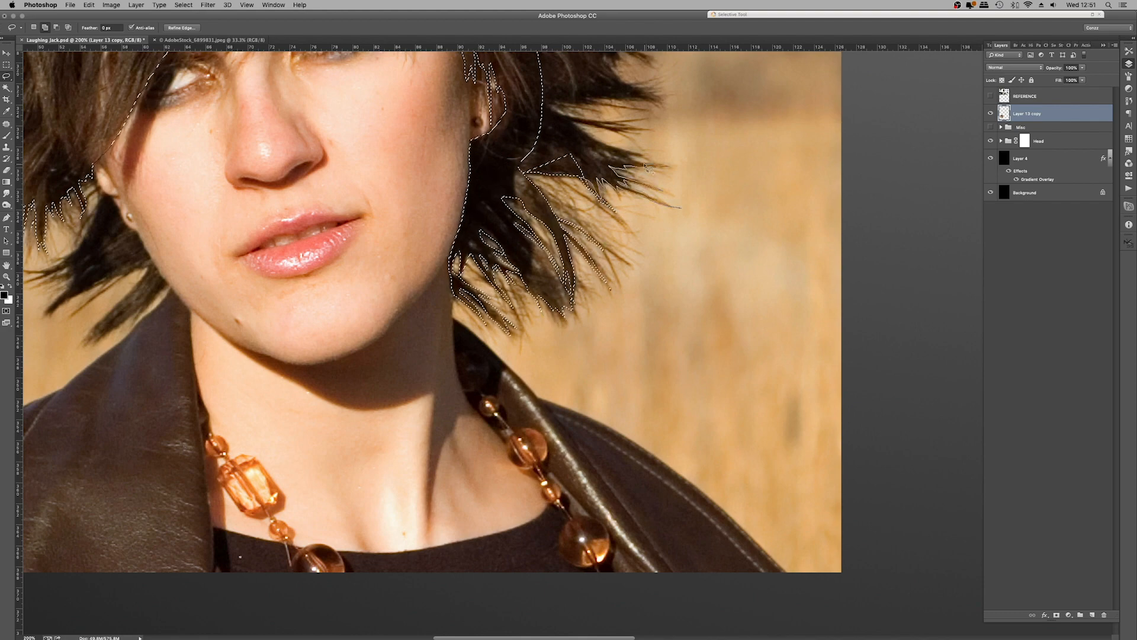
pyautogui.moveTo(646, 166)
pyautogui.mouseDown()
pyautogui.moveTo(607, 146)
pyautogui.moveTo(589, 175)
pyautogui.moveTo(533, 173)
pyautogui.mouseUp()
pyautogui.moveTo(568, 120)
pyautogui.mouseDown()
pyautogui.moveTo(623, 135)
pyautogui.moveTo(556, 116)
pyautogui.mouseUp()
pyautogui.moveTo(586, 122)
pyautogui.mouseDown()
pyautogui.moveTo(555, 279)
pyautogui.moveTo(627, 261)
pyautogui.moveTo(513, 235)
pyautogui.mouseUp()
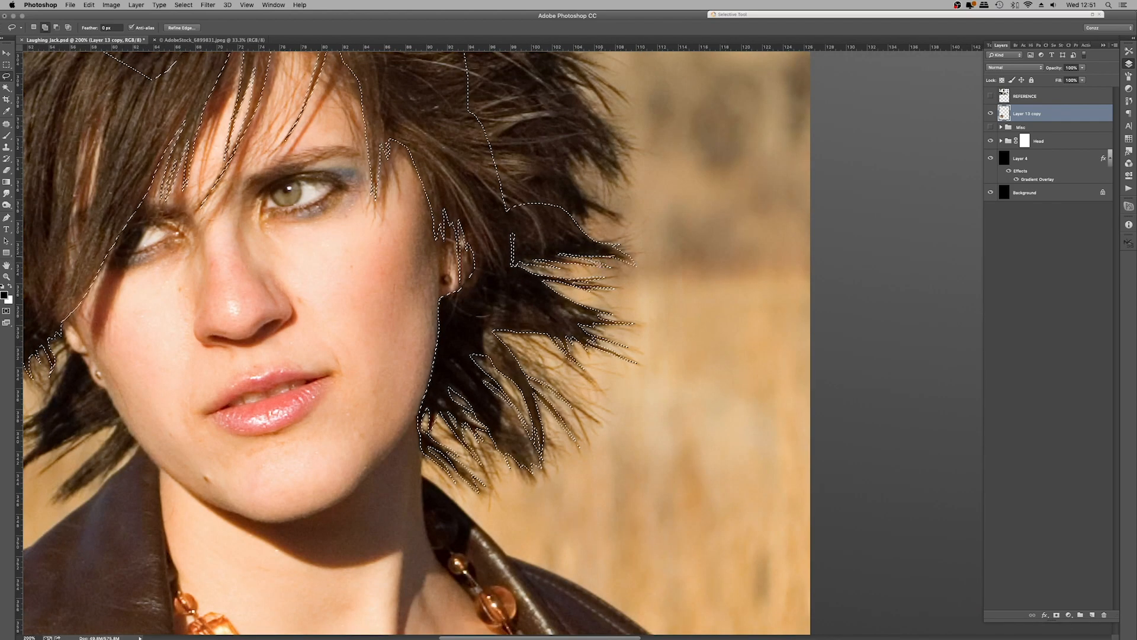
# Extend the lasso selection around the upper right strands and over the crown to complete the hair outline
pyautogui.moveTo(591, 259)
pyautogui.mouseDown()
pyautogui.moveTo(577, 154)
pyautogui.moveTo(587, 102)
pyautogui.moveTo(498, 177)
pyautogui.mouseUp()
pyautogui.moveTo(573, 89); pyautogui.dragTo(613, 248)
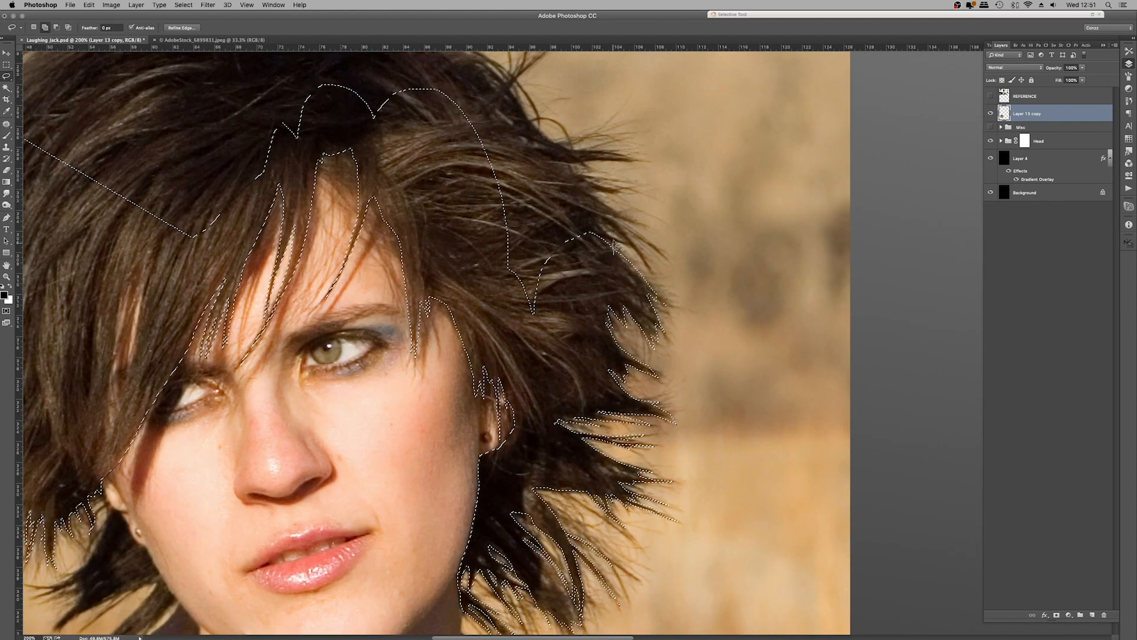
pyautogui.moveTo(517, 151); pyautogui.dragTo(582, 308)
pyautogui.moveTo(487, 276)
pyautogui.mouseDown()
pyautogui.moveTo(583, 240)
pyautogui.moveTo(615, 206)
pyautogui.moveTo(447, 260)
pyautogui.mouseUp()
pyautogui.moveTo(469, 226)
pyautogui.mouseDown()
pyautogui.moveTo(228, 379)
pyautogui.moveTo(452, 276)
pyautogui.mouseUp()
pyautogui.moveTo(457, 167)
pyautogui.mouseDown()
pyautogui.moveTo(380, 138)
pyautogui.moveTo(349, 156)
pyautogui.moveTo(383, 144)
pyautogui.moveTo(415, 157)
pyautogui.moveTo(370, 160)
pyautogui.moveTo(187, 406)
pyautogui.mouseUp()
pyautogui.moveTo(337, 154); pyautogui.dragTo(590, 281)
pyautogui.moveTo(595, 296)
pyautogui.mouseDown()
pyautogui.moveTo(550, 254)
pyautogui.moveTo(560, 291)
pyautogui.moveTo(453, 346)
pyautogui.mouseUp()
pyautogui.moveTo(538, 265)
pyautogui.mouseDown()
pyautogui.moveTo(507, 269)
pyautogui.moveTo(481, 258)
pyautogui.moveTo(521, 262)
pyautogui.mouseUp()
pyautogui.moveTo(441, 281)
pyautogui.mouseDown()
pyautogui.moveTo(354, 320)
pyautogui.moveTo(322, 388)
pyautogui.moveTo(531, 535)
pyautogui.mouseUp()
# Check the whole hair selection and add the remaining strands below her ear on the left side
pyautogui.press('super+minus')
pyautogui.press('super+minus')
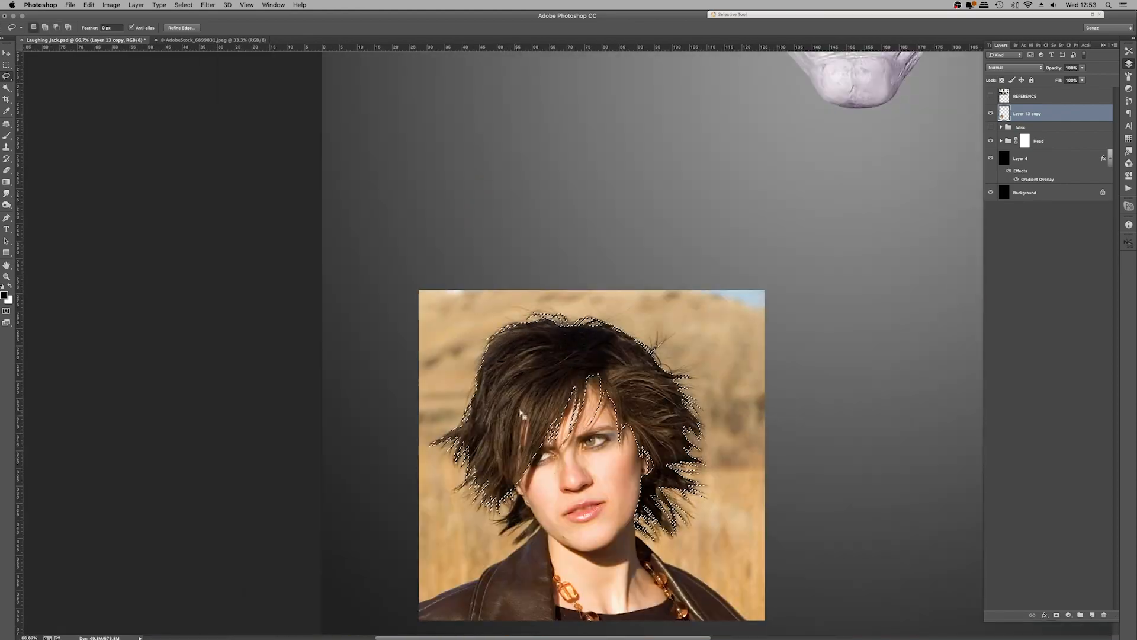
pyautogui.press('super+plus')
pyautogui.press('super+plus')
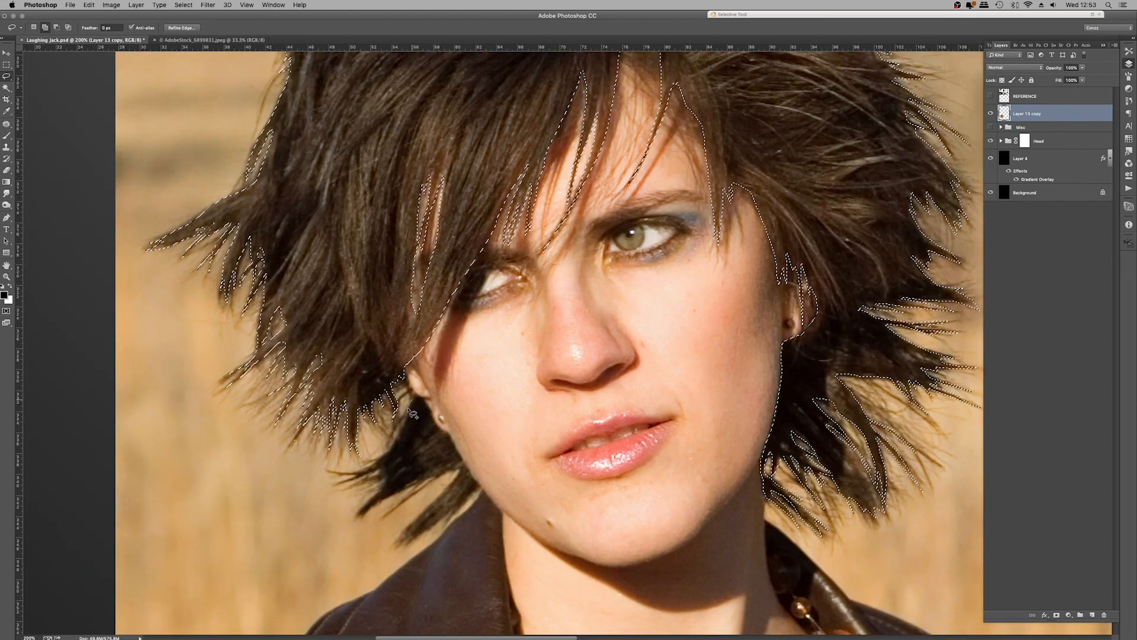
pyautogui.moveTo(410, 413)
pyautogui.mouseDown()
pyautogui.moveTo(333, 483)
pyautogui.moveTo(413, 488)
pyautogui.mouseUp()
pyautogui.moveTo(434, 416); pyautogui.dragTo(414, 410)
pyautogui.press('super+minus')
pyautogui.press('super+minus')
# Create a new layer named "Hair Mask" and fill the hair selection with white on it
pyautogui.press('shift+super+n')
pyautogui.write('Hasir')
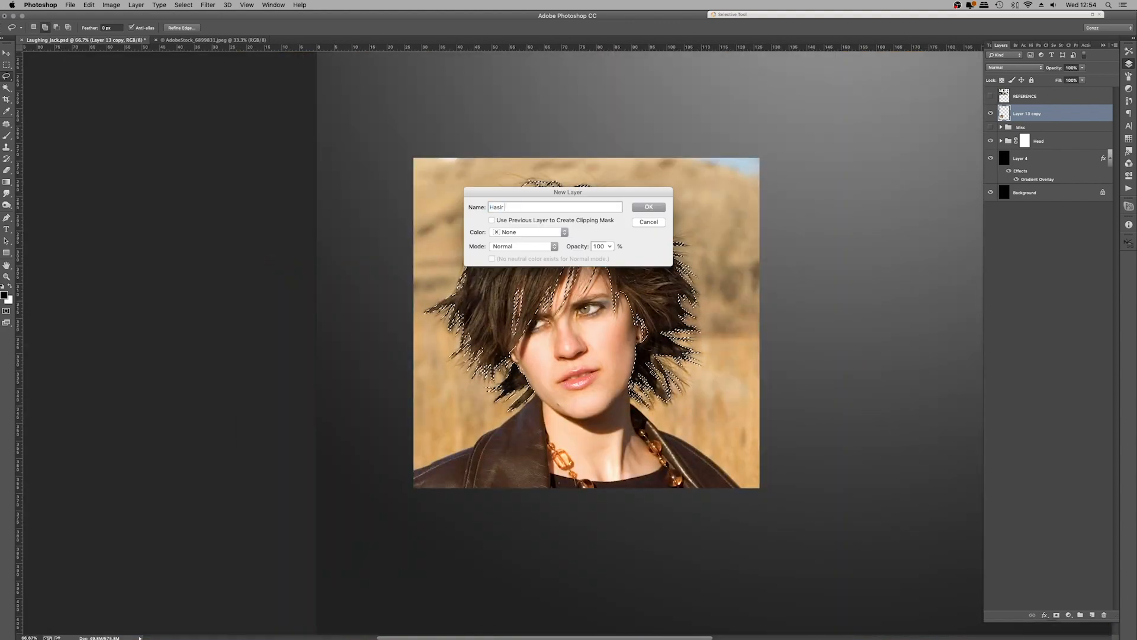
pyautogui.press('BackSpace')
pyautogui.press('BackSpace')
pyautogui.press('BackSpace')
pyautogui.write('ir Mask')
pyautogui.press('Return')
pyautogui.press('x')
pyautogui.hotkey('alt', 'BackSpace')
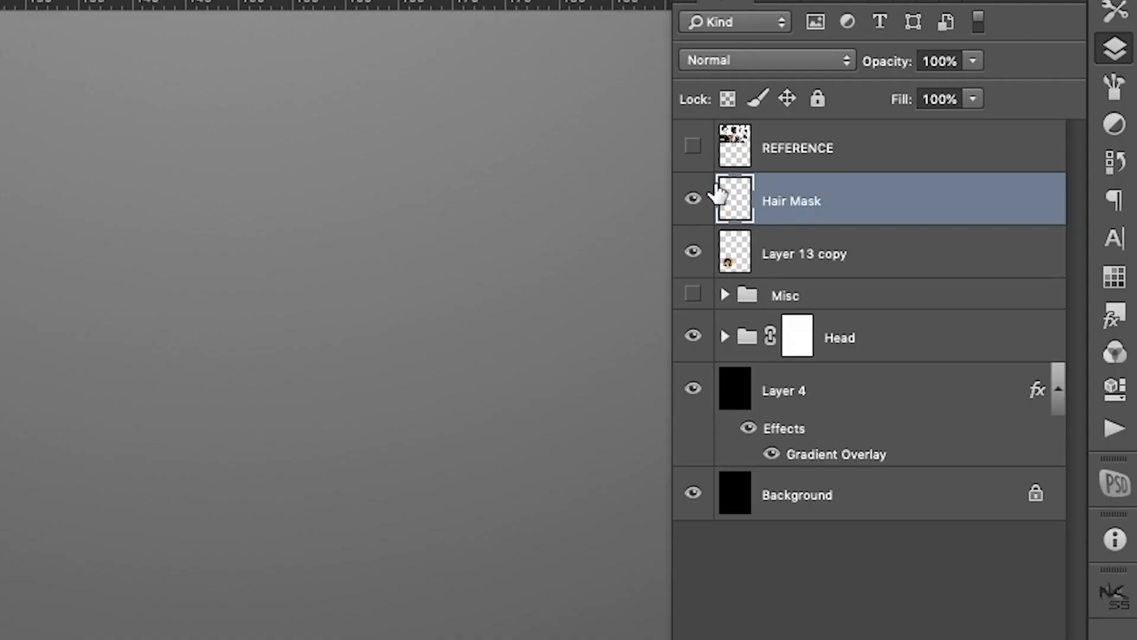
# Refine the edge of the hair selection and copy the hair from Layer 13 copy onto its own layer, hiding the mask and photo layers
pyautogui.click(693, 198)
pyautogui.click(726, 253)
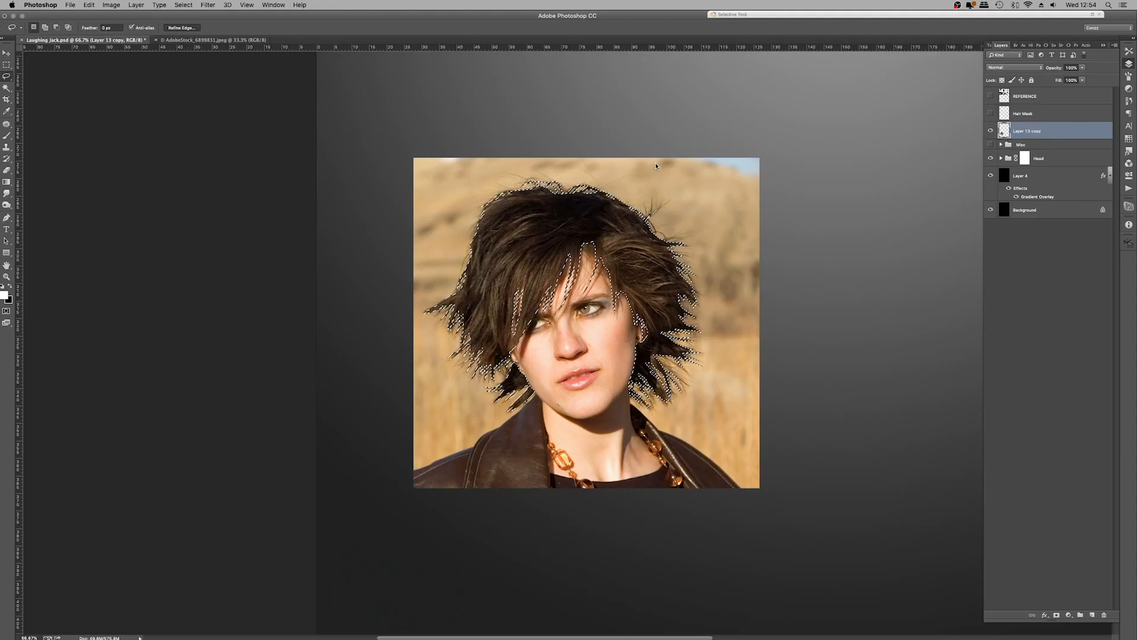
pyautogui.press('super+alt+r')
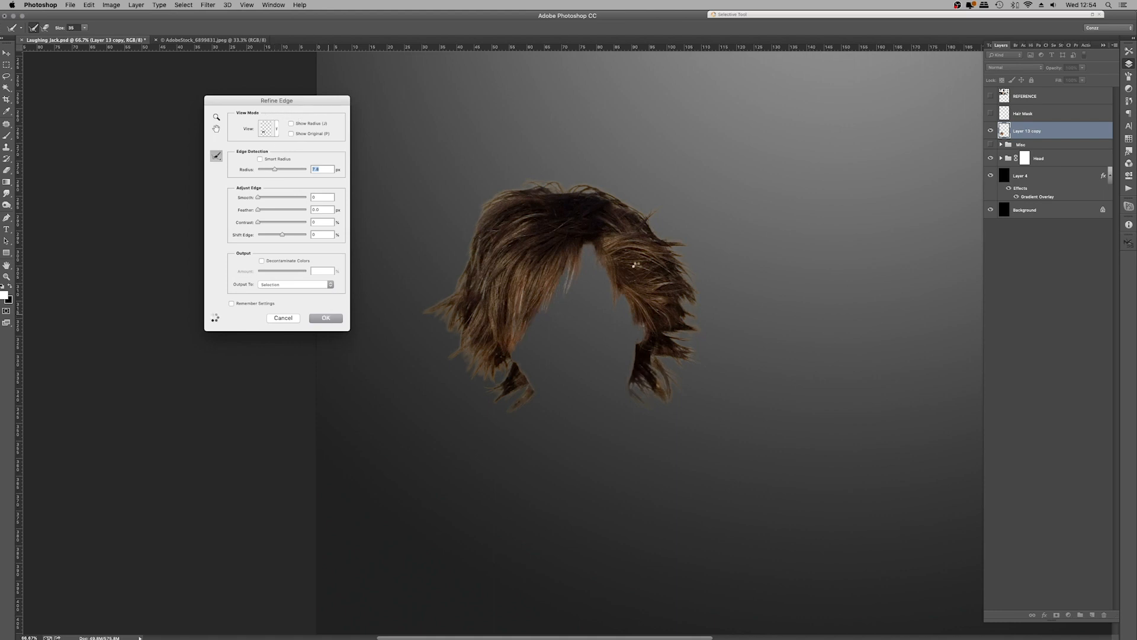
pyautogui.press('Return')
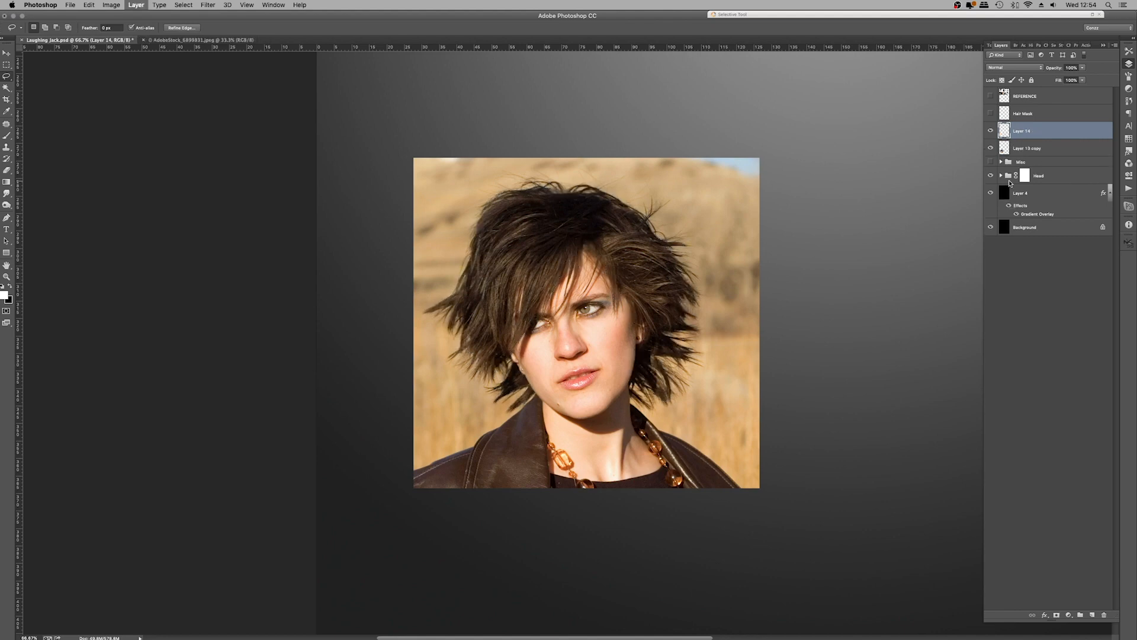
pyautogui.click(988, 153)
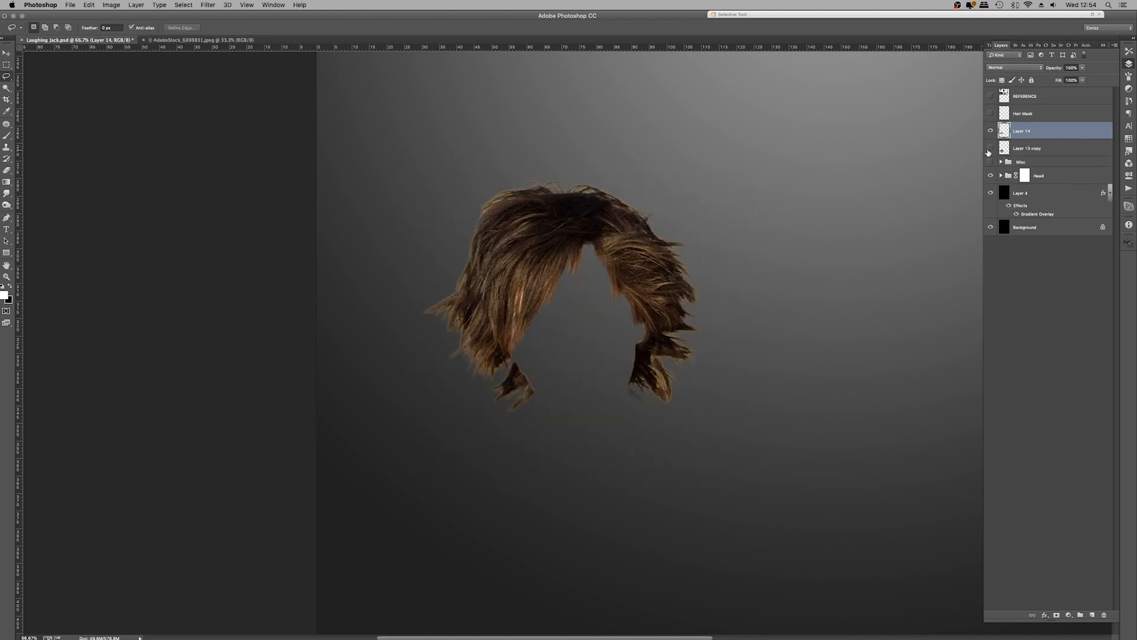
# Add a new layer clipped to the cut-out hair and switch to the Clone Stamp tool for retouching it
pyautogui.press('super+shift+n')
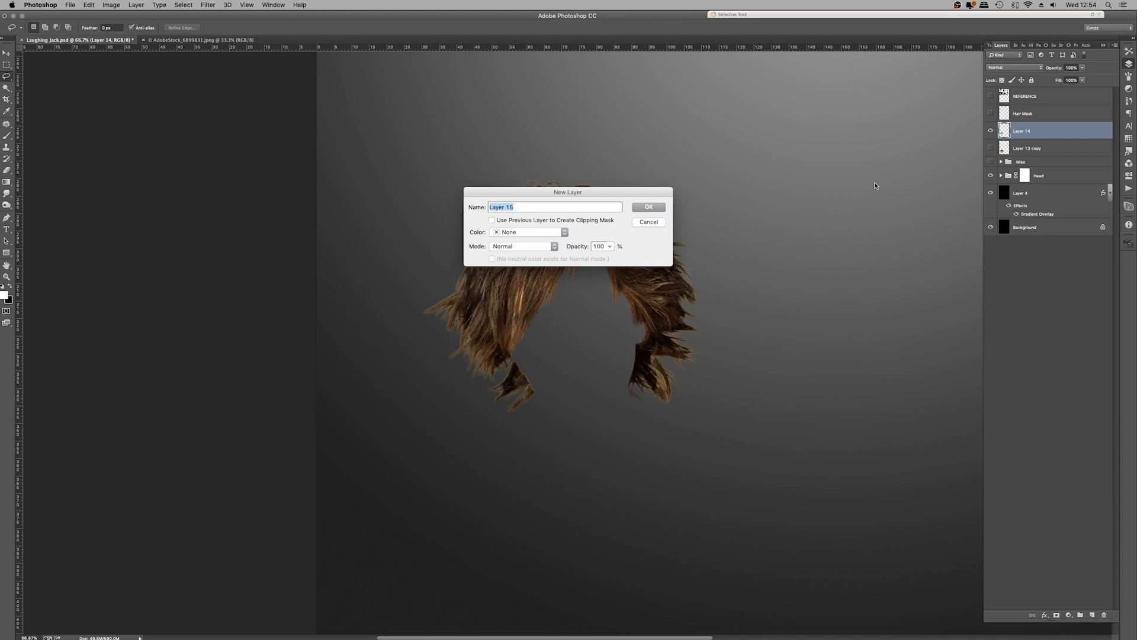
pyautogui.press('Return')
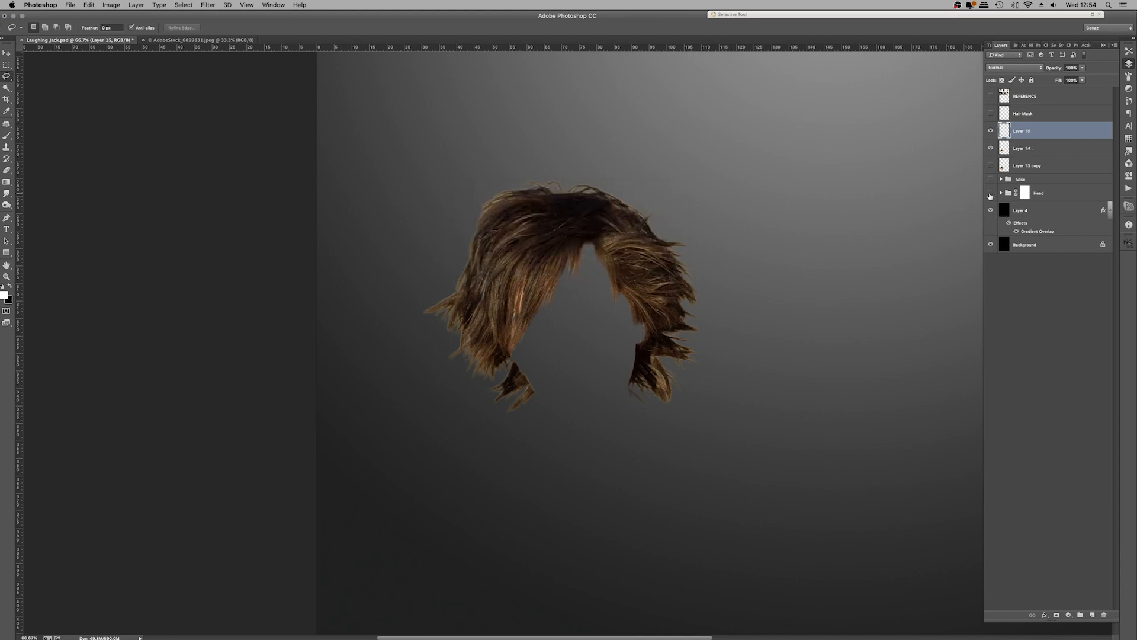
pyautogui.click(989, 196)
pyautogui.press('super+1')
pyautogui.press('s')
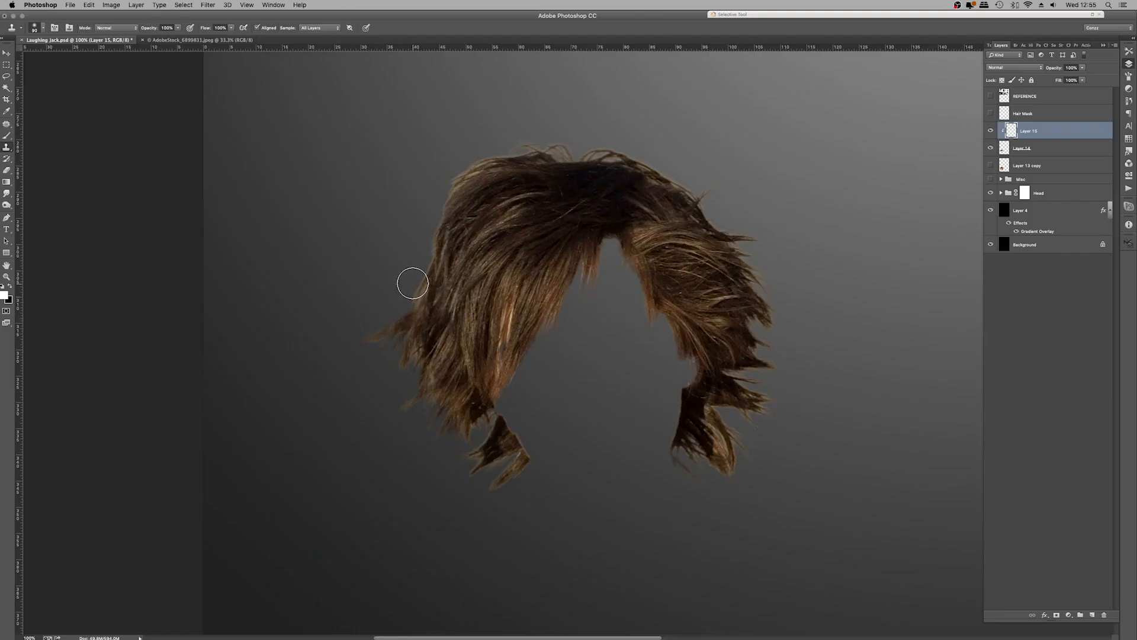
# Clone over the fringe along the hair's outer edges, merge the retouch layer into the hair and rename it as the extracted hair
pyautogui.moveTo(461, 222)
pyautogui.mouseDown()
pyautogui.moveTo(485, 147)
pyautogui.moveTo(725, 155)
pyautogui.mouseUp()
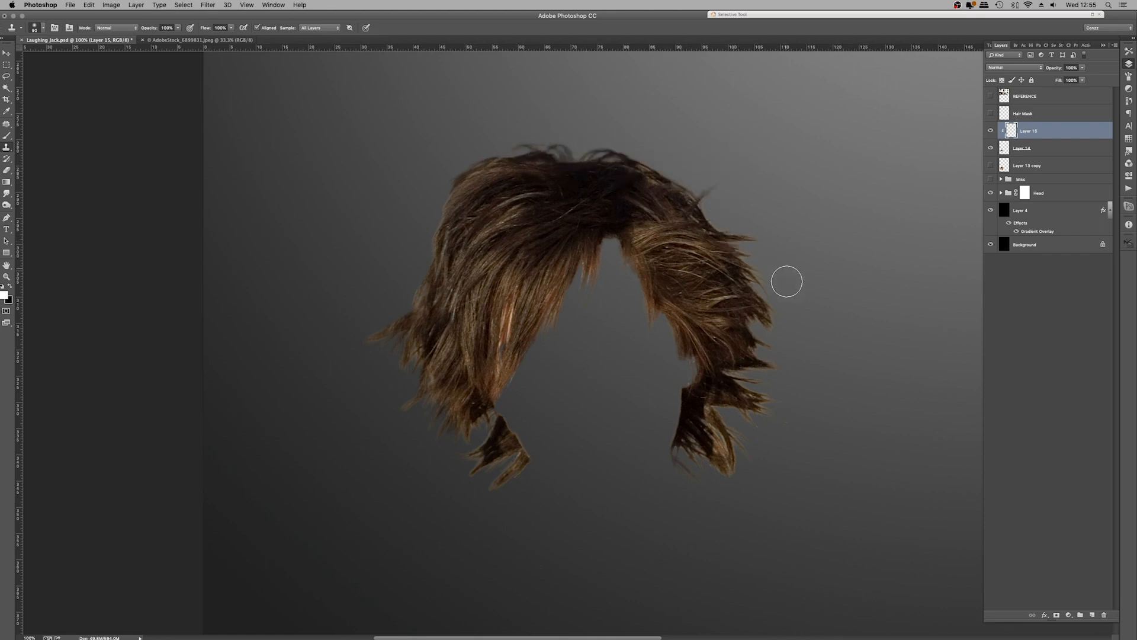
pyautogui.moveTo(775, 285)
pyautogui.mouseDown()
pyautogui.moveTo(790, 328)
pyautogui.moveTo(776, 367)
pyautogui.mouseUp()
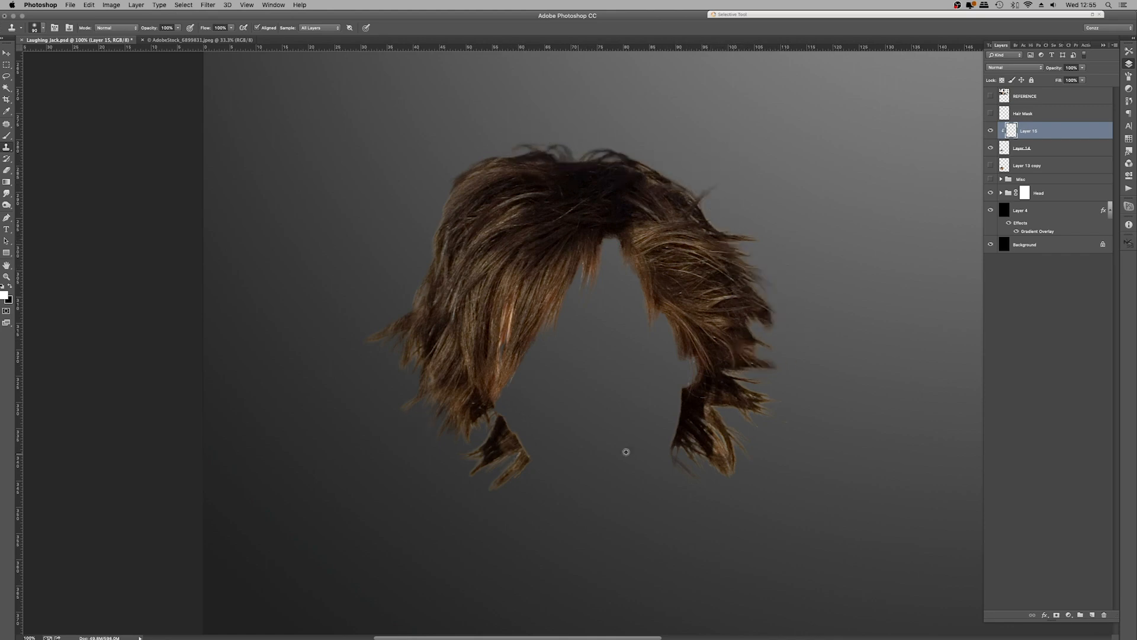
pyautogui.press('super+e')
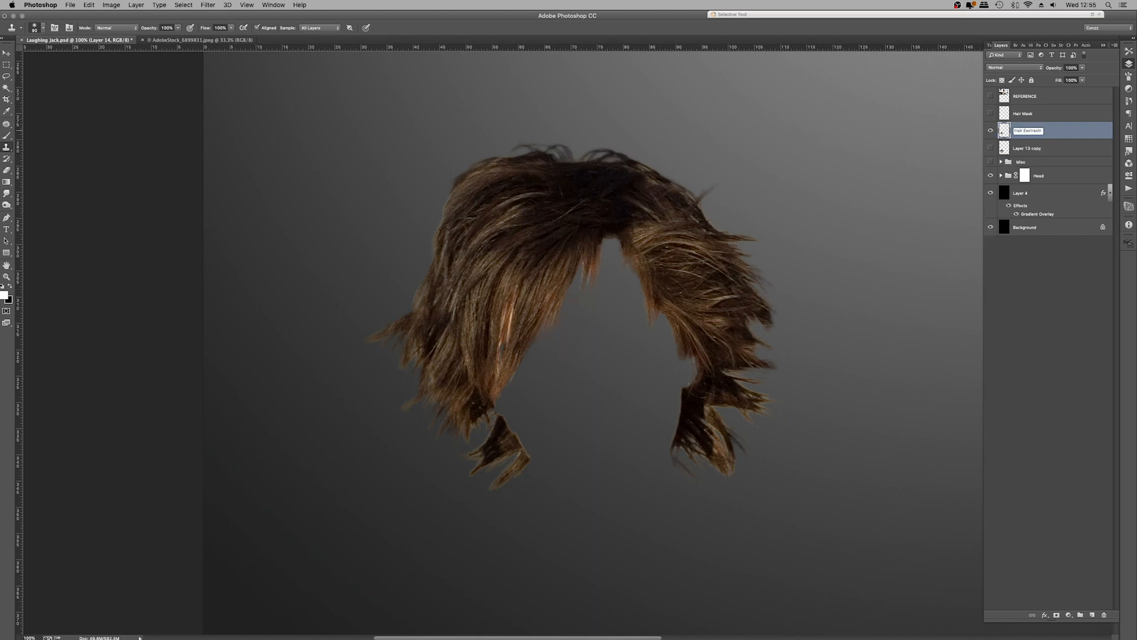
pyautogui.press('Return')
# Group the extracted hair, Layer 13 copy and Hair Mask layers into a group named "Hair"
pyautogui.keyDown('shift'); pyautogui.click(1038, 151); pyautogui.keyUp('shift')
pyautogui.keyDown('shift'); pyautogui.click(1041, 117); pyautogui.keyUp('shift')
pyautogui.press('super+g')
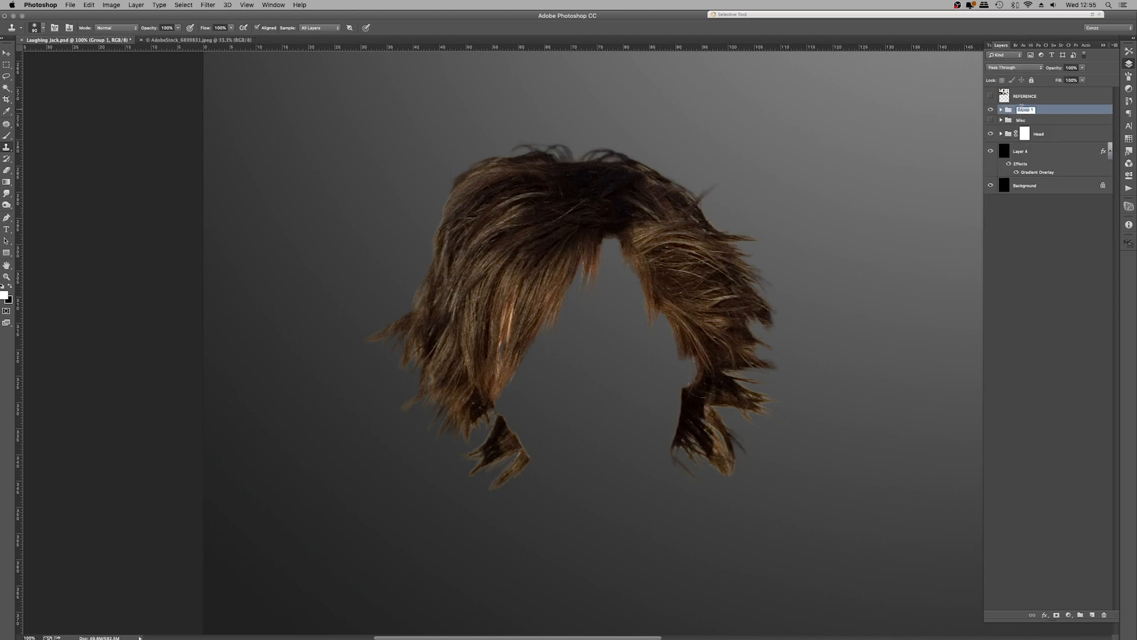
pyautogui.press('Return')
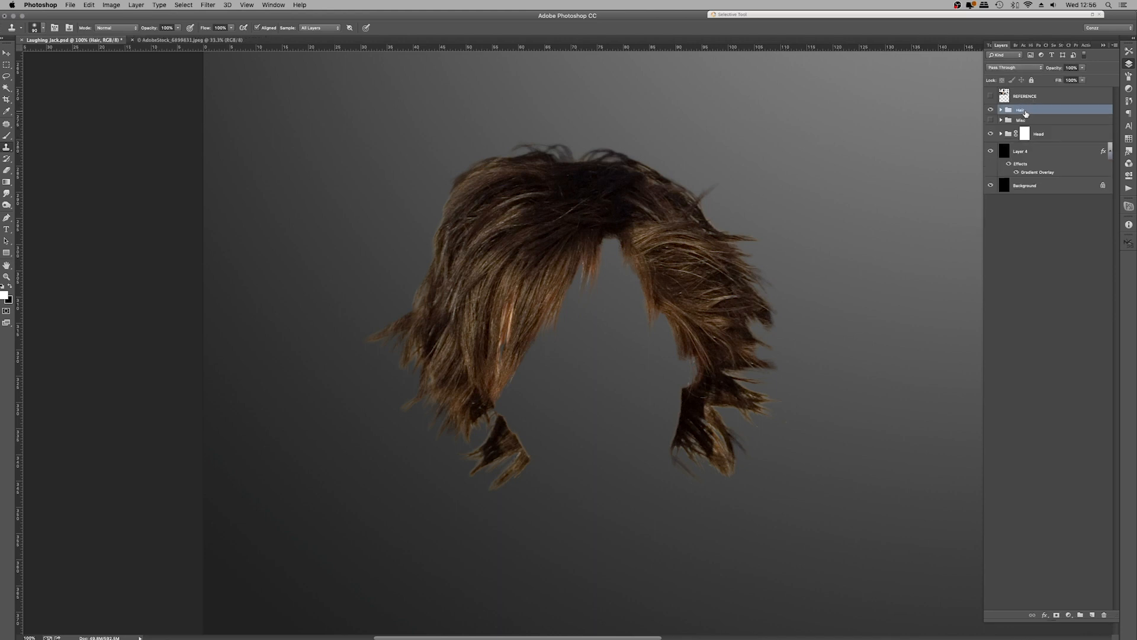
# Duplicate the Hair group, then hide the original group and move it into the Misc group
pyautogui.press('super+j')
pyautogui.click(990, 120)
pyautogui.moveTo(1020, 120); pyautogui.dragTo(1100, 123)
# Rename the Head group as "Head Base"
pyautogui.click(1001, 134)
pyautogui.doubleClick(1039, 133)
pyautogui.write('Head Base')
pyautogui.press('Return')
pyautogui.click(1001, 134)
# Move the copied hair group up onto the top of the clown's head
pyautogui.press('super+minus')
pyautogui.press('super+minus')
pyautogui.press('super+minus')
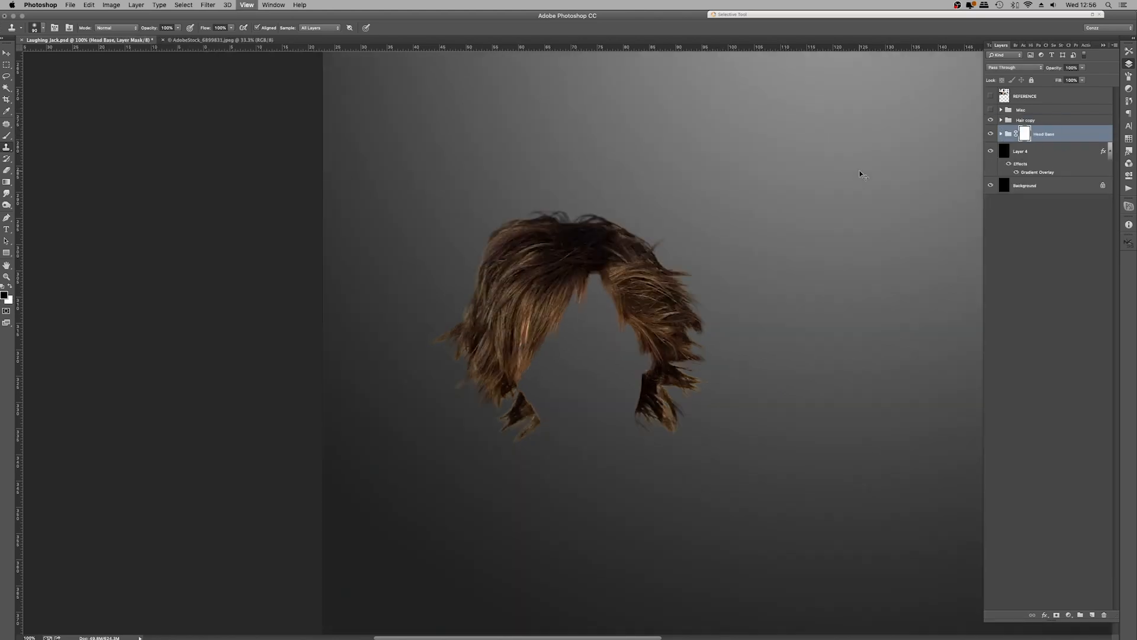
pyautogui.press('v')
pyautogui.keyDown('super'); pyautogui.click(586, 311); pyautogui.keyUp('super')
pyautogui.moveTo(586, 311); pyautogui.dragTo(678, 141)
pyautogui.scroll(4, 693, 368)
pyautogui.scroll(2, 693, 367)
pyautogui.moveTo(654, 324); pyautogui.dragTo(680, 185)
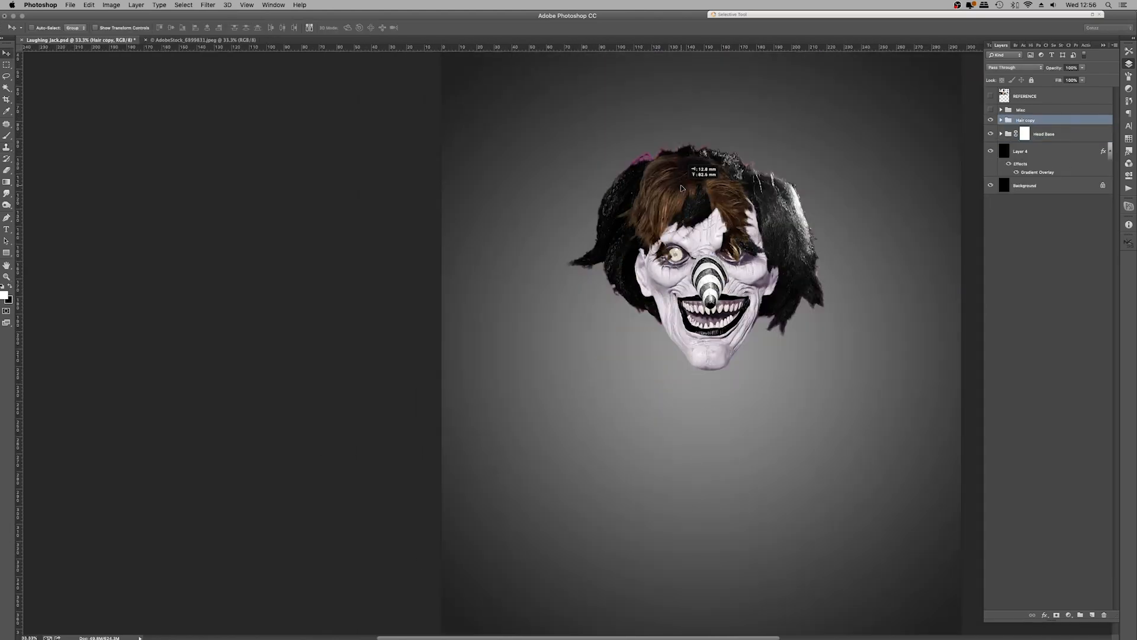
# Scale the copied hair to about 159%, rotate it about 1.9° and position it so it frames the clown's face
pyautogui.press('super+t')
pyautogui.moveTo(611, 139); pyautogui.dragTo(492, 176)
pyautogui.moveTo(691, 257); pyautogui.dragTo(766, 347)
pyautogui.moveTo(974, 378); pyautogui.dragTo(974, 388)
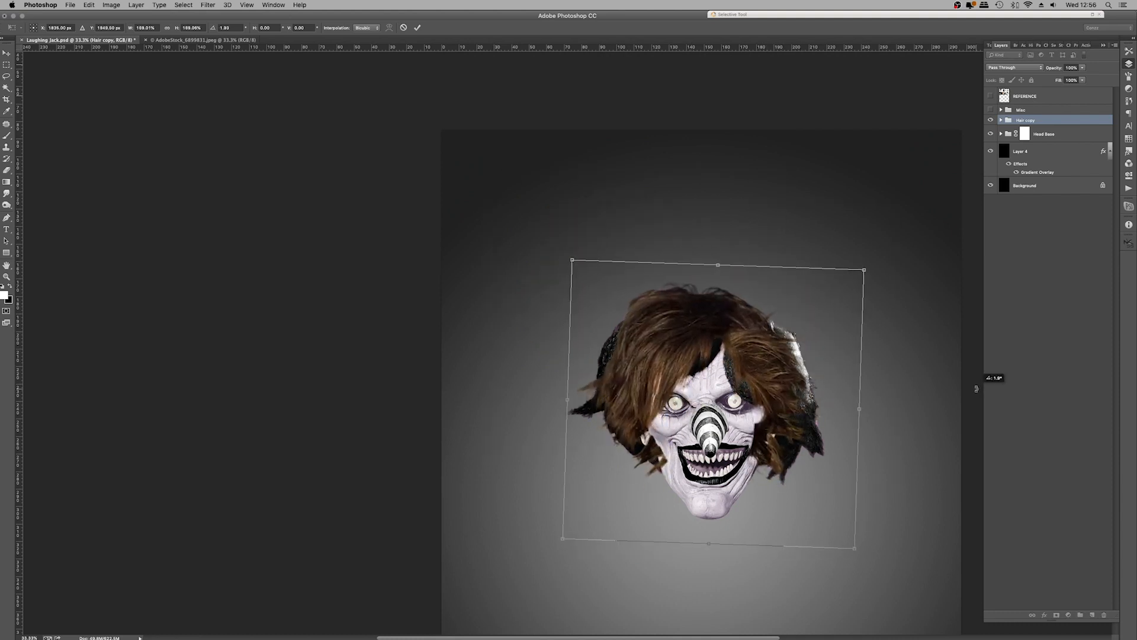
pyautogui.moveTo(735, 434)
pyautogui.mouseDown()
pyautogui.moveTo(738, 449)
pyautogui.moveTo(734, 440)
pyautogui.mouseUp()
pyautogui.press('Return')
pyautogui.moveTo(762, 347); pyautogui.dragTo(763, 353)
pyautogui.click(1024, 133)
pyautogui.press('l')
pyautogui.moveTo(656, 484)
pyautogui.mouseDown()
pyautogui.moveTo(640, 406)
pyautogui.moveTo(720, 328)
pyautogui.mouseUp()
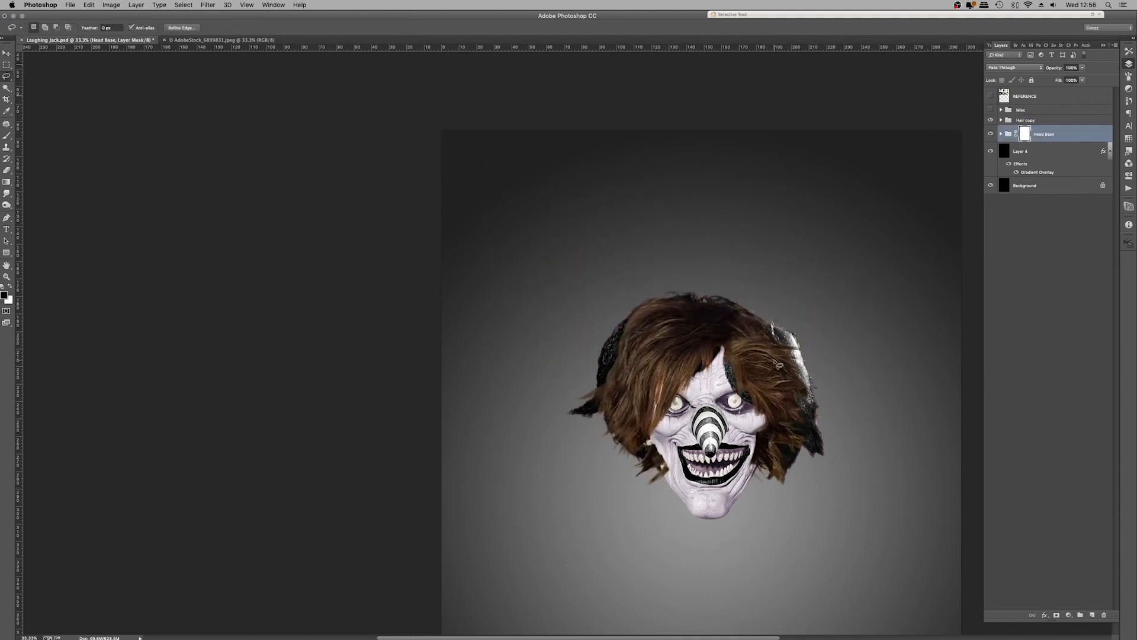
pyautogui.press('super+d')
# Load the Solid Mask outline as a selection and fill everything outside it black on the Head Base mask, hiding Hair copy only meanwhile
pyautogui.click(990, 120)
pyautogui.click(1001, 134)
pyautogui.keyDown('super'); pyautogui.click(1012, 203); pyautogui.keyUp('super')
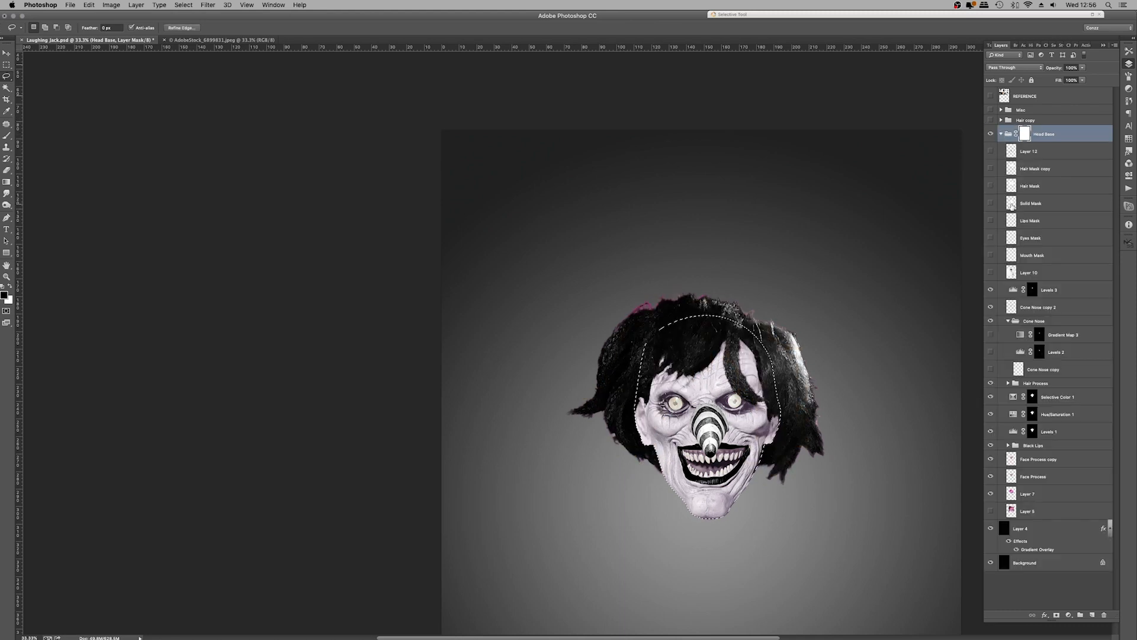
pyautogui.press('super+shift+i')
pyautogui.hotkey('alt', 'BackSpace')
pyautogui.press('super+d')
pyautogui.click(991, 120)
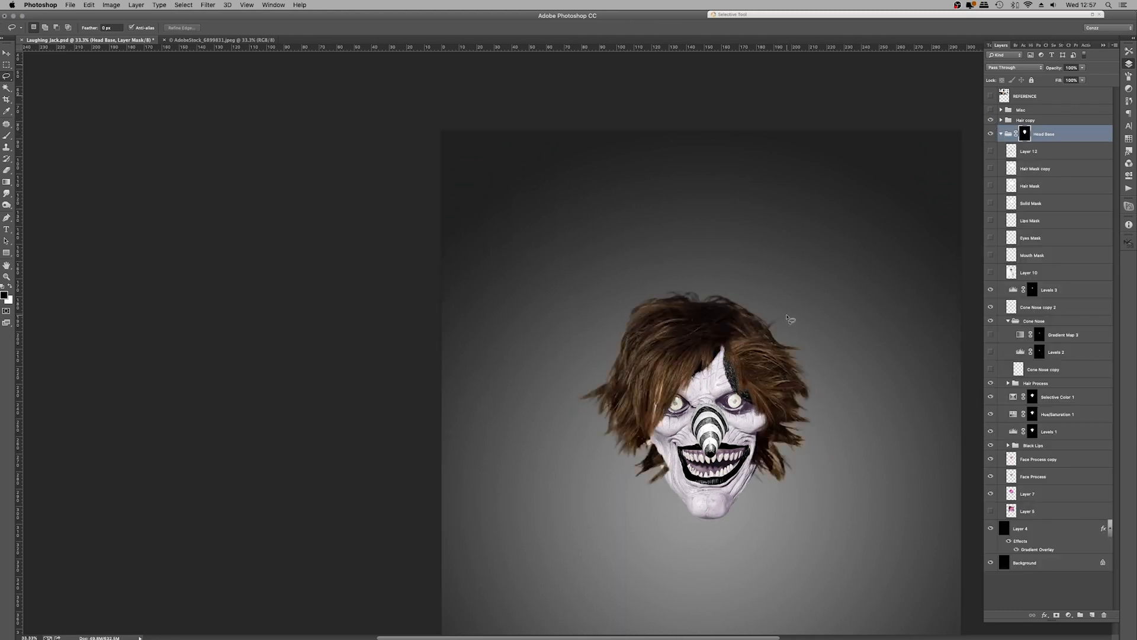
# Select the Hair copy group and nudge the hair slightly into place on the head
pyautogui.moveTo(755, 359); pyautogui.dragTo(427, 236)
pyautogui.press('v')
pyautogui.press('super+z')
pyautogui.click(1047, 125)
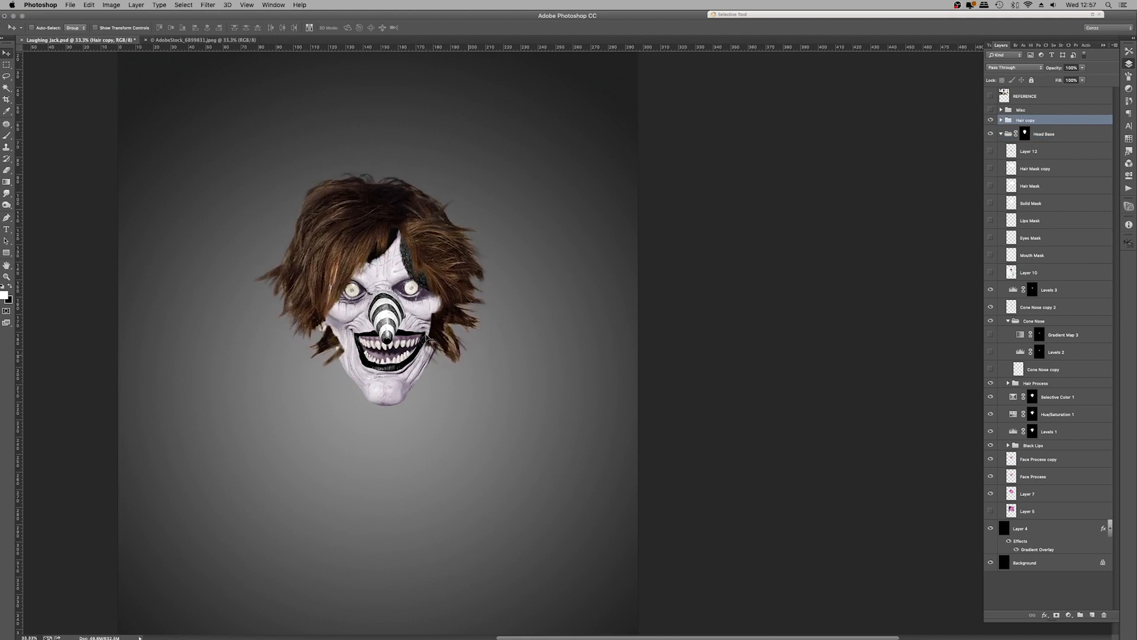
pyautogui.moveTo(328, 256); pyautogui.dragTo(333, 254)
# Duplicate the Hair copy group, hide the original and merge the duplicate into a single layer
pyautogui.press('super+j')
pyautogui.click(990, 130)
pyautogui.rightClick(1018, 118)
pyautogui.click(1055, 276)
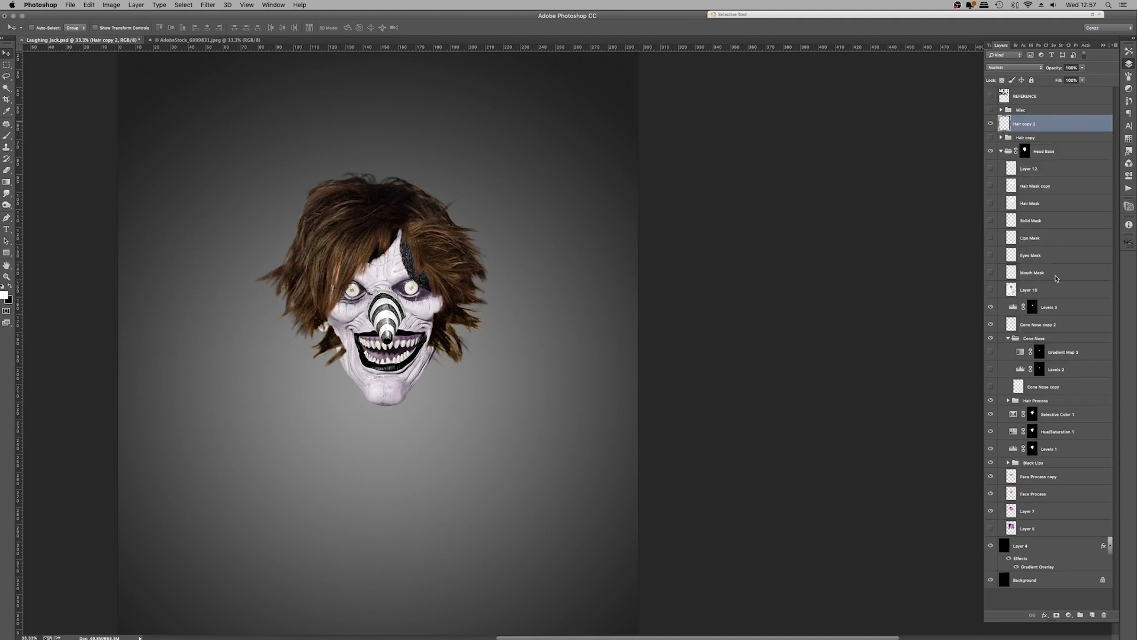
pyautogui.click(1080, 615)
pyautogui.click(1068, 614)
pyautogui.click(1052, 175)
pyautogui.press('super+z')
# Add a Levels adjustment above the merged hair with midtones at 0.81 and the white input at 241
pyautogui.click(1068, 614)
pyautogui.click(1080, 522)
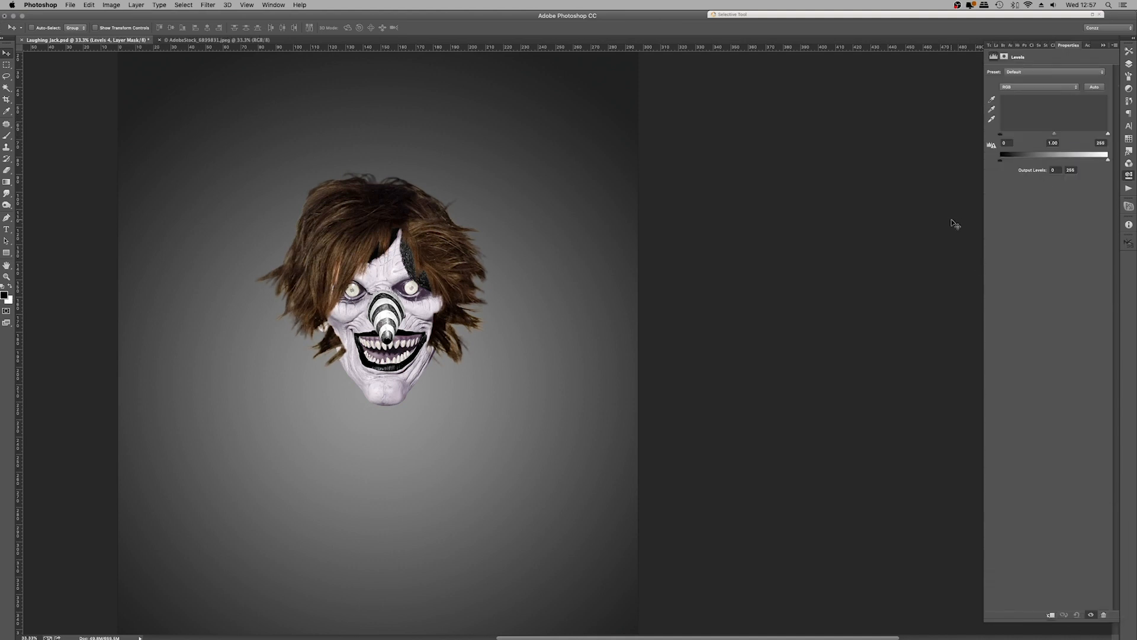
pyautogui.moveTo(1041, 137); pyautogui.dragTo(1075, 136)
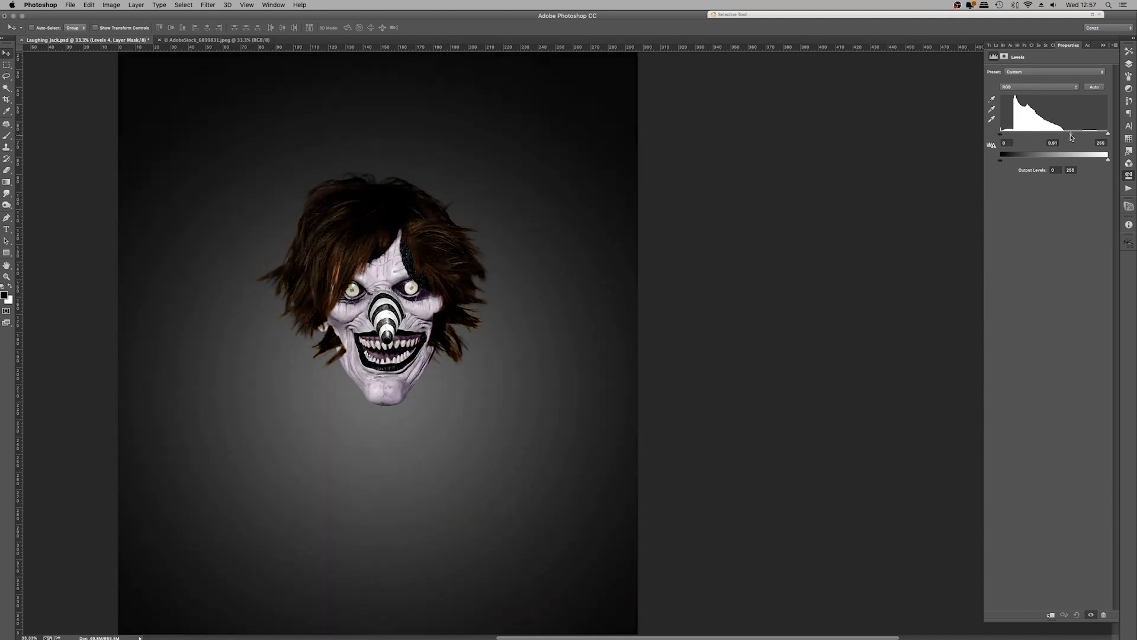
pyautogui.moveTo(1102, 136); pyautogui.dragTo(1102, 137)
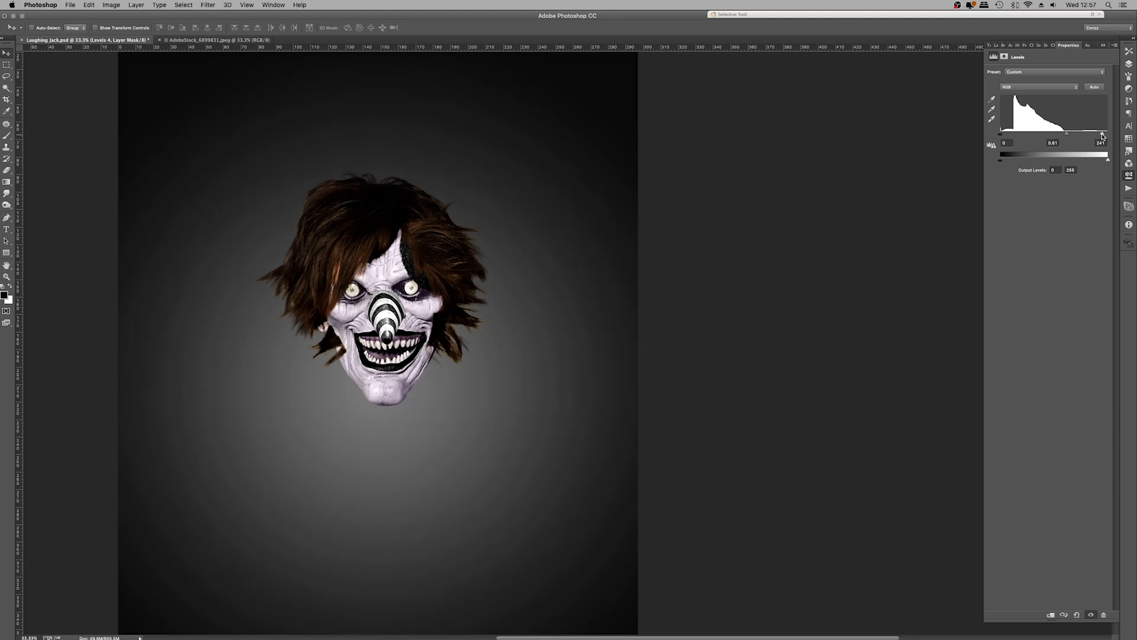
pyautogui.click(1129, 61)
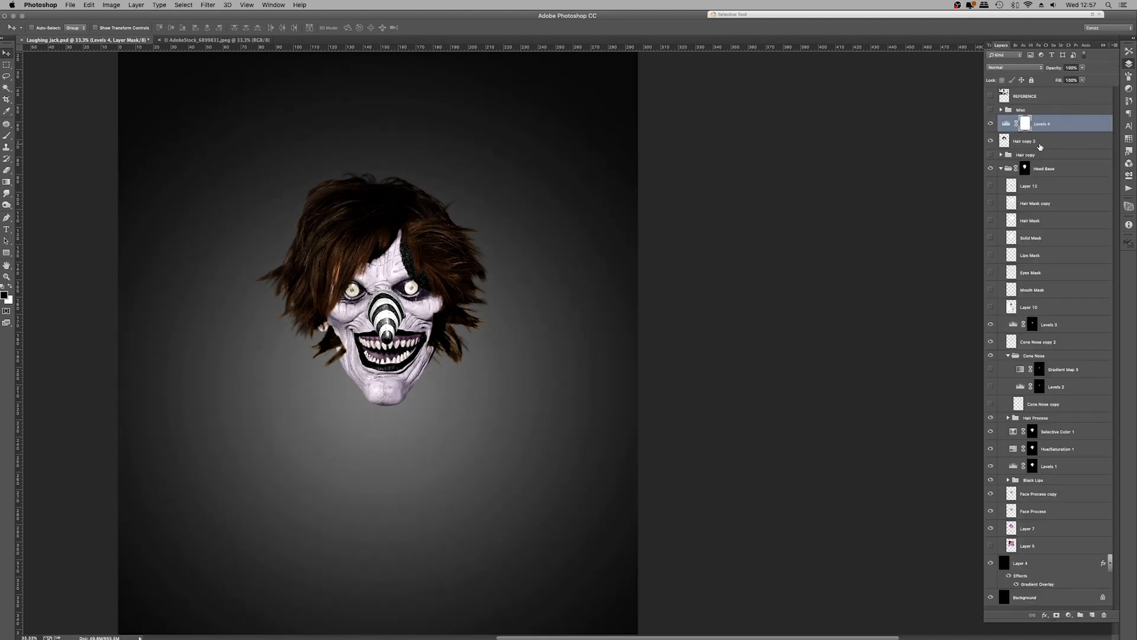
# Add a Gradient Map adjustment directly above Hair copy 2 using the black-to-white gradient
pyautogui.click(1038, 142)
pyautogui.click(1069, 615)
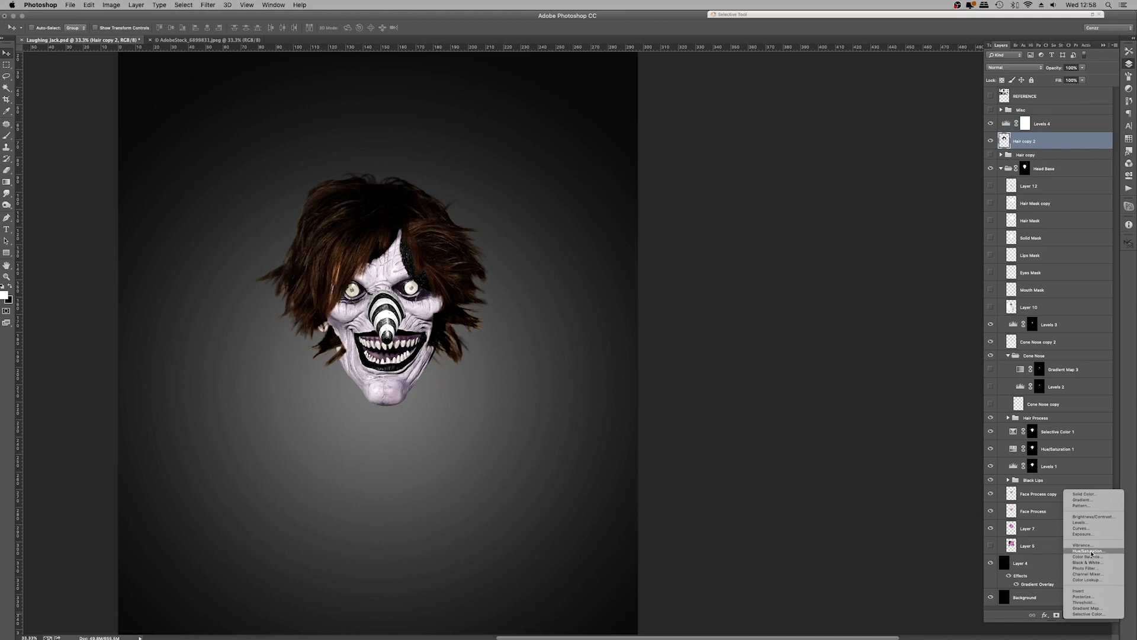
pyautogui.click(1087, 608)
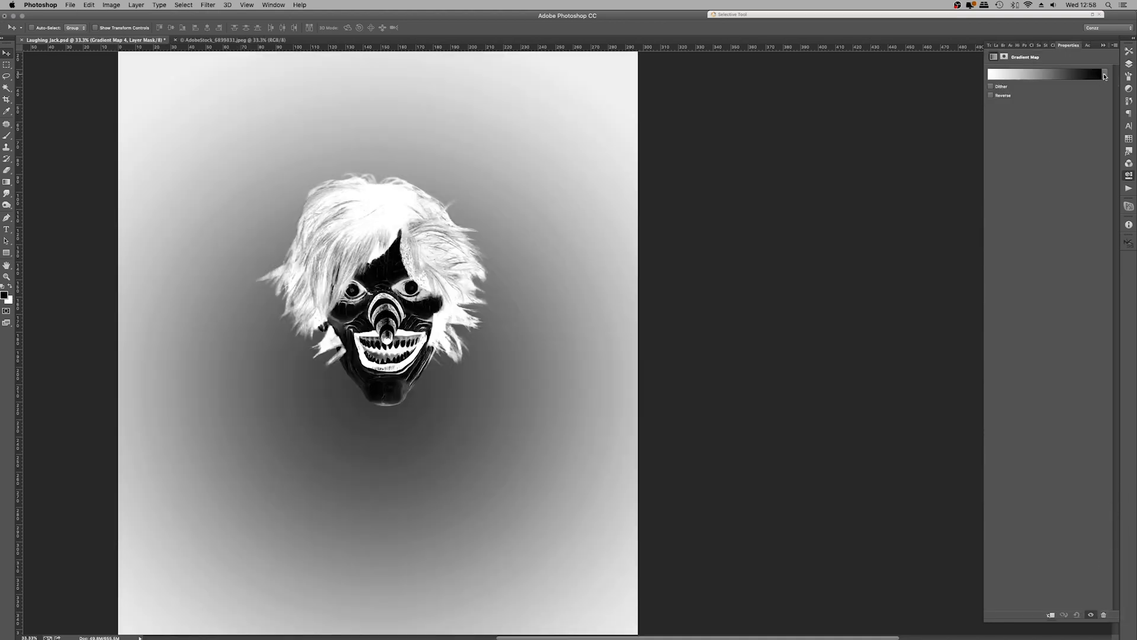
pyautogui.click(1104, 76)
pyautogui.click(1034, 91)
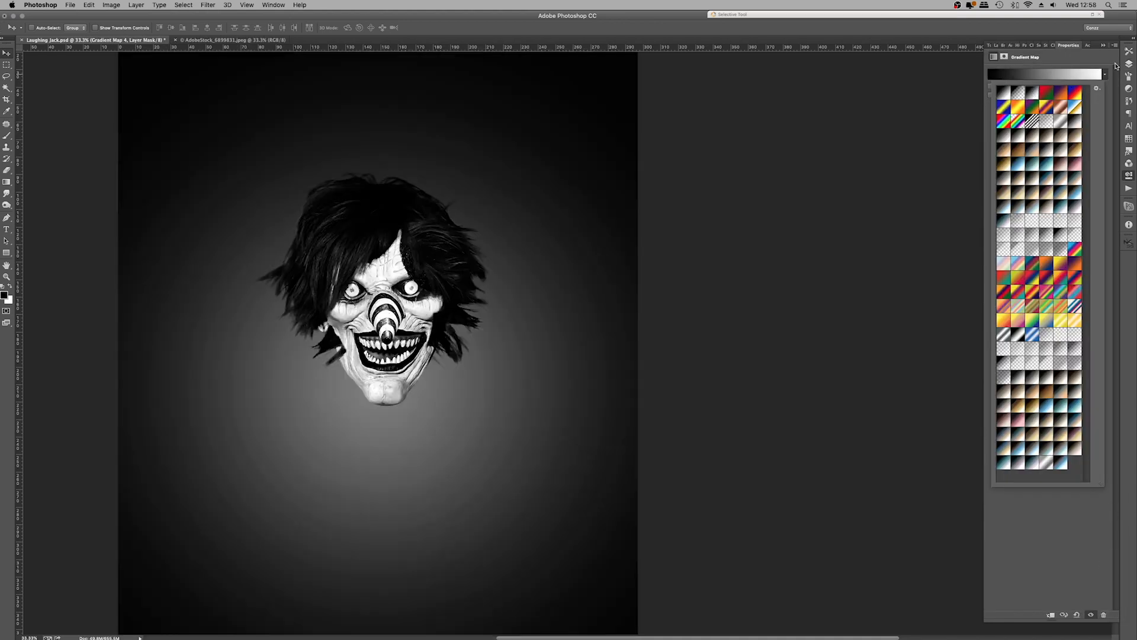
# Set the Gradient Map's opacity to 74% and clip both it and the Levels adjustment to the hair layer
pyautogui.click(1128, 63)
pyautogui.click(1082, 68)
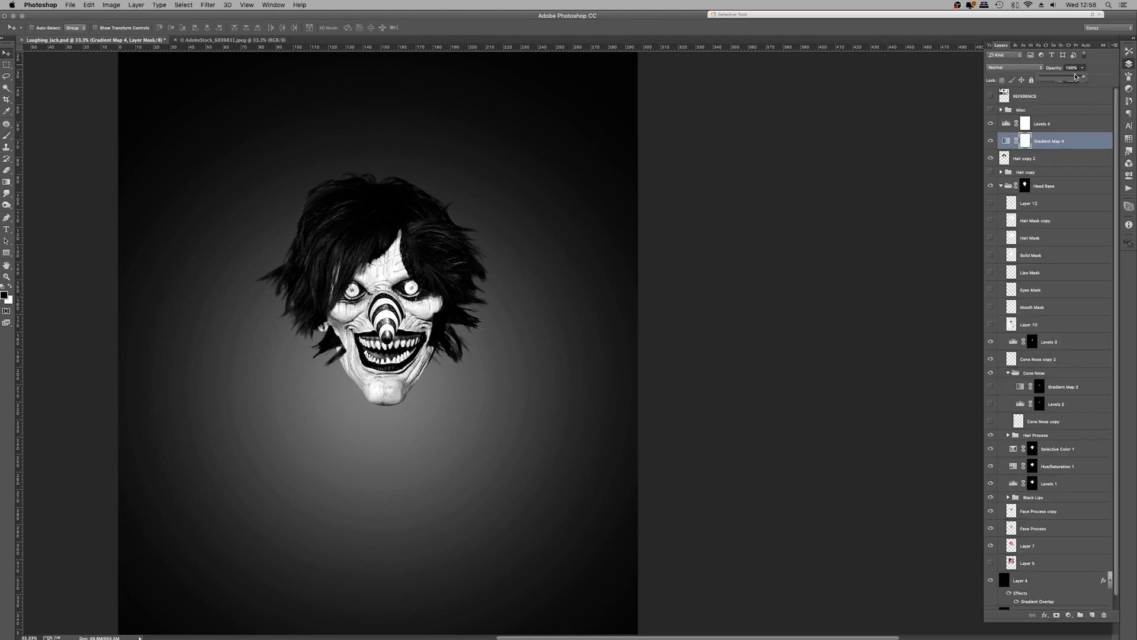
pyautogui.moveTo(1071, 77); pyautogui.dragTo(1065, 77)
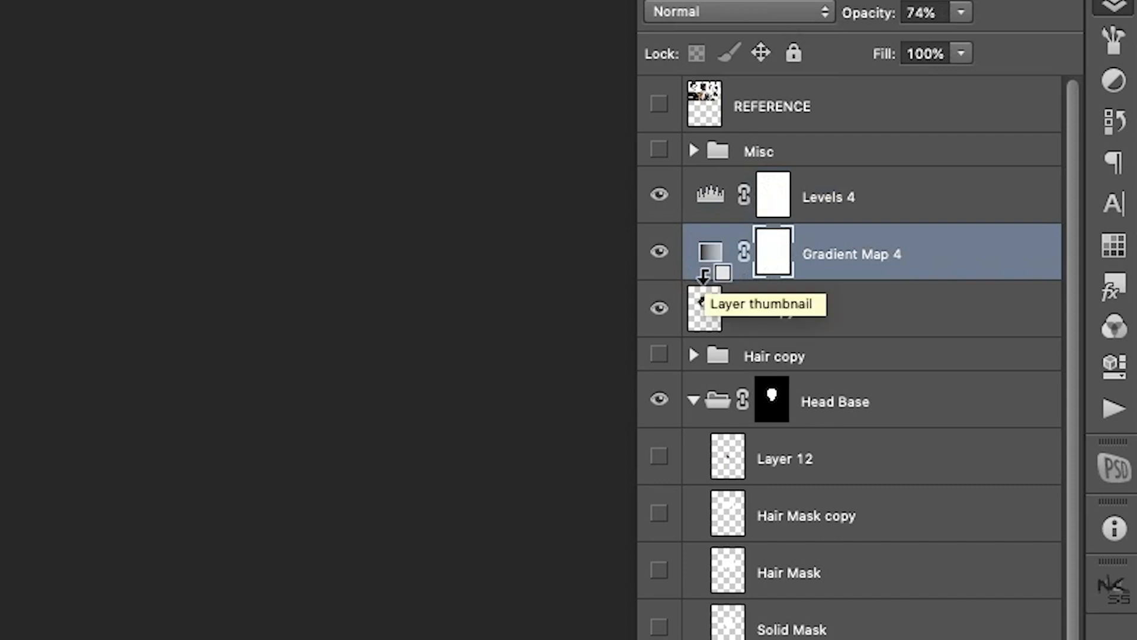
pyautogui.keyDown('alt'); pyautogui.click(703, 280); pyautogui.keyUp('alt')
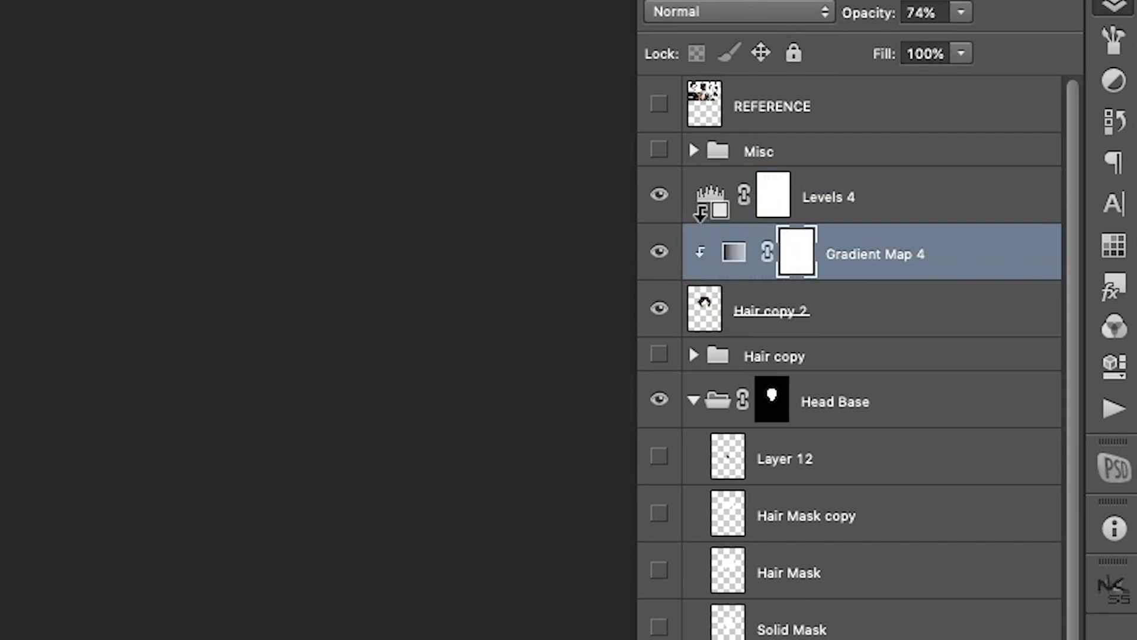
pyautogui.keyDown('alt'); pyautogui.click(700, 224); pyautogui.keyUp('alt')
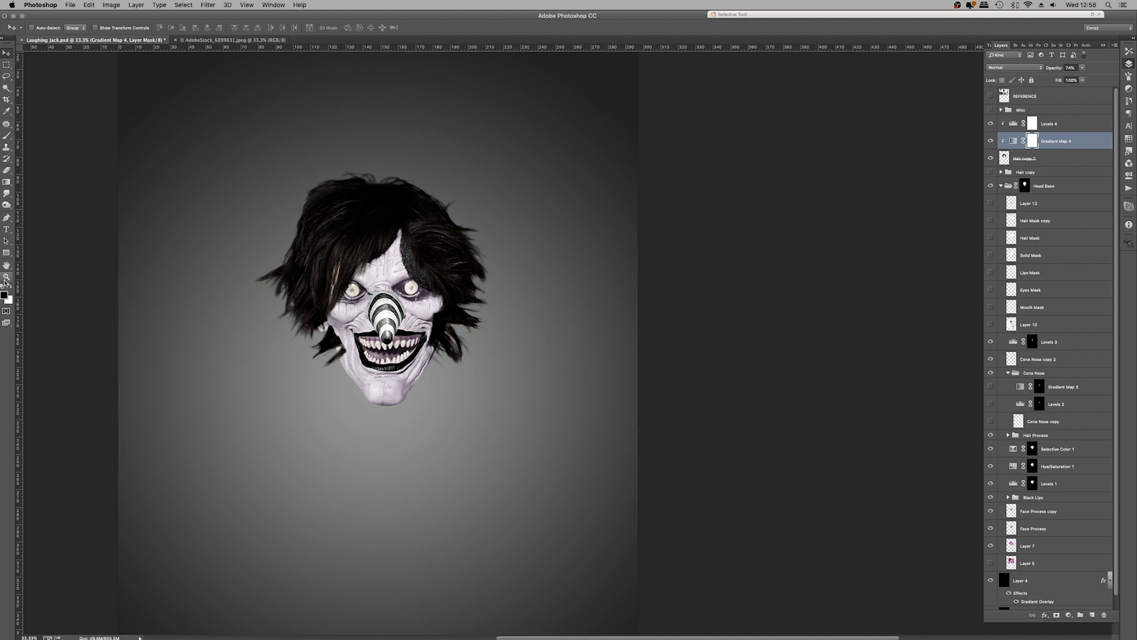
# Examine the darkened hair on the clown head, both on the whole canvas and close up
pyautogui.click(6, 278)
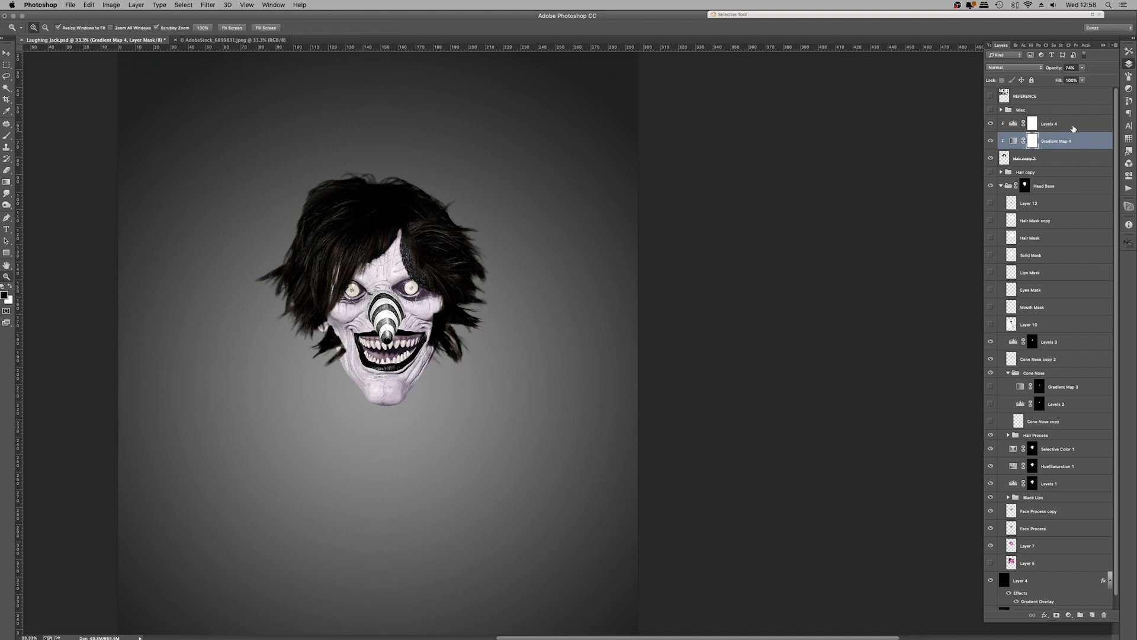
pyautogui.keyDown('shift'); pyautogui.click(1072, 165); pyautogui.keyUp('shift')
pyautogui.keyDown('shift'); pyautogui.click(1082, 129); pyautogui.keyUp('shift')
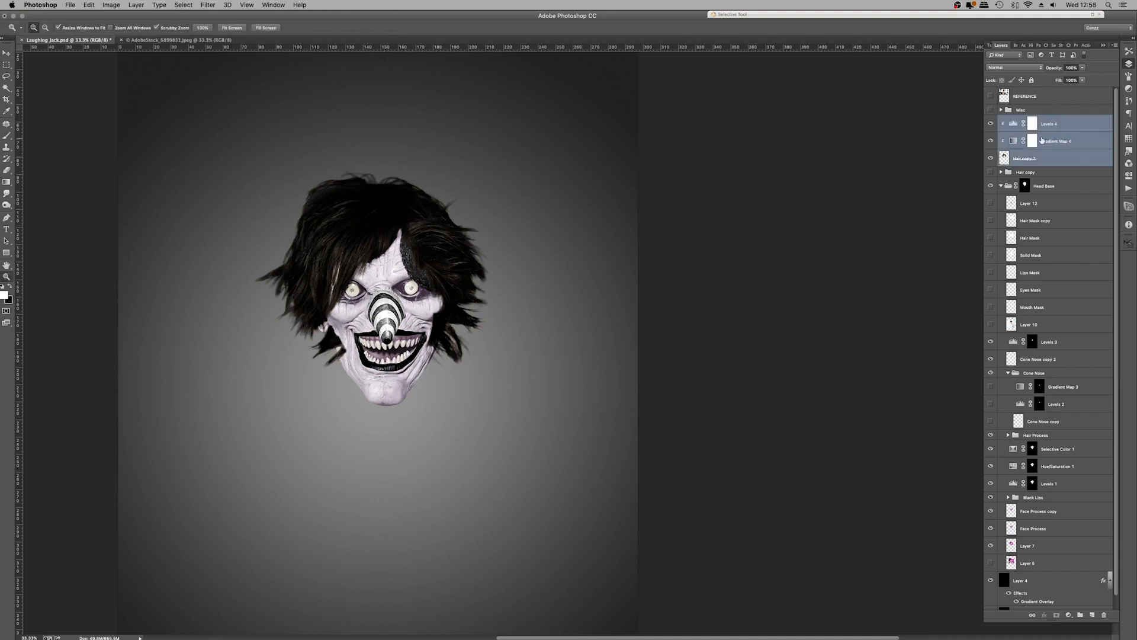
pyautogui.click(1063, 138)
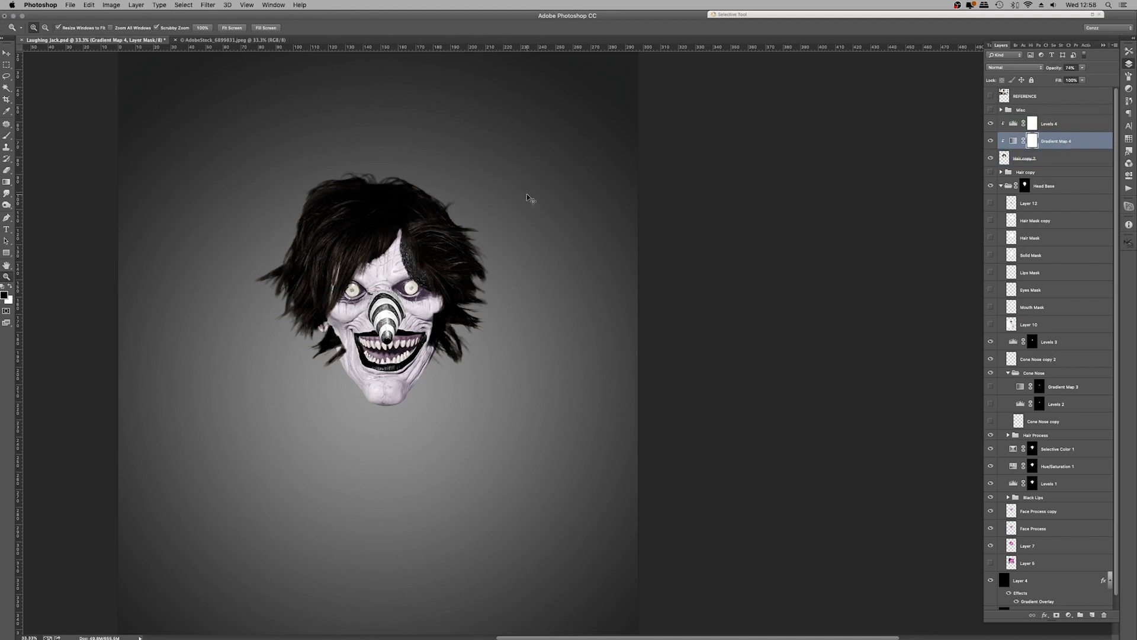
pyautogui.rightClick(539, 228)
pyautogui.click(572, 286)
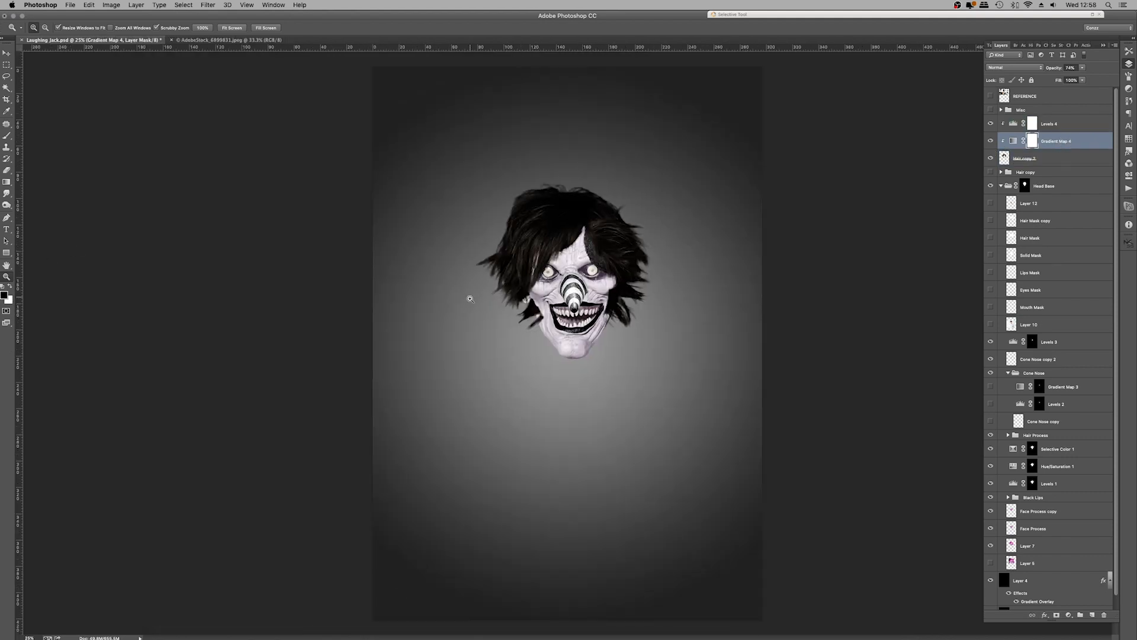
pyautogui.click(569, 246)
pyautogui.click(631, 230)
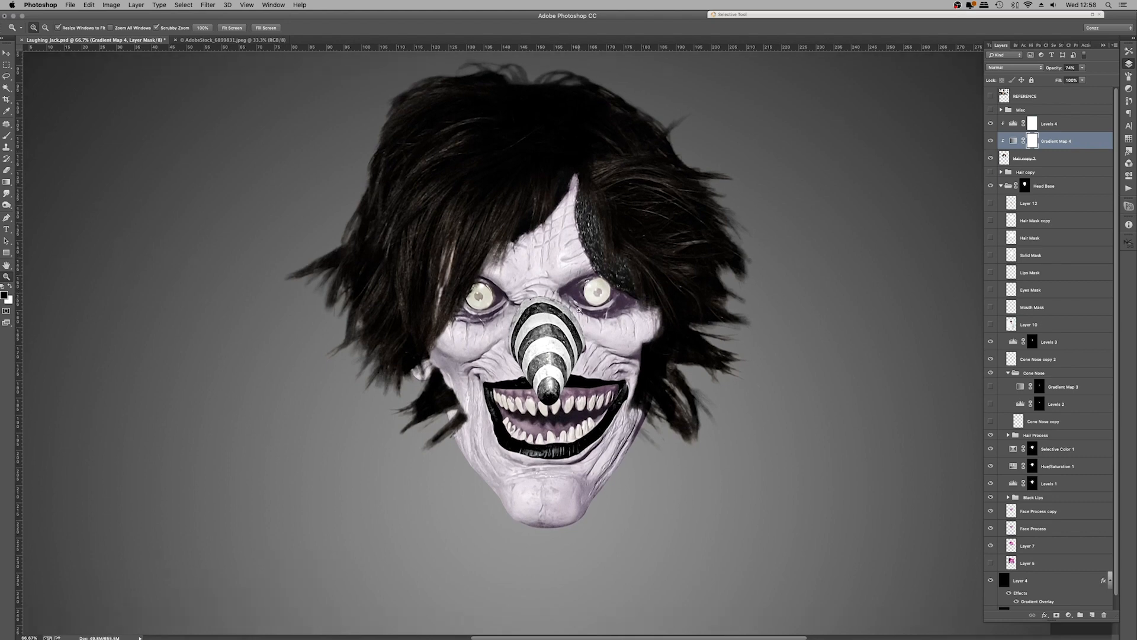
# Merge the hair with its clipped Levels and Gradient Map adjustments into one layer and compare the head with and without it
pyautogui.click(1078, 126)
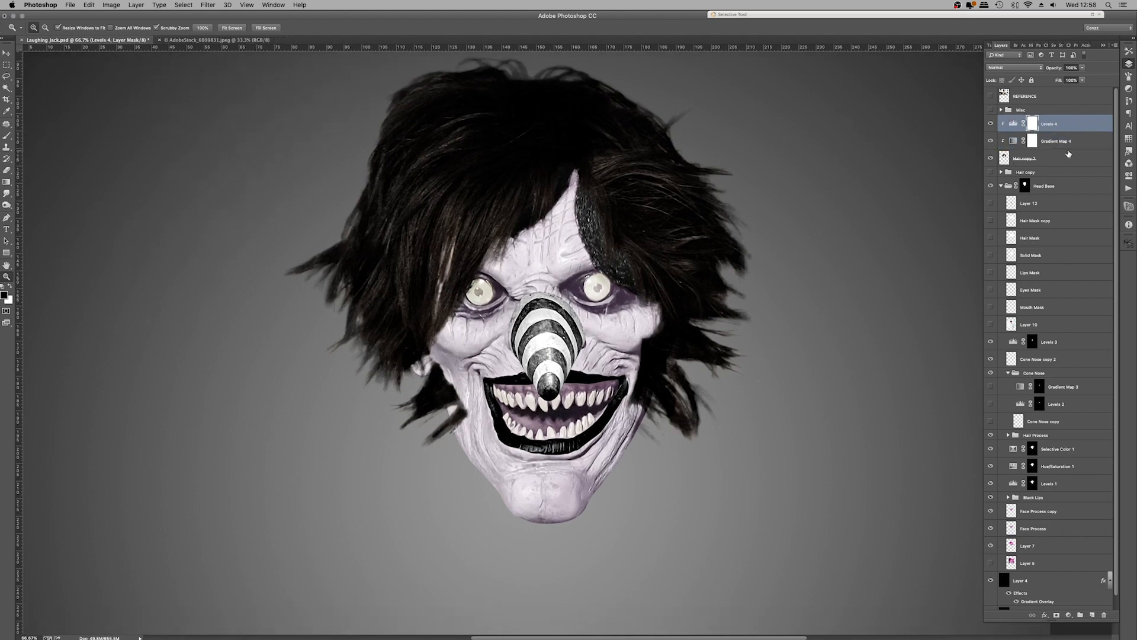
pyautogui.hotkey('ctrl', 'e')
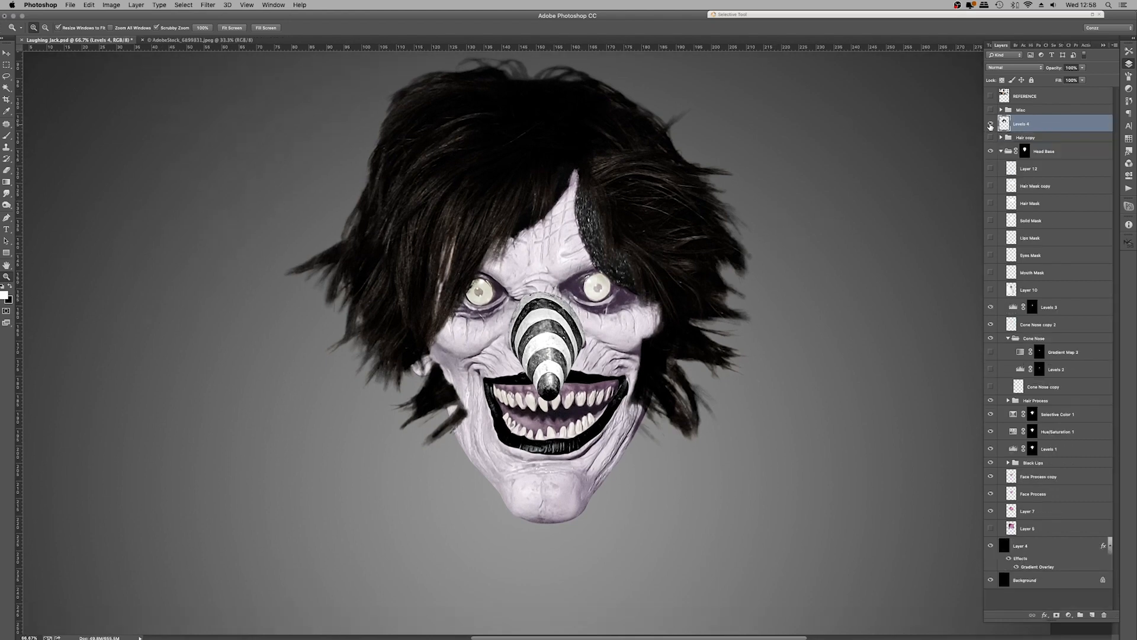
pyautogui.click(990, 124)
pyautogui.click(990, 124)
# Lasso the loose strands below the ear on the left side of the face, rotate them about 7.8° and shift them outward
pyautogui.click(7, 77)
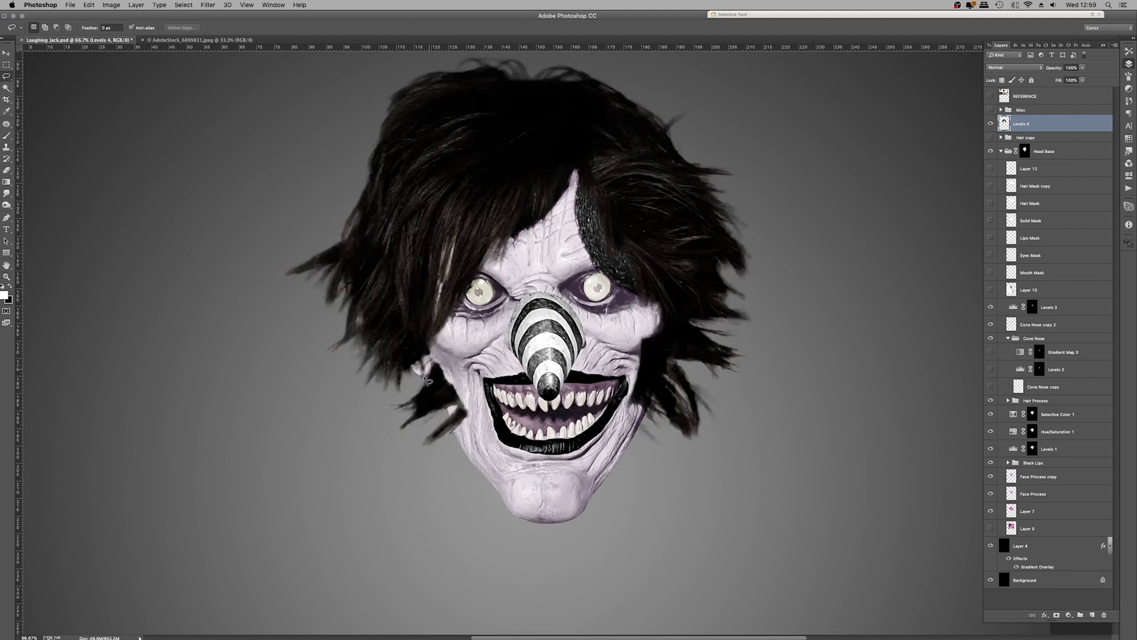
pyautogui.moveTo(437, 506); pyautogui.dragTo(515, 382)
pyautogui.hotkey('ctrl', 't')
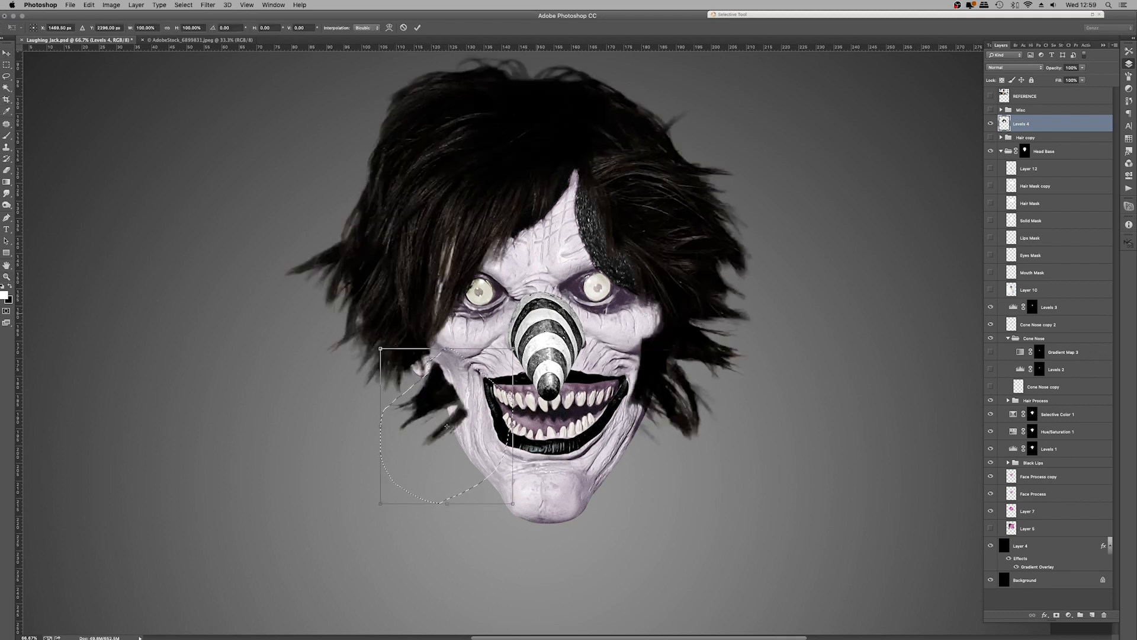
pyautogui.moveTo(530, 324); pyautogui.dragTo(544, 336)
pyautogui.press('Return')
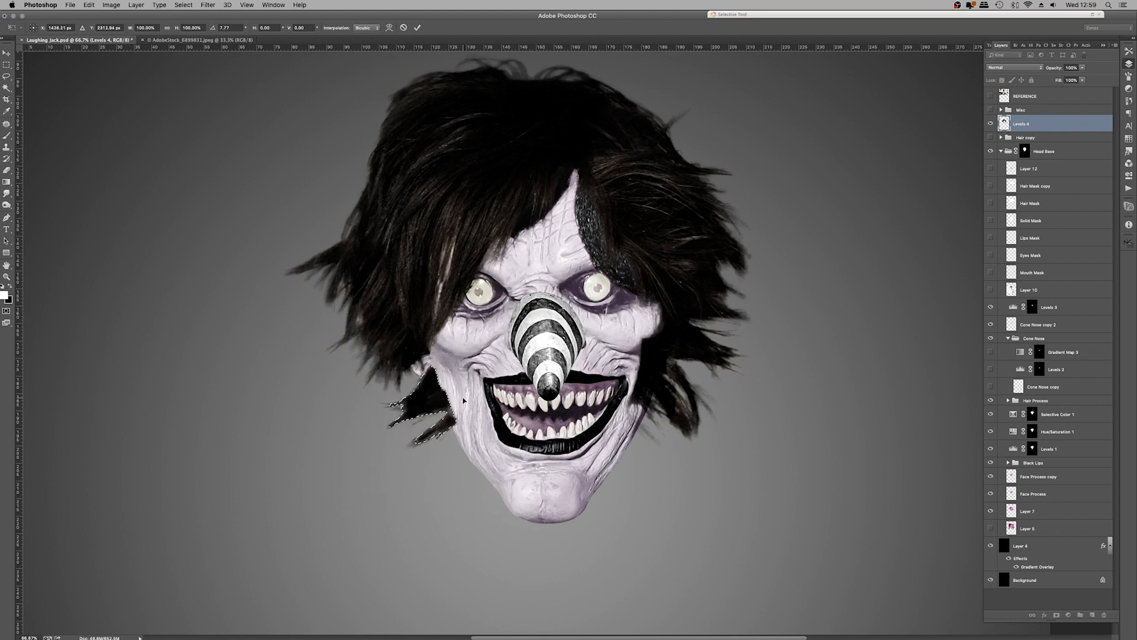
# Toggle the merged hair layer's visibility and hide it to check the masked head underneath
pyautogui.press('v')
pyautogui.click(990, 124)
pyautogui.click(990, 123)
pyautogui.click(990, 123)
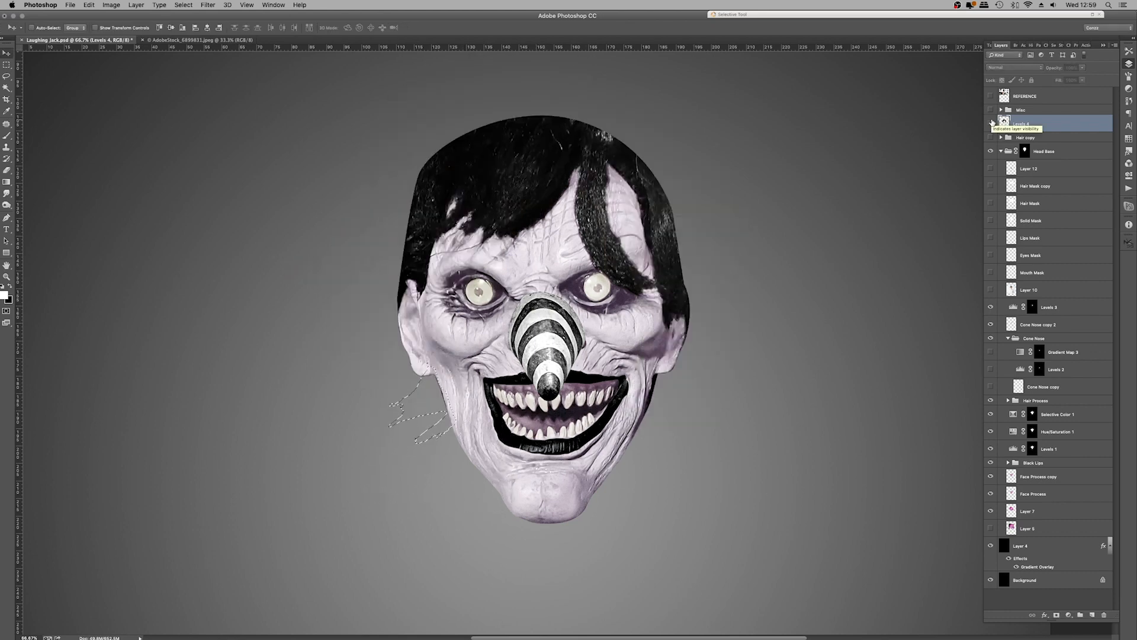
# Lasso the loose strands below the ear on the right side of the face and shift them slightly outward and down
pyautogui.click(6, 75)
pyautogui.moveTo(664, 321); pyautogui.dragTo(669, 315)
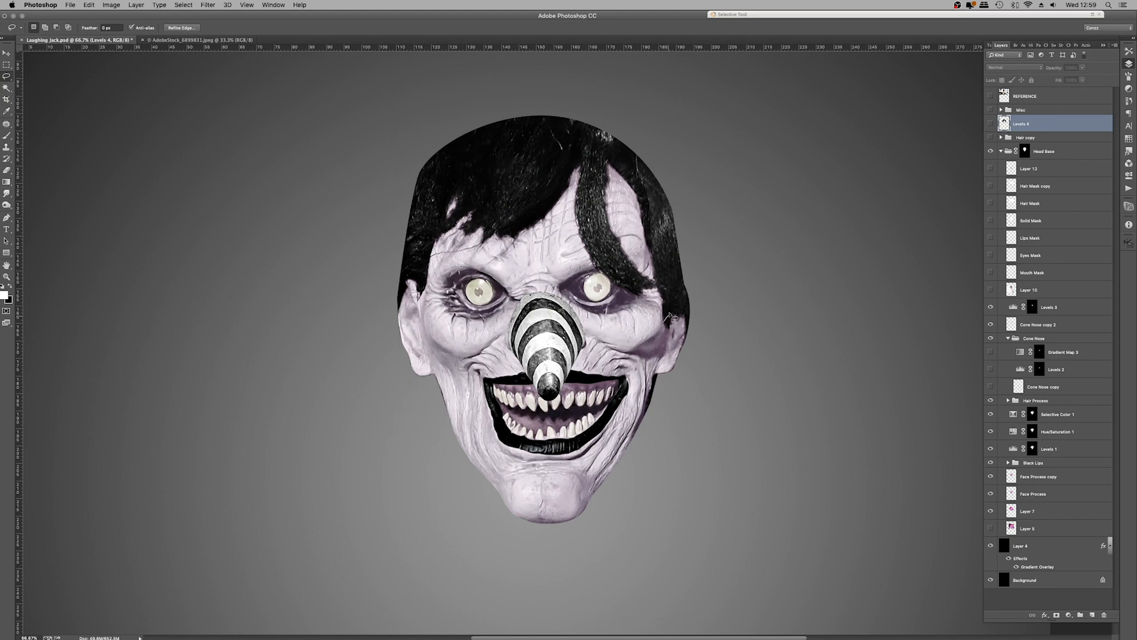
pyautogui.moveTo(736, 394)
pyautogui.mouseDown()
pyautogui.moveTo(592, 627)
pyautogui.moveTo(518, 459)
pyautogui.mouseUp()
pyautogui.click(990, 123)
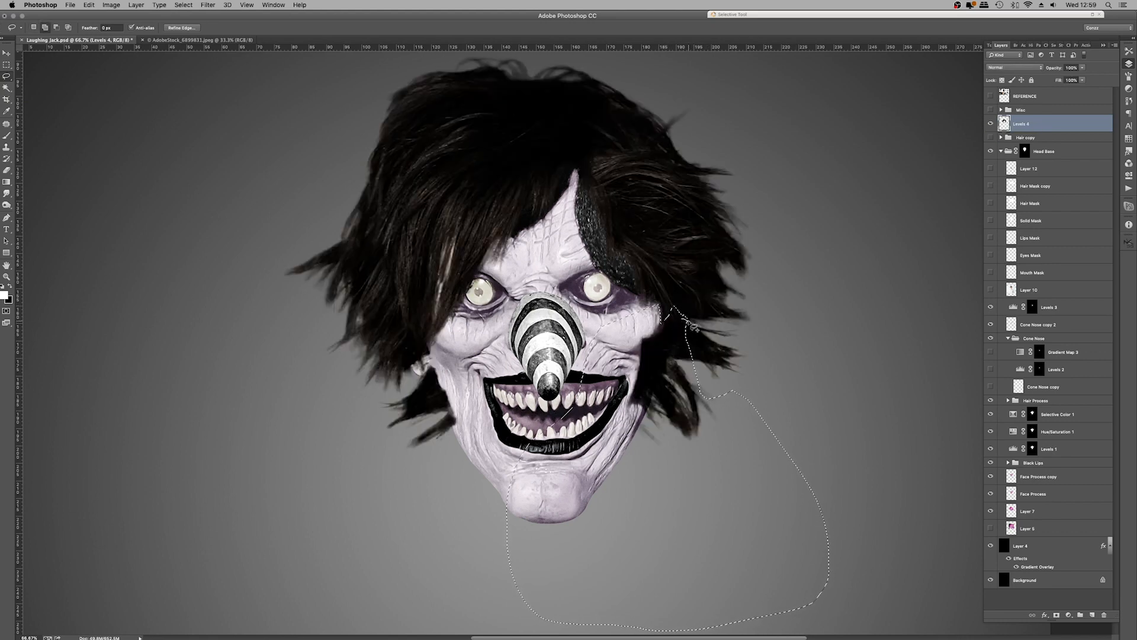
pyautogui.moveTo(722, 492); pyautogui.dragTo(723, 491)
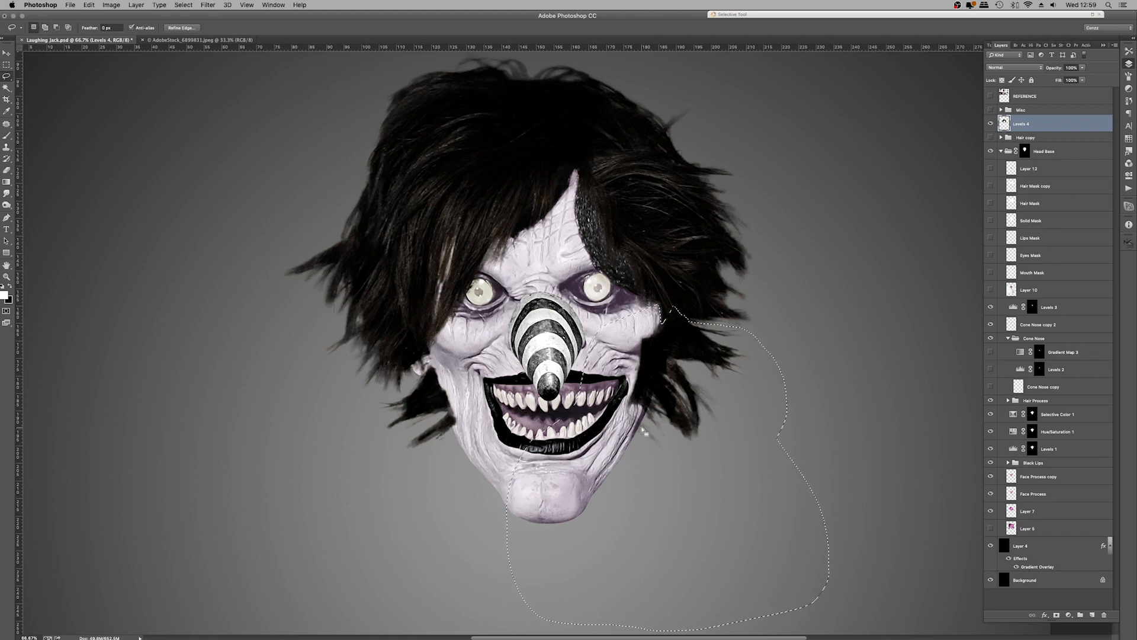
pyautogui.press('v')
pyautogui.moveTo(665, 376)
pyautogui.mouseDown()
pyautogui.moveTo(685, 419)
pyautogui.moveTo(680, 382)
pyautogui.mouseUp()
# Load the head outline as a selection, erase the hair covering both ears and jaw edges inside it with a resized Eraser, and deselect
pyautogui.keyDown('super'); pyautogui.click(1016, 200); pyautogui.keyUp('super')
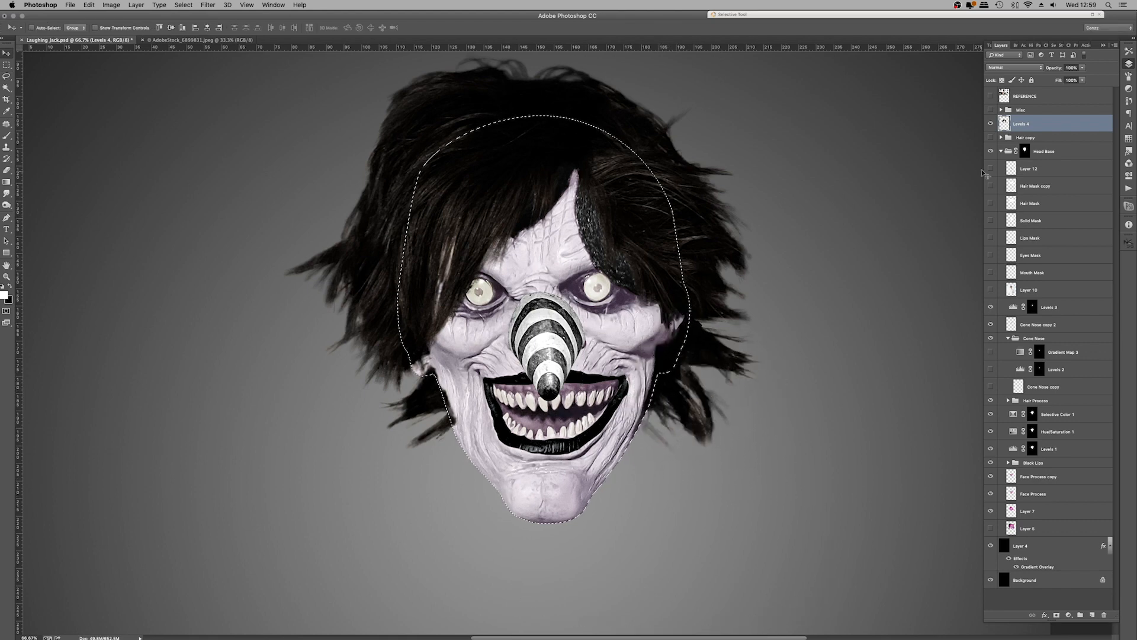
pyautogui.press('e')
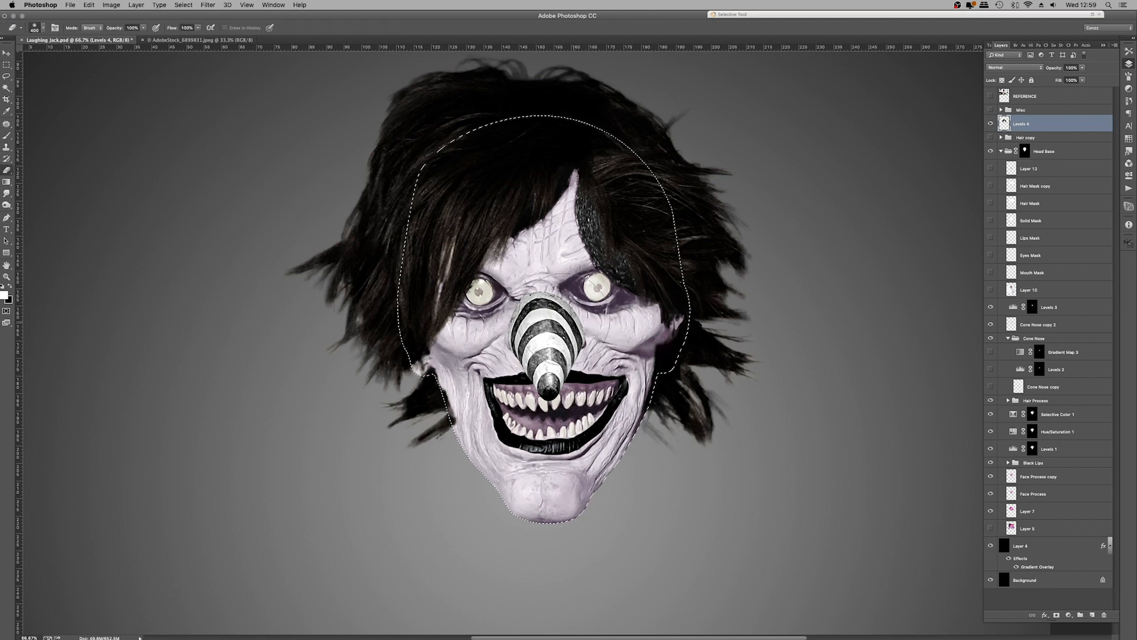
pyautogui.rightClick(632, 356)
pyautogui.click(633, 358)
pyautogui.click(629, 337)
pyautogui.press('Return')
pyautogui.moveTo(662, 355); pyautogui.dragTo(686, 328)
pyautogui.moveTo(662, 374); pyautogui.dragTo(649, 423)
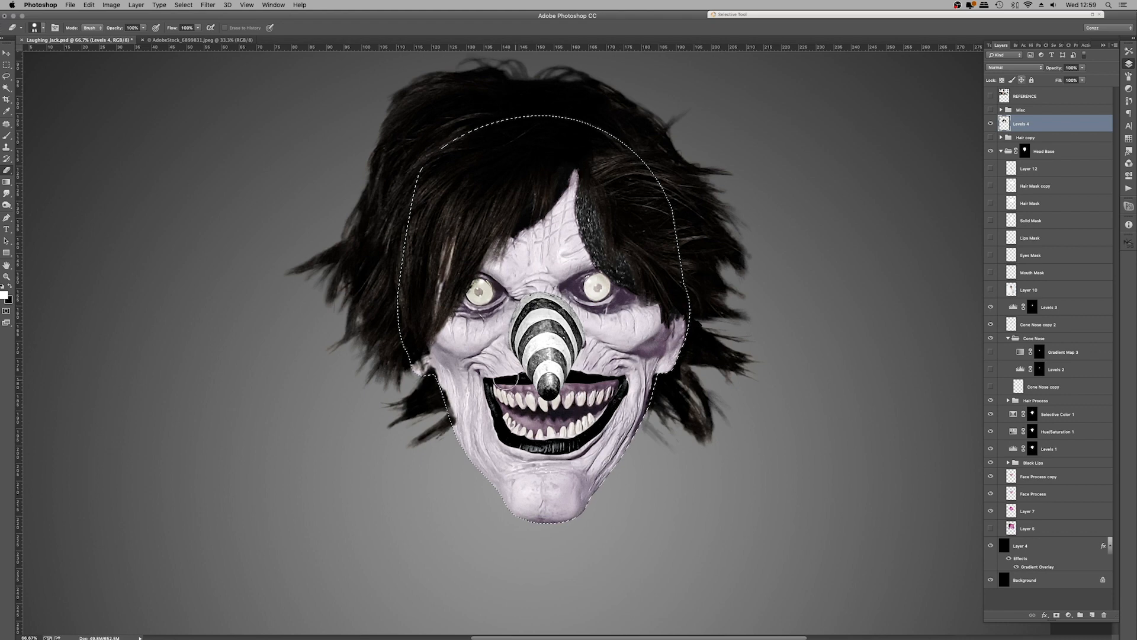
pyautogui.moveTo(424, 370); pyautogui.dragTo(453, 415)
pyautogui.press('super+d')
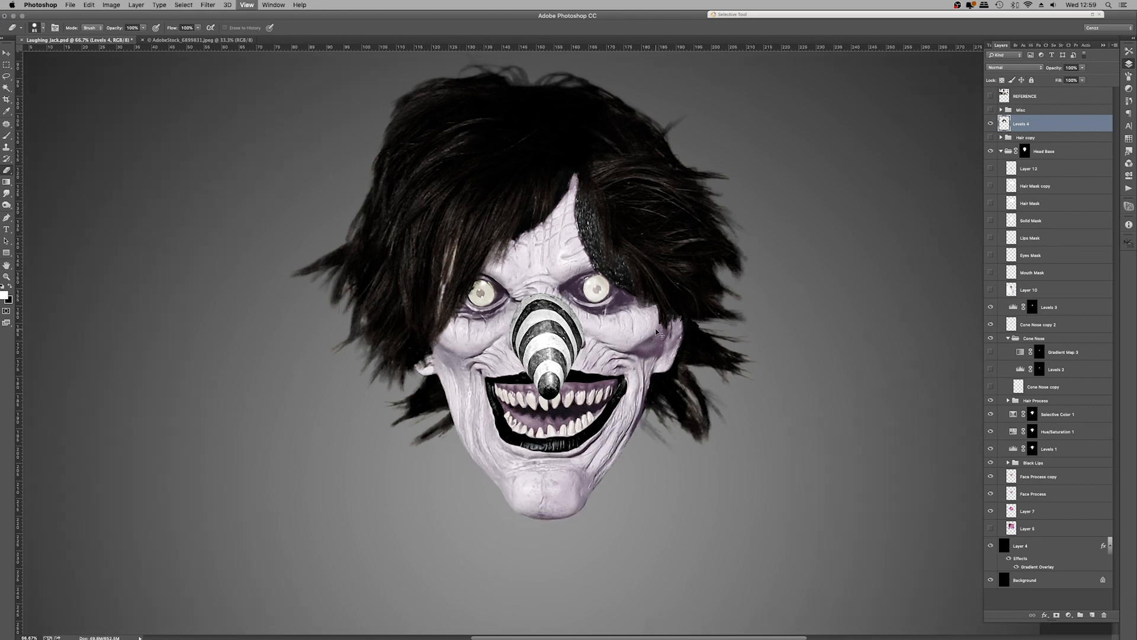
# Examine the head with its cleaned-up hair against the whole canvas
pyautogui.press('super+minus')
pyautogui.press('super+minus')
pyautogui.press('super+minus')
pyautogui.press('super+minus')
pyautogui.press('super+minus')
pyautogui.press('super+plus')
pyautogui.press('super+plus')
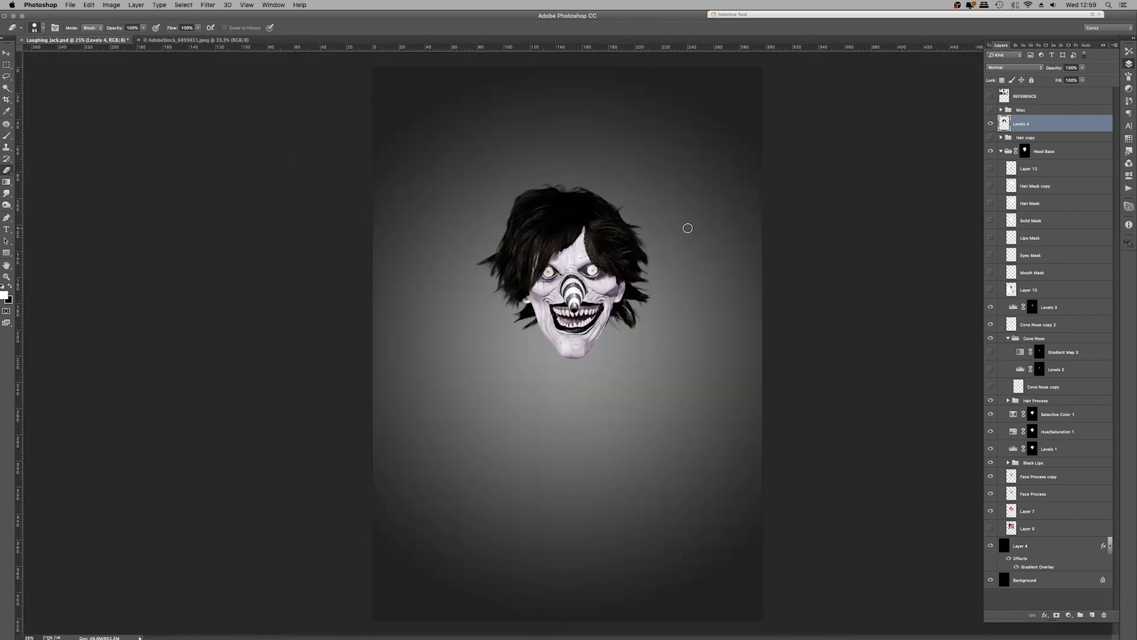
# Save the document and toggle the REFERENCE layer's visibility to compare the head with the reference images
pyautogui.press('super+s')
pyautogui.click(991, 96)
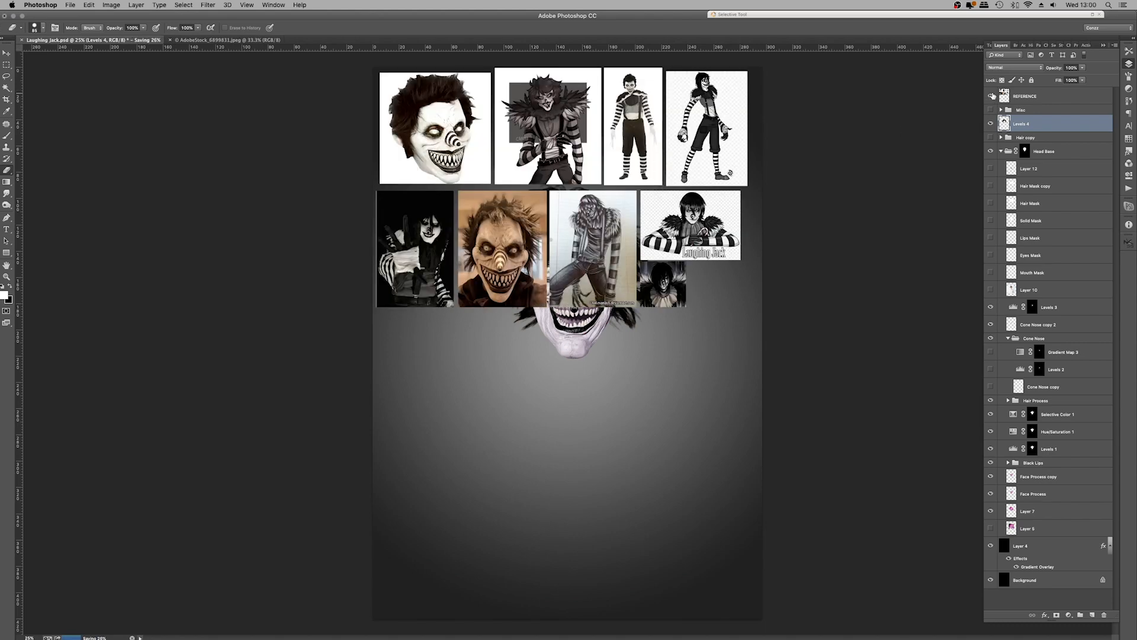
pyautogui.click(990, 96)
pyautogui.click(991, 95)
pyautogui.click(990, 96)
pyautogui.click(991, 96)
pyautogui.click(991, 96)
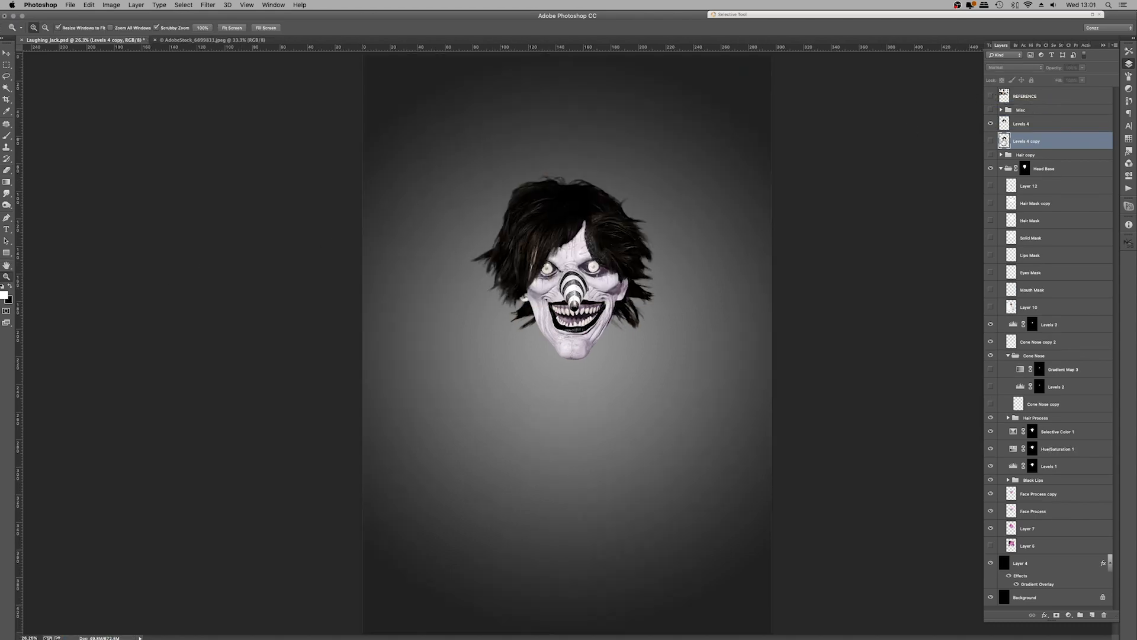
# Show the Levels 4 copy hair layer and move the duplicate hair into the empty area below the head
pyautogui.click(991, 141)
pyautogui.press('v')
pyautogui.moveTo(641, 251); pyautogui.dragTo(583, 444)
pyautogui.moveTo(560, 397); pyautogui.dragTo(547, 418)
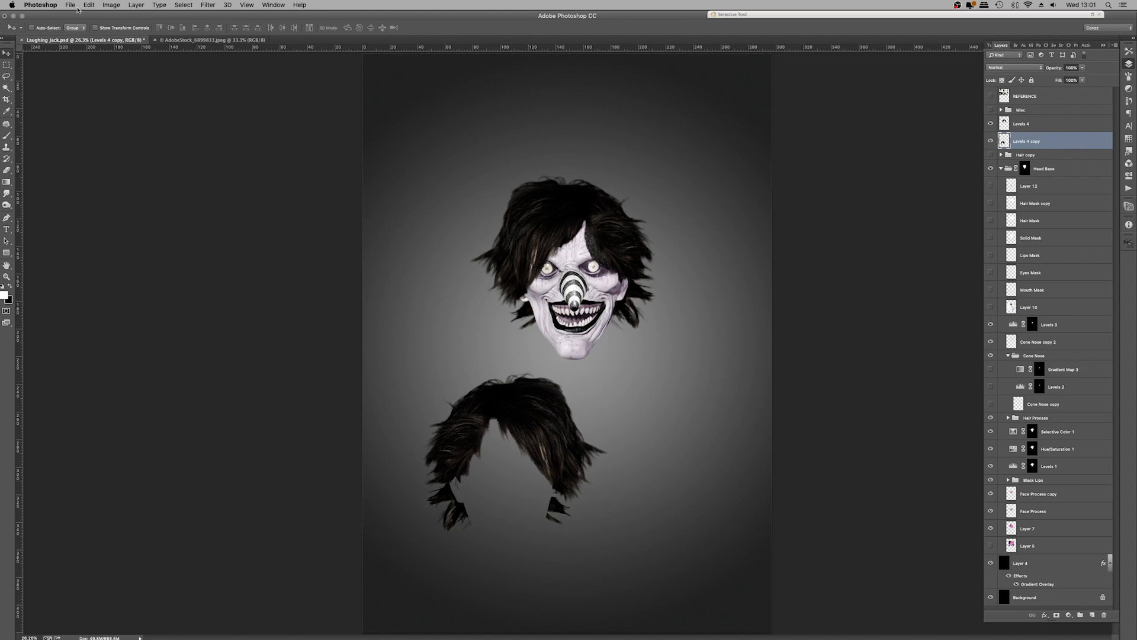
# Warp the duplicate hair, stretching its lower-right corner outward and bending its middle and upper edge into a new shape
pyautogui.click(87, 5)
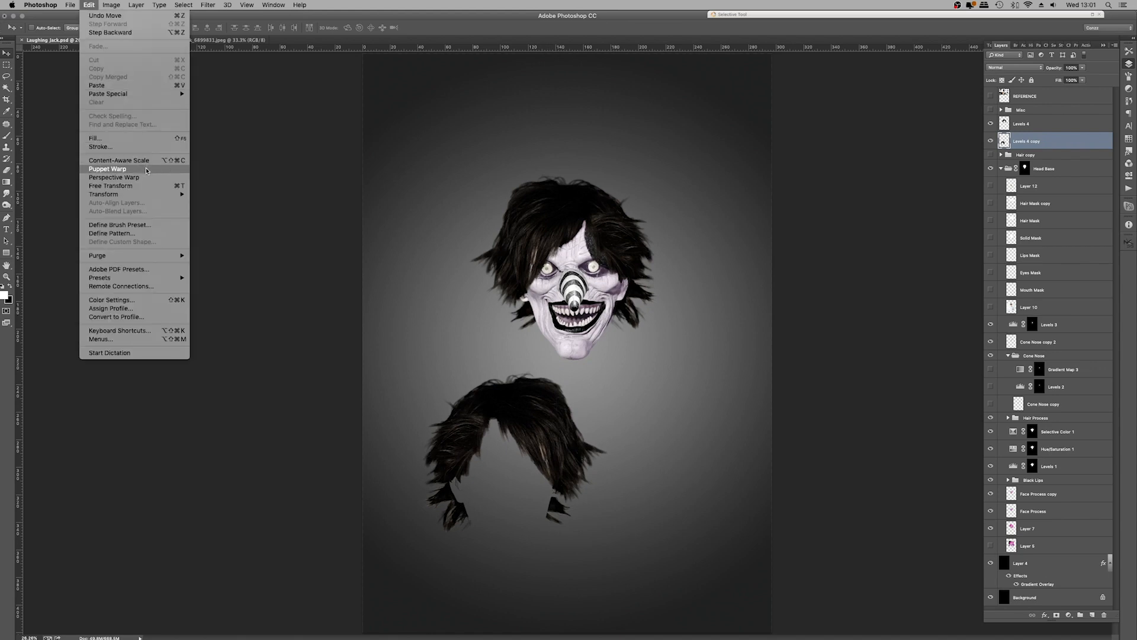
pyautogui.moveTo(148, 195)
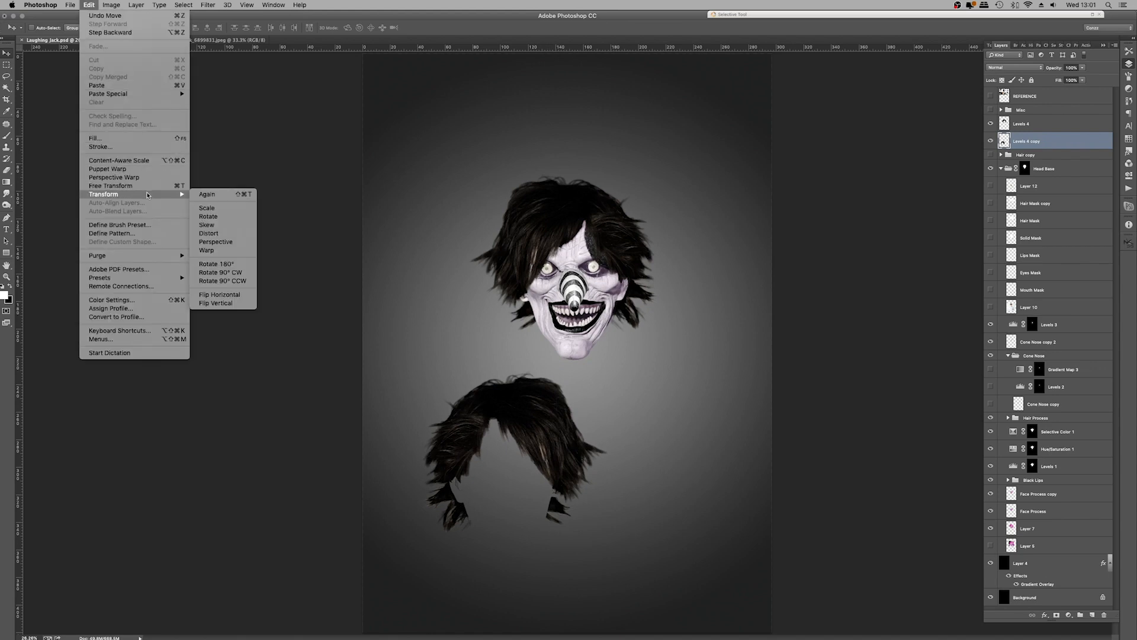
pyautogui.click(207, 250)
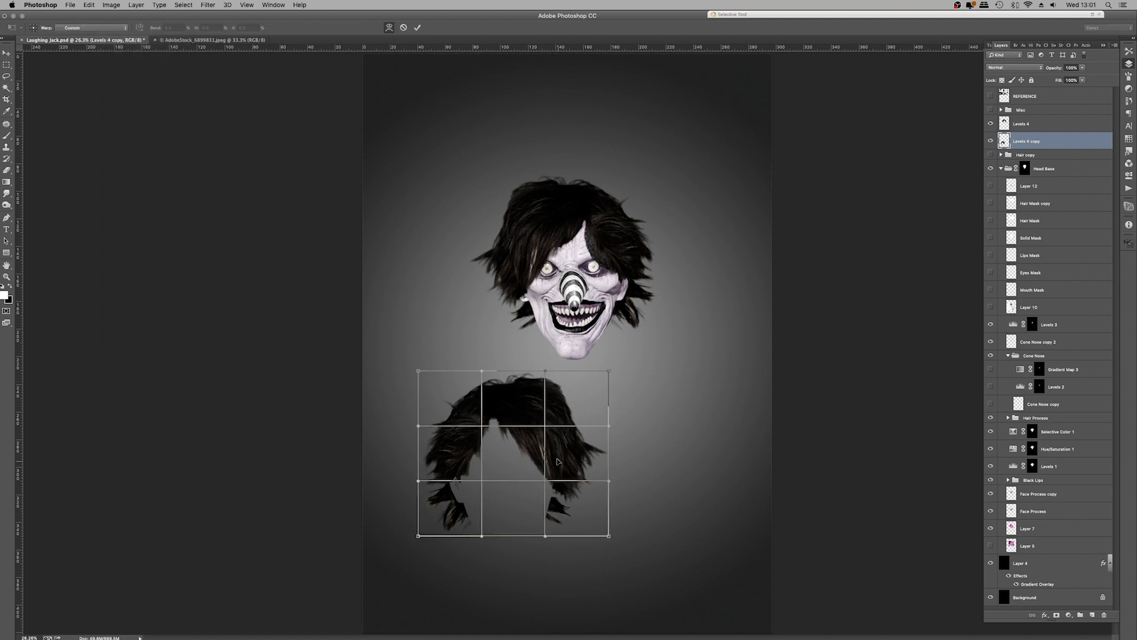
pyautogui.moveTo(526, 437); pyautogui.dragTo(522, 467)
pyautogui.moveTo(611, 536); pyautogui.dragTo(613, 444)
pyautogui.moveTo(474, 381); pyautogui.dragTo(511, 371)
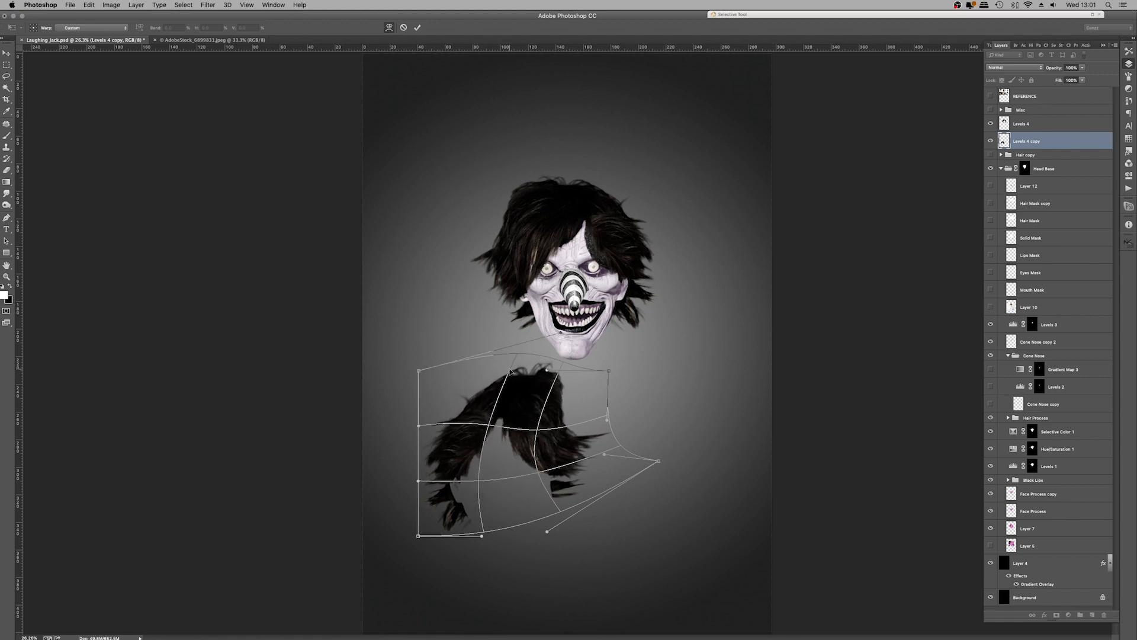
pyautogui.press('Return')
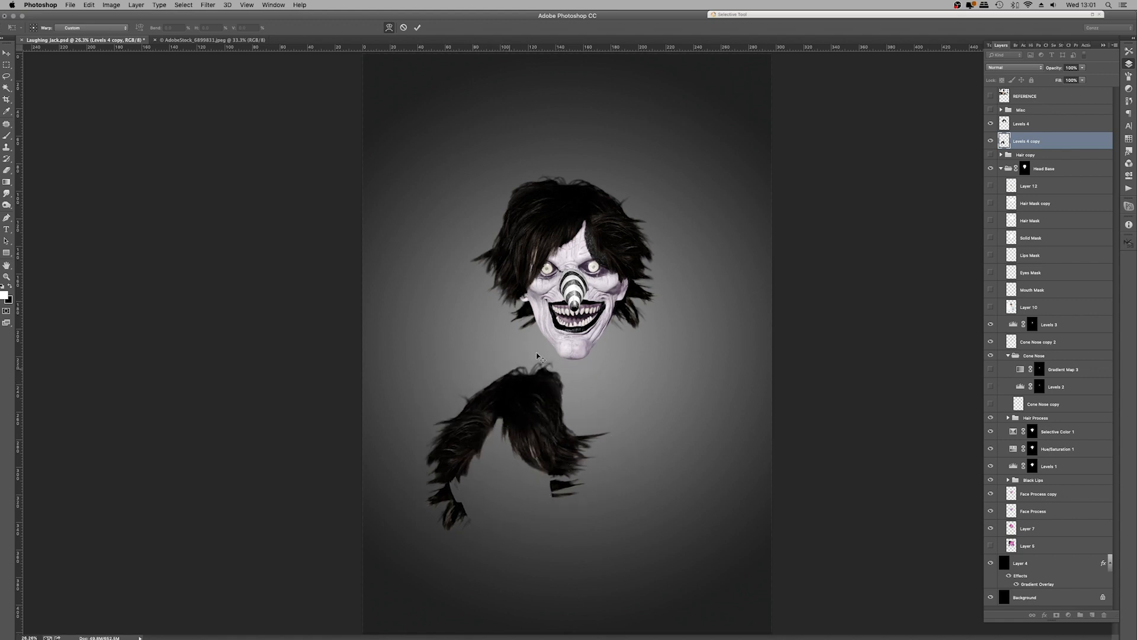
# Move the warped hair copy back over the head and rotate it slightly to align with the existing hair
pyautogui.moveTo(533, 426); pyautogui.dragTo(610, 231)
pyautogui.hotkey('ctrl', 't')
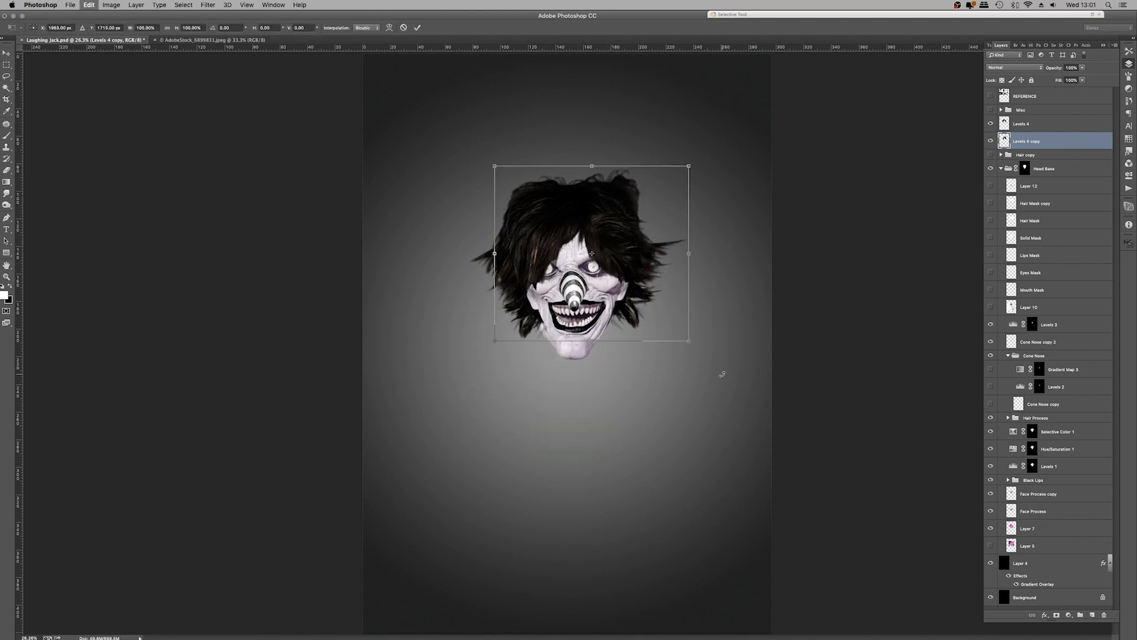
pyautogui.moveTo(723, 373); pyautogui.dragTo(717, 368)
pyautogui.moveTo(631, 303); pyautogui.dragTo(632, 300)
pyautogui.press('Return')
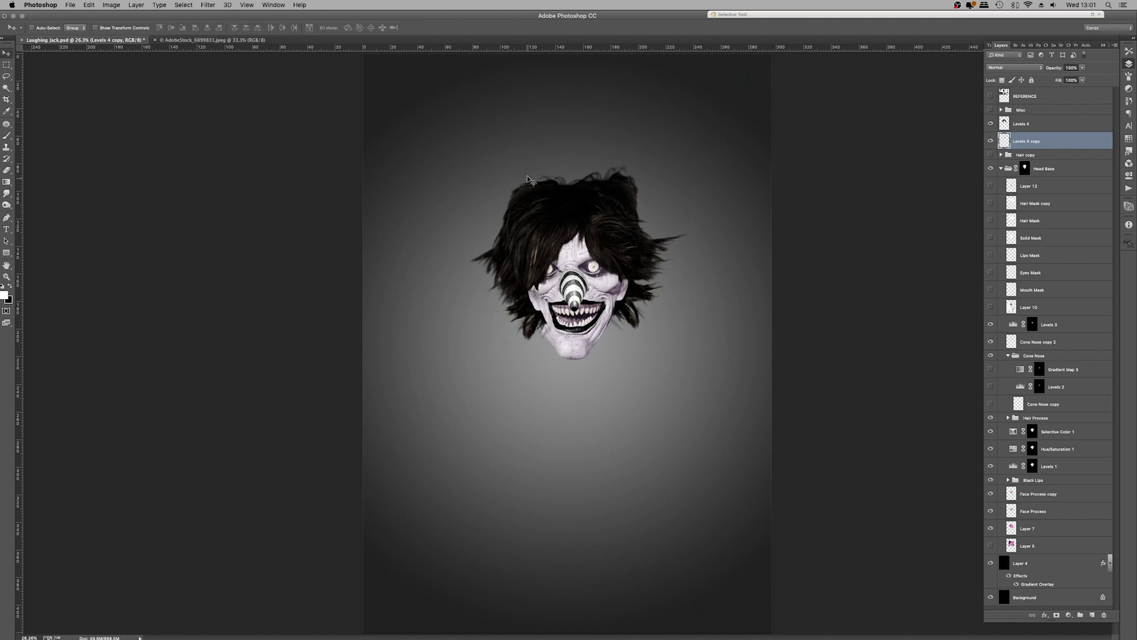
# Mask the Levels 4 copy layer so only a lassoed area over the right side of the forehead stays visible
pyautogui.click(6, 76)
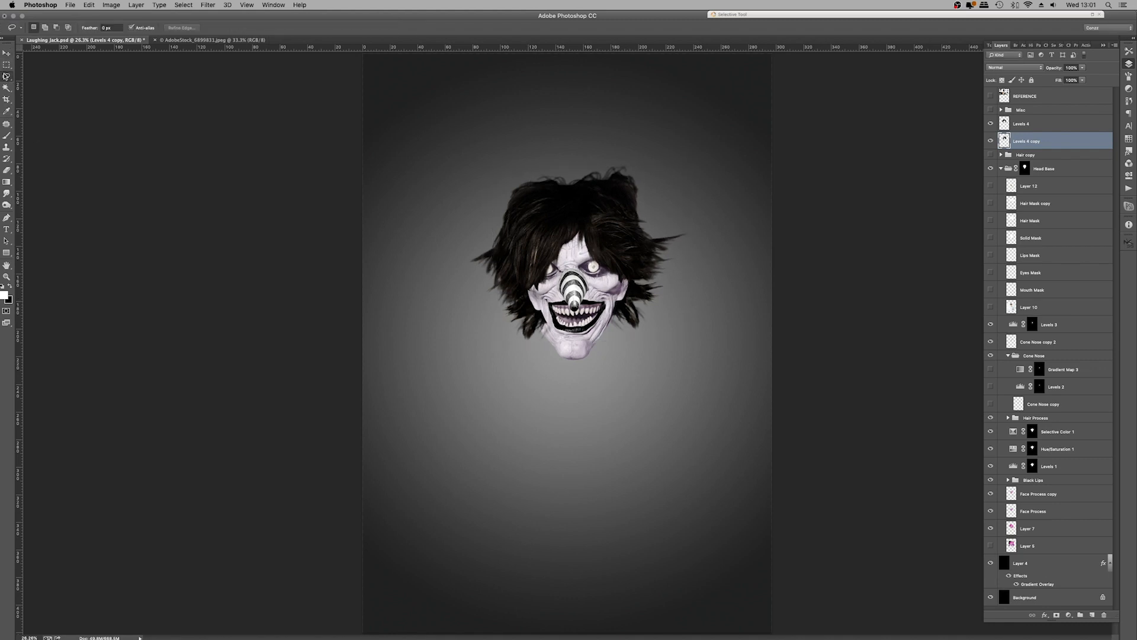
pyautogui.click(1057, 616)
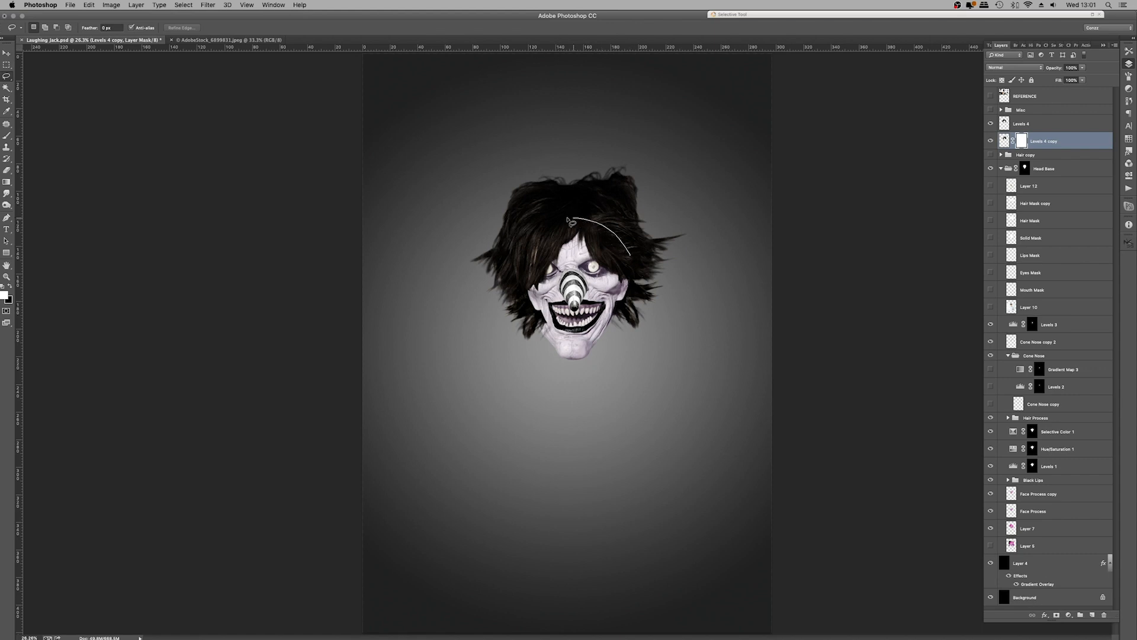
pyautogui.moveTo(635, 276); pyautogui.dragTo(635, 277)
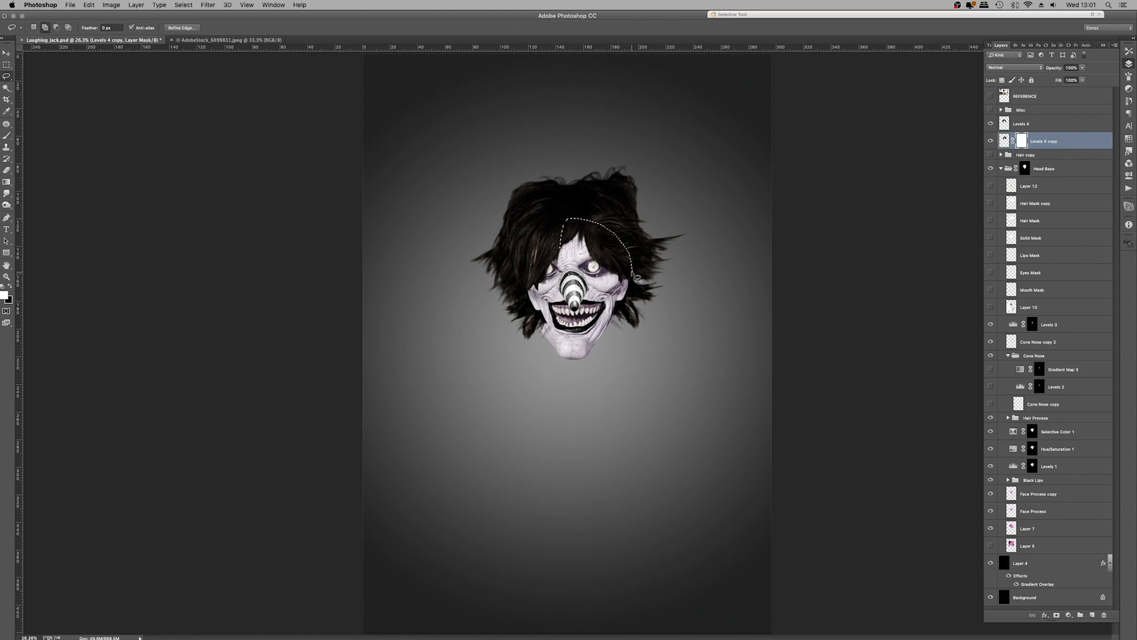
pyautogui.press('super+shift+i')
pyautogui.press('BackSpace')
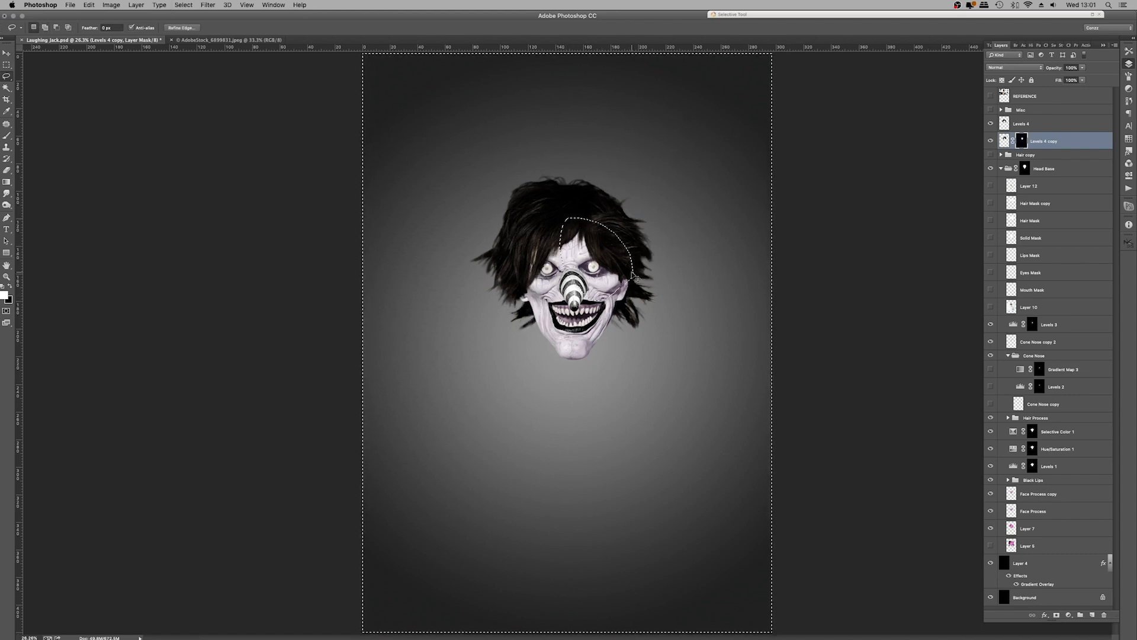
pyautogui.press('super+d')
# Examine the blended hair at different magnifications and compare it with the REFERENCE images
pyautogui.press('super+plus')
pyautogui.press('super+plus')
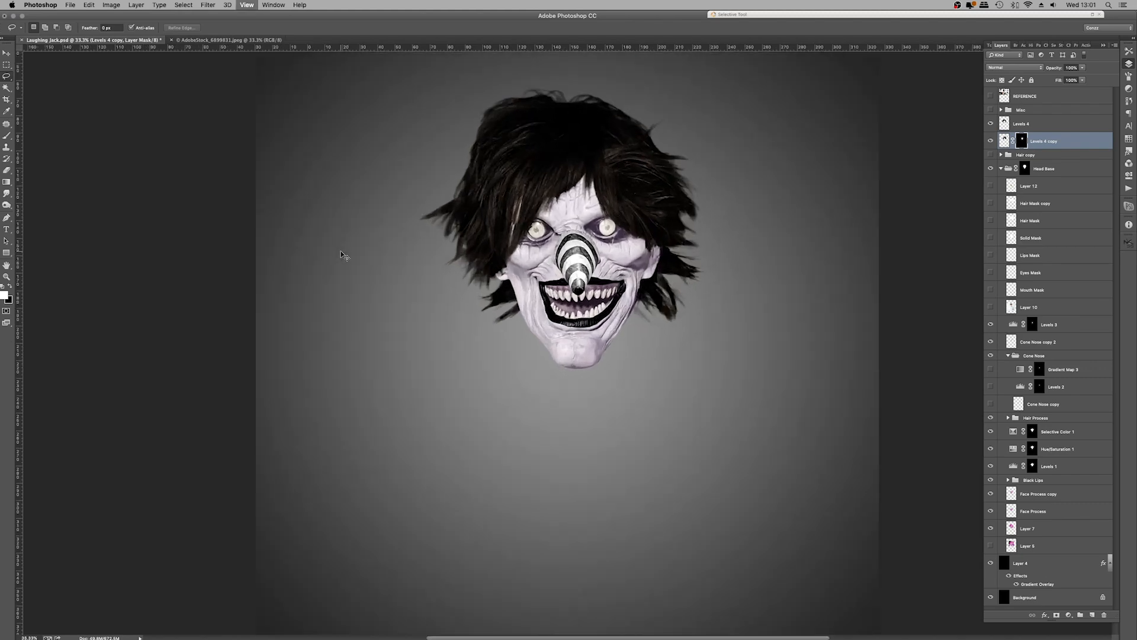
pyautogui.scroll(5, 413, 326)
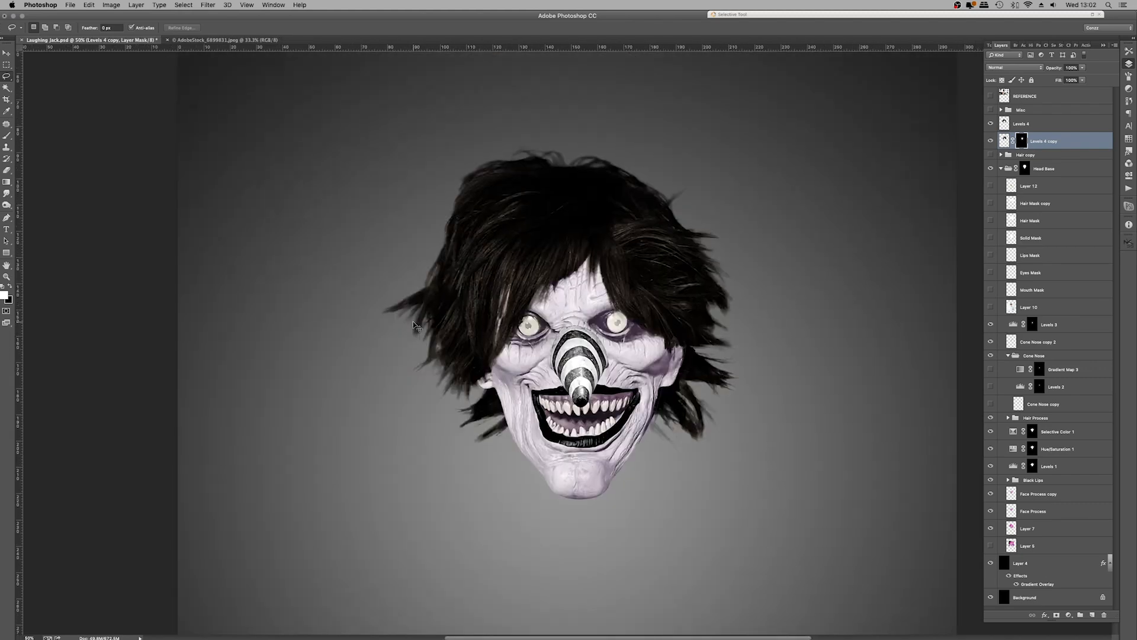
pyautogui.press('super+minus')
pyautogui.press('super+minus')
pyautogui.press('super+minus')
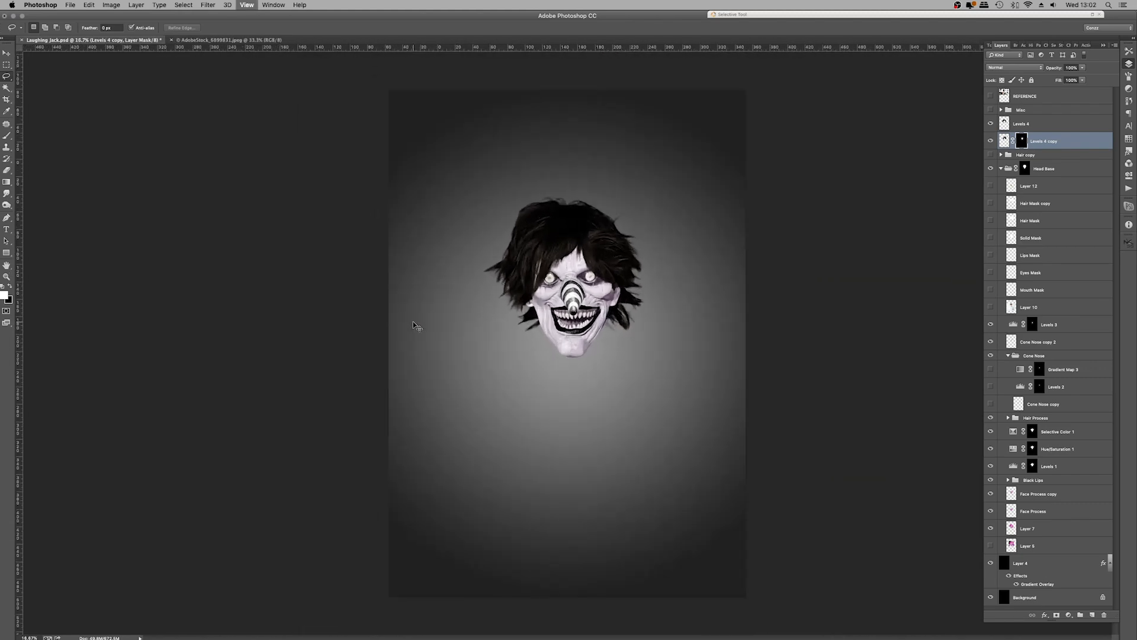
pyautogui.press('super+plus')
pyautogui.press('super+plus')
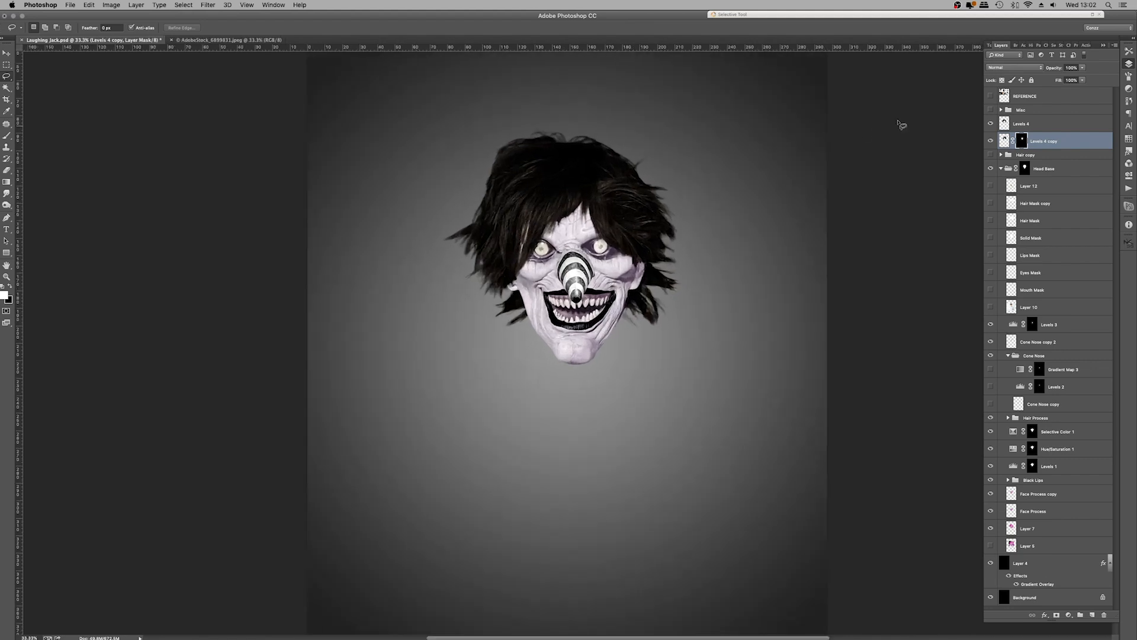
pyautogui.click(990, 97)
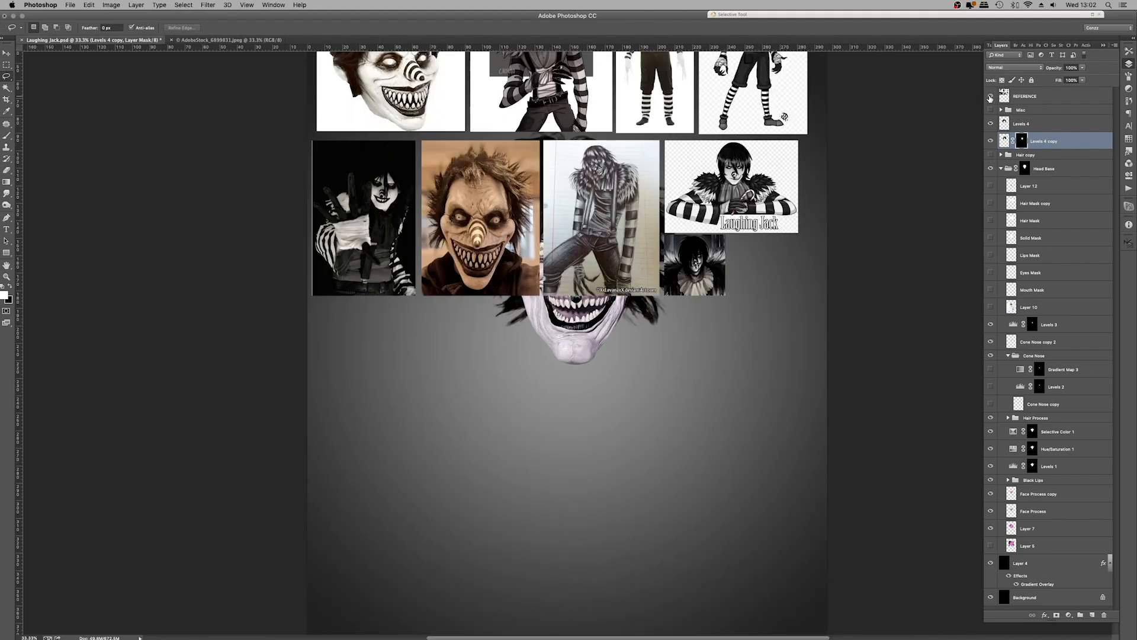
pyautogui.click(990, 97)
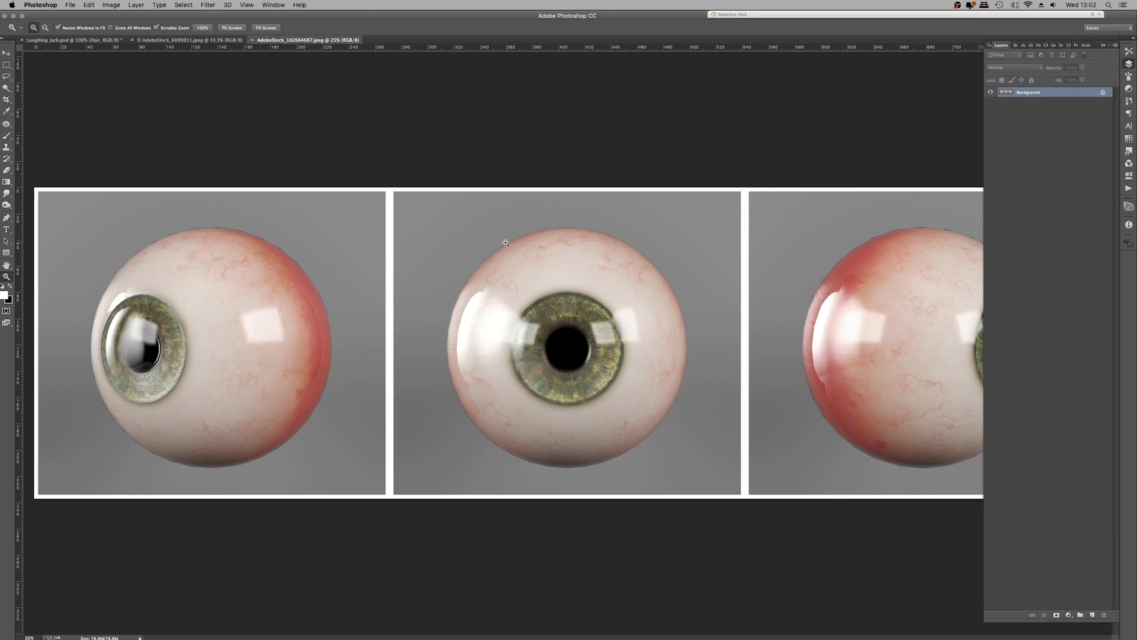
# Select the middle eyeball in the stock image with a circular marquee and nudge the selection to fit its outline
pyautogui.moveTo(7, 65); pyautogui.dragTo(47, 74)
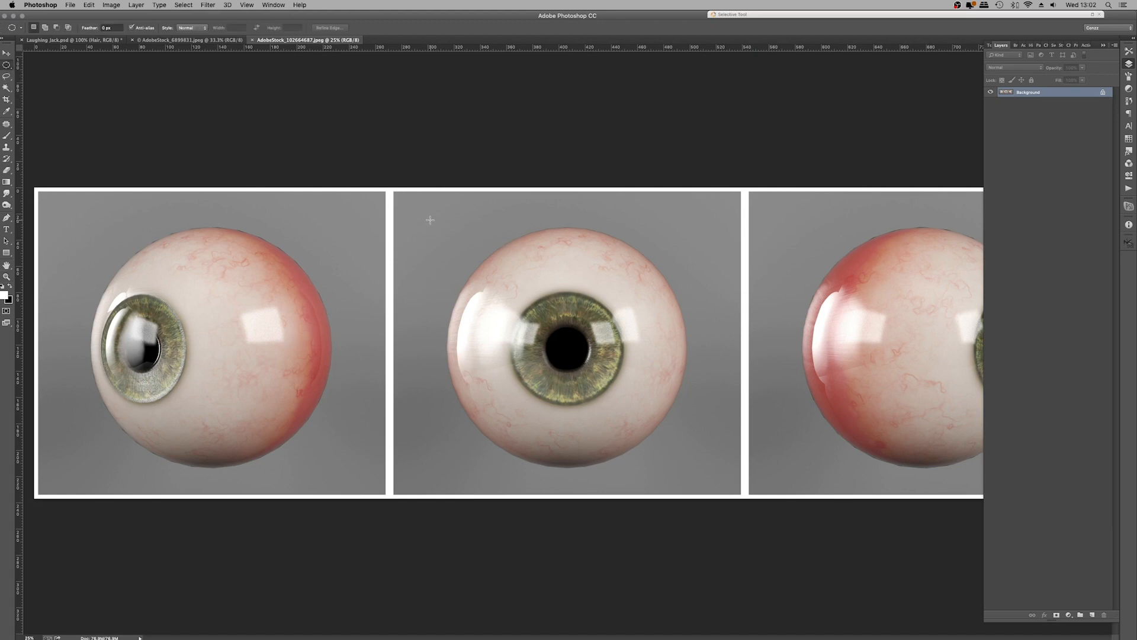
pyautogui.moveTo(430, 220); pyautogui.dragTo(672, 463)
pyautogui.hotkey('shift', 'Right')
pyautogui.hotkey('shift', 'Right')
pyautogui.hotkey('shift', 'Right')
pyautogui.hotkey('shift', 'Right')
pyautogui.hotkey('shift', 'Right')
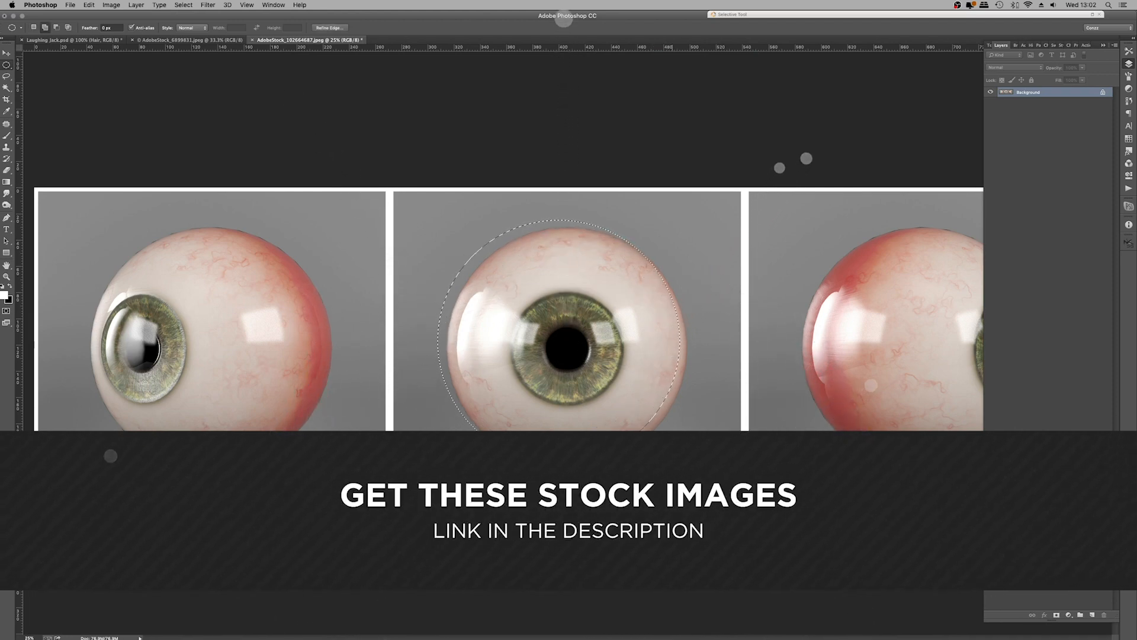
pyautogui.hotkey('shift', 'Right')
pyautogui.hotkey('shift', 'Right')
pyautogui.hotkey('shift', 'Right')
pyautogui.hotkey('shift', 'Right')
pyautogui.hotkey('shift', 'Right')
pyautogui.hotkey('shift', 'Down')
pyautogui.hotkey('shift', 'Down')
pyautogui.hotkey('shift', 'Down')
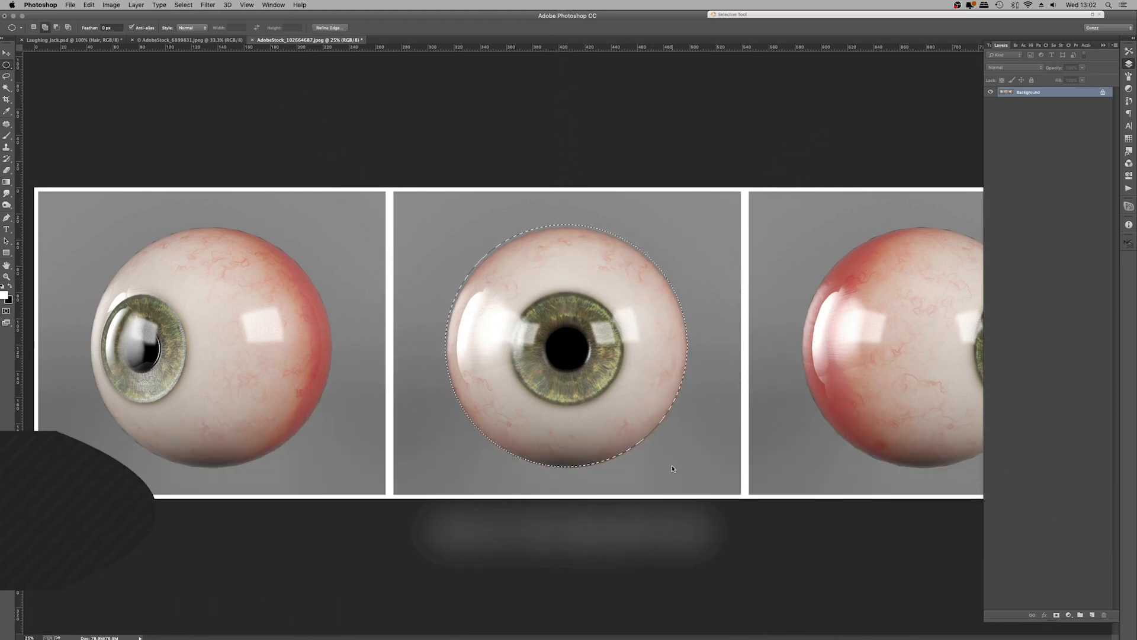
pyautogui.hotkey('shift', 'Down')
pyautogui.hotkey('shift', 'Down')
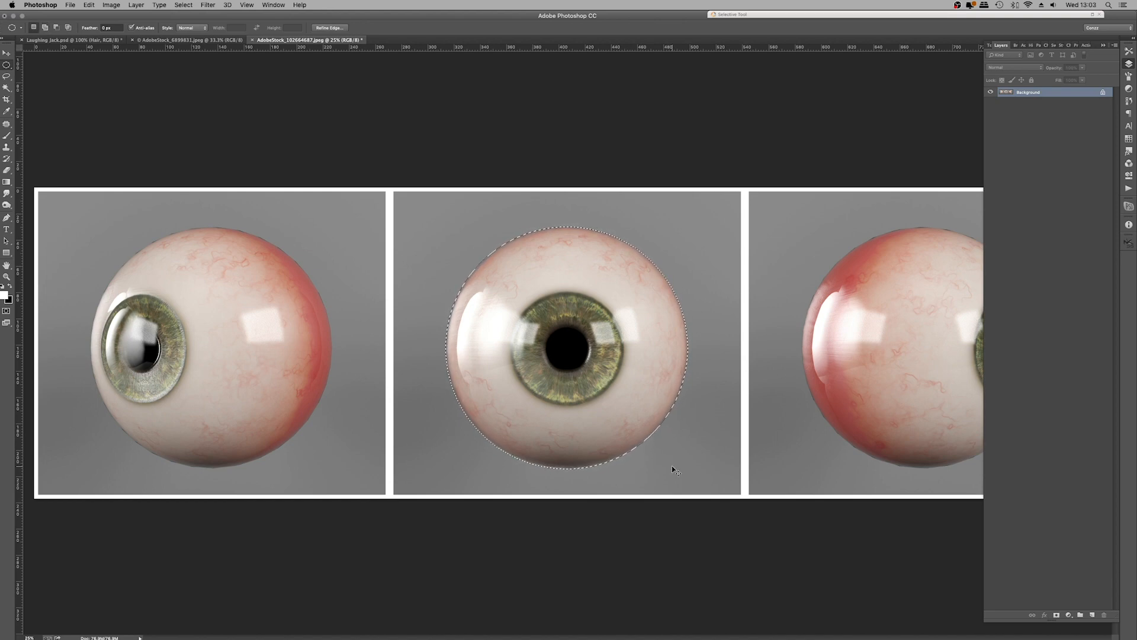
# In Laughing Jack.psd, create a new group between Hair and Head Base and mask it with the Eyes Mask selection
pyautogui.click(71, 39)
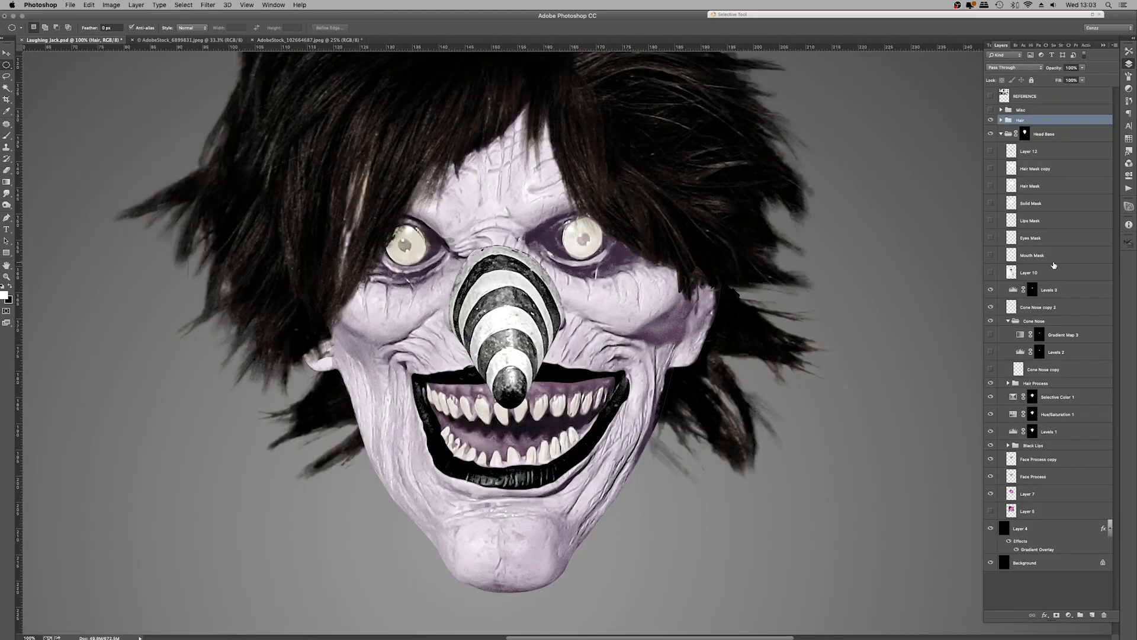
pyautogui.press('super+g')
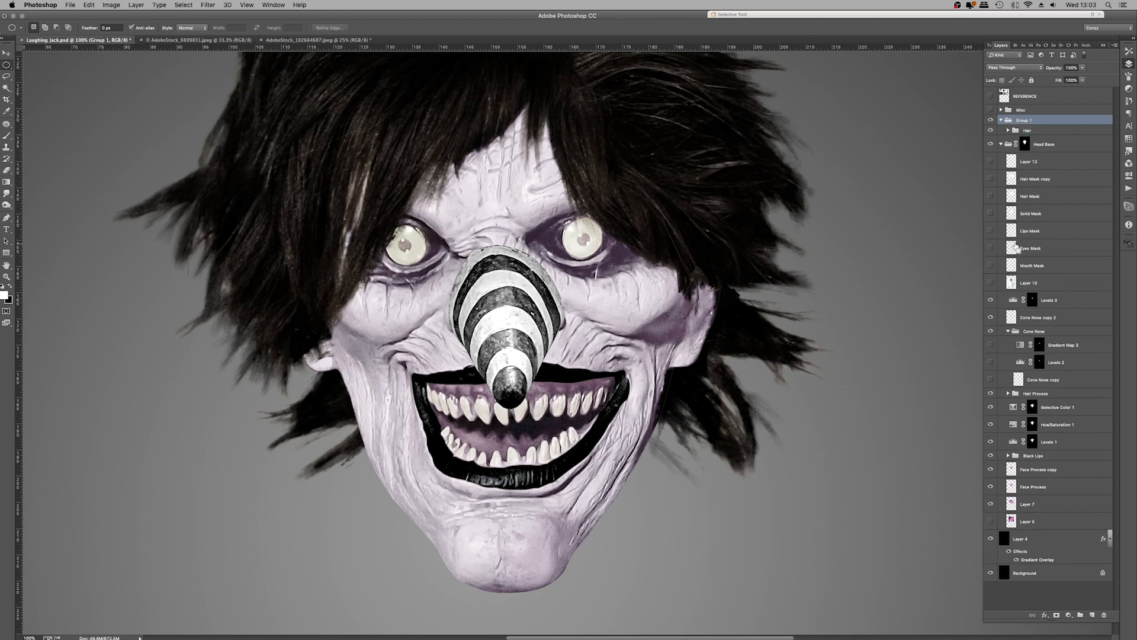
pyautogui.keyDown('super'); pyautogui.click(1016, 247); pyautogui.keyUp('super')
pyautogui.click(1058, 617)
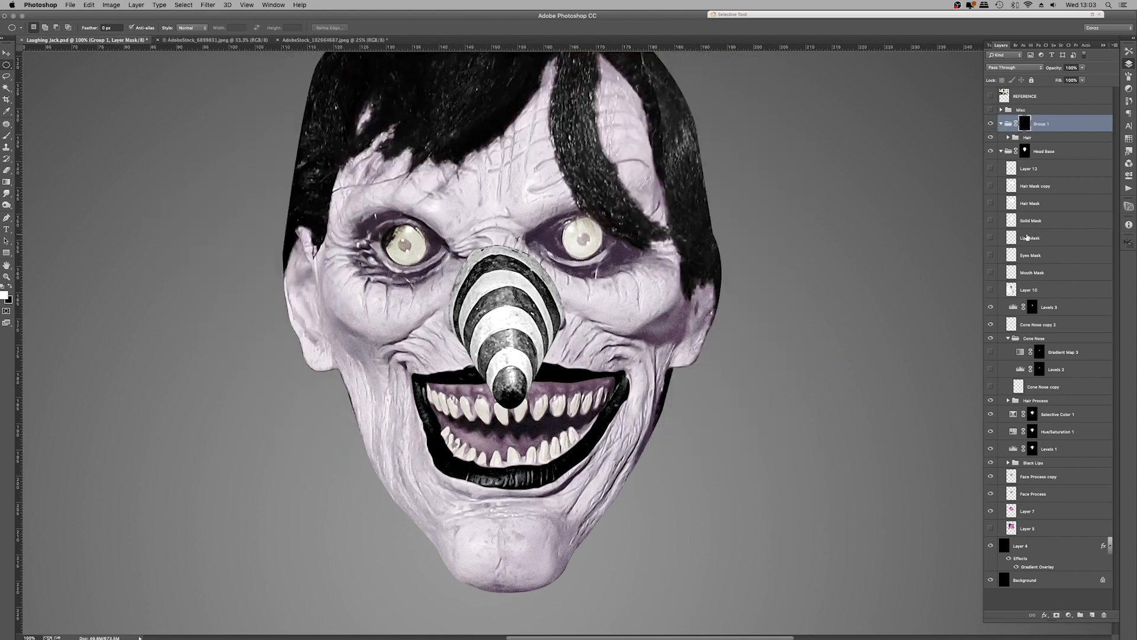
pyautogui.press('super+z')
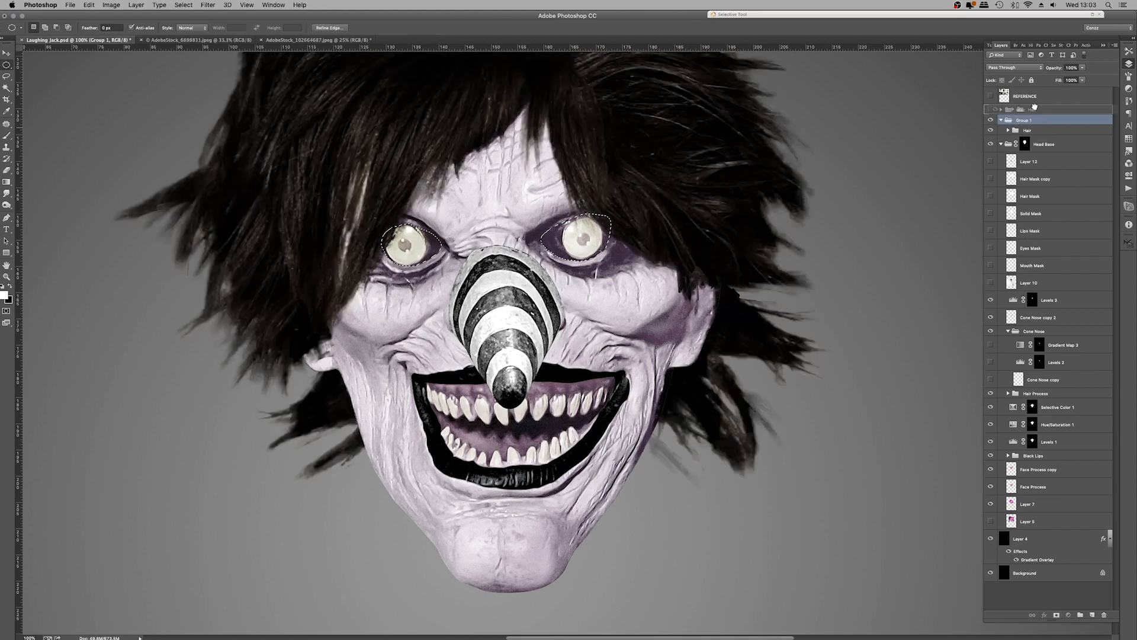
pyautogui.moveTo(1034, 107); pyautogui.dragTo(1037, 114)
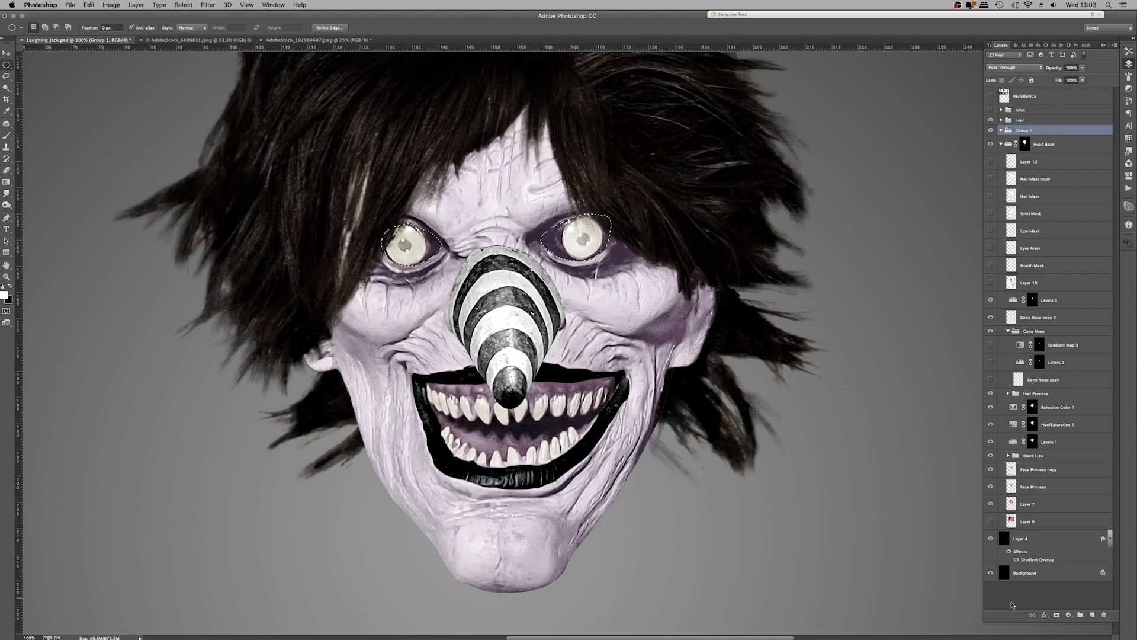
pyautogui.click(1056, 615)
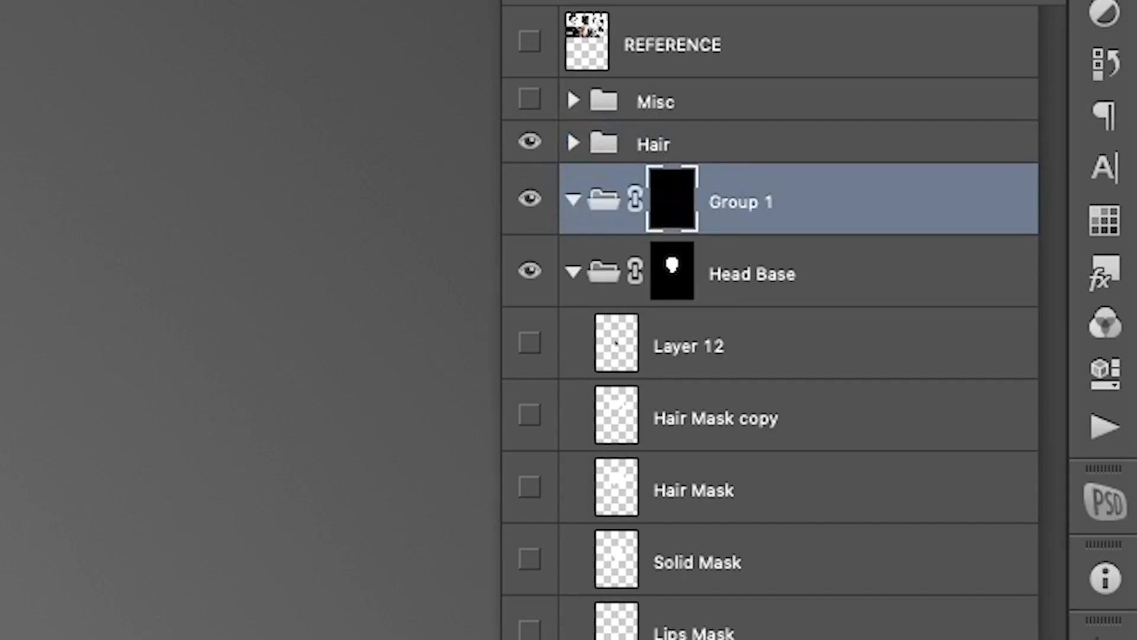
# Paste the stock eyeball into the masked group, scale it down and place it over the image's left eye
pyautogui.press('super+v')
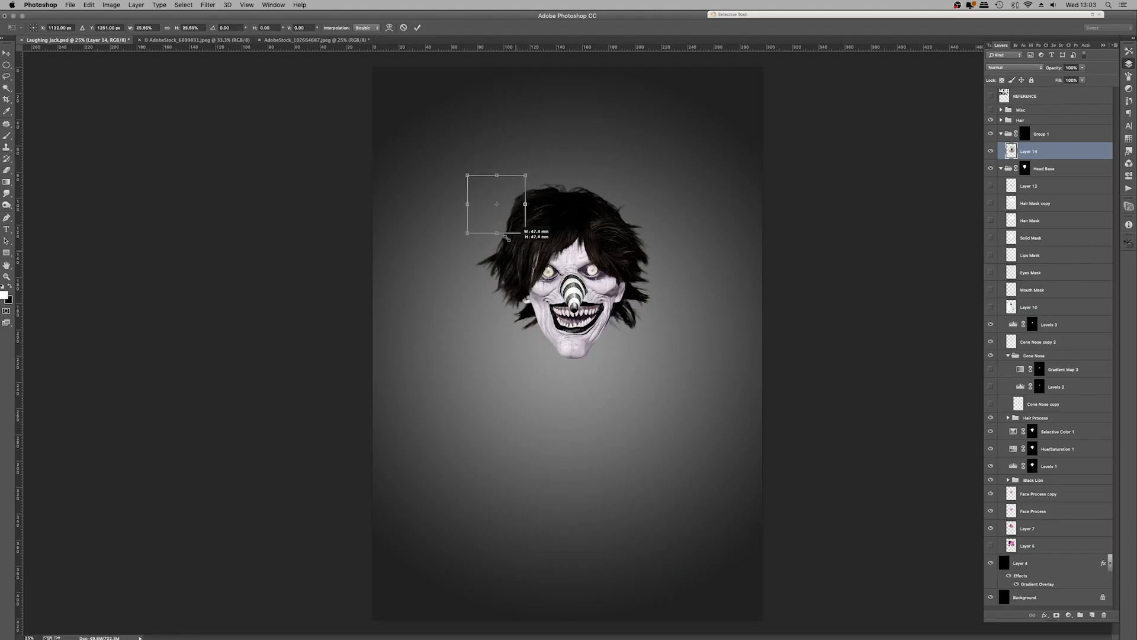
pyautogui.moveTo(515, 236); pyautogui.dragTo(509, 218)
pyautogui.moveTo(504, 213); pyautogui.dragTo(554, 275)
pyautogui.moveTo(545, 272); pyautogui.dragTo(551, 279)
# Shrink the eyeball further to fit the left eye socket, centre it there and apply the transform
pyautogui.press('super+plus')
pyautogui.press('super+plus')
pyautogui.press('super+plus')
pyautogui.press('super+plus')
pyautogui.scroll(3, 444, 223)
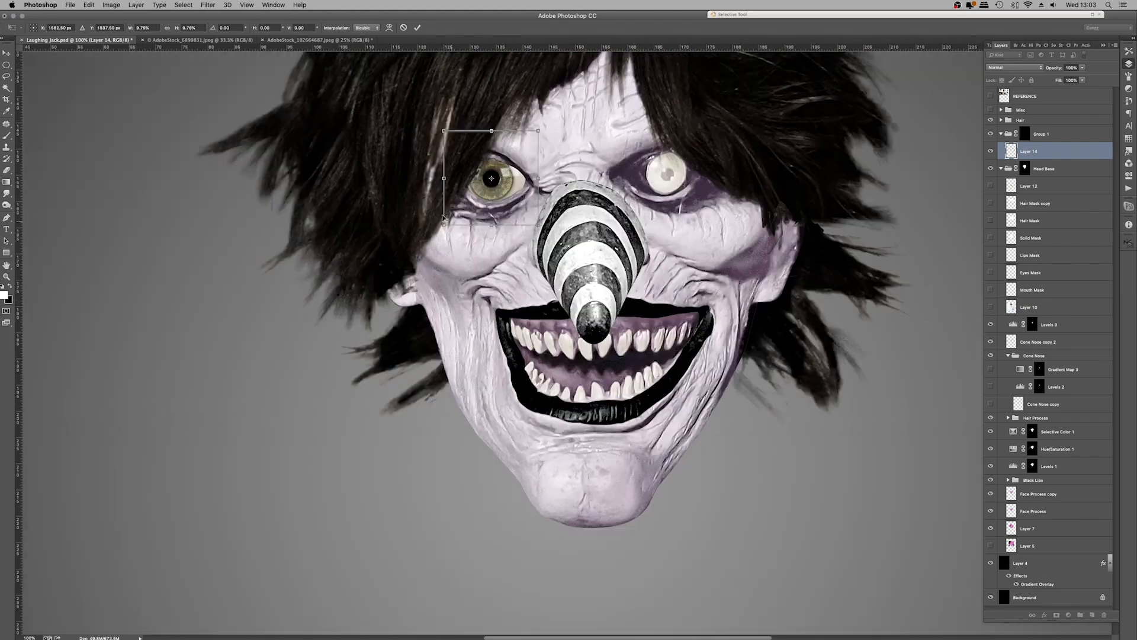
pyautogui.moveTo(446, 224); pyautogui.dragTo(479, 188)
pyautogui.moveTo(514, 172); pyautogui.dragTo(551, 183)
pyautogui.press('Return')
# Rename the pasted eye layer as Eyeball
pyautogui.press('m')
pyautogui.click(6, 277)
pyautogui.moveTo(546, 276); pyautogui.dragTo(521, 278)
pyautogui.press('v')
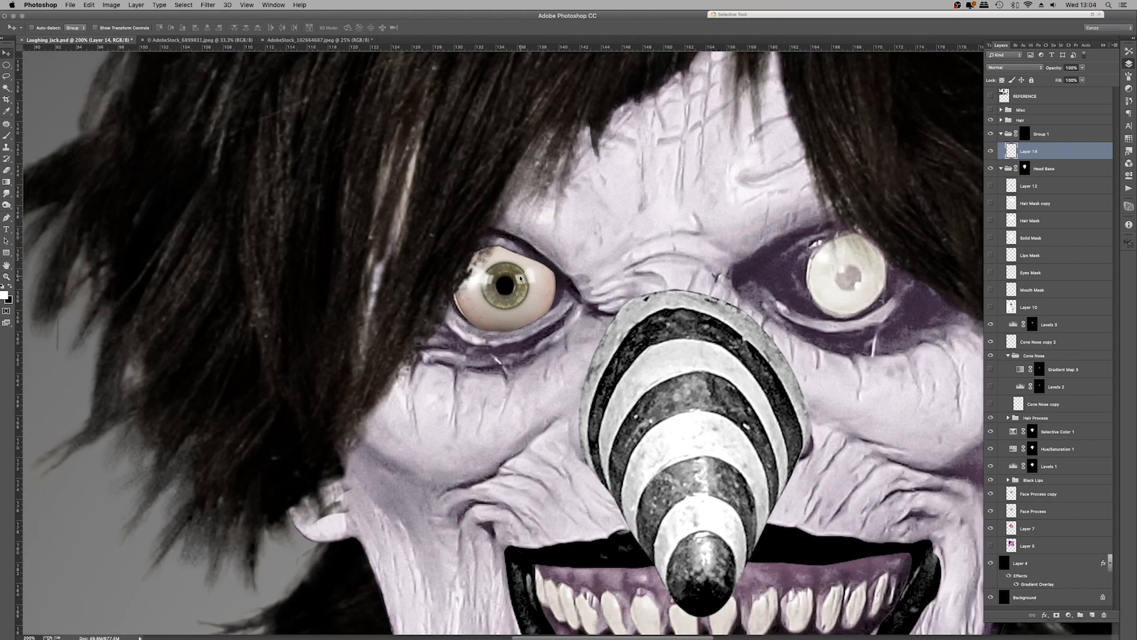
pyautogui.write('Eyeball')
pyautogui.press('Return')
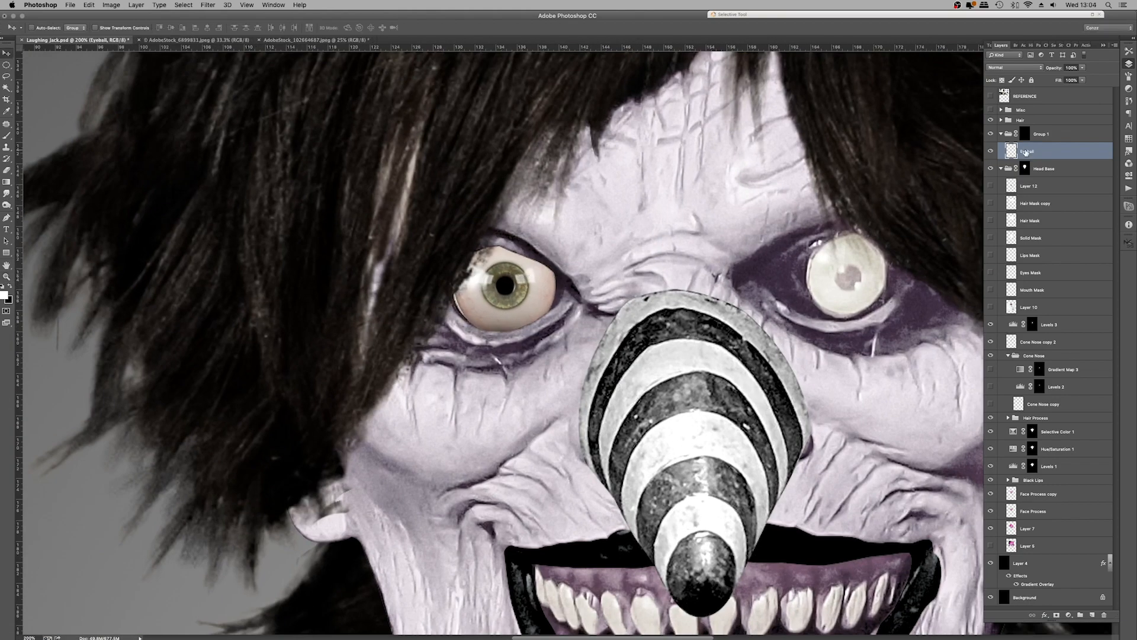
# Add a new layer named Iris Mask above the Eyeball layer
pyautogui.press('super+shift+n')
pyautogui.write('Ir')
pyautogui.press('Return')
pyautogui.press('super+plus')
pyautogui.press('super+plus')
pyautogui.press('super+plus')
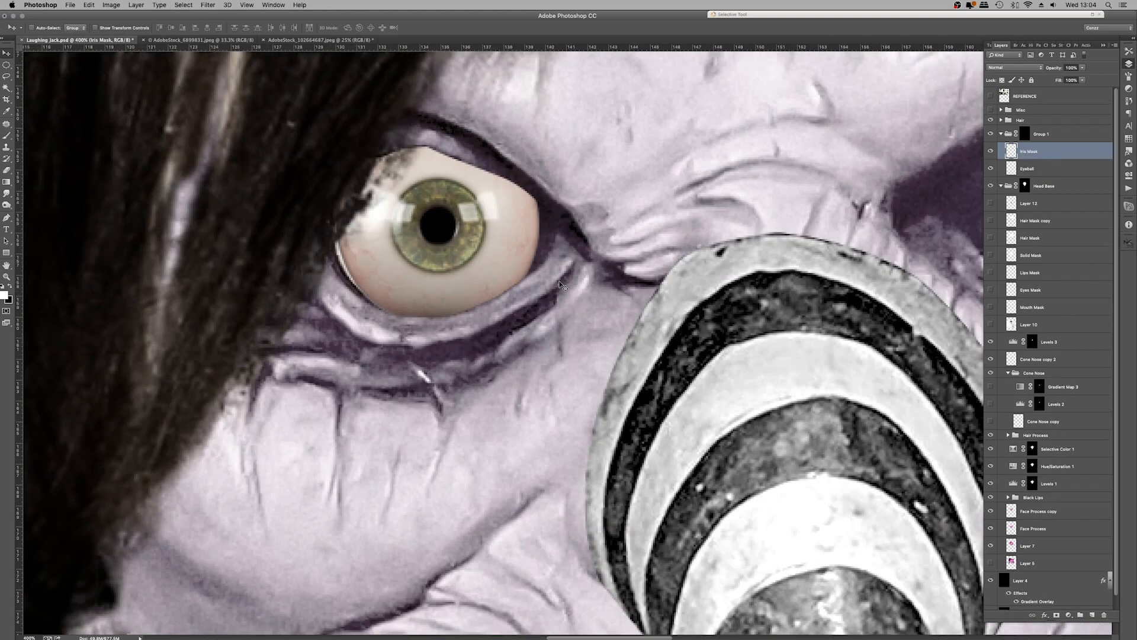
# Outline the iris with the Pen tool, fill it with white on the Iris Mask layer and hide that layer
pyautogui.press('p')
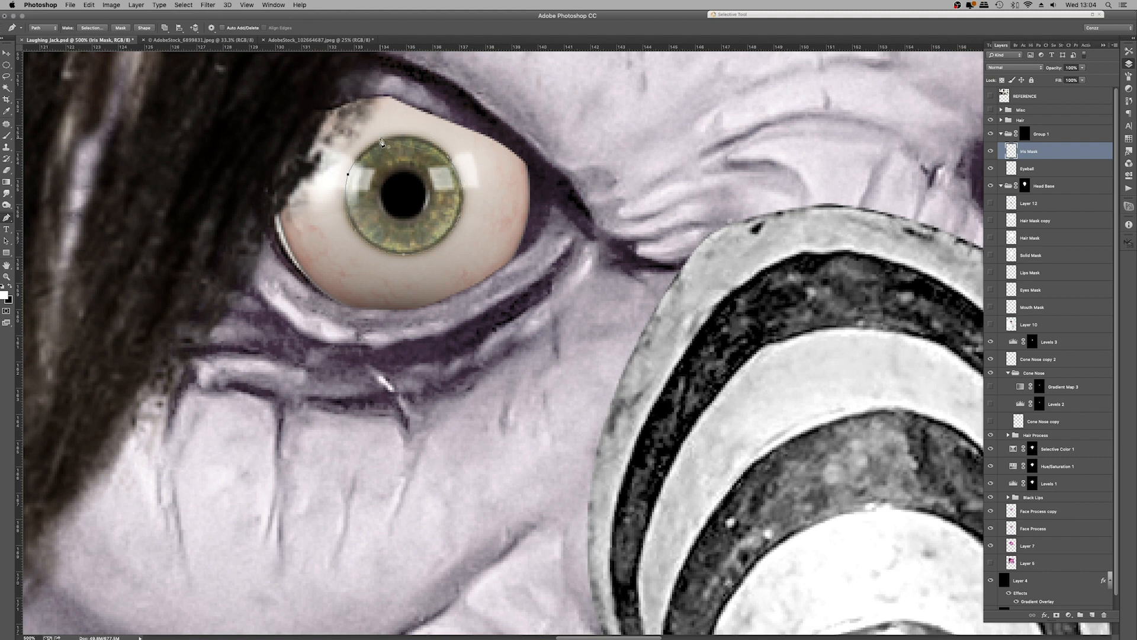
pyautogui.rightClick(511, 194)
pyautogui.click(554, 249)
pyautogui.press('Return')
pyautogui.rightClick(528, 207)
pyautogui.click(548, 224)
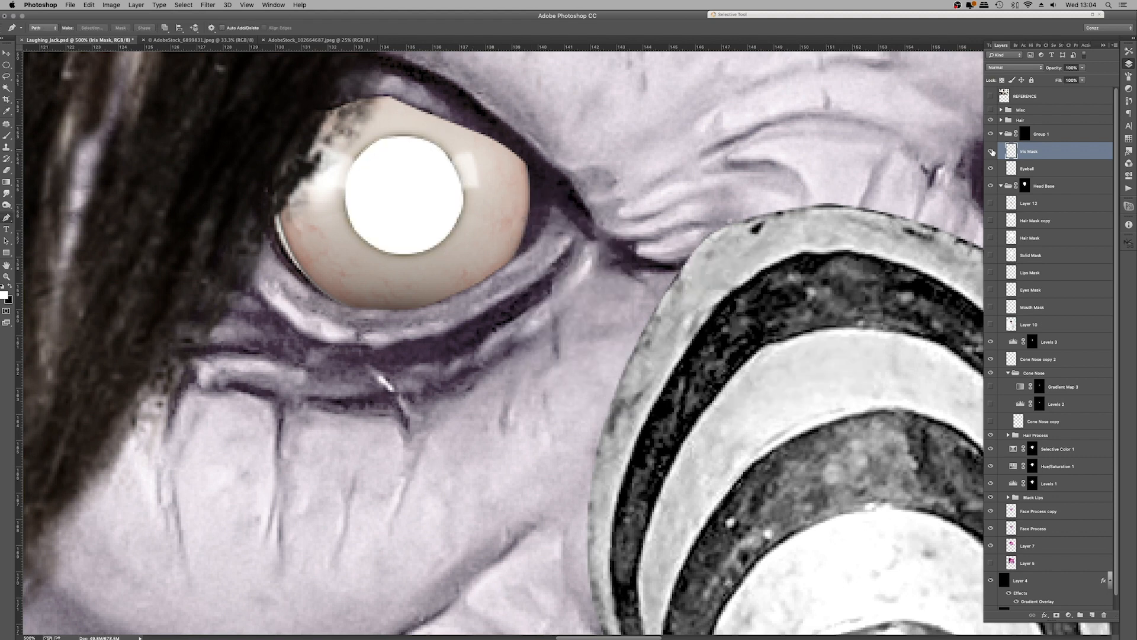
pyautogui.click(990, 151)
# Add a new layer named Pupil Mask above the Iris Mask layer
pyautogui.press('super+shift+n')
pyautogui.write('Pupil Mask')
pyautogui.press('Return')
# Outline the pupil with the Pen tool, fill it with white on the Pupil Mask layer and hide that layer
pyautogui.click(379, 192)
pyautogui.moveTo(401, 220); pyautogui.dragTo(383, 169)
pyautogui.rightClick(457, 198)
pyautogui.click(525, 249)
pyautogui.press('Return')
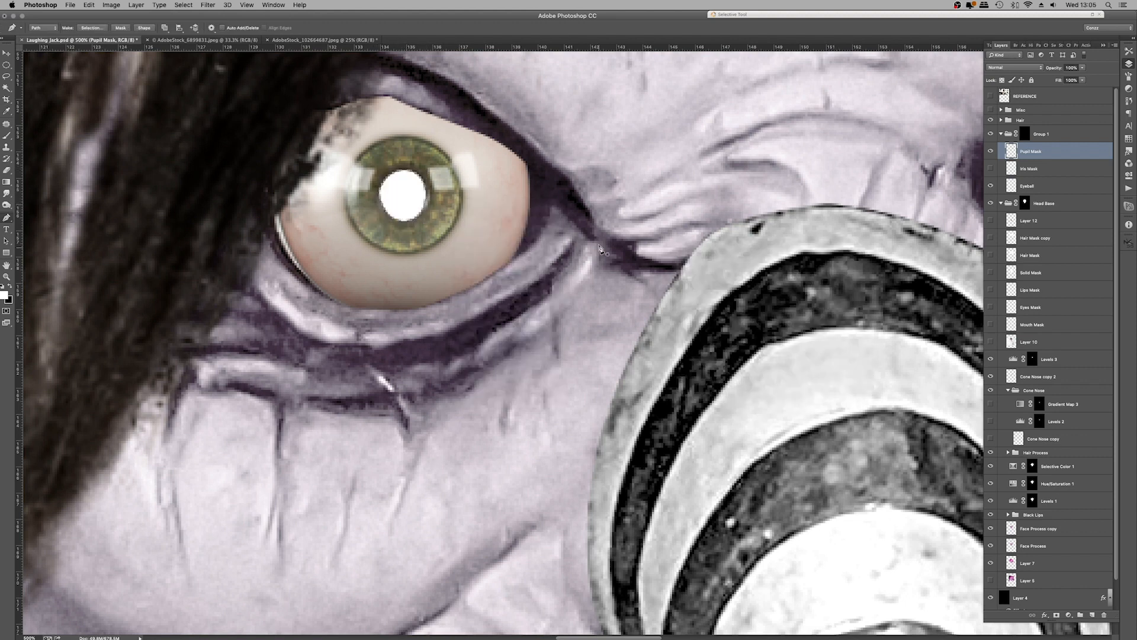
pyautogui.rightClick(595, 239)
pyautogui.click(619, 255)
pyautogui.click(990, 151)
# Load the Iris Mask shape as a selection and brighten the iris with a Levels adjustment above the Eyeball layer
pyautogui.keyDown('super'); pyautogui.click(1011, 168); pyautogui.keyUp('super')
pyautogui.click(1038, 186)
pyautogui.click(1069, 615)
pyautogui.click(1083, 563)
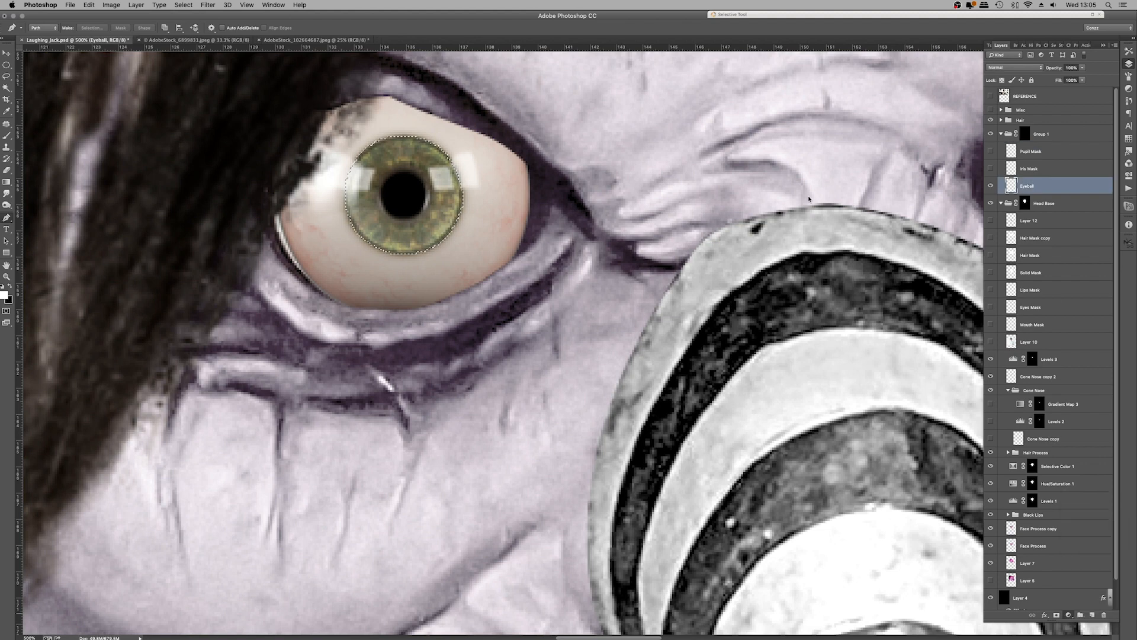
pyautogui.moveTo(1054, 134); pyautogui.dragTo(1011, 134)
# Soften the iris Levels mask with a Gaussian Blur and clear any selection
pyautogui.click(208, 5)
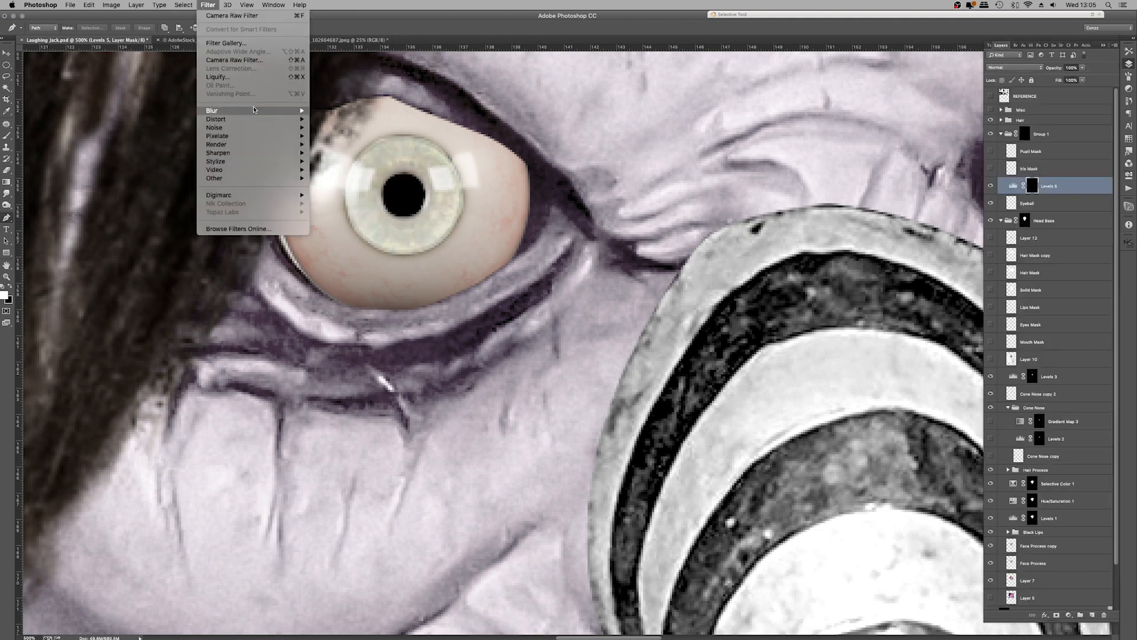
pyautogui.moveTo(237, 111)
pyautogui.click(350, 191)
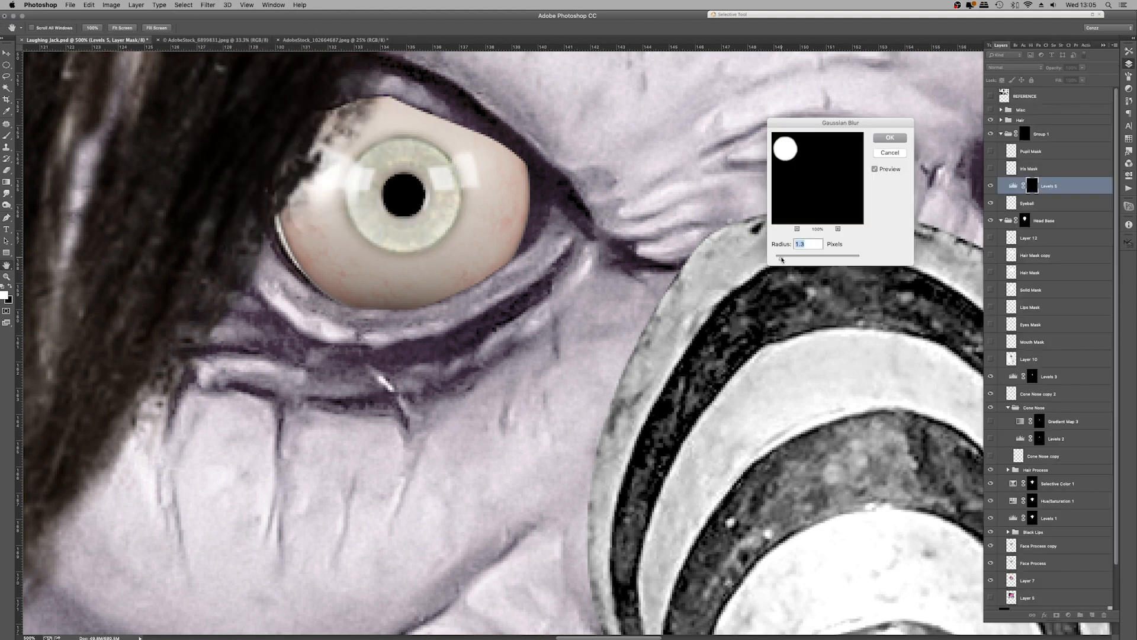
pyautogui.press('Return')
pyautogui.press('super+d')
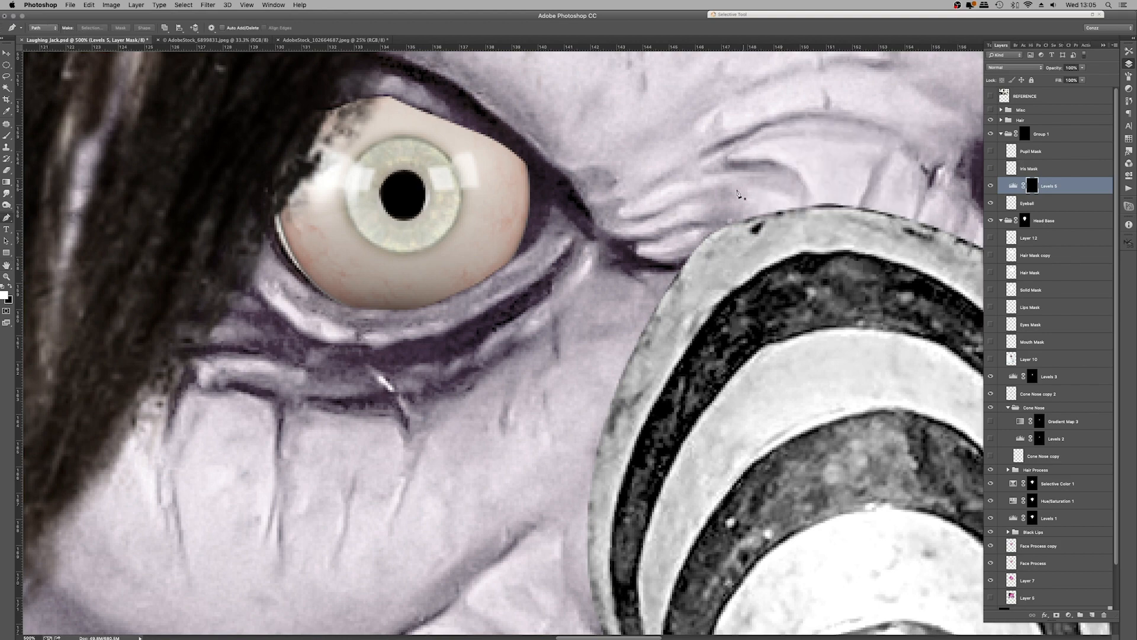
# Compare the eye with and without the iris Levels adjustment
pyautogui.press('super+0')
pyautogui.press('super+plus')
pyautogui.press('super+plus')
pyautogui.press('super+plus')
pyautogui.press('super+plus')
pyautogui.press('super+plus')
pyautogui.scroll(5, 505, 221)
pyautogui.scroll(1, 504, 217)
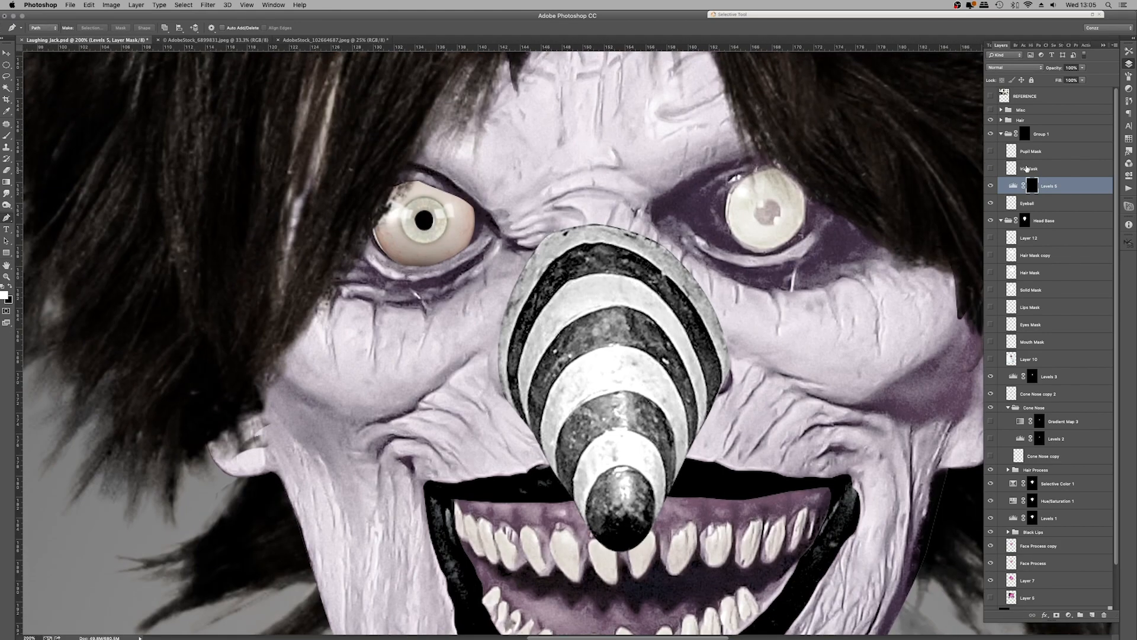
pyautogui.click(990, 186)
pyautogui.click(990, 186)
# Try lowering the iris Levels layer's opacity to about 78%
pyautogui.press('super+0')
pyautogui.press('super+plus')
pyautogui.press('super+plus')
pyautogui.press('super+plus')
pyautogui.moveTo(1082, 68); pyautogui.dragTo(1051, 79)
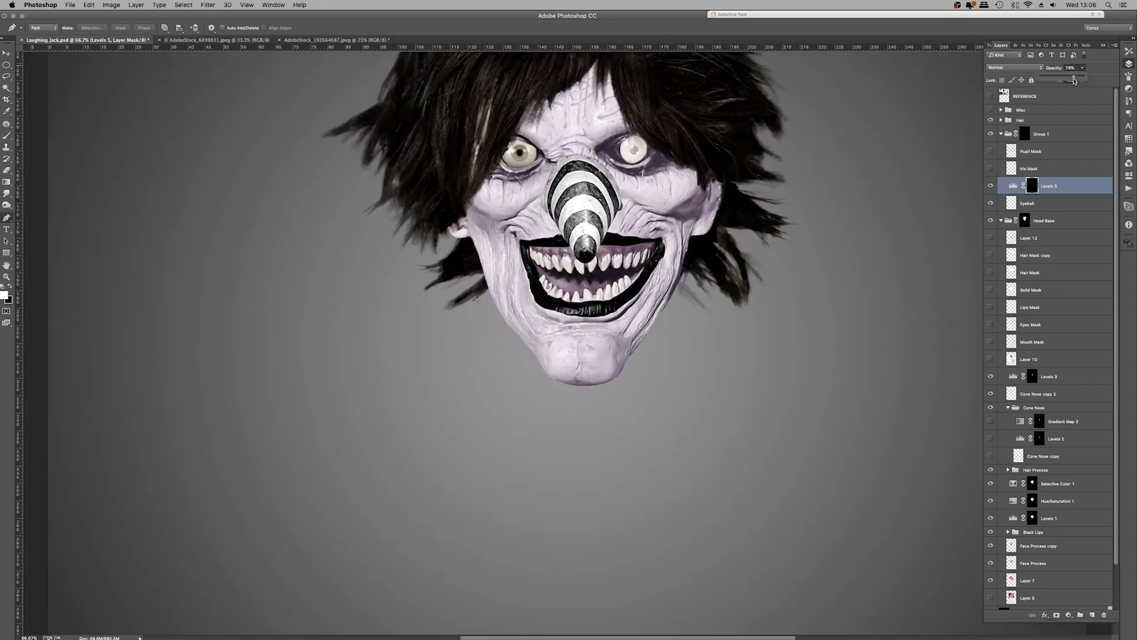
# Add a darkening Levels adjustment in Multiply mode above the Pupil Mask layer, with midtones 0.46 and white output about 160
pyautogui.press('super+0')
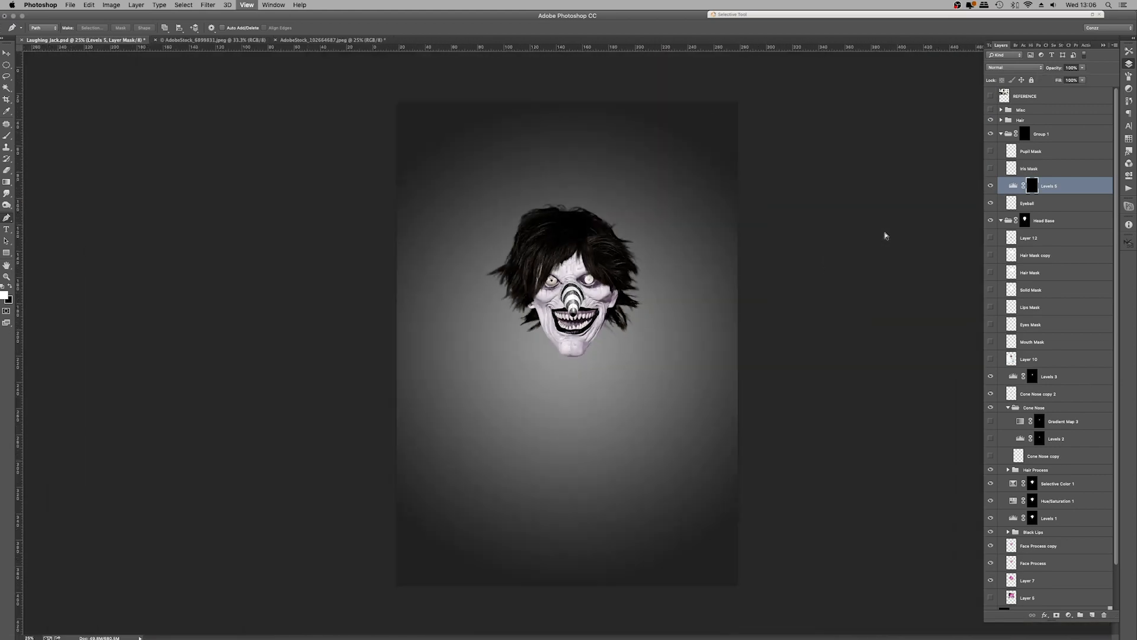
pyautogui.press('super+plus')
pyautogui.press('super+plus')
pyautogui.press('super+plus')
pyautogui.press('super+plus')
pyautogui.press('super+plus')
pyautogui.scroll(6, 886, 237)
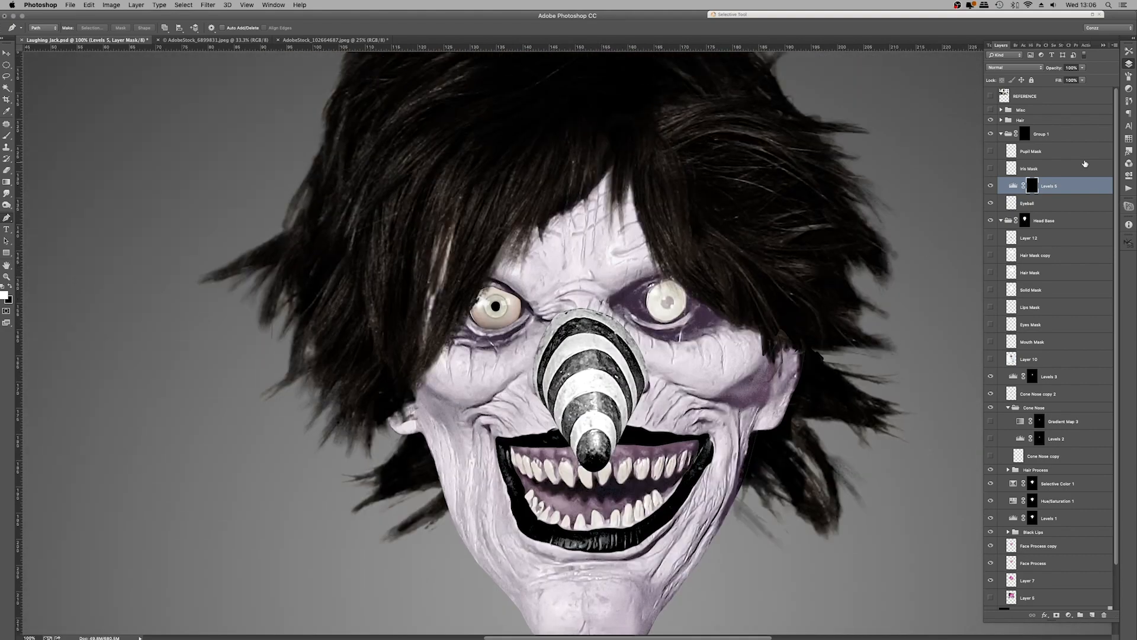
pyautogui.click(1083, 152)
pyautogui.click(1068, 615)
pyautogui.click(1075, 520)
pyautogui.moveTo(1053, 133); pyautogui.dragTo(1068, 161)
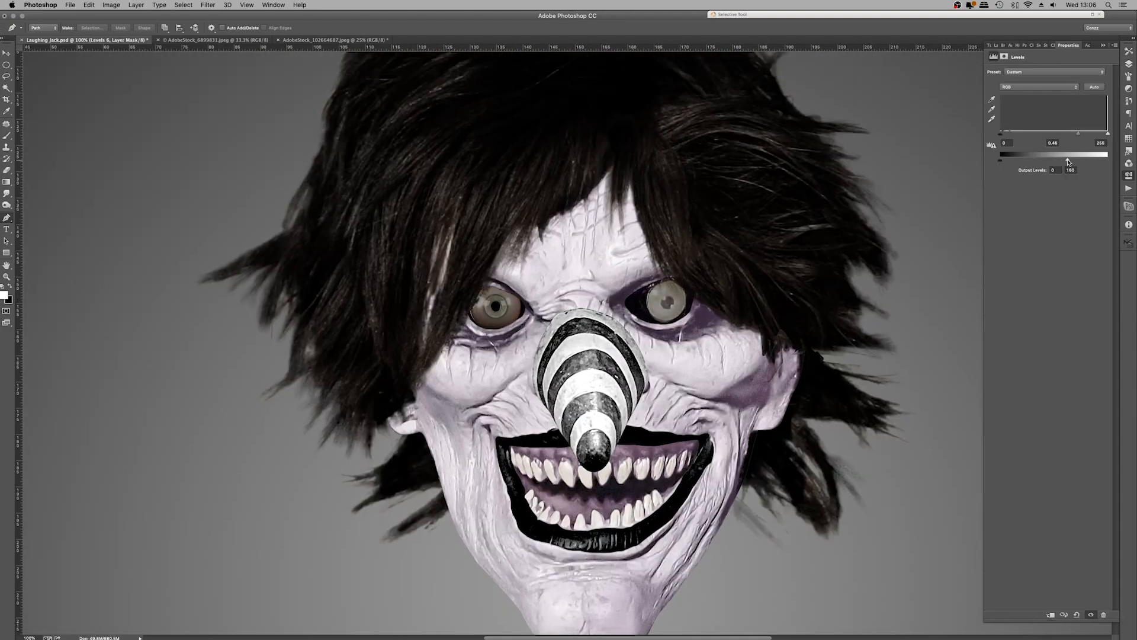
pyautogui.click(1128, 63)
# Invert the darkening Levels mask and paint shadow around the edges of the image's left eye with a smaller brush
pyautogui.press('super+i')
pyautogui.press('b')
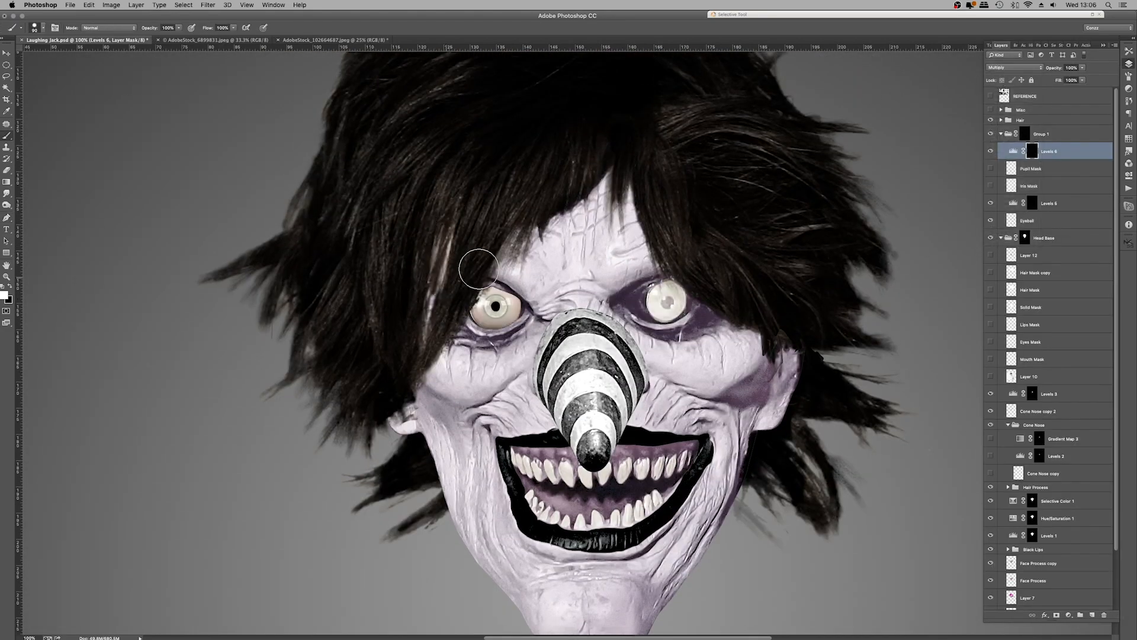
pyautogui.rightClick(499, 269)
pyautogui.moveTo(596, 296); pyautogui.dragTo(538, 297)
pyautogui.press('Return')
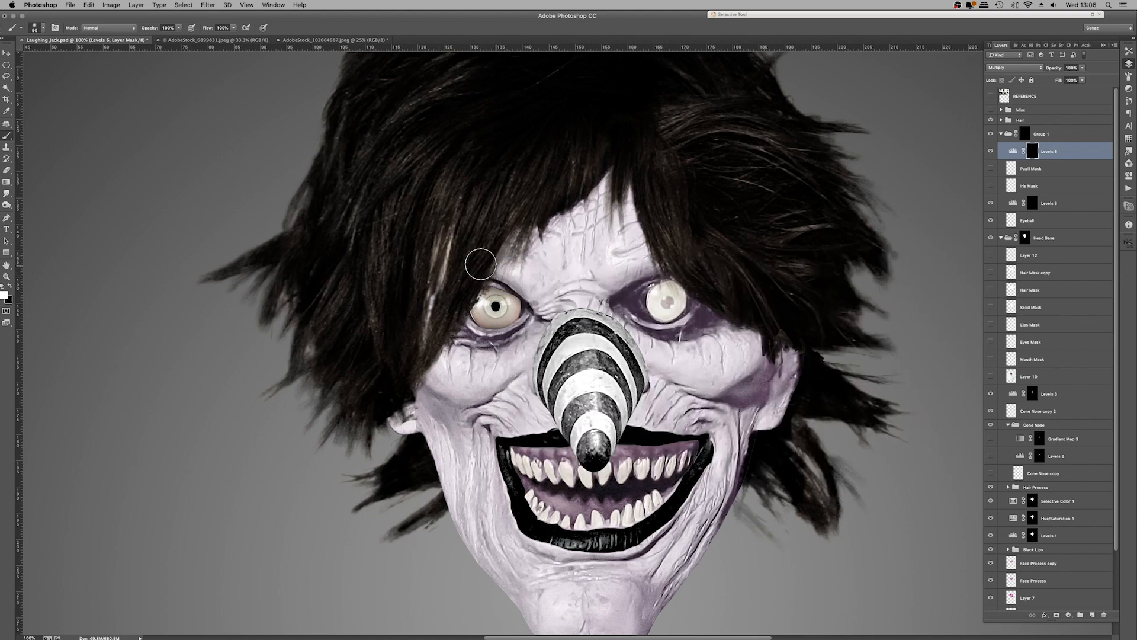
pyautogui.moveTo(459, 324); pyautogui.dragTo(512, 357)
pyautogui.moveTo(514, 266)
pyautogui.mouseDown()
pyautogui.moveTo(470, 270)
pyautogui.moveTo(459, 290)
pyautogui.mouseUp()
# Group the layers from Eyeball up to Pupil Mask and name the group Eyeball l
pyautogui.click(1062, 220)
pyautogui.keyDown('shift'); pyautogui.click(1033, 169); pyautogui.keyUp('shift')
pyautogui.press('super+g')
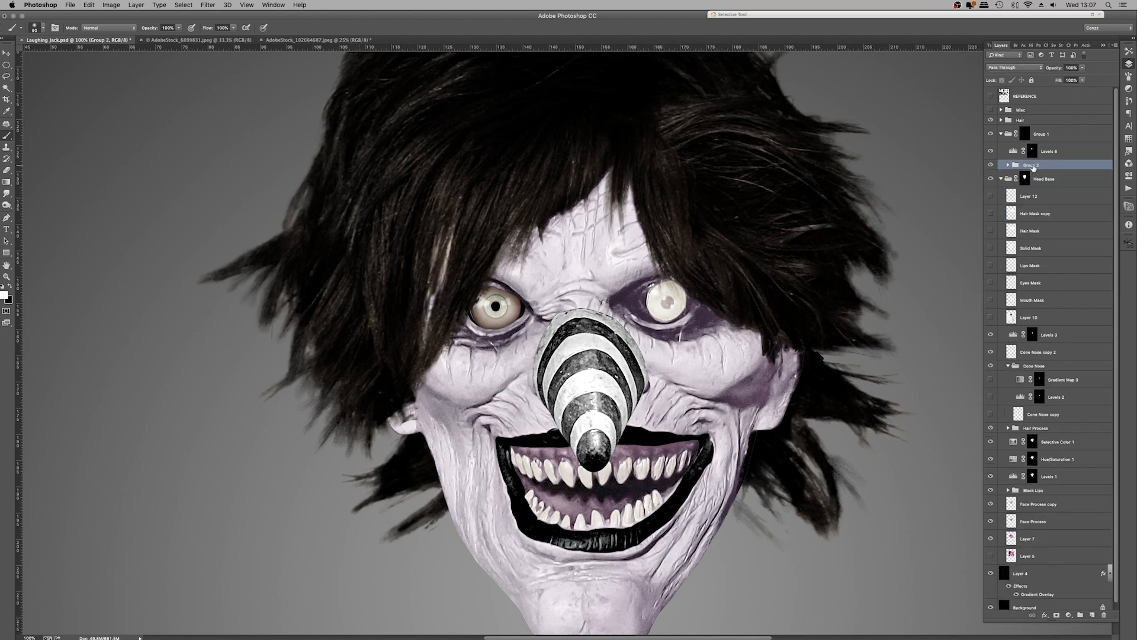
pyautogui.write('L')
pyautogui.press('Return')
# Add a new layer beneath the Eyeball l group and switch the foreground colour to black
pyautogui.press('super+alt+shift+n')
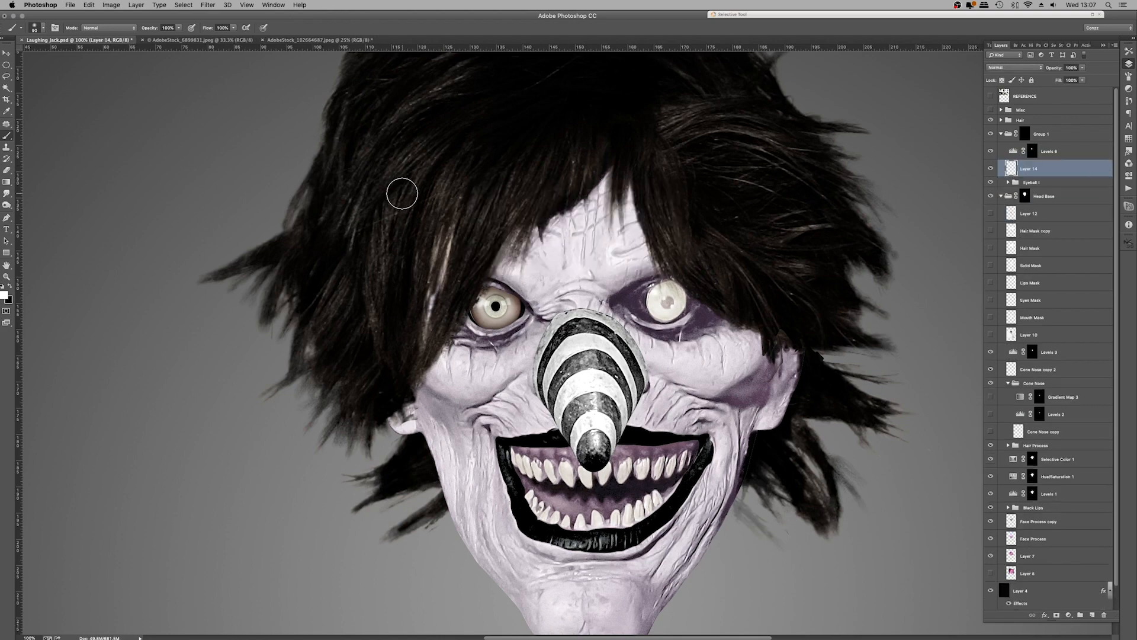
pyautogui.press('x')
pyautogui.moveTo(1063, 169); pyautogui.dragTo(1056, 187)
# Compare the eye with and without the darkening Levels layer and check the face at several magnifications
pyautogui.press('super+0')
pyautogui.press('super+1')
pyautogui.scroll(3, 487, 299)
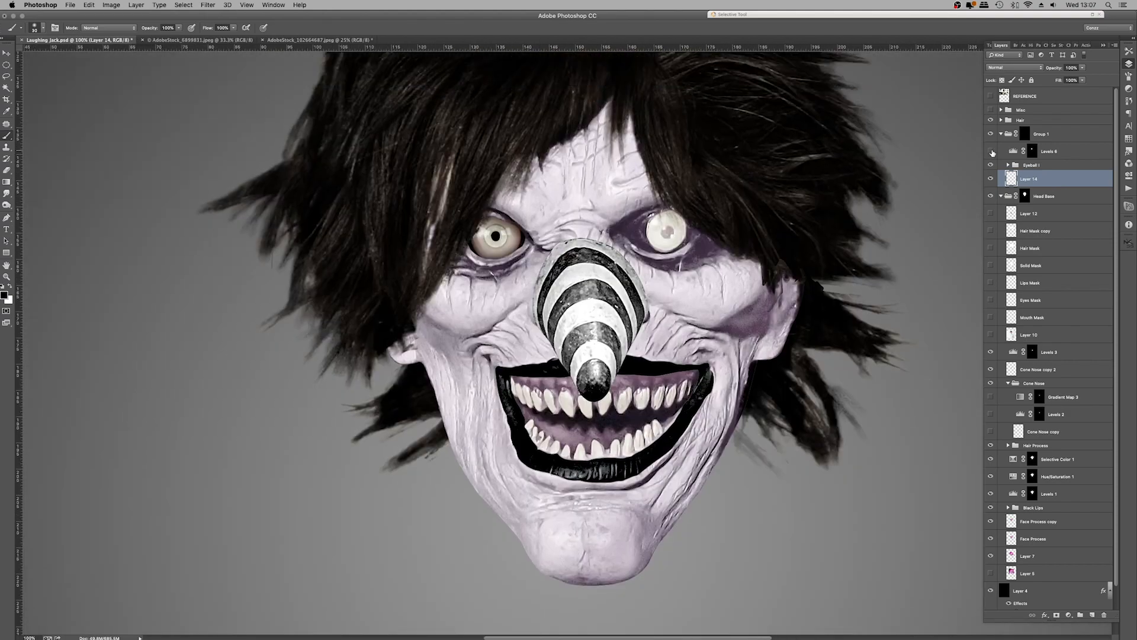
pyautogui.click(990, 151)
pyautogui.click(990, 151)
pyautogui.press('super+0')
pyautogui.press('super+plus')
pyautogui.press('super+plus')
pyautogui.press('super+plus')
pyautogui.press('super+plus')
pyautogui.press('super+plus')
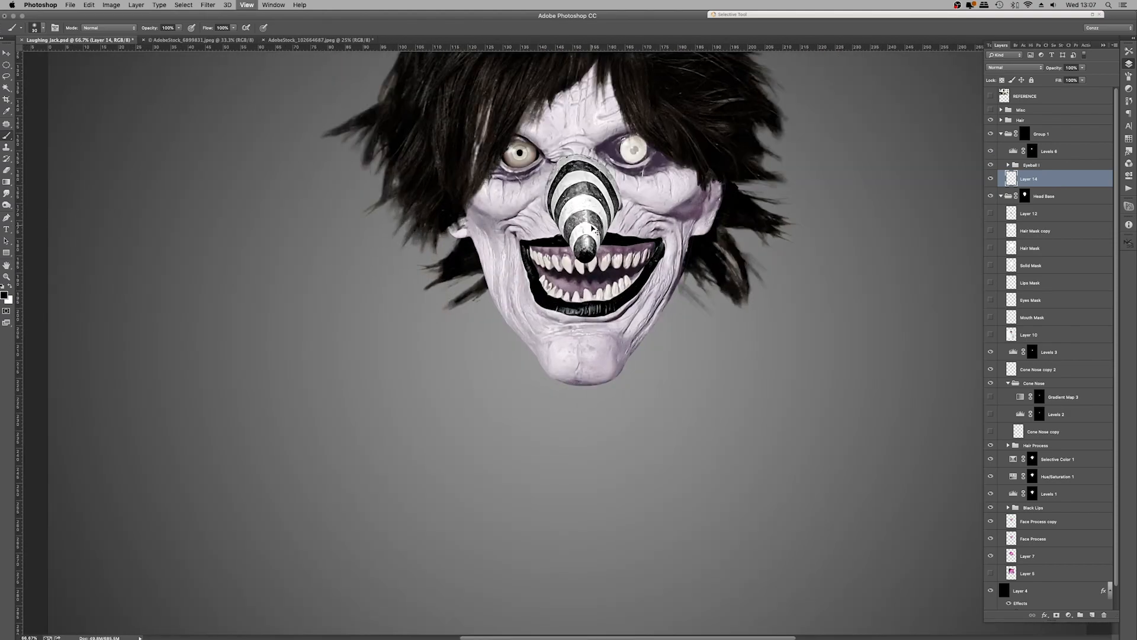
# Duplicate the Eyeball l group, place the copy over the image's right eye and flip it horizontally
pyautogui.hotkey('alt', ']')
pyautogui.press('super+j')
pyautogui.press('v')
pyautogui.moveTo(437, 156); pyautogui.dragTo(771, 161)
pyautogui.press('super+t')
pyautogui.rightClick(764, 137)
pyautogui.click(781, 260)
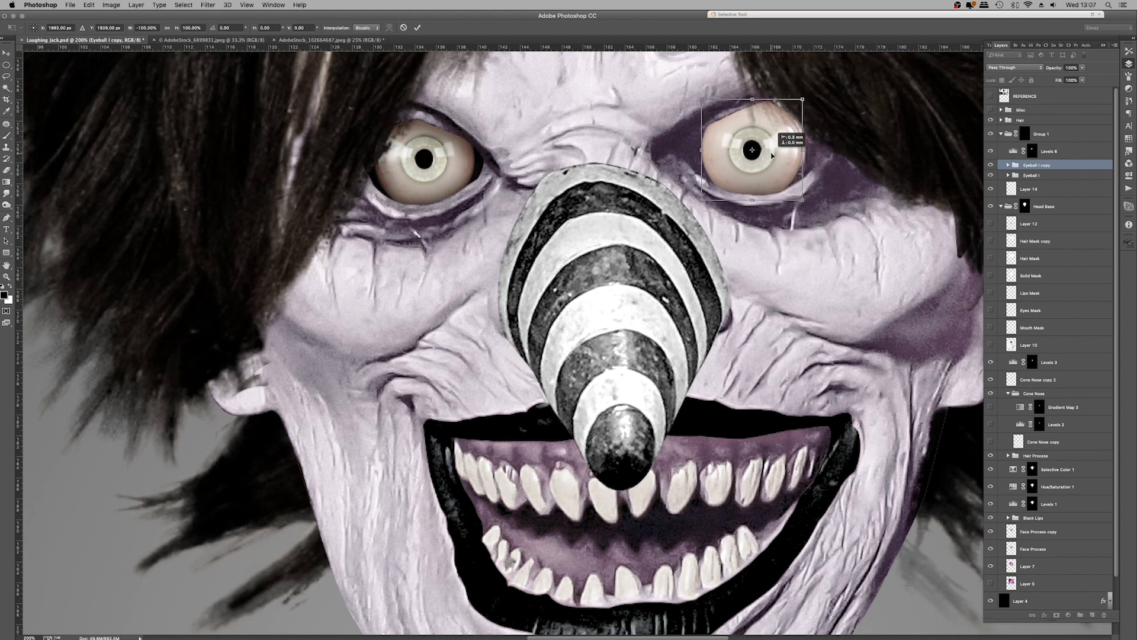
pyautogui.press('Return')
# Paint shadow around the edges of the image's right eye on the darkening Levels mask, using a progressively larger brush
pyautogui.click(1032, 151)
pyautogui.click(6, 135)
pyautogui.press('x')
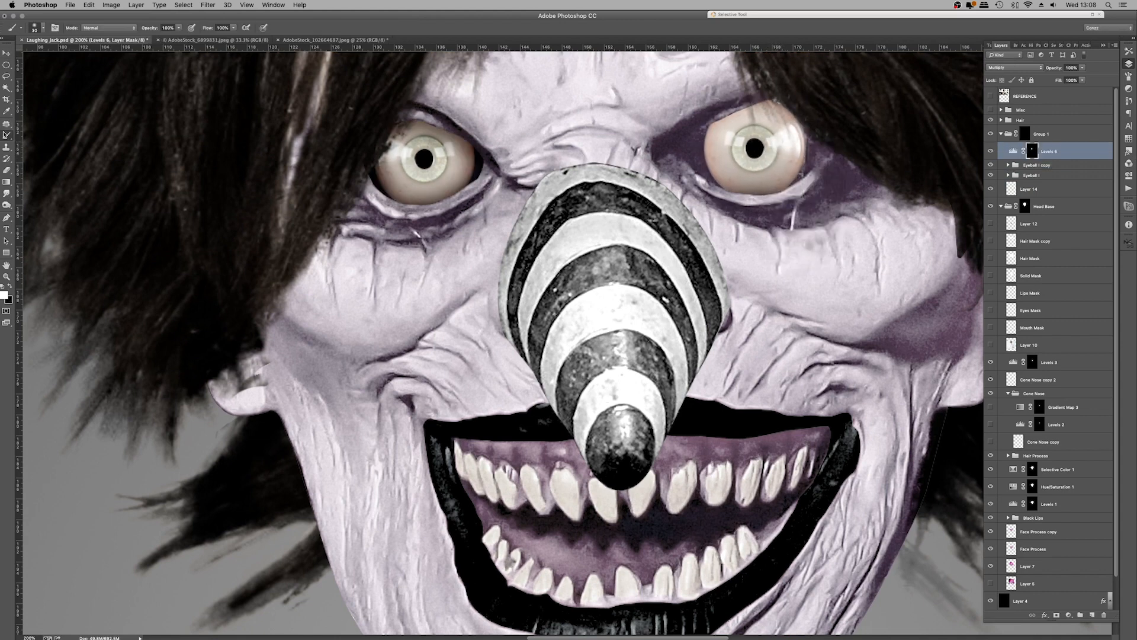
pyautogui.press(']')
pyautogui.press(']')
pyautogui.moveTo(690, 137)
pyautogui.mouseDown()
pyautogui.moveTo(800, 94)
pyautogui.moveTo(827, 121)
pyautogui.mouseUp()
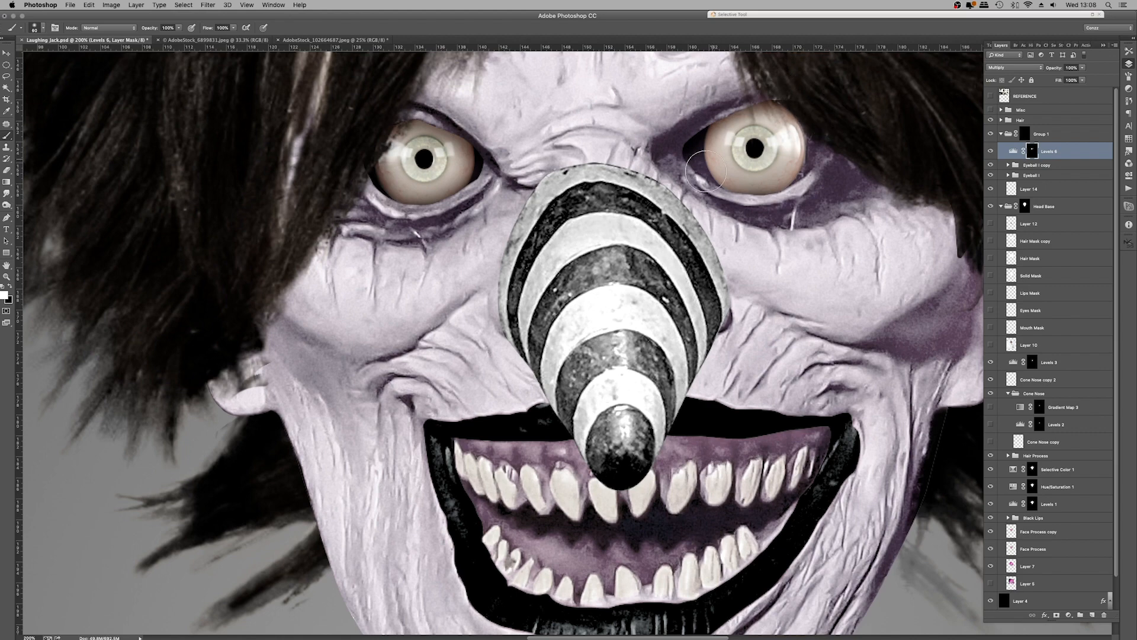
pyautogui.press(']')
pyautogui.press(']')
pyautogui.press(']')
pyautogui.moveTo(675, 198)
pyautogui.mouseDown()
pyautogui.moveTo(840, 151)
pyautogui.moveTo(838, 188)
pyautogui.moveTo(632, 160)
pyautogui.moveTo(607, 135)
pyautogui.moveTo(715, 77)
pyautogui.mouseUp()
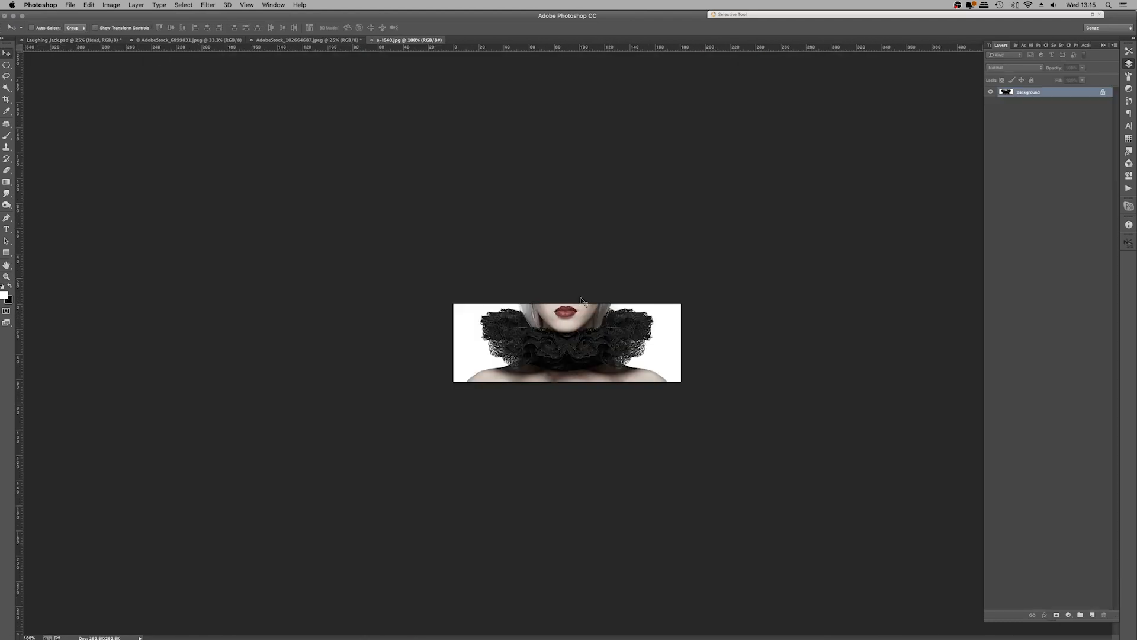
# Bring the black ruffled collar photo into the Laughing Jack document as a new layer
pyautogui.moveTo(581, 299); pyautogui.dragTo(586, 357)
pyautogui.press('super+plus')
pyautogui.press('super+plus')
pyautogui.press('super+plus')
pyautogui.press('super+plus')
pyautogui.press('super+plus')
pyautogui.moveTo(525, 397); pyautogui.dragTo(238, 192)
# Outline the face and shoulders around the collar with the Pen tool, delete those areas and deselect
pyautogui.press('p')
pyautogui.click(163, 411)
pyautogui.click(262, 386)
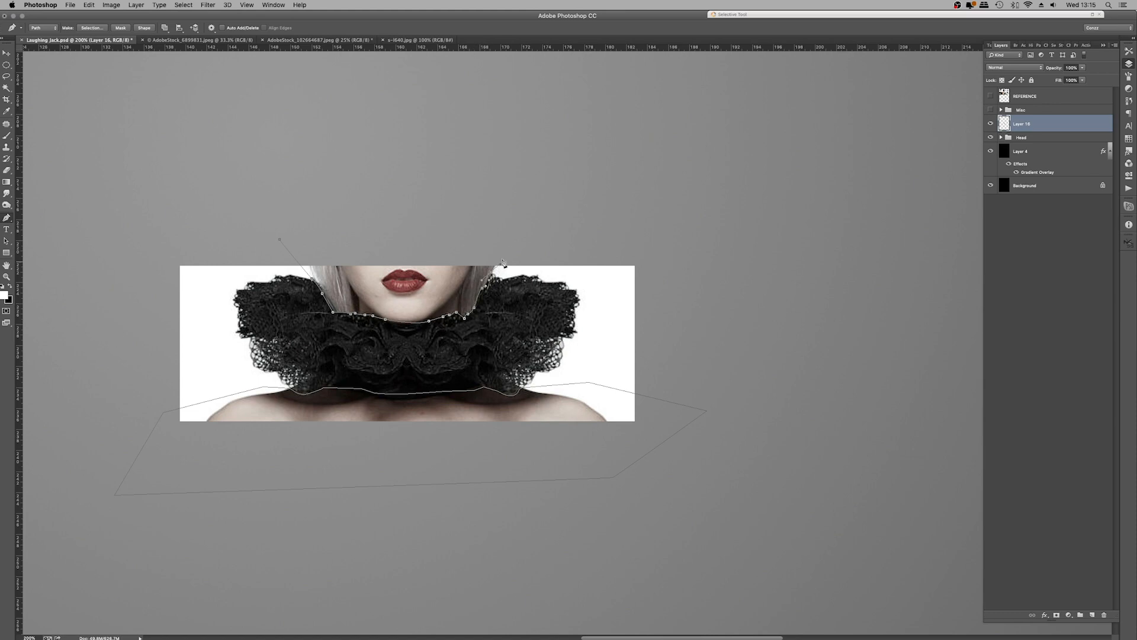
pyautogui.rightClick(262, 205)
pyautogui.click(291, 242)
pyautogui.click(552, 126)
pyautogui.press('BackSpace')
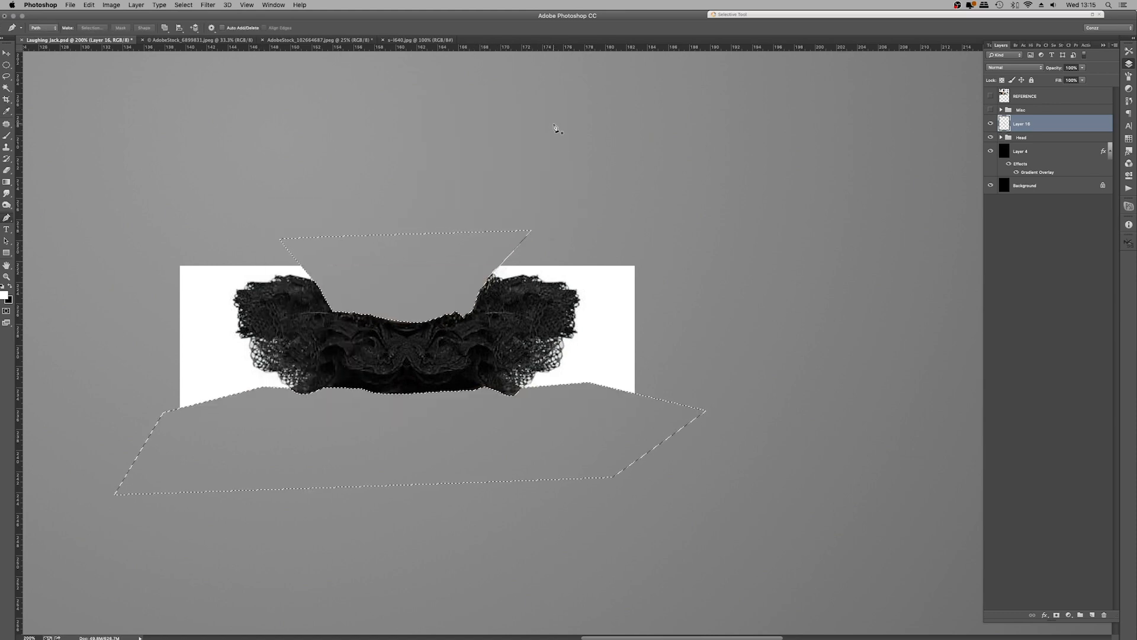
pyautogui.press('super+d')
# Hide the collar layer's white background by lowering and splitting its This Layer highlight point in the Blend If options
pyautogui.rightClick(1036, 122)
pyautogui.click(1007, 126)
pyautogui.moveTo(168, 250)
pyautogui.mouseDown()
pyautogui.moveTo(187, 252)
pyautogui.moveTo(163, 252)
pyautogui.mouseUp()
pyautogui.moveTo(279, 250); pyautogui.dragTo(236, 252)
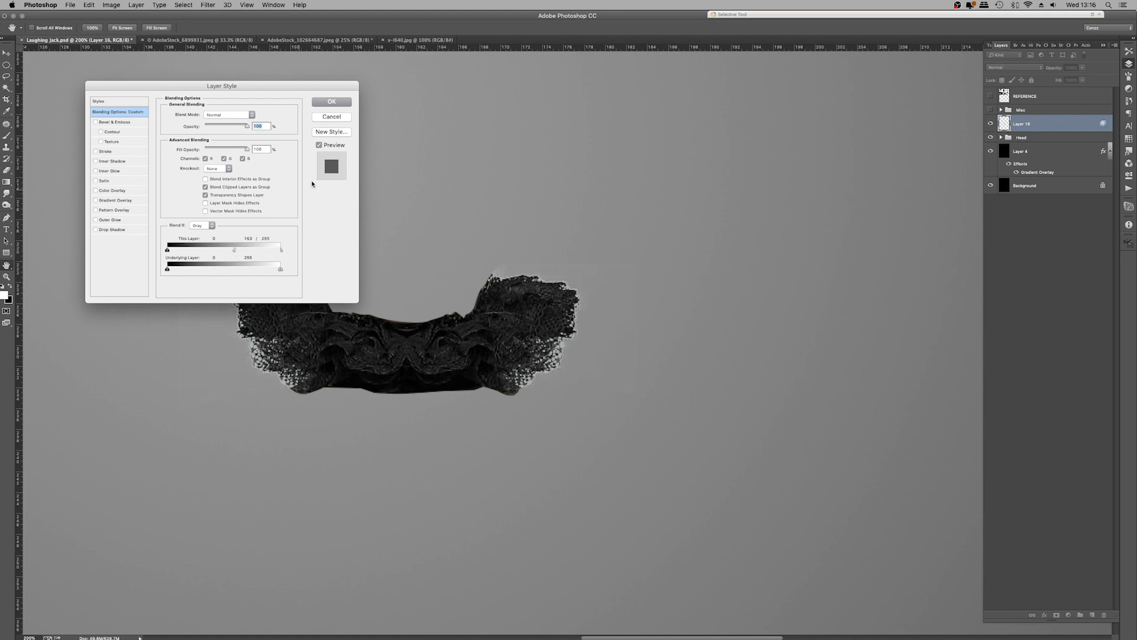
pyautogui.click(343, 102)
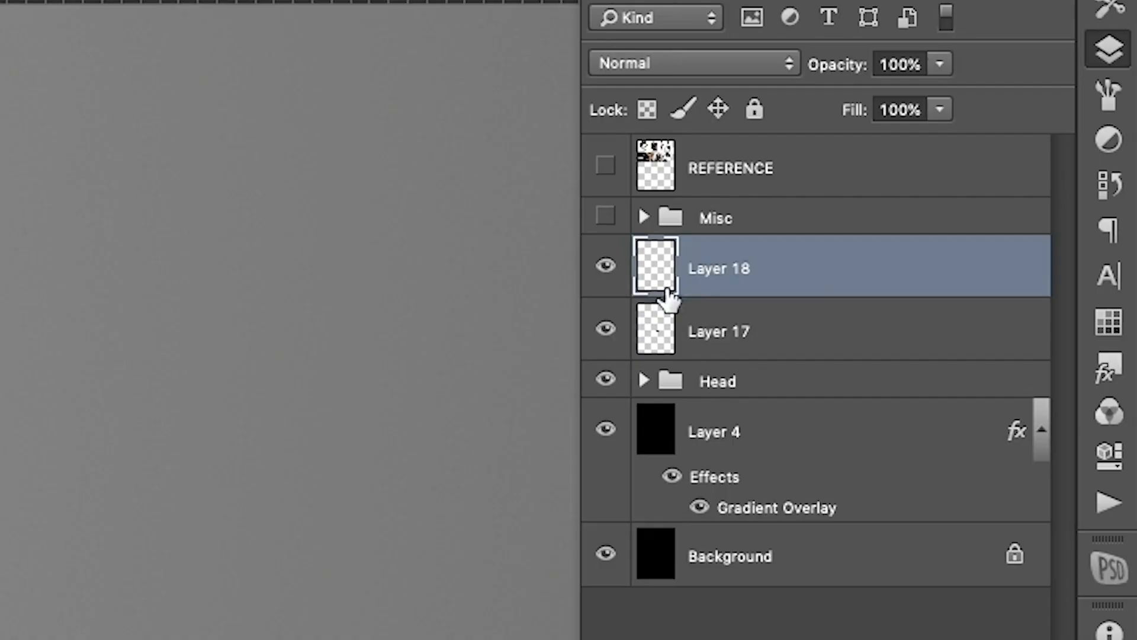
# Clip Layer 18 to the collar layer and merge the two layers
pyautogui.keyDown('alt'); pyautogui.click(988, 137); pyautogui.keyUp('alt')
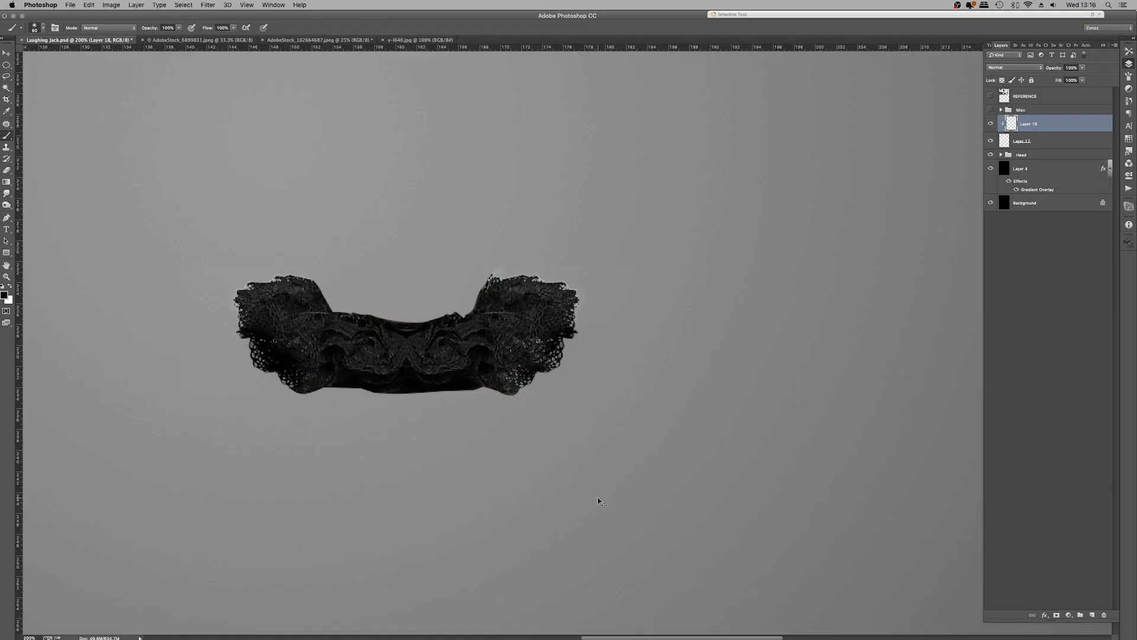
pyautogui.press('super+e')
# Scale up the collar, position it centred beneath the chin and apply the transform
pyautogui.press('super+minus')
pyautogui.press('super+minus')
pyautogui.press('super+minus')
pyautogui.press('super+t')
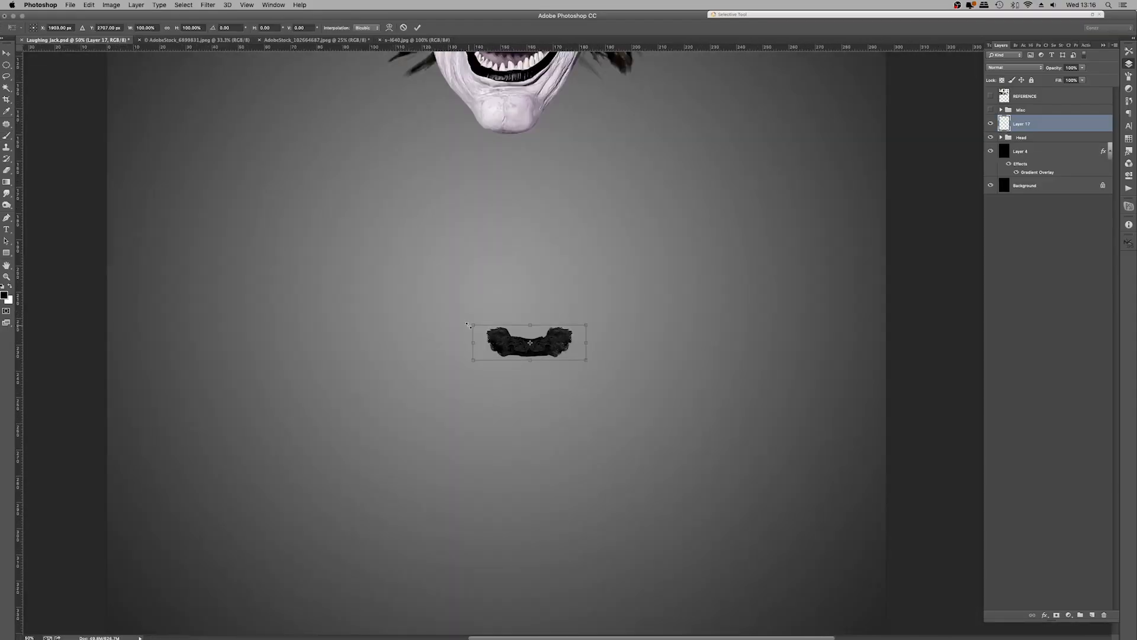
pyautogui.moveTo(473, 325); pyautogui.dragTo(202, 240)
pyautogui.moveTo(495, 308); pyautogui.dragTo(610, 117)
pyautogui.moveTo(699, 171); pyautogui.dragTo(647, 155)
pyautogui.moveTo(581, 125); pyautogui.dragTo(615, 129)
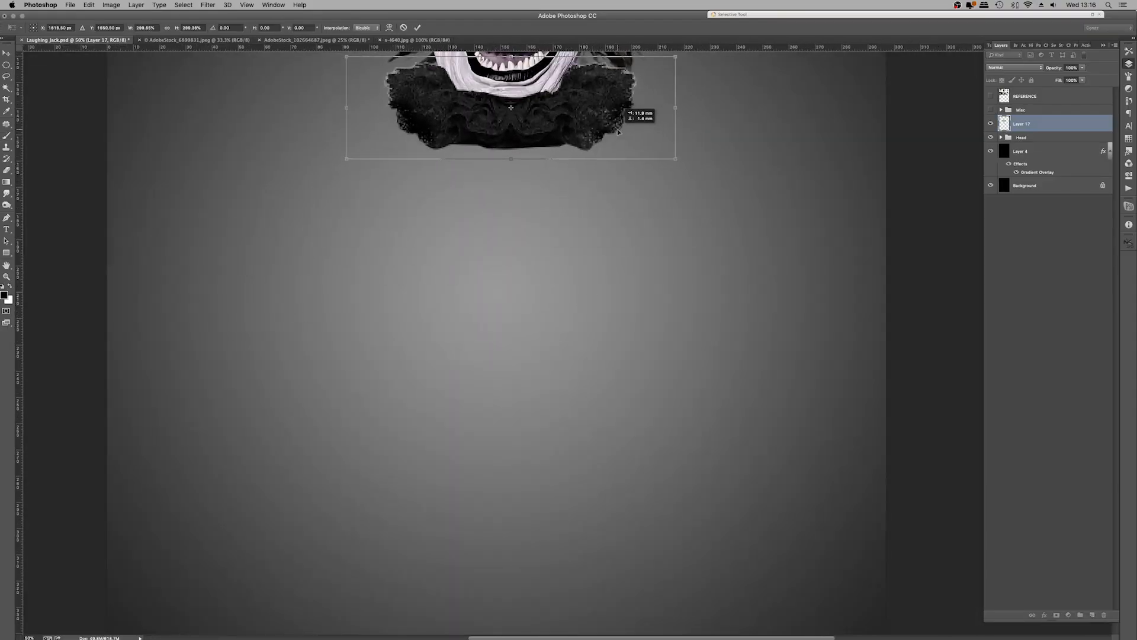
pyautogui.press('Return')
# Put the collar layer below the Head group and move the collar down clear of the face
pyautogui.moveTo(1030, 128); pyautogui.dragTo(1030, 144)
pyautogui.scroll(5, 662, 301)
pyautogui.press('v')
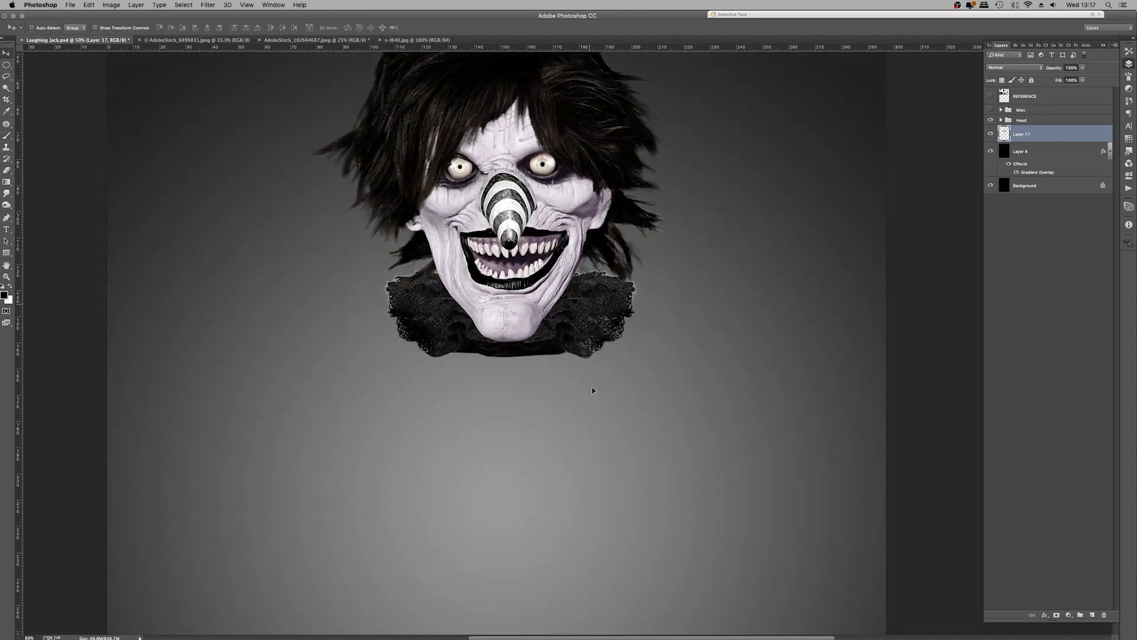
pyautogui.moveTo(589, 307); pyautogui.dragTo(591, 428)
# Add a new layer clipped to the collar and cover the collar's white fringe with black
pyautogui.press('super+shift+n')
pyautogui.press('Return')
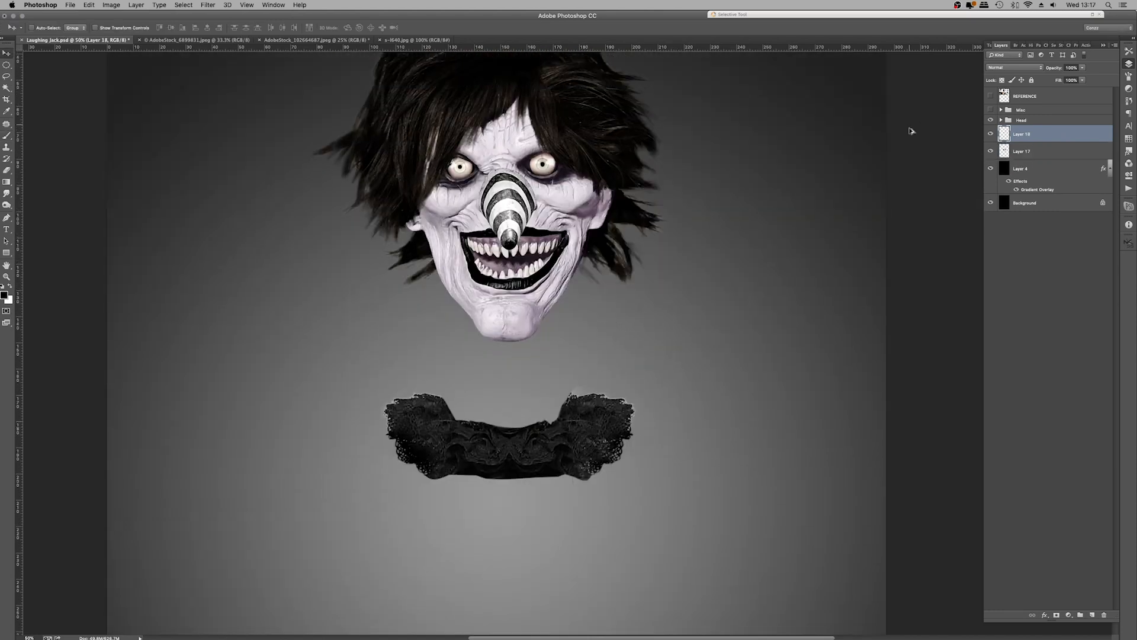
pyautogui.keyDown('alt'); pyautogui.click(1009, 142); pyautogui.keyUp('alt')
pyautogui.click(5, 137)
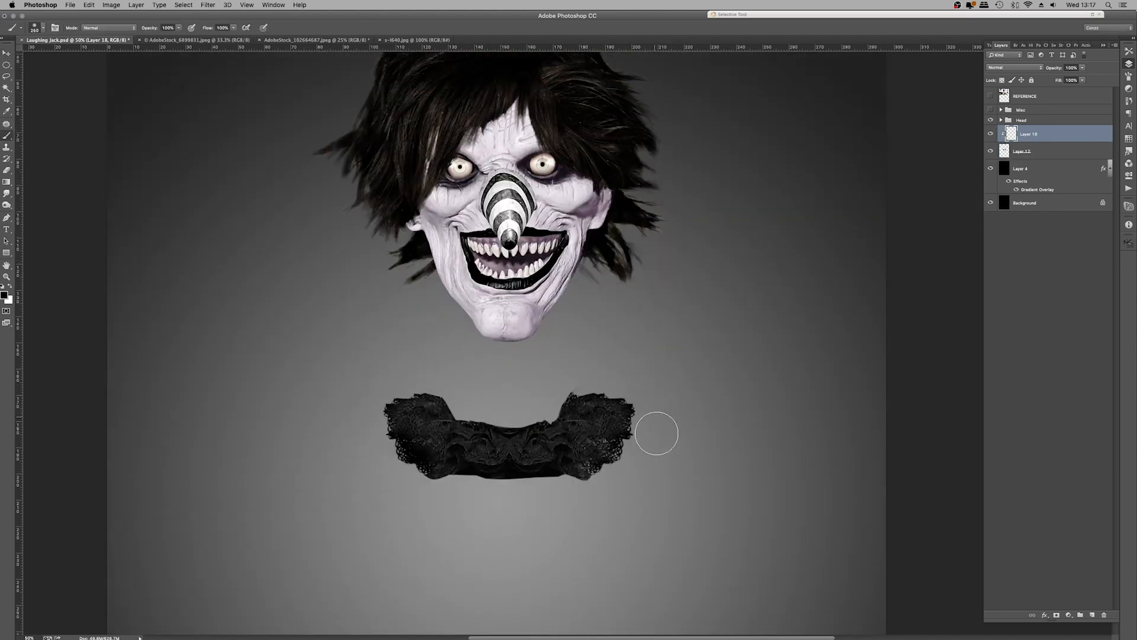
pyautogui.press('BackSpace')
# Rename the collar layer as Ruffle and move its duplicate up towards the chin
pyautogui.press('v')
pyautogui.doubleClick(1023, 132)
pyautogui.write('Ruff')
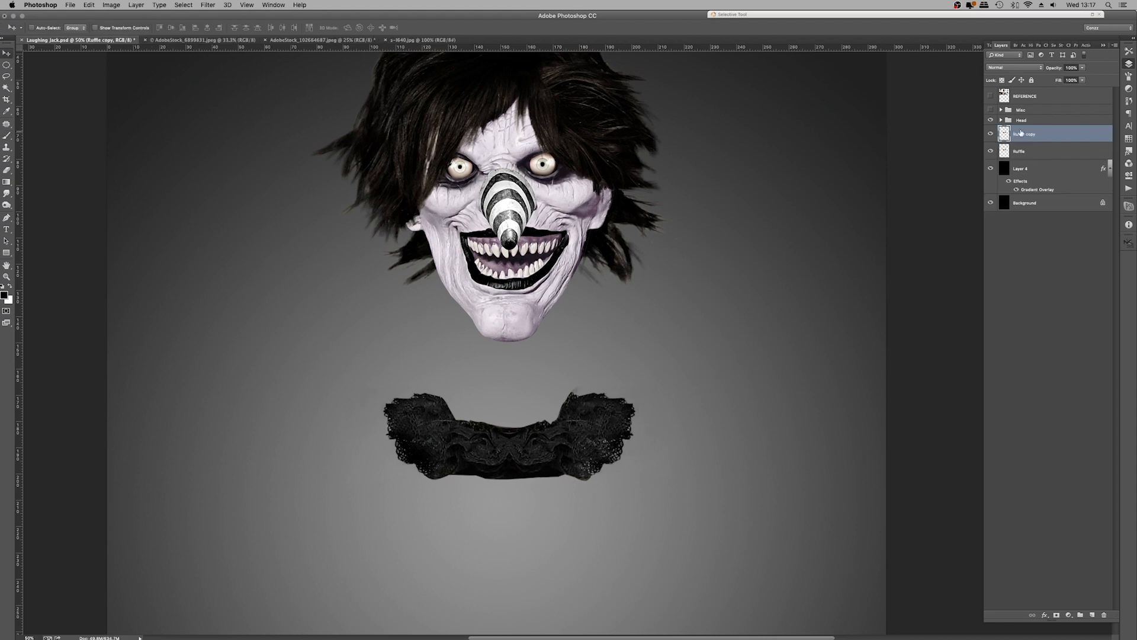
pyautogui.write('le')
pyautogui.press('Return')
pyautogui.moveTo(602, 377); pyautogui.dragTo(629, 265)
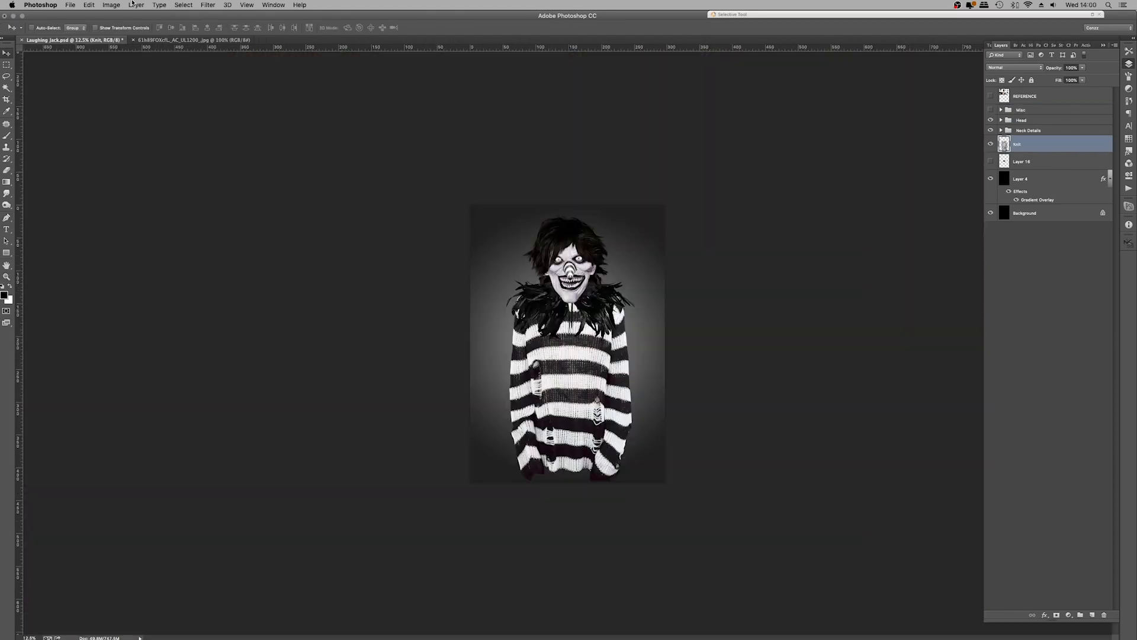
# Raise the Knit layer's Clarity to about +58 with the Camera Raw filter
pyautogui.click(207, 5)
pyautogui.click(231, 60)
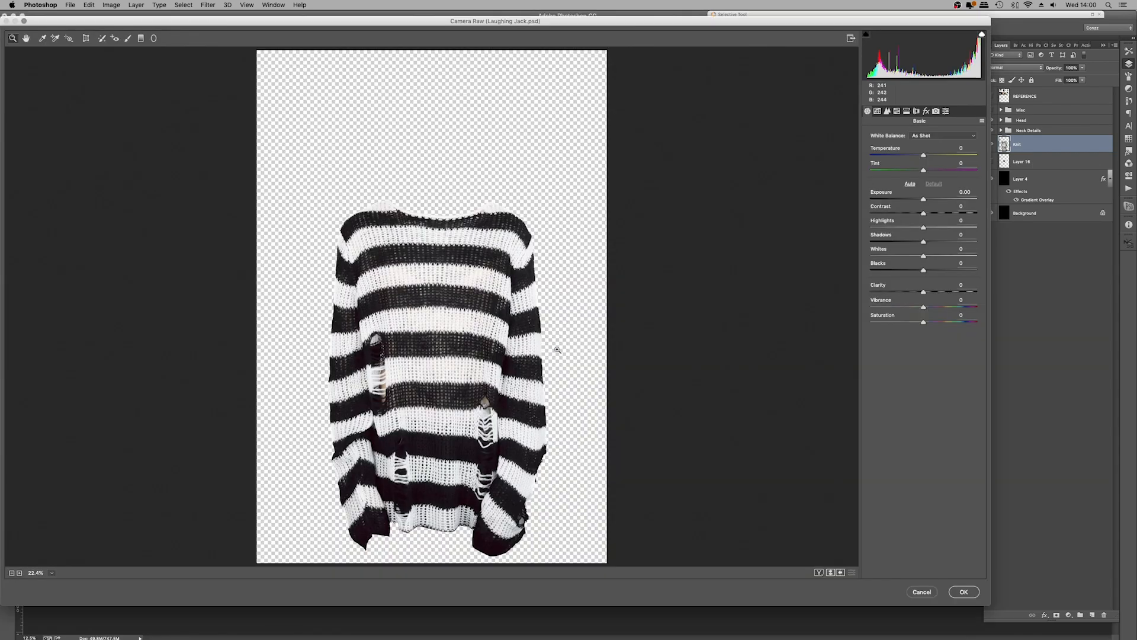
pyautogui.moveTo(924, 292); pyautogui.dragTo(955, 285)
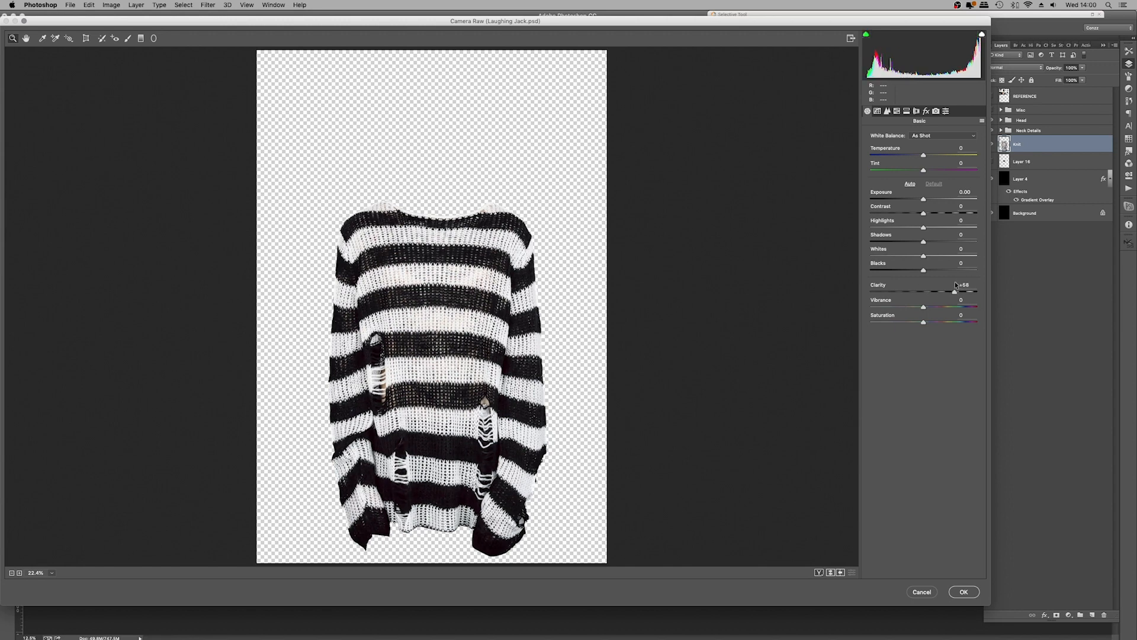
pyautogui.click(962, 591)
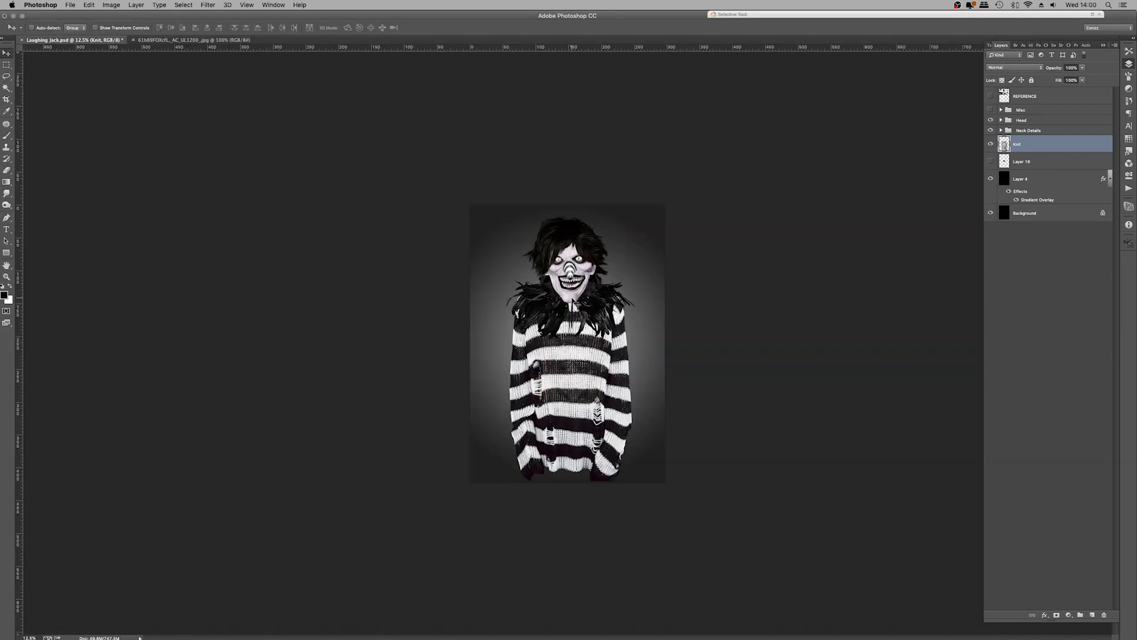
# Sharpen the Knit layer with Unsharp Mask at 100% amount, 1.8 pixels radius and threshold 0
pyautogui.press('super+equal')
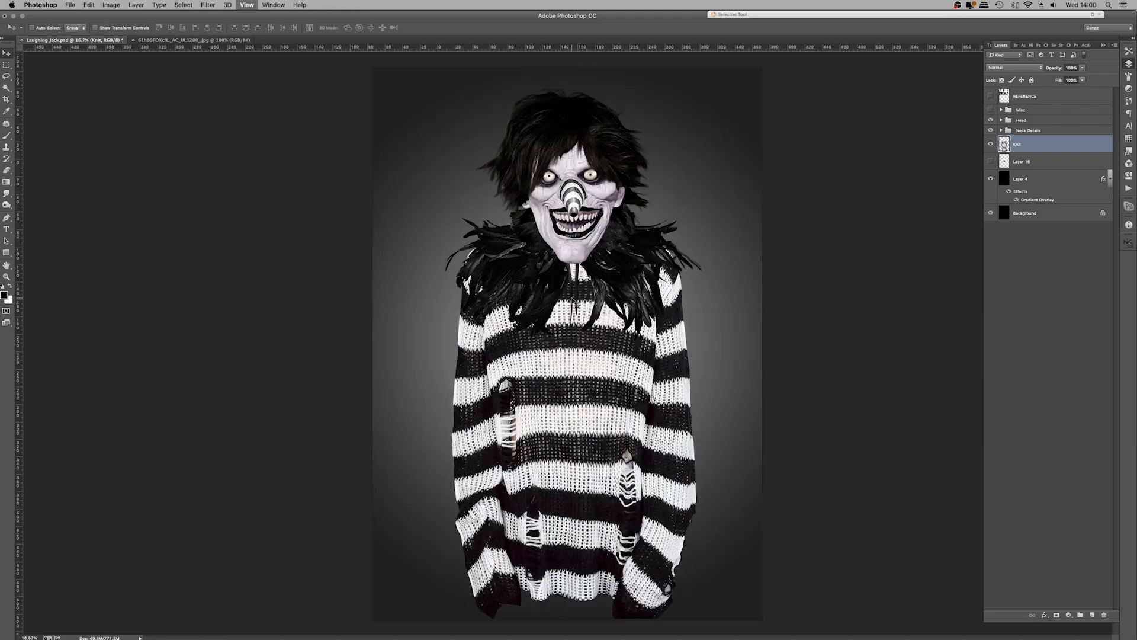
pyautogui.press('super+equal')
pyautogui.press('super+equal')
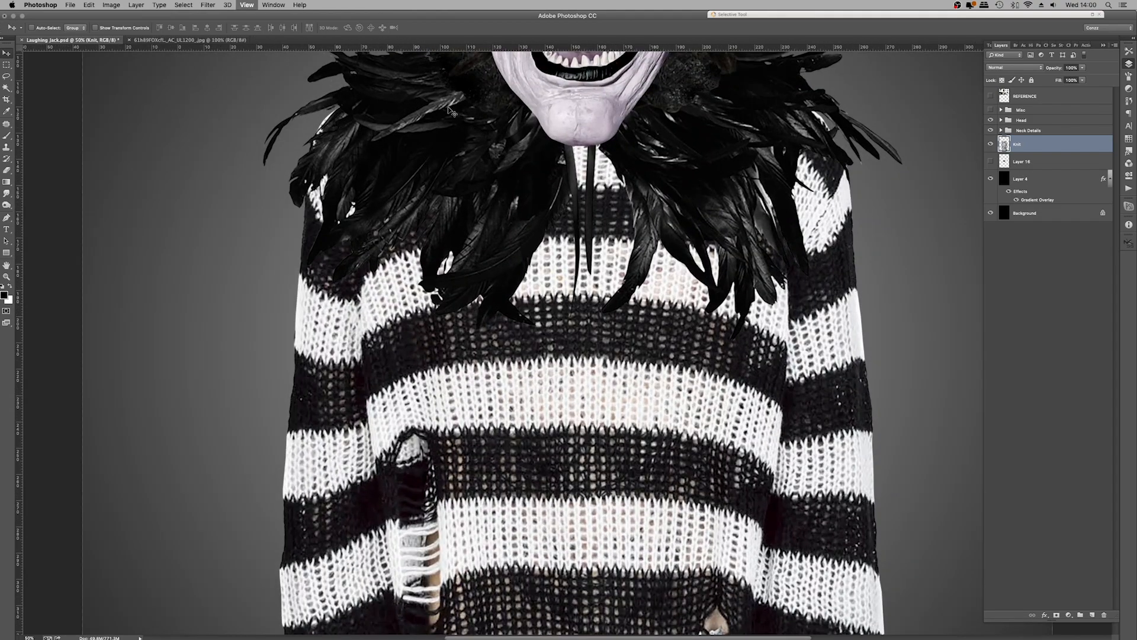
pyautogui.press('super+equal')
pyautogui.click(208, 5)
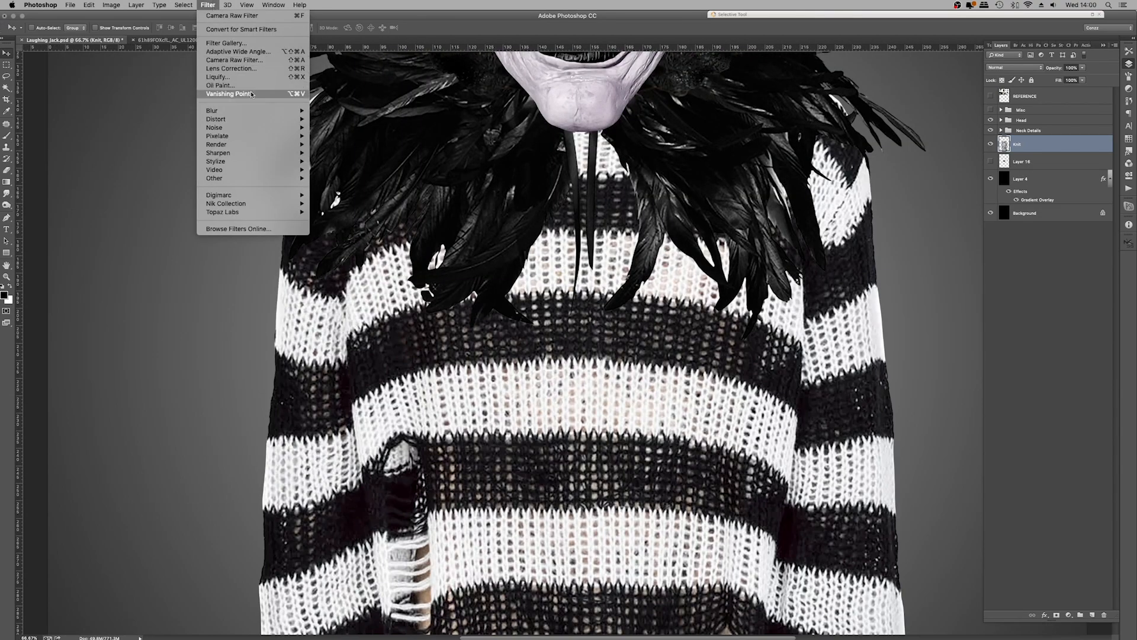
pyautogui.moveTo(250, 143)
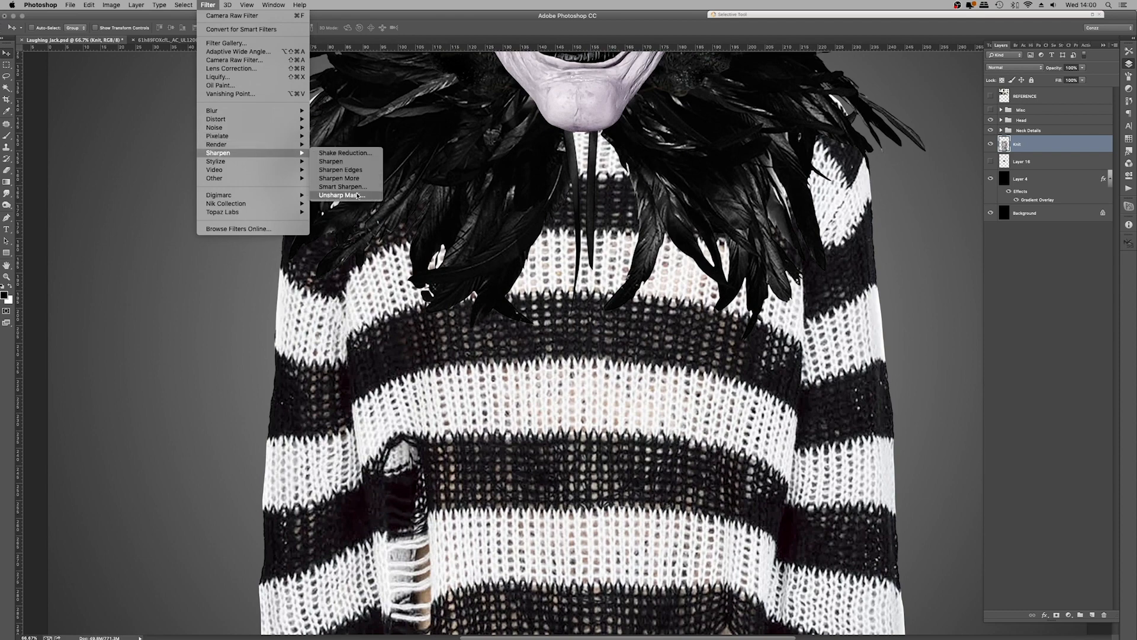
pyautogui.click(357, 194)
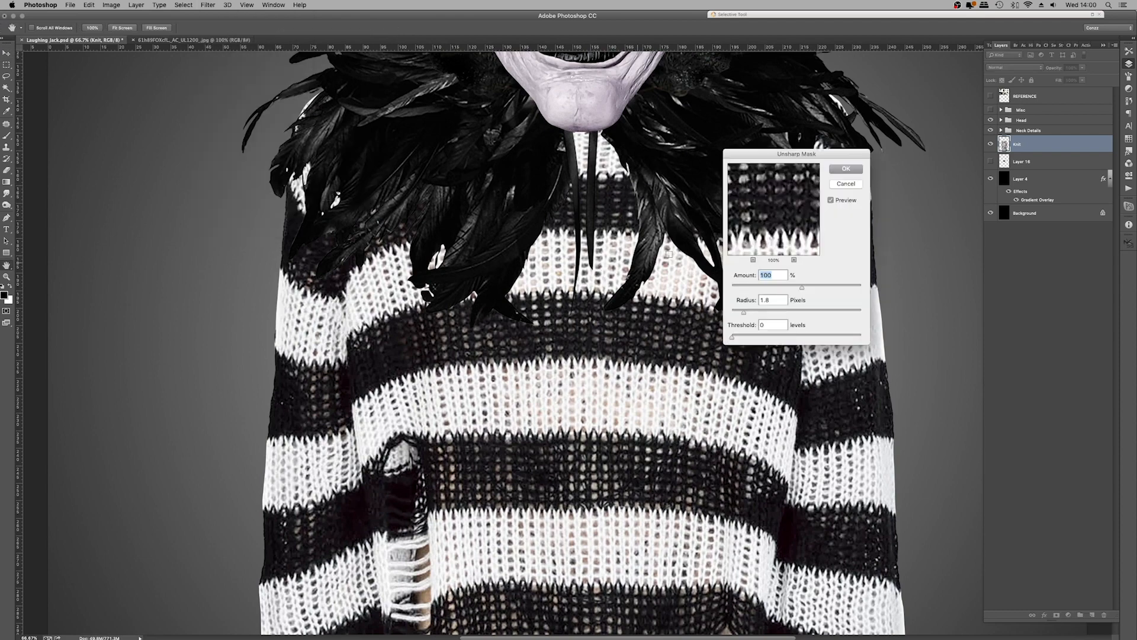
pyautogui.click(833, 171)
# Duplicate the Knit layer, set the copy's blend mode to Multiply and duplicate that copy once more
pyautogui.click(4, 277)
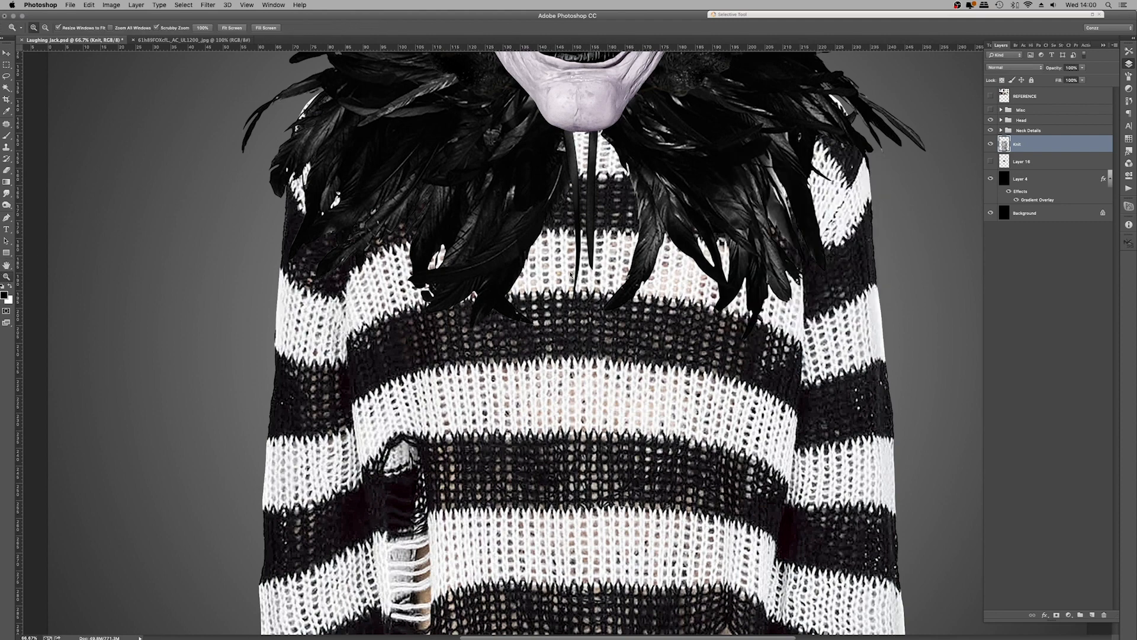
pyautogui.rightClick(519, 254)
pyautogui.click(546, 259)
pyautogui.press('super+j')
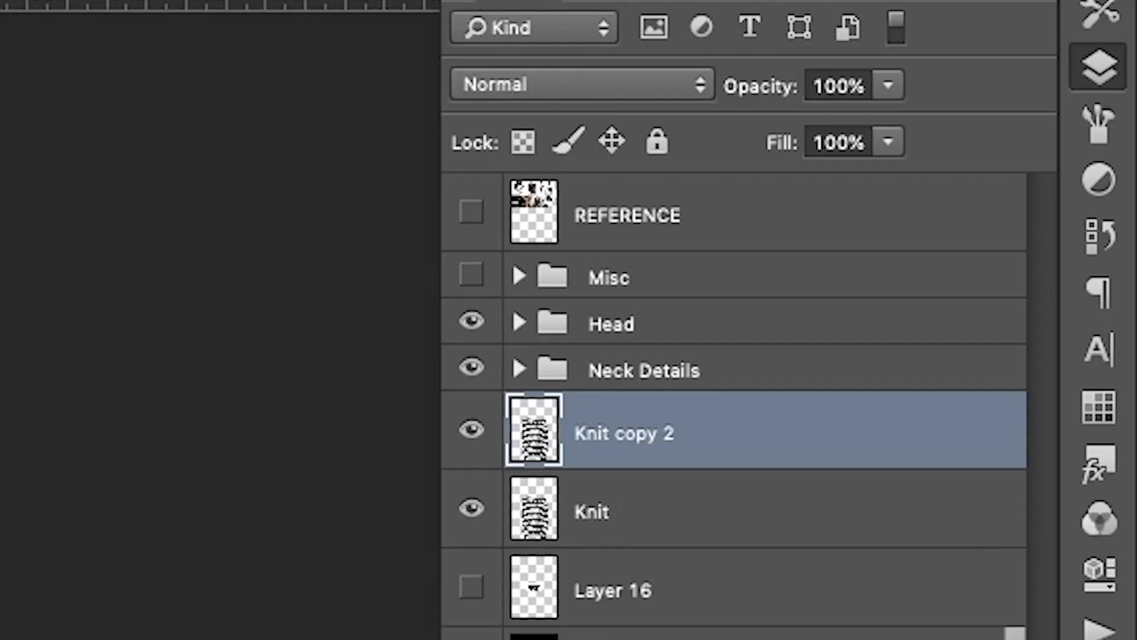
pyautogui.click(544, 85)
pyautogui.click(545, 183)
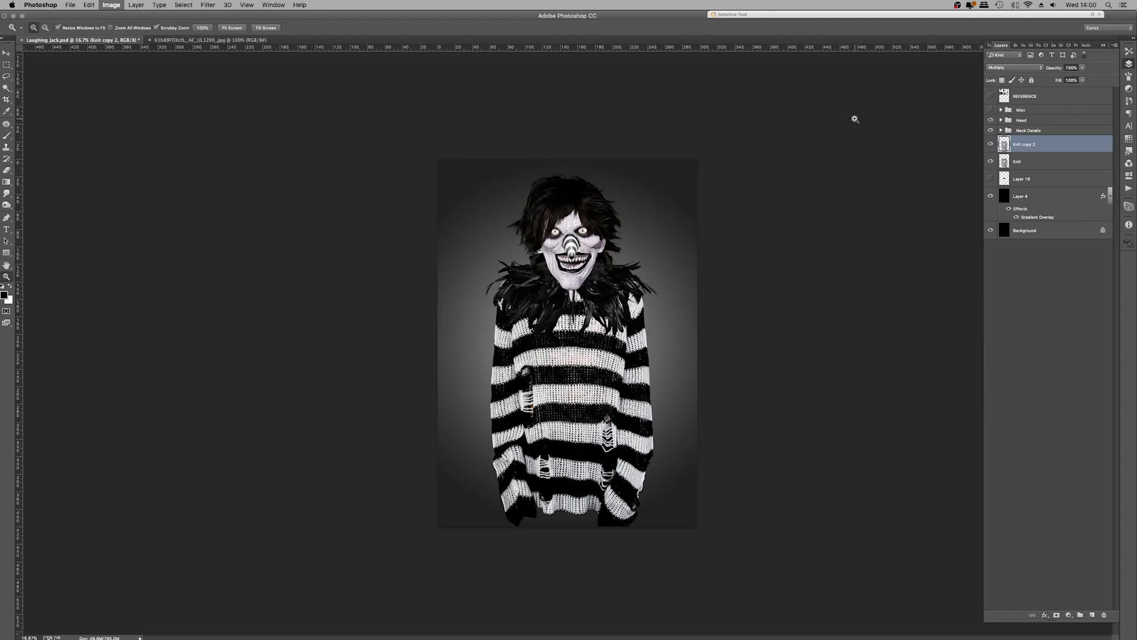
pyautogui.press('super+j')
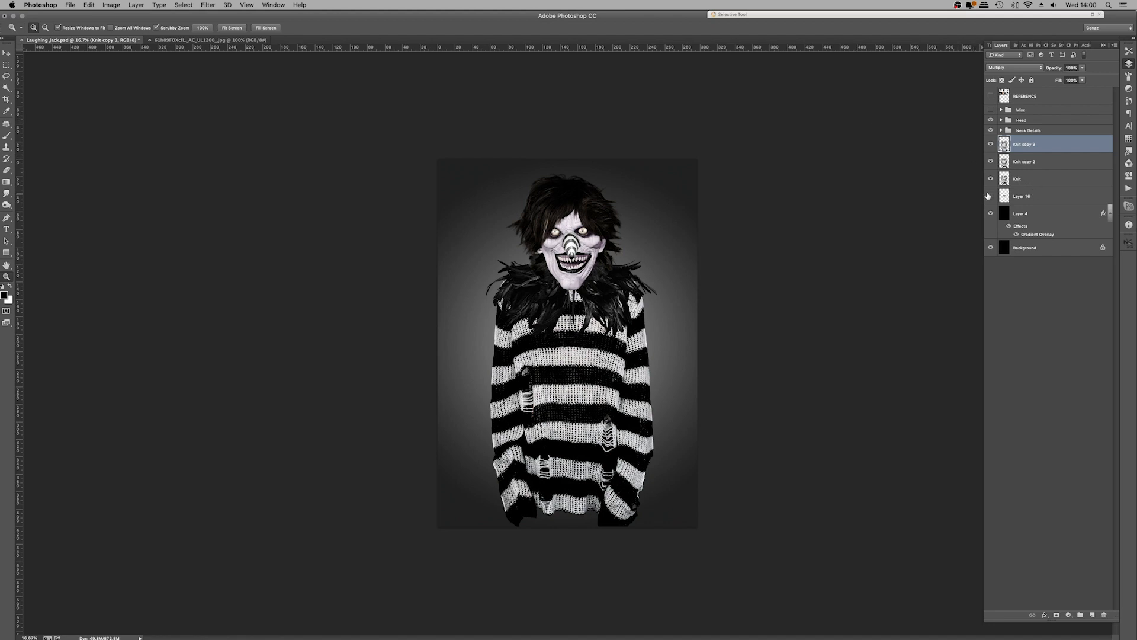
# Delete the hidden Layer 16 beneath the sweater layers and select the Knit layer
pyautogui.click(1019, 197)
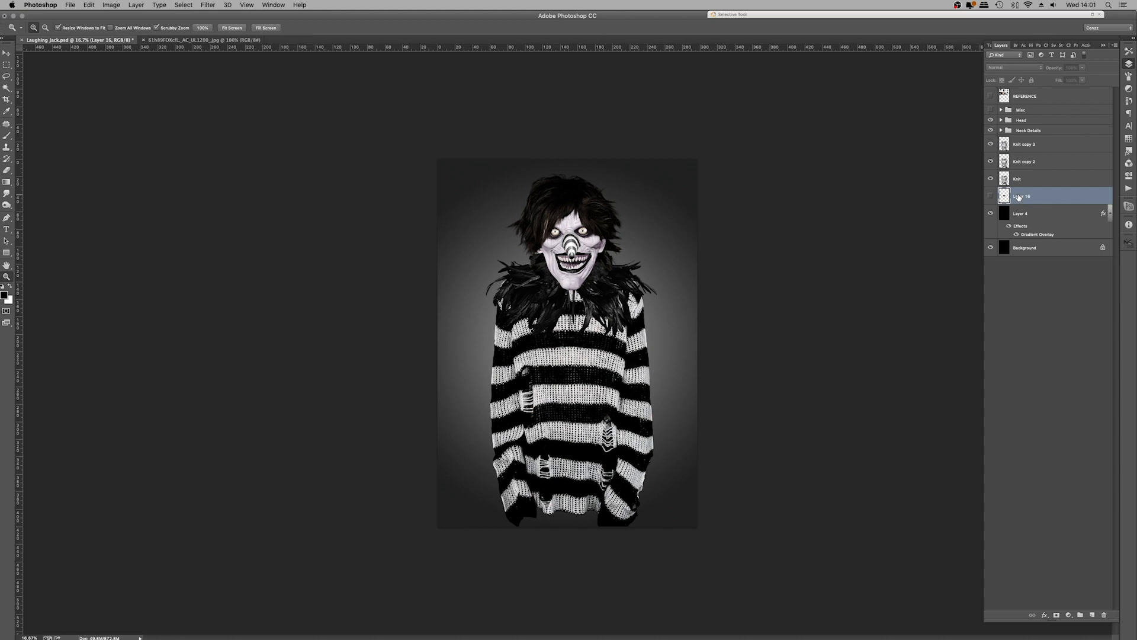
pyautogui.press('Delete')
pyautogui.click(1031, 178)
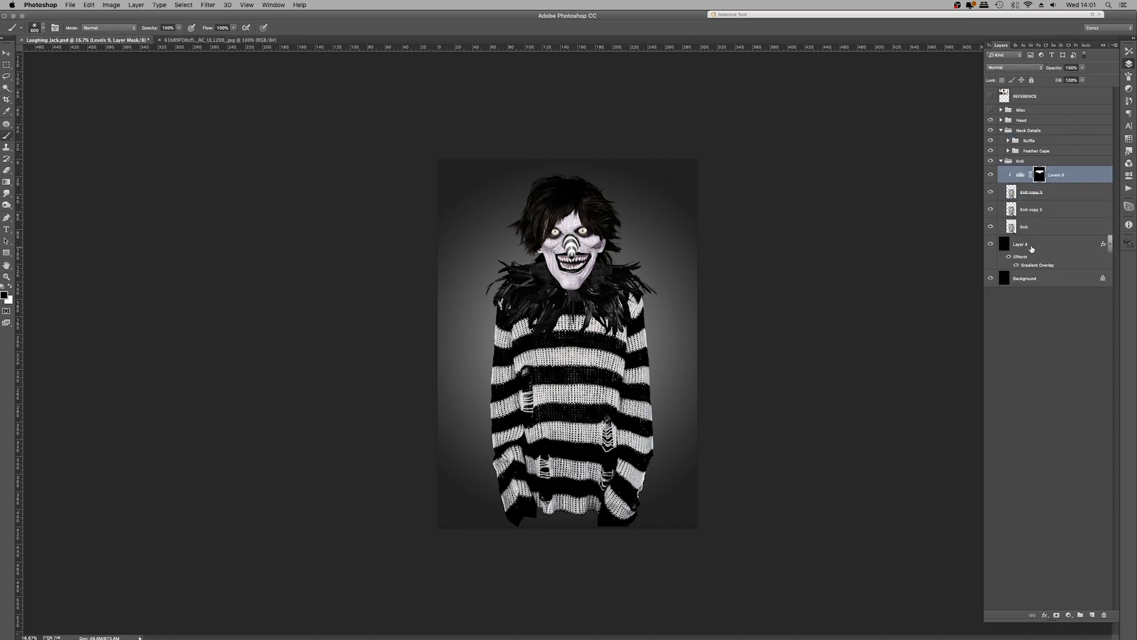
# Lower the opacity of the gradient background layer, Layer 4, to about 45%
pyautogui.click(1020, 244)
pyautogui.click(1082, 68)
pyautogui.moveTo(1084, 77); pyautogui.dragTo(1061, 79)
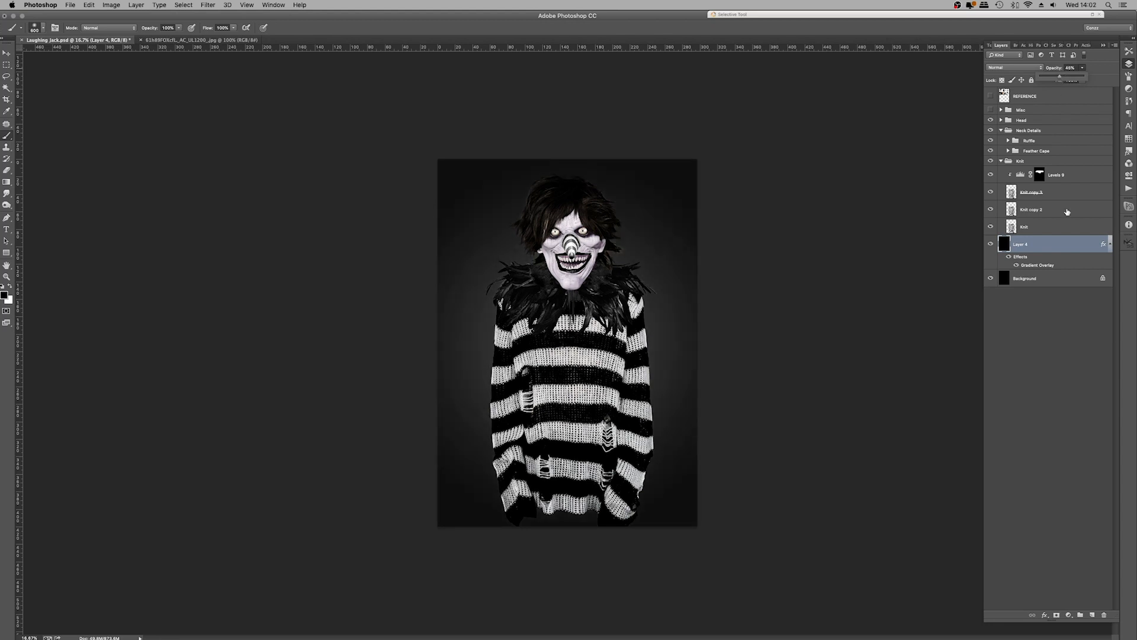
# Add a new layer above the gradient background and draw a large white circle behind the head
pyautogui.press('super+shift+n')
pyautogui.press('Return')
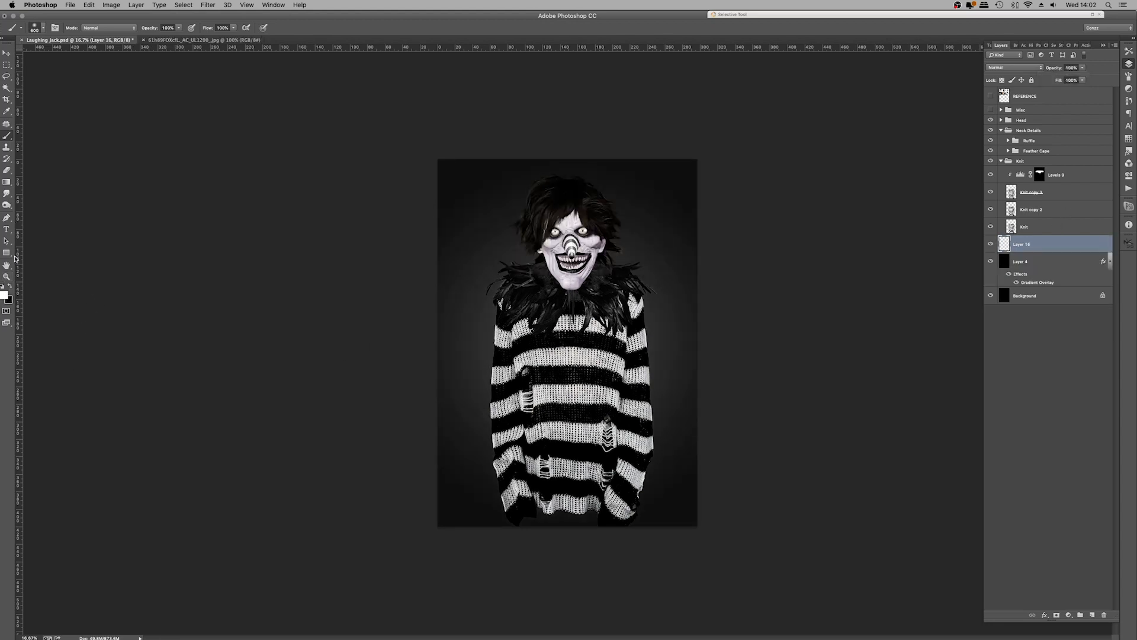
pyautogui.click(6, 253)
pyautogui.click(33, 267)
pyautogui.moveTo(506, 189); pyautogui.dragTo(733, 325)
pyautogui.hotkey('alt', 'BackSpace')
# Centre the white circle horizontally on the canvas and clear the selection
pyautogui.press('super+a')
pyautogui.press('v')
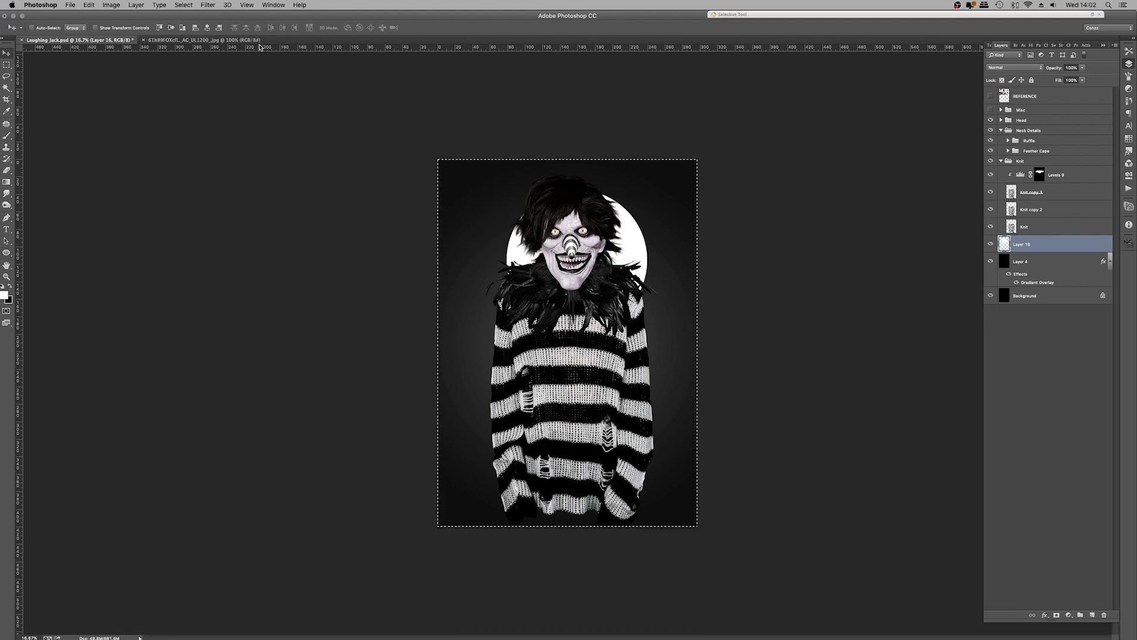
pyautogui.click(208, 28)
pyautogui.press('super+d')
# Collapse the open groups and combine Head, Neck Details and Knit into a group named Laughing Jack
pyautogui.click(1025, 120)
pyautogui.click(1001, 131)
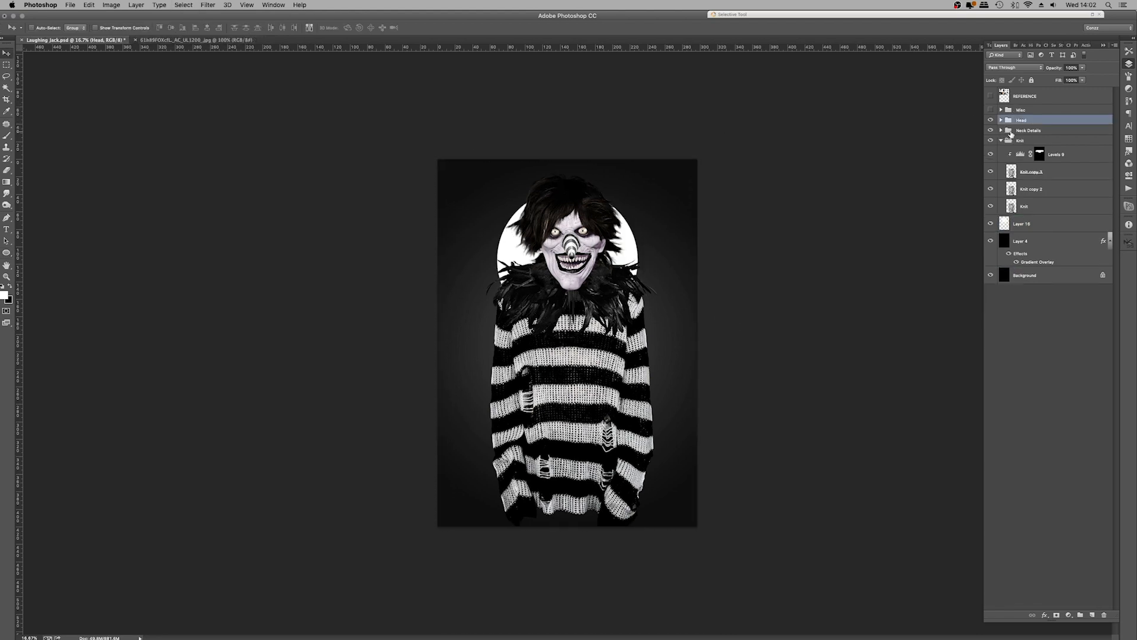
pyautogui.click(1000, 140)
pyautogui.click(1048, 141)
pyautogui.keyDown('shift'); pyautogui.click(1043, 122); pyautogui.keyUp('shift')
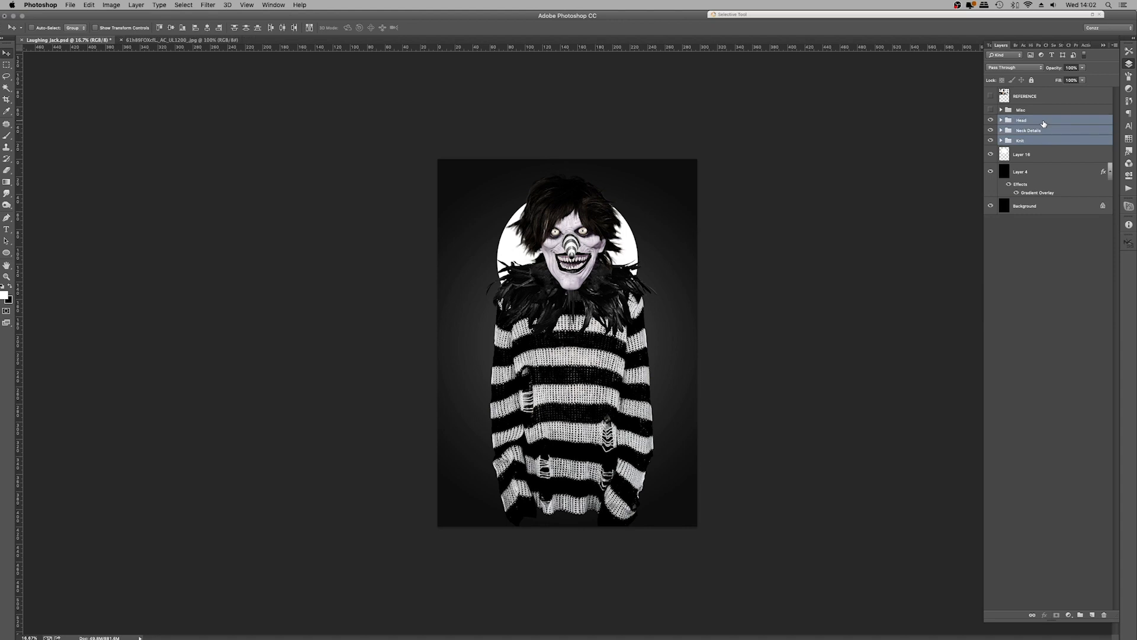
pyautogui.press('super+g')
pyautogui.write('Laughing J')
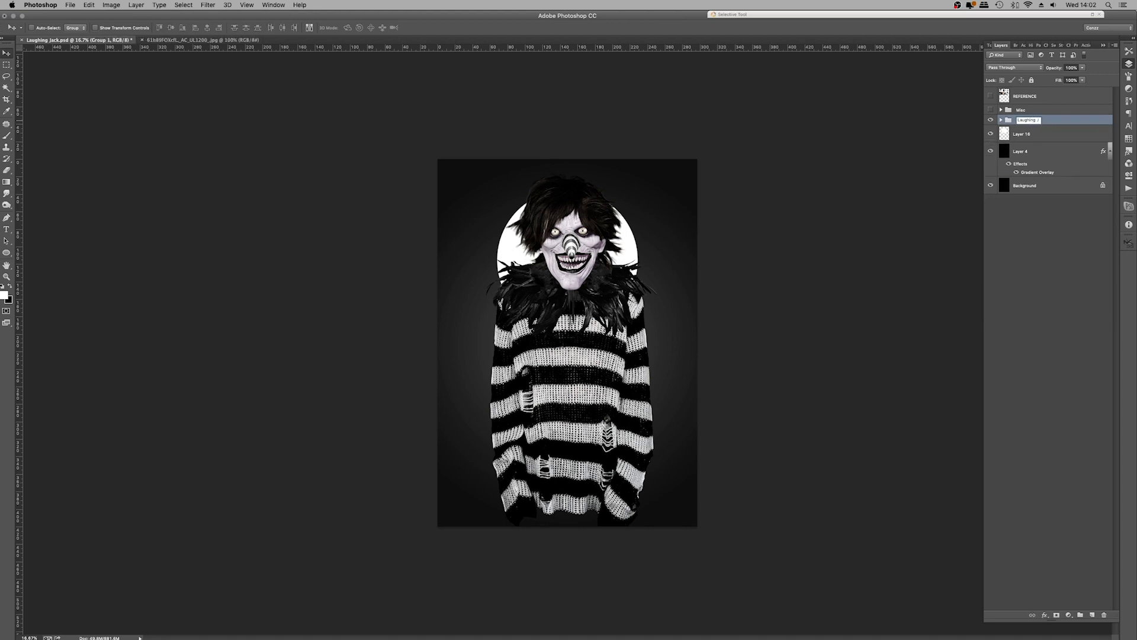
pyautogui.write('ack')
pyautogui.press('Return')
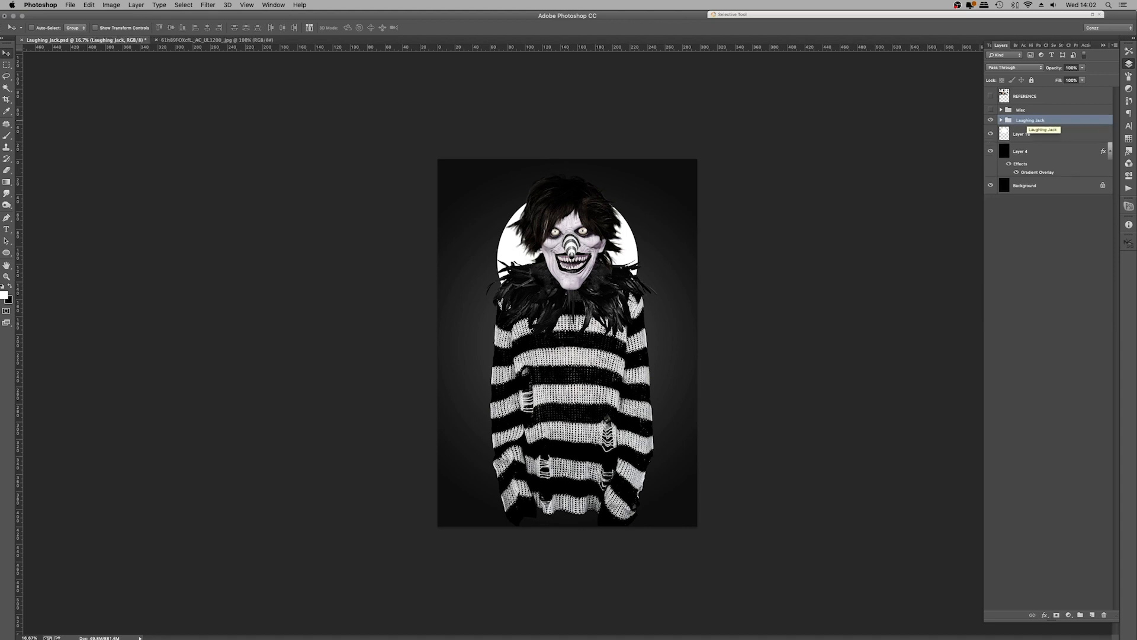
# Nudge the Laughing Jack group about 60 pixels to the left to centre the figure against the circle
pyautogui.hotkey('shift', 'Left')
pyautogui.hotkey('shift', 'Left')
pyautogui.hotkey('shift', 'Left')
pyautogui.hotkey('shift', 'Left')
pyautogui.hotkey('shift', 'Left')
pyautogui.hotkey('shift', 'Left')
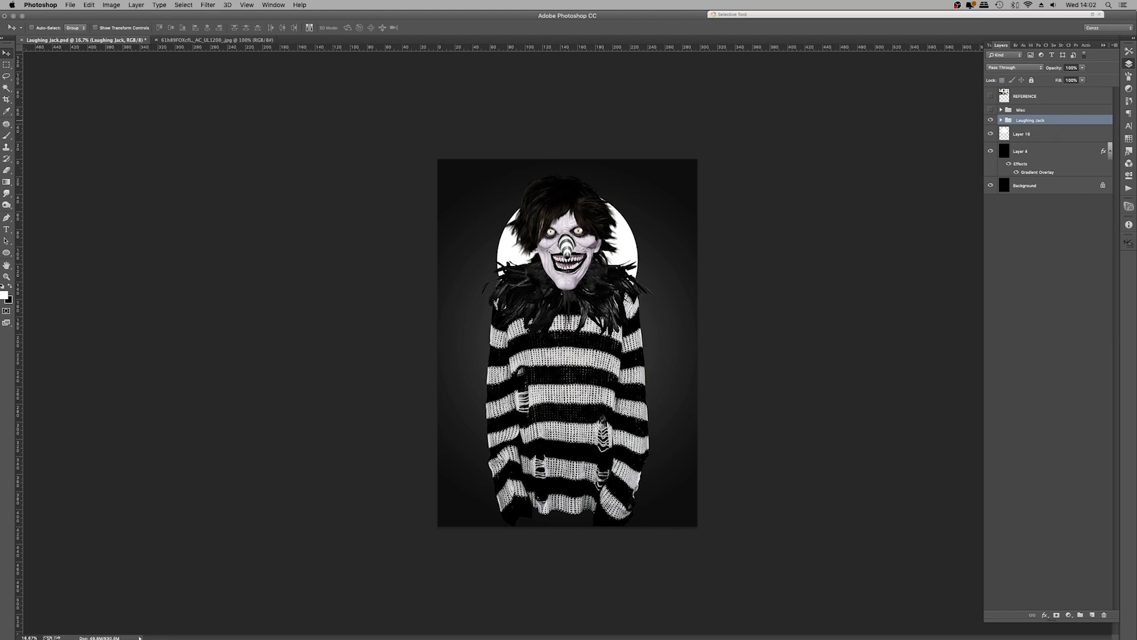
# Soften the white circle into a backlight glow with a Gaussian Blur of 506.2 pixels radius
pyautogui.click(1029, 135)
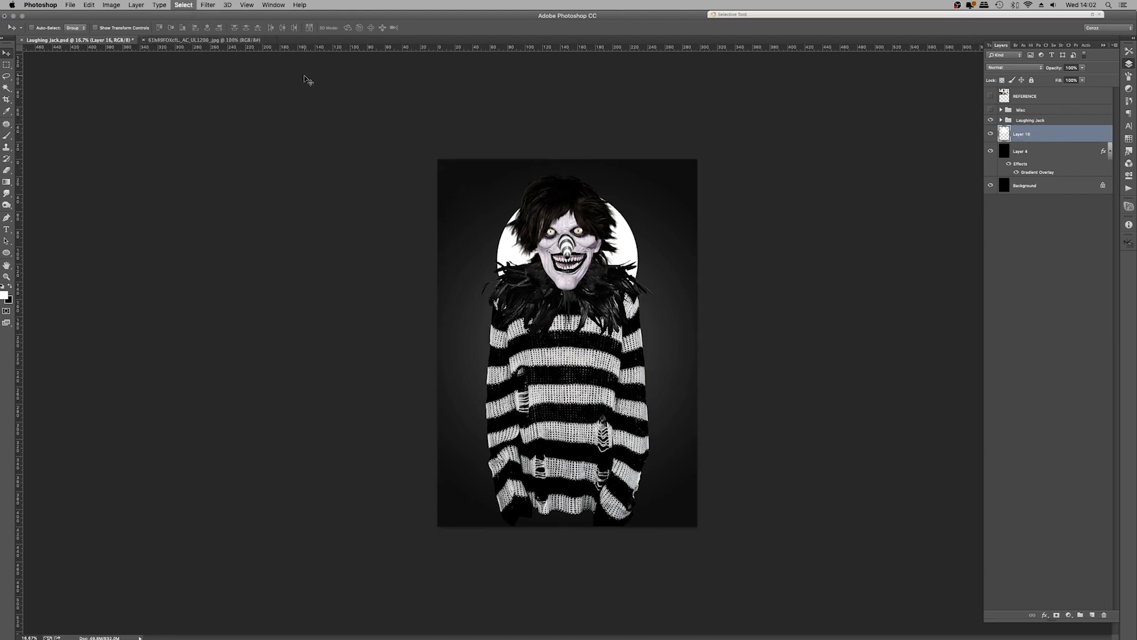
pyautogui.click(207, 5)
pyautogui.moveTo(249, 110)
pyautogui.click(375, 178)
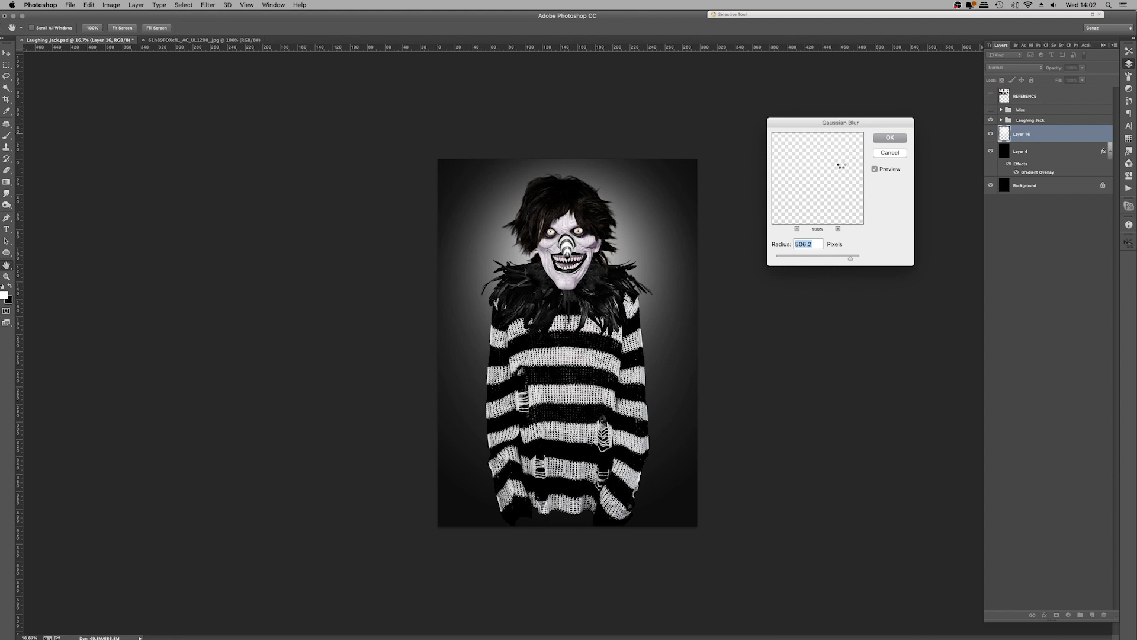
pyautogui.press('Return')
# With a much larger brush, paint white on the Knit group's Levels mask over the sweater's sides and hem, and set that layer to Multiply
pyautogui.click(1000, 120)
pyautogui.click(1008, 150)
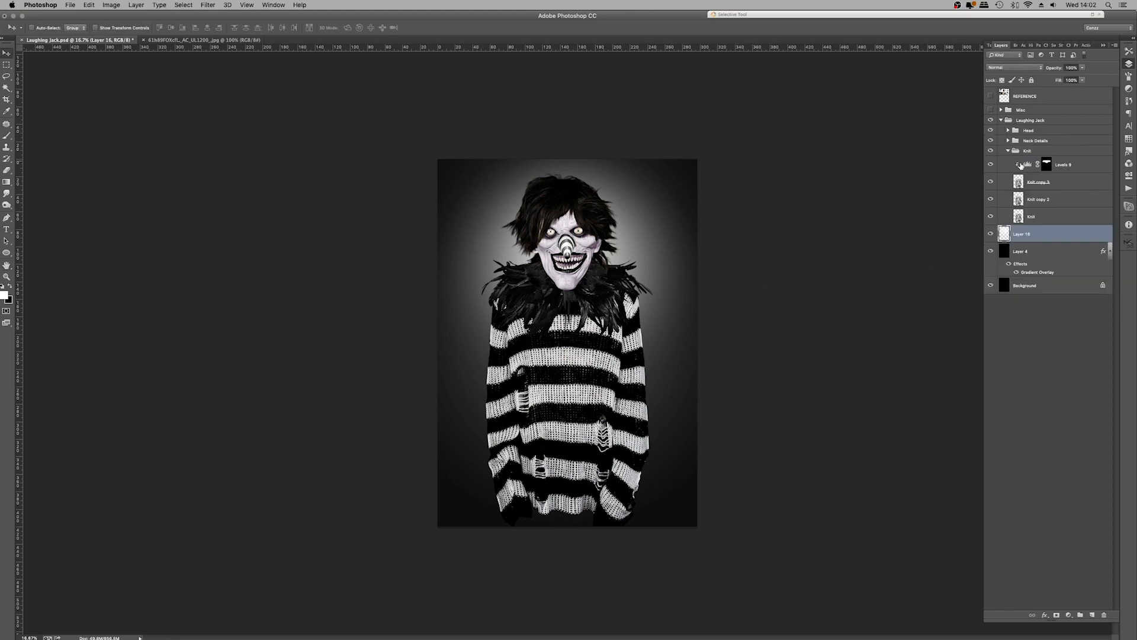
pyautogui.click(1078, 184)
pyautogui.press('b')
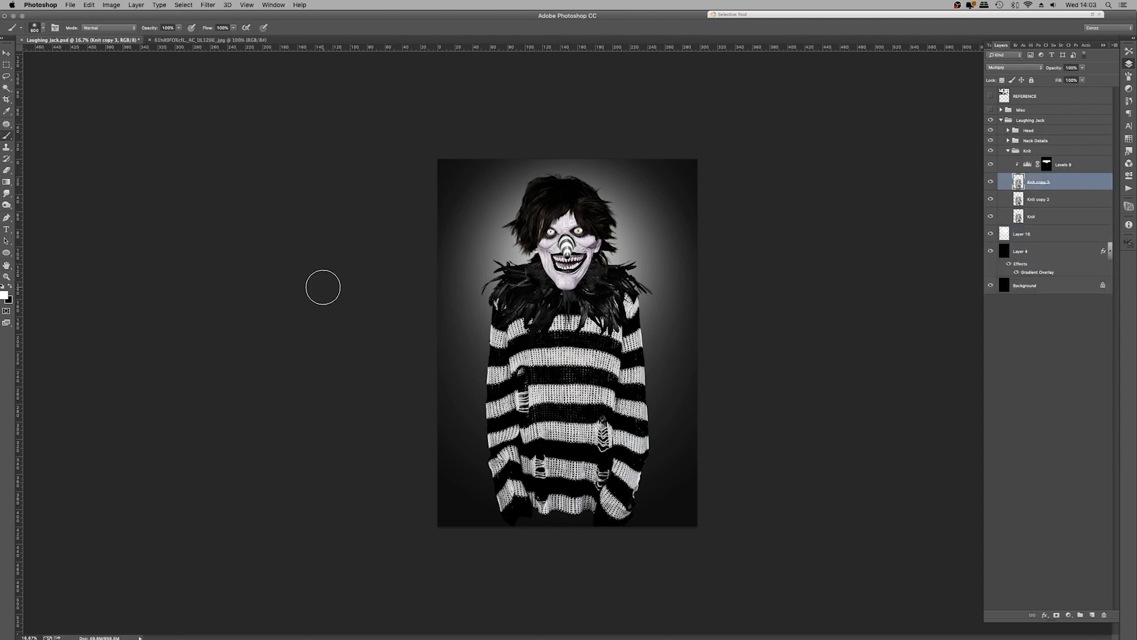
pyautogui.press(']')
pyautogui.press(']')
pyautogui.press(']')
pyautogui.press(']')
pyautogui.press(']')
pyautogui.press(']')
pyautogui.press(']')
pyautogui.press(']')
pyautogui.press(']')
pyautogui.press(']')
pyautogui.press(']')
pyautogui.press(']')
pyautogui.press(']')
pyautogui.press(']')
pyautogui.press(']')
pyautogui.press(']')
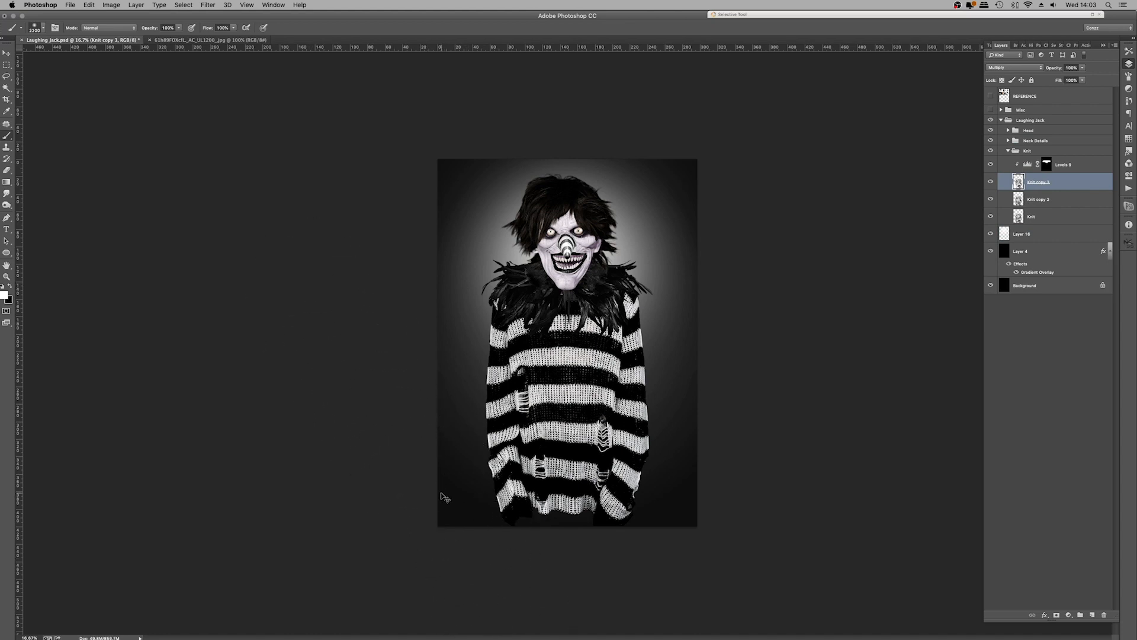
pyautogui.press('super+z')
pyautogui.click(1049, 166)
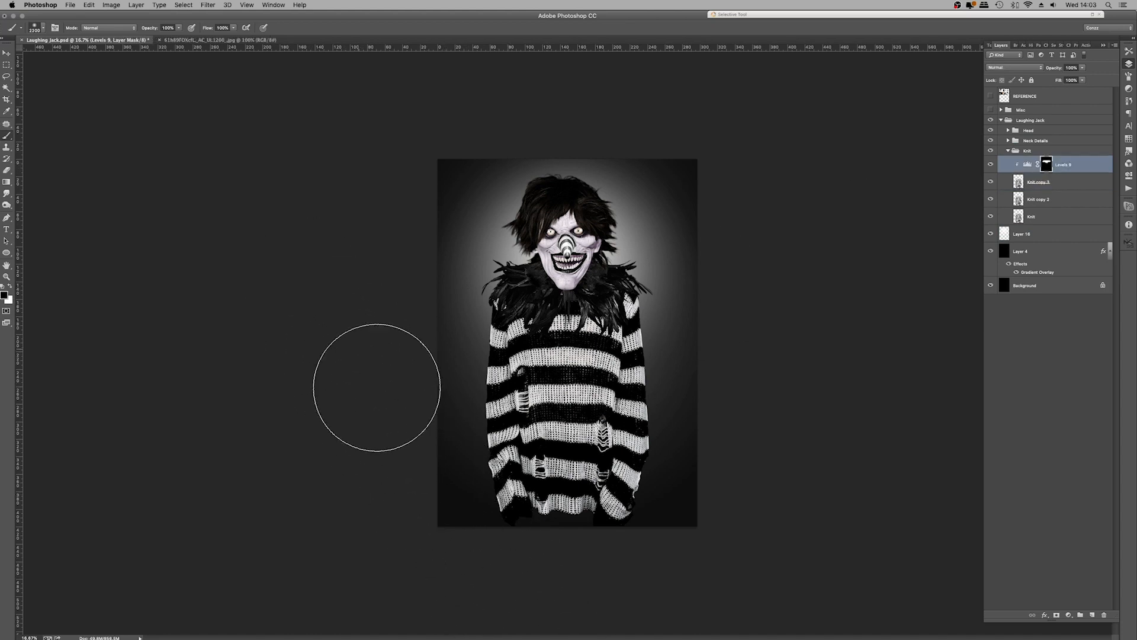
pyautogui.press('x')
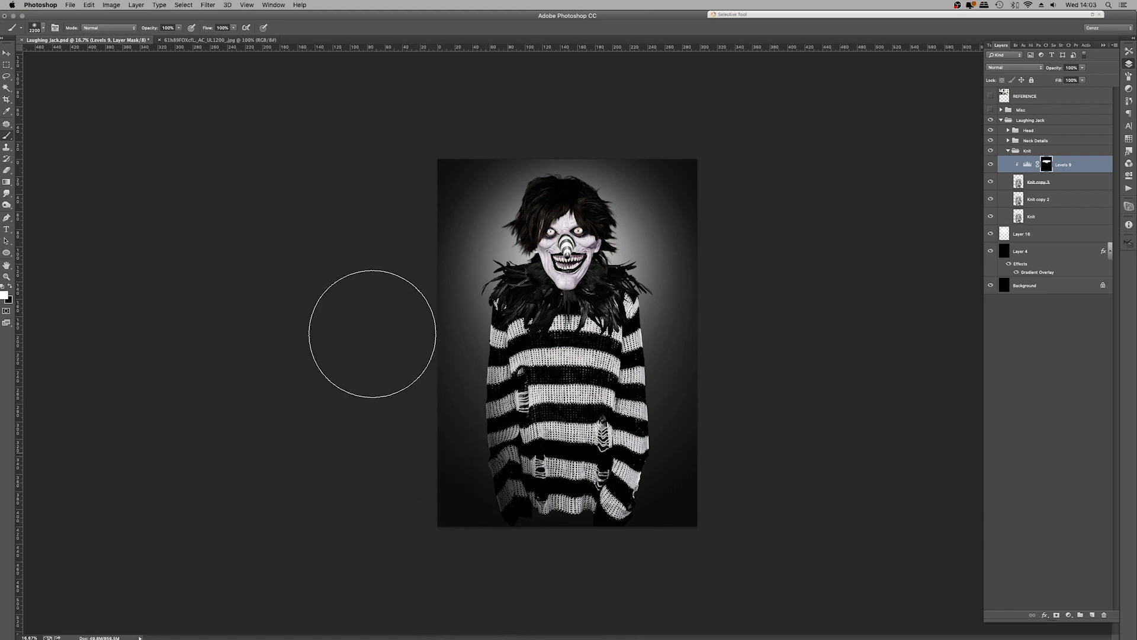
pyautogui.moveTo(761, 620)
pyautogui.mouseDown()
pyautogui.moveTo(628, 538)
pyautogui.moveTo(776, 318)
pyautogui.moveTo(736, 408)
pyautogui.moveTo(609, 585)
pyautogui.mouseUp()
pyautogui.moveTo(410, 447)
pyautogui.mouseDown()
pyautogui.moveTo(735, 396)
pyautogui.moveTo(716, 366)
pyautogui.moveTo(744, 366)
pyautogui.mouseUp()
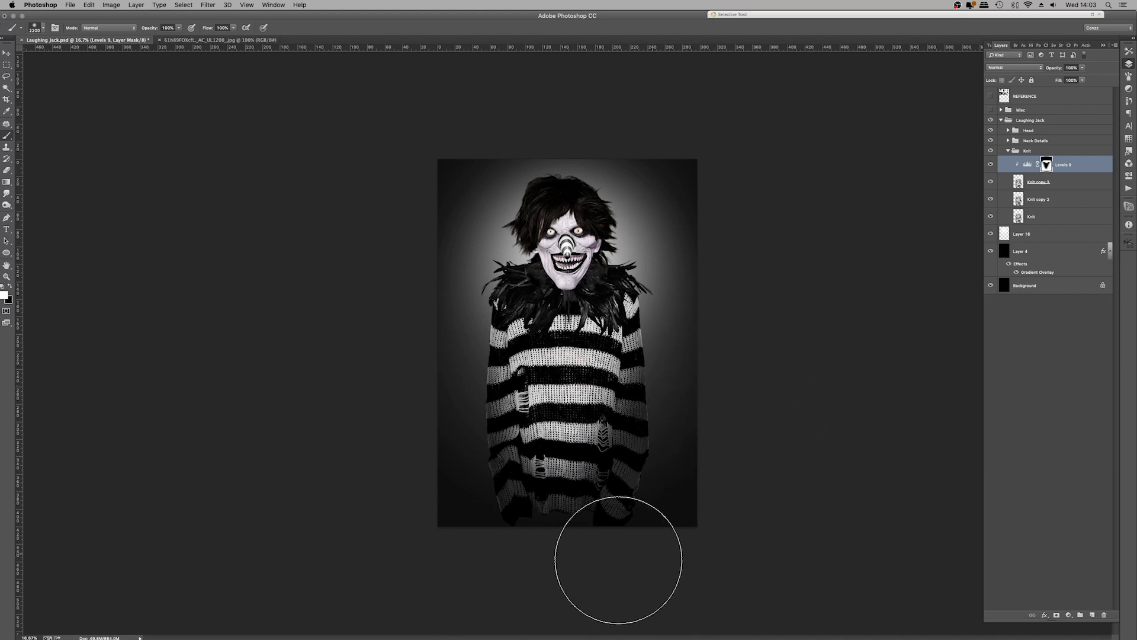
pyautogui.click(1000, 68)
pyautogui.click(1003, 90)
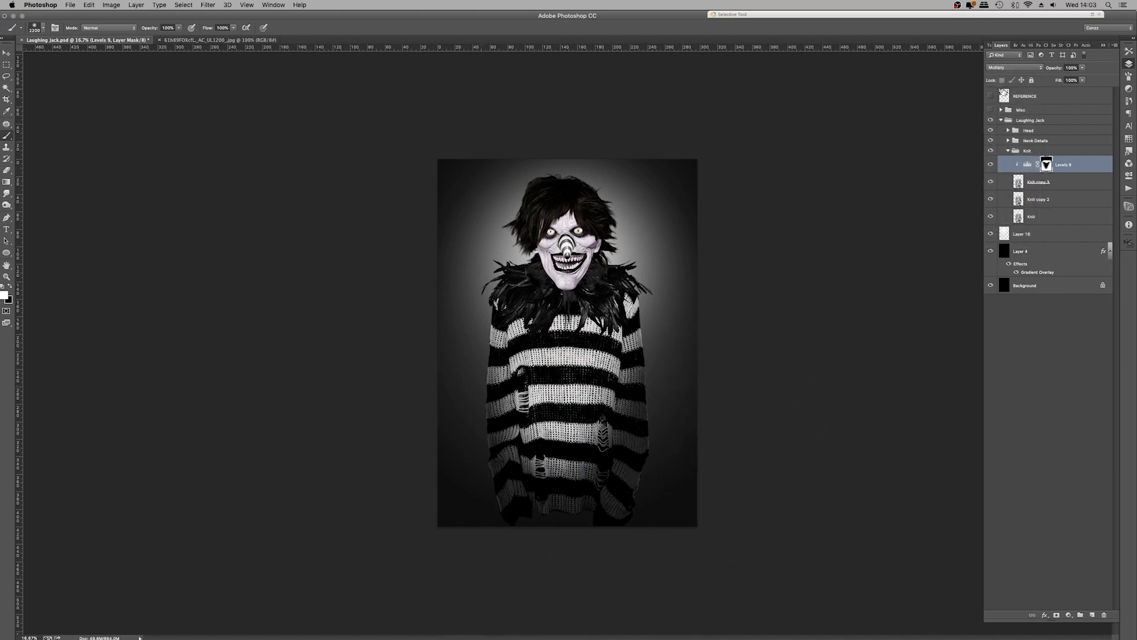
# Load the Knit copy 3 sweater outline as a selection, contract it slightly and invert it
pyautogui.click(6, 277)
pyautogui.doubleClick(541, 382)
pyautogui.scroll(-4, 542, 382)
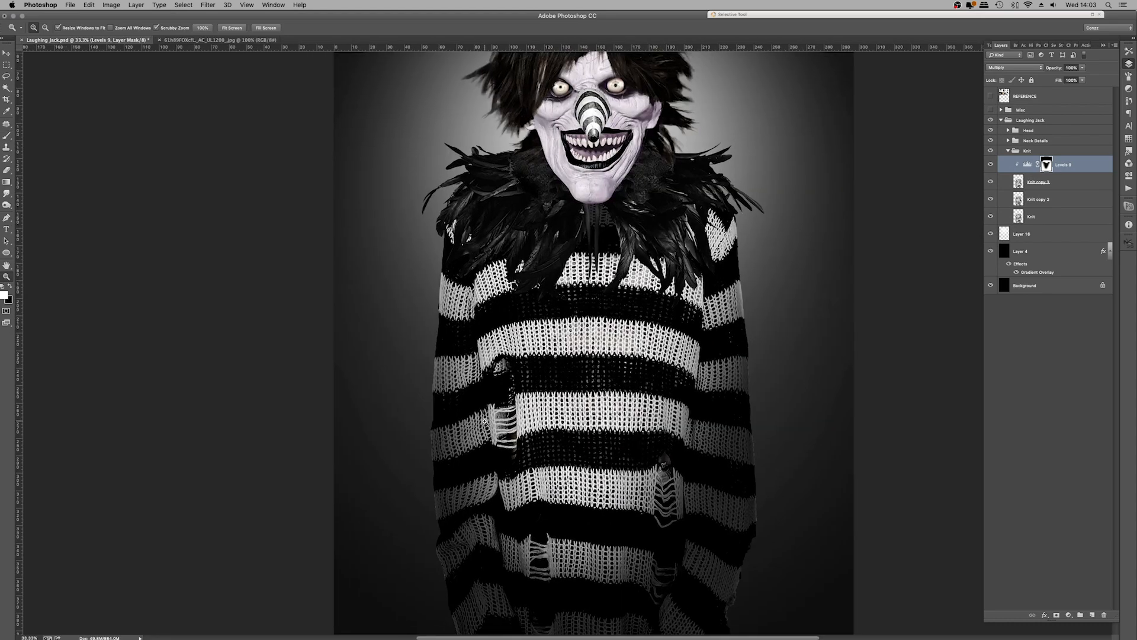
pyautogui.keyDown('super'); pyautogui.click(1017, 183); pyautogui.keyUp('super')
pyautogui.click(183, 5)
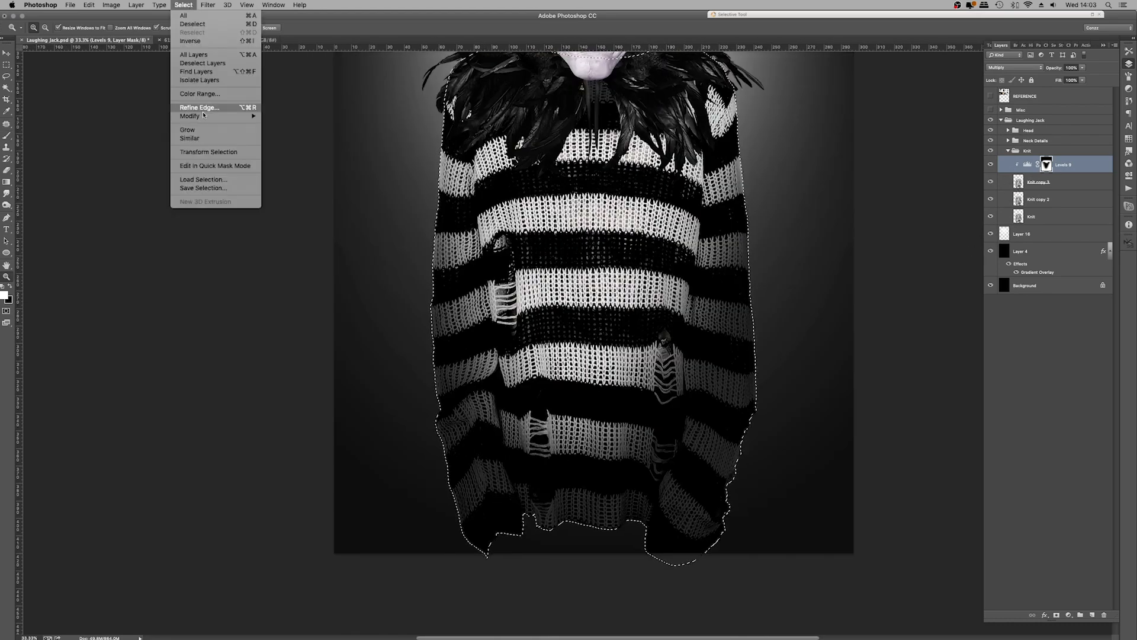
pyautogui.moveTo(196, 116)
pyautogui.click(291, 141)
pyautogui.click(614, 307)
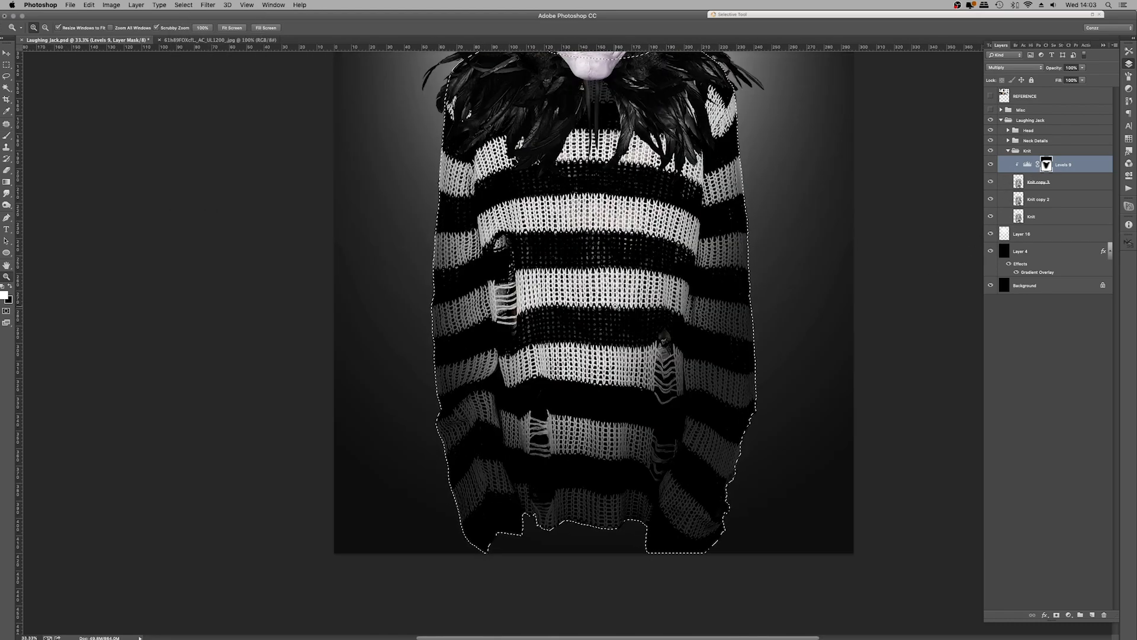
pyautogui.press('super+shift+i')
# Clear the edge fringe outside the sweater on the Knit copy 3, Knit copy 2 and Knit layers, and deselect
pyautogui.click(1018, 181)
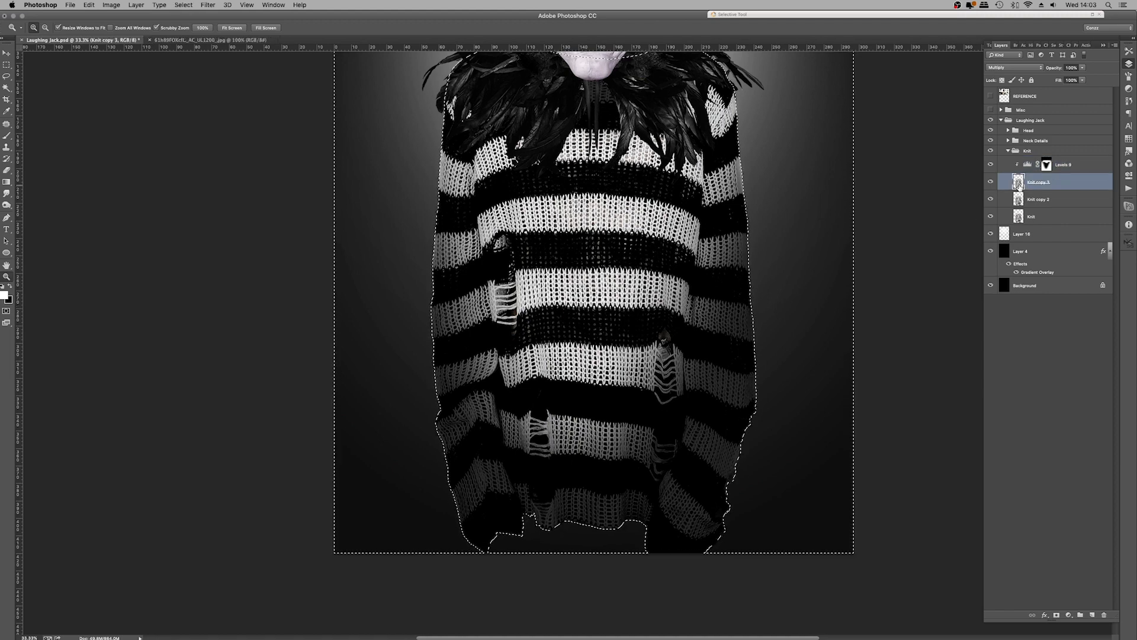
pyautogui.click(1017, 200)
pyautogui.click(1017, 217)
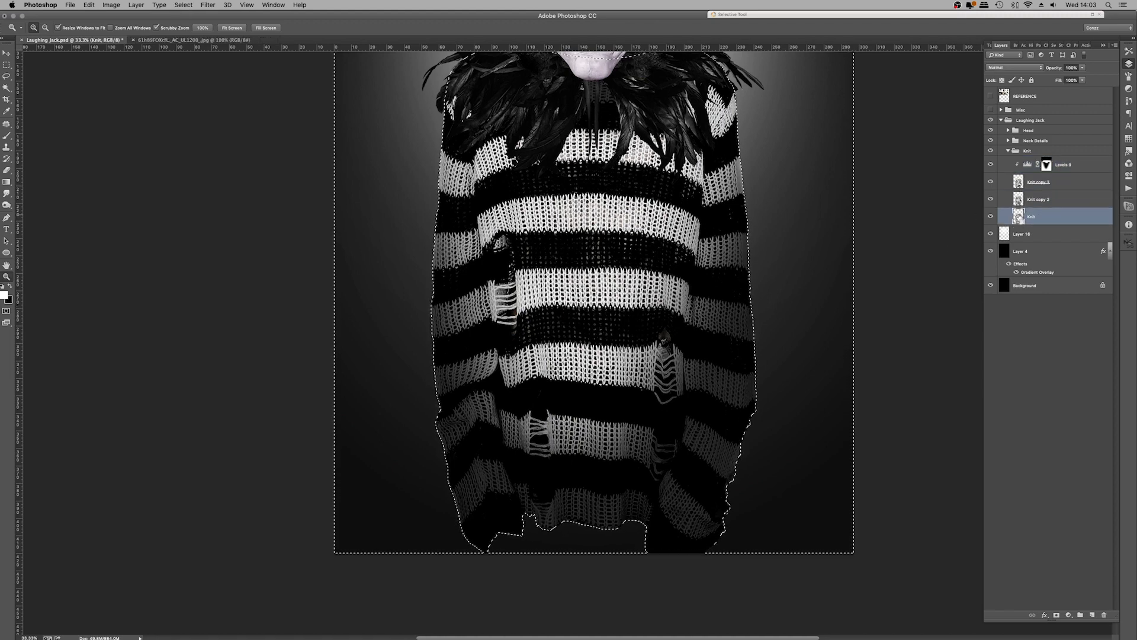
pyautogui.press('super+d')
# Add a layer mask to the Knit layer and paint black along both sides of the sweater with an 1100 px brush
pyautogui.click(990, 217)
pyautogui.click(990, 217)
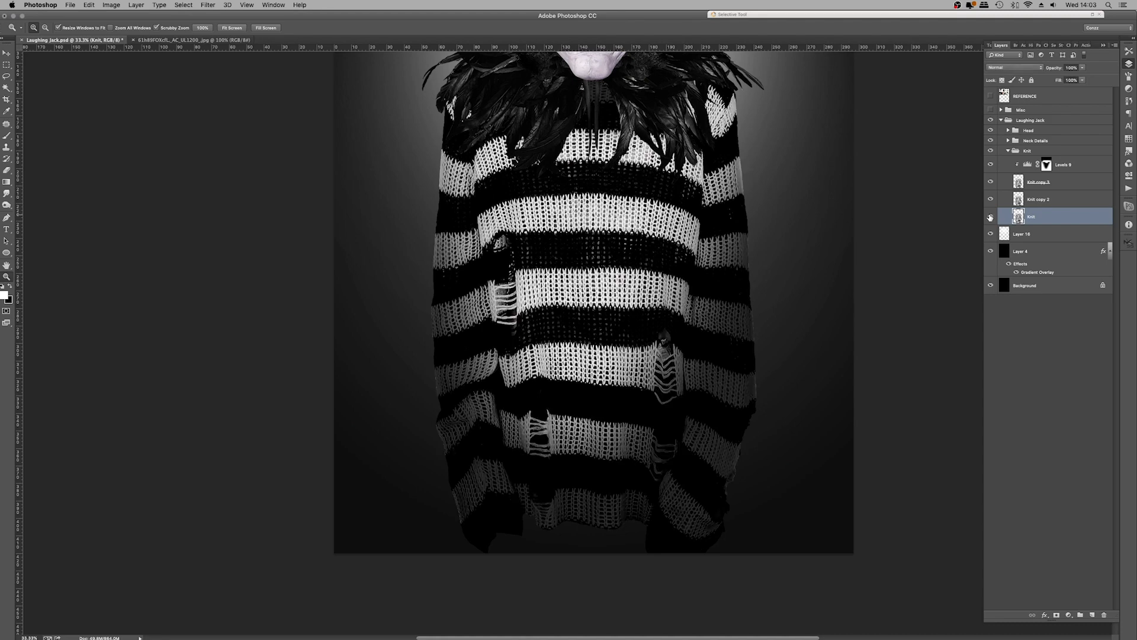
pyautogui.click(1055, 614)
pyautogui.press('b')
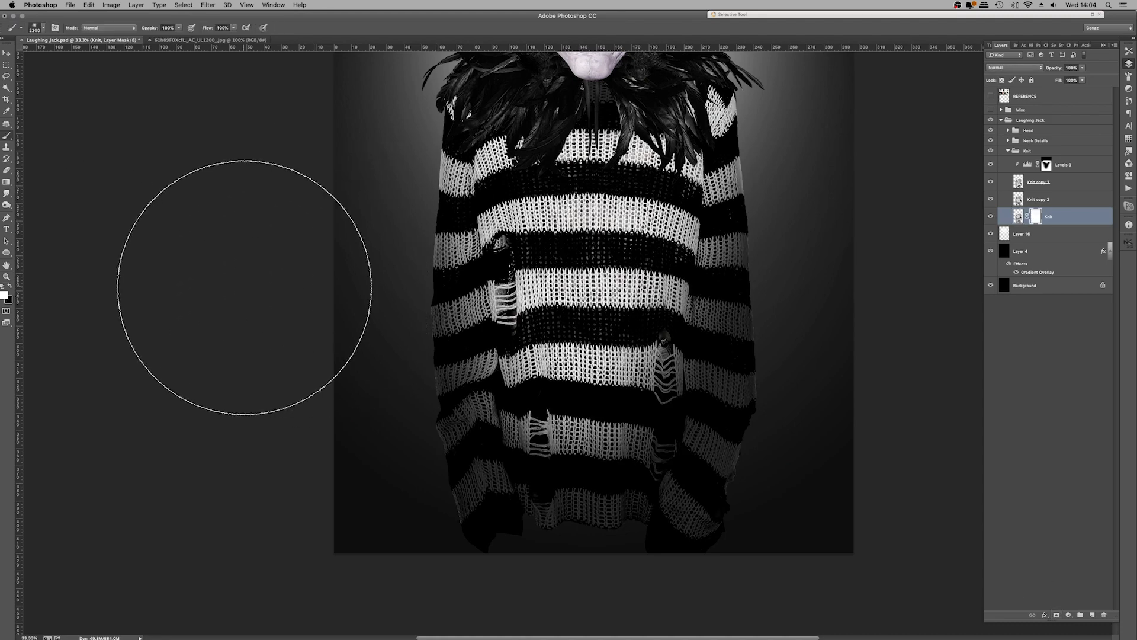
pyautogui.press('x')
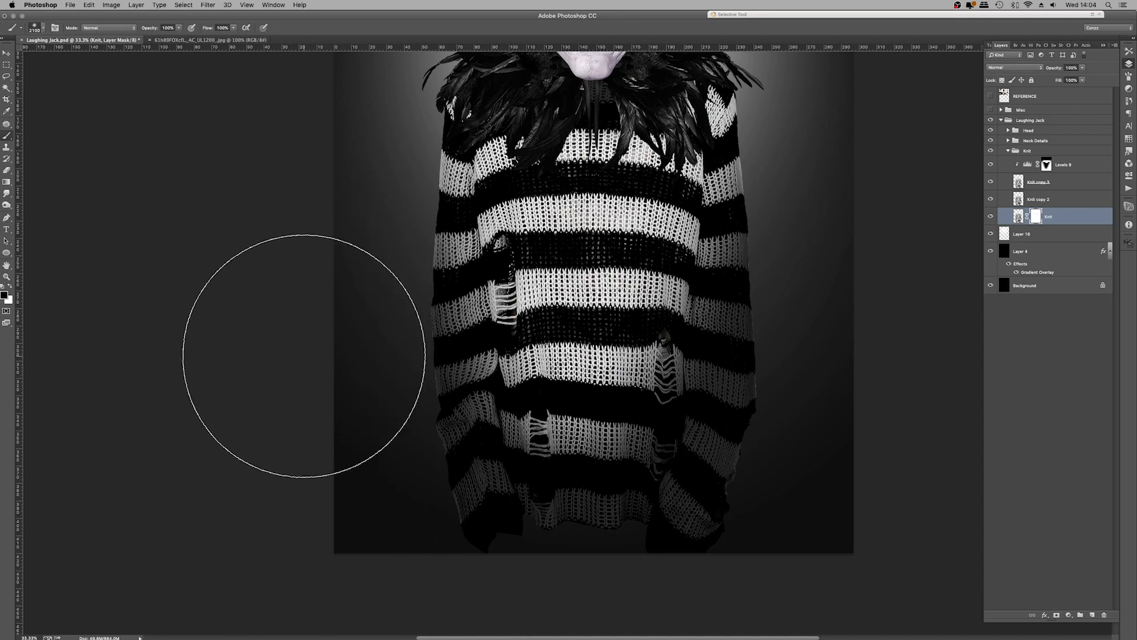
pyautogui.press('[')
pyautogui.press('[')
pyautogui.press('[')
pyautogui.press('[')
pyautogui.press('[')
pyautogui.press('[')
pyautogui.press('[')
pyautogui.press('[')
pyautogui.press('[')
pyautogui.press('[')
pyautogui.press('[')
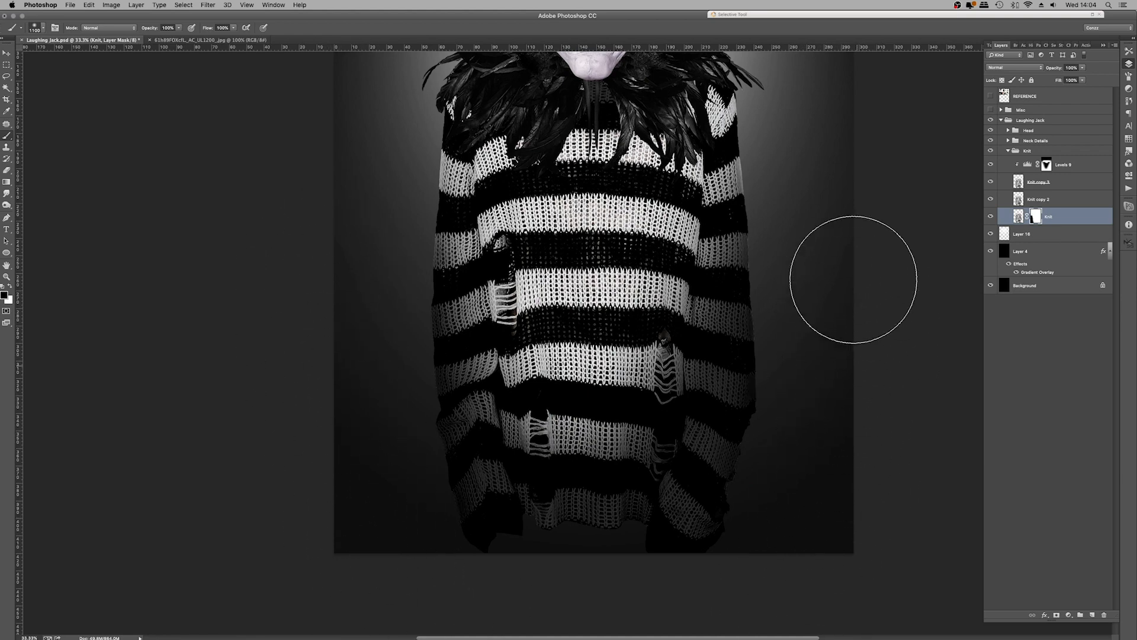
pyautogui.press('super+minus')
pyautogui.press('super+minus')
pyautogui.press('super+minus')
pyautogui.press('super+minus')
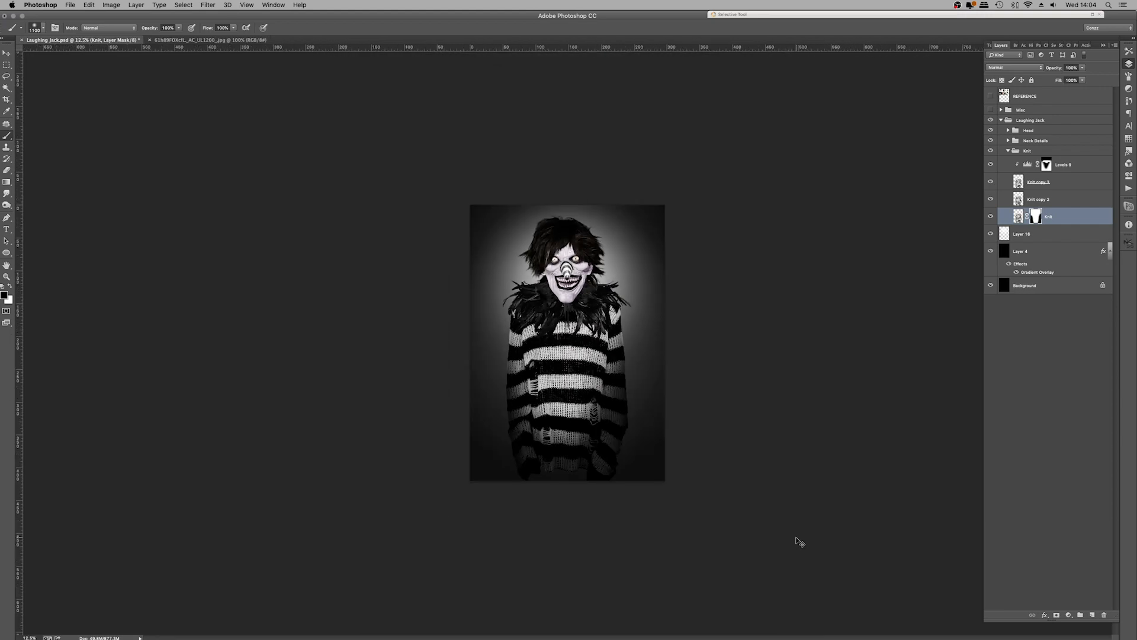
pyautogui.press('super+equal')
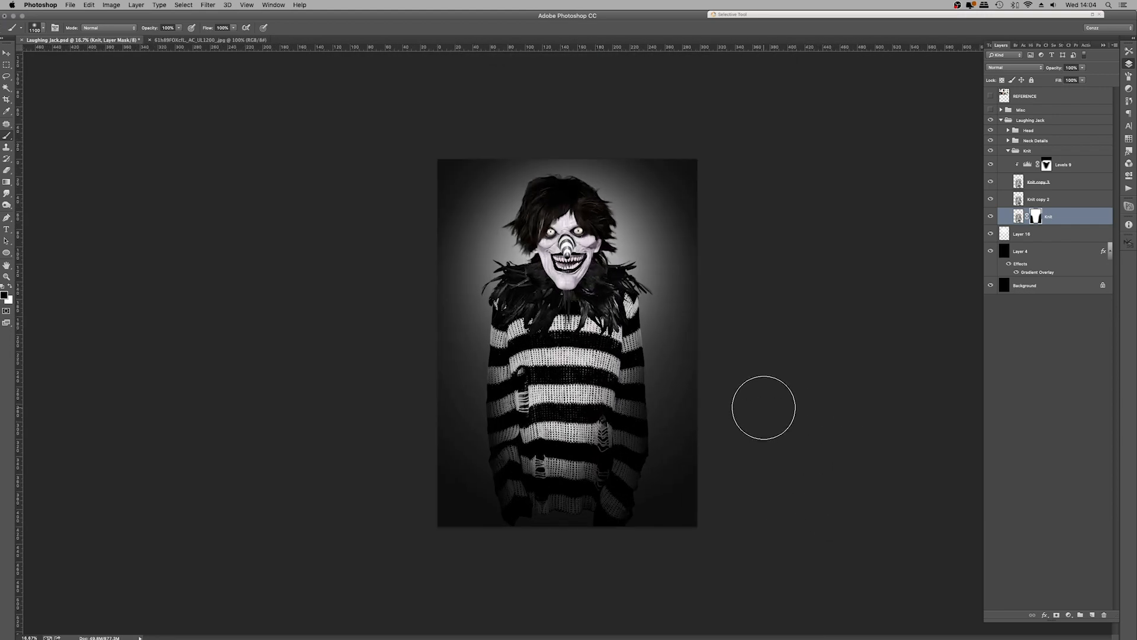
# Compare the figure with the reference images by showing and hiding the REFERENCE layer
pyautogui.click(990, 96)
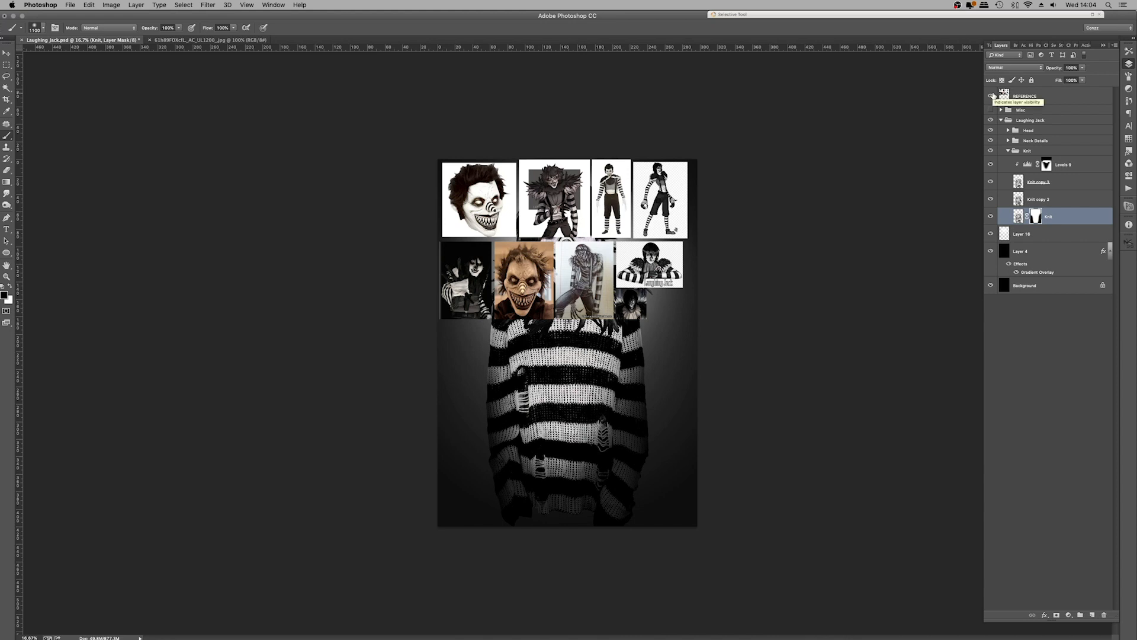
pyautogui.click(992, 96)
pyautogui.click(993, 96)
pyautogui.click(993, 96)
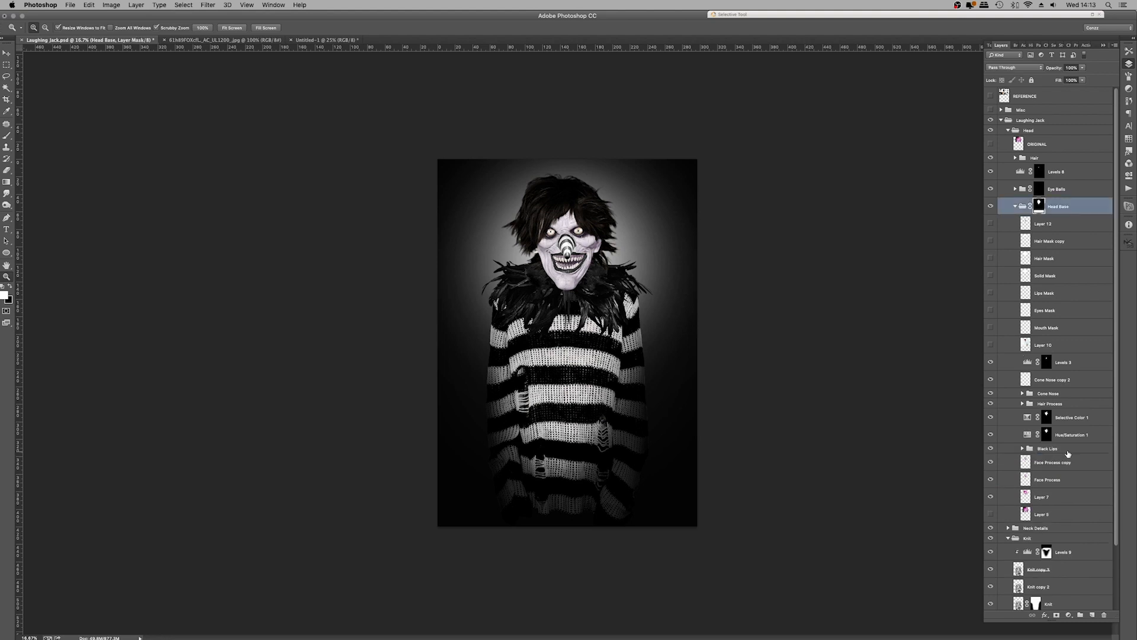
# Load the Face Process copy outline as a selection and add a Levels adjustment with black input about 84 and white input about 229
pyautogui.click(1067, 453)
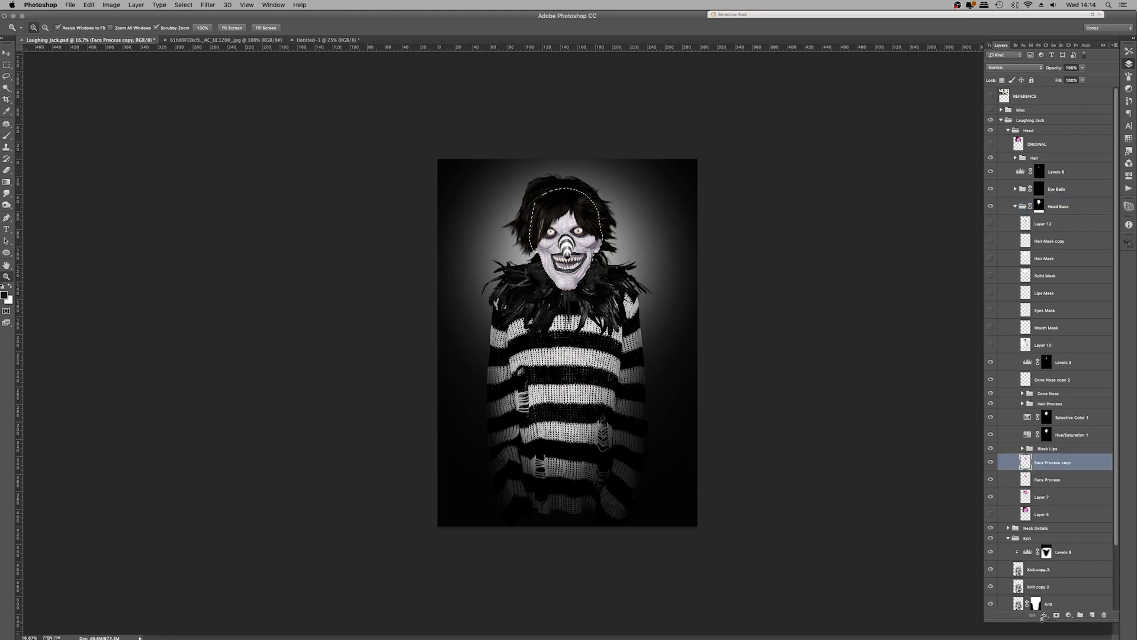
pyautogui.click(1068, 615)
pyautogui.click(1078, 527)
pyautogui.moveTo(1004, 136); pyautogui.dragTo(1033, 135)
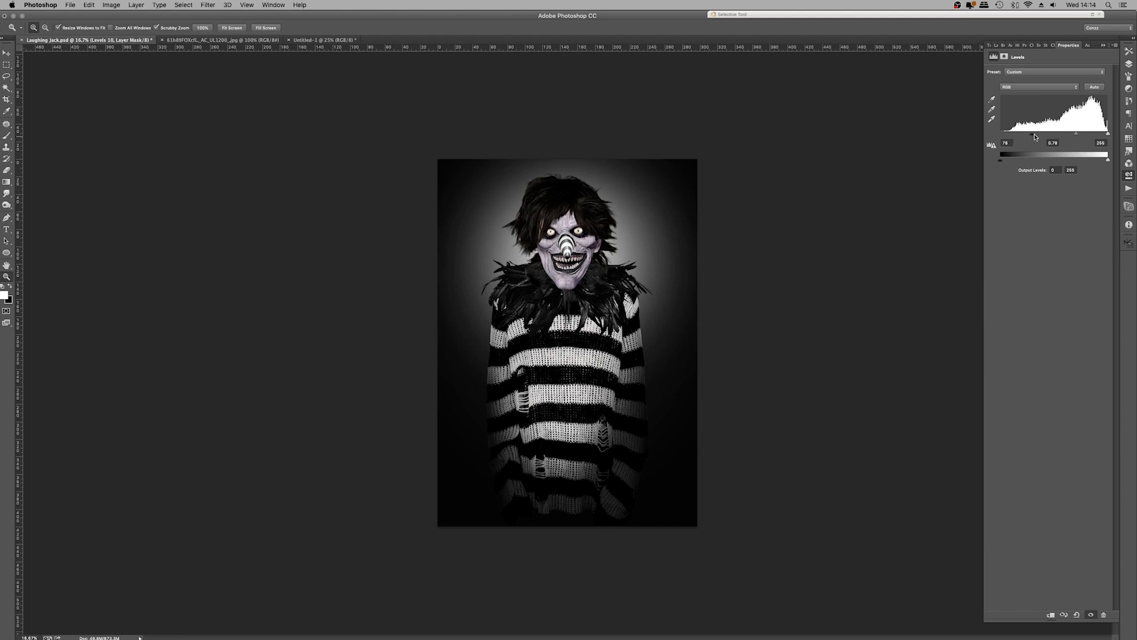
pyautogui.moveTo(1107, 134); pyautogui.dragTo(1096, 135)
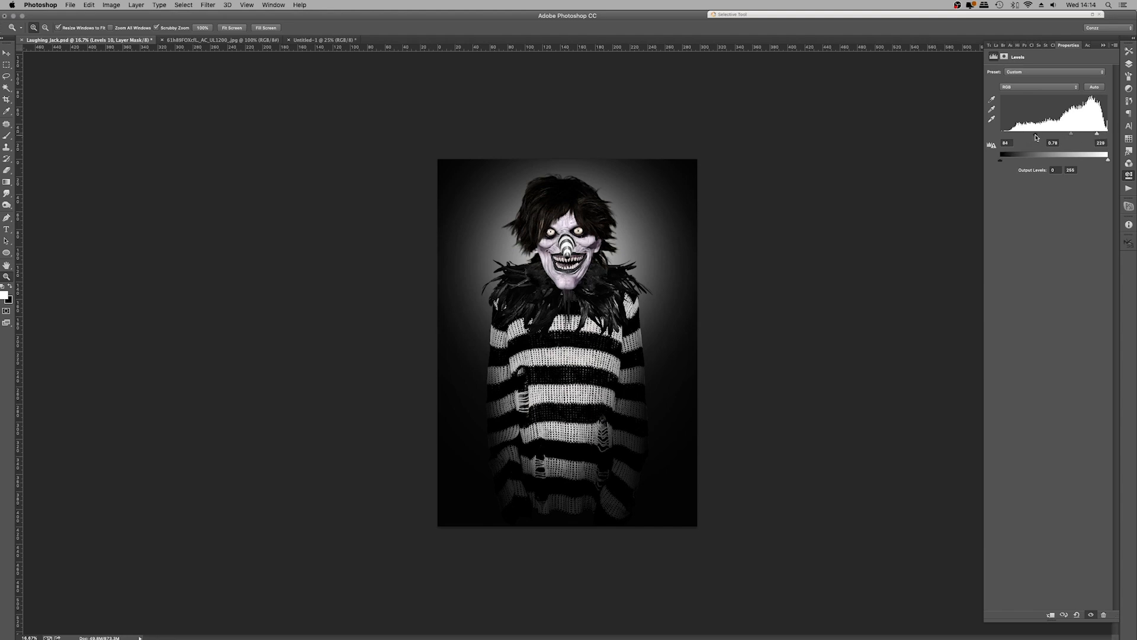
# Compare the face without Hue/Saturation 1 and lower that adjustment's saturation to reduce the purple tint
pyautogui.click(1129, 64)
pyautogui.moveTo(582, 237); pyautogui.dragTo(904, 416)
pyautogui.click(996, 435)
pyautogui.click(996, 436)
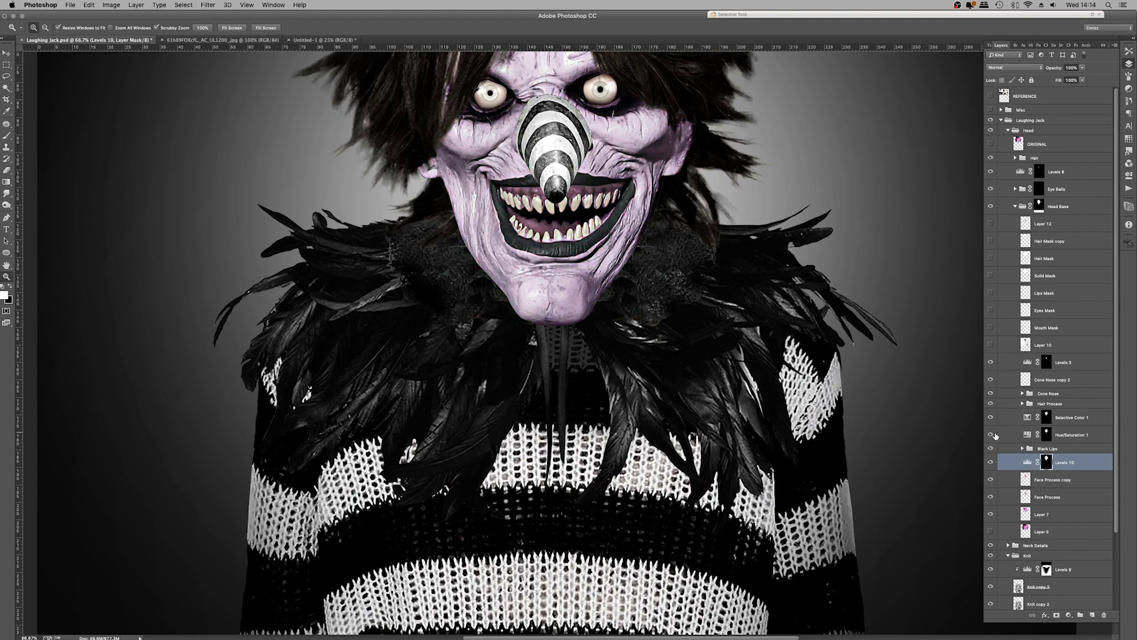
pyautogui.doubleClick(1031, 434)
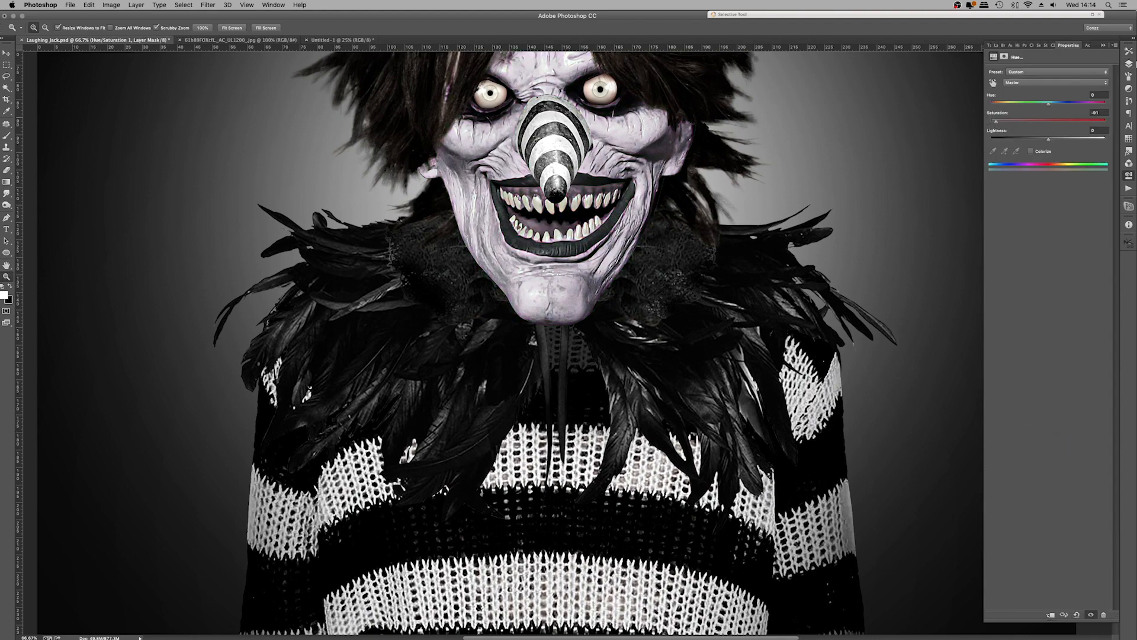
pyautogui.click(1129, 64)
# Brighten the face's highlights by setting the white input of Levels 10 to 218
pyautogui.doubleClick(1035, 461)
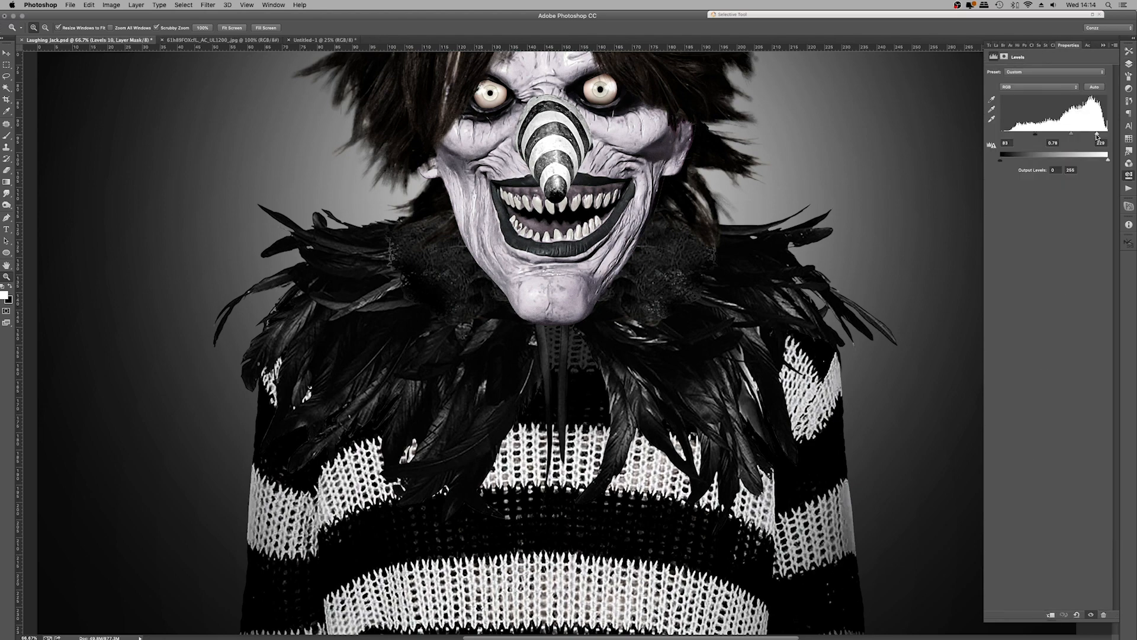
pyautogui.moveTo(1092, 135); pyautogui.dragTo(1091, 135)
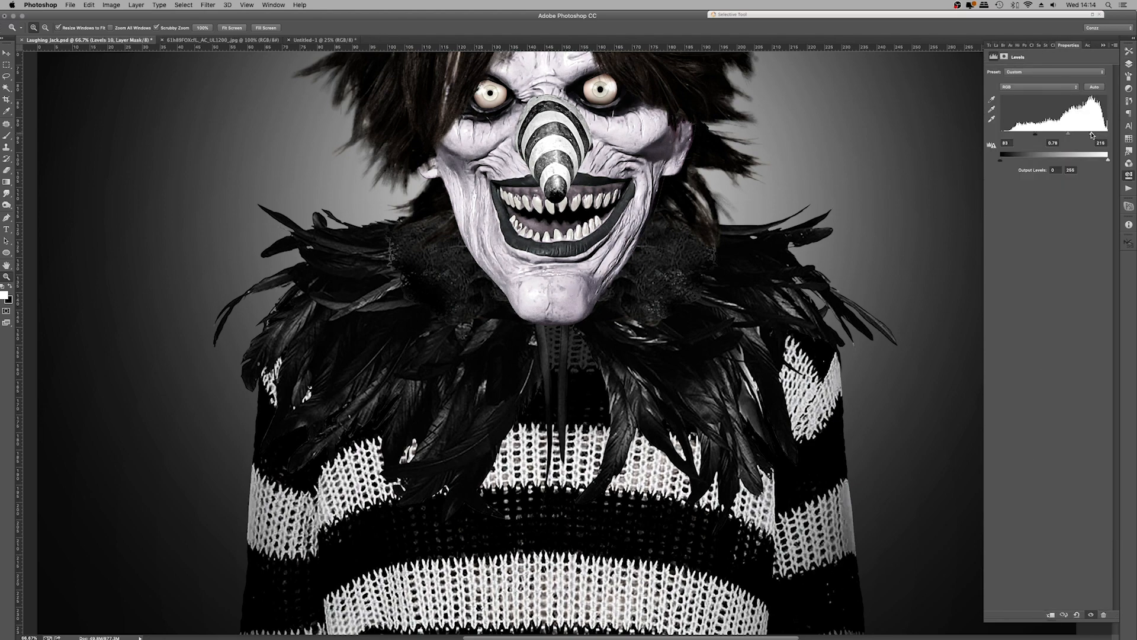
pyautogui.click(1129, 64)
pyautogui.rightClick(619, 202)
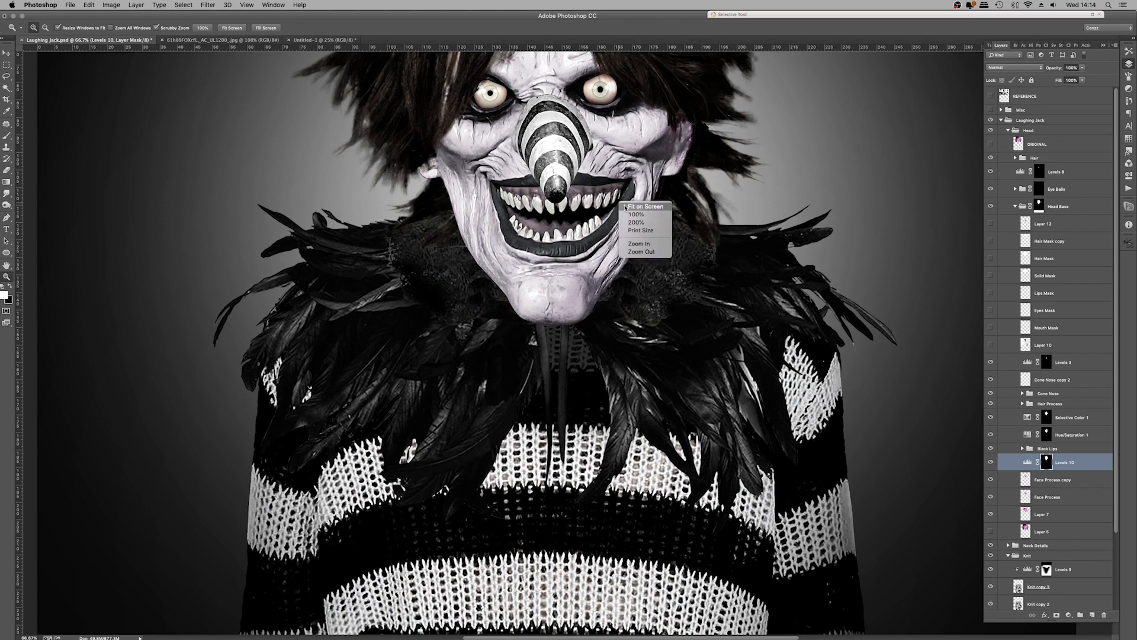
pyautogui.click(633, 206)
pyautogui.rightClick(625, 182)
pyautogui.click(646, 233)
pyautogui.rightClick(597, 202)
pyautogui.click(608, 231)
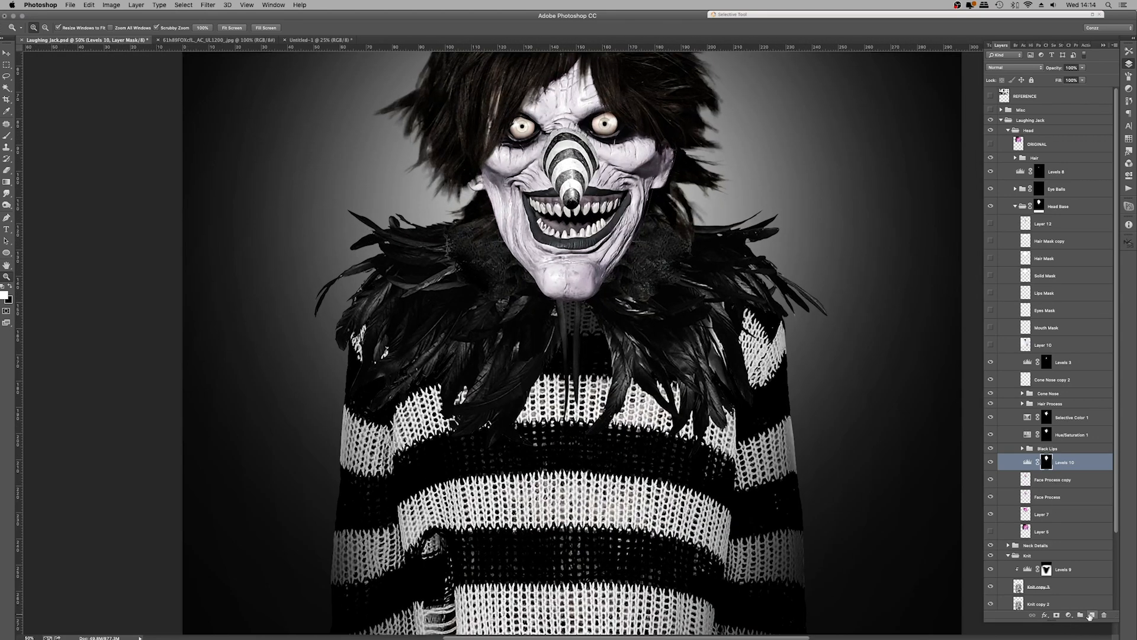
# Add a new layer above Levels 10 and paint soft black shadows around both eyes
pyautogui.click(1090, 616)
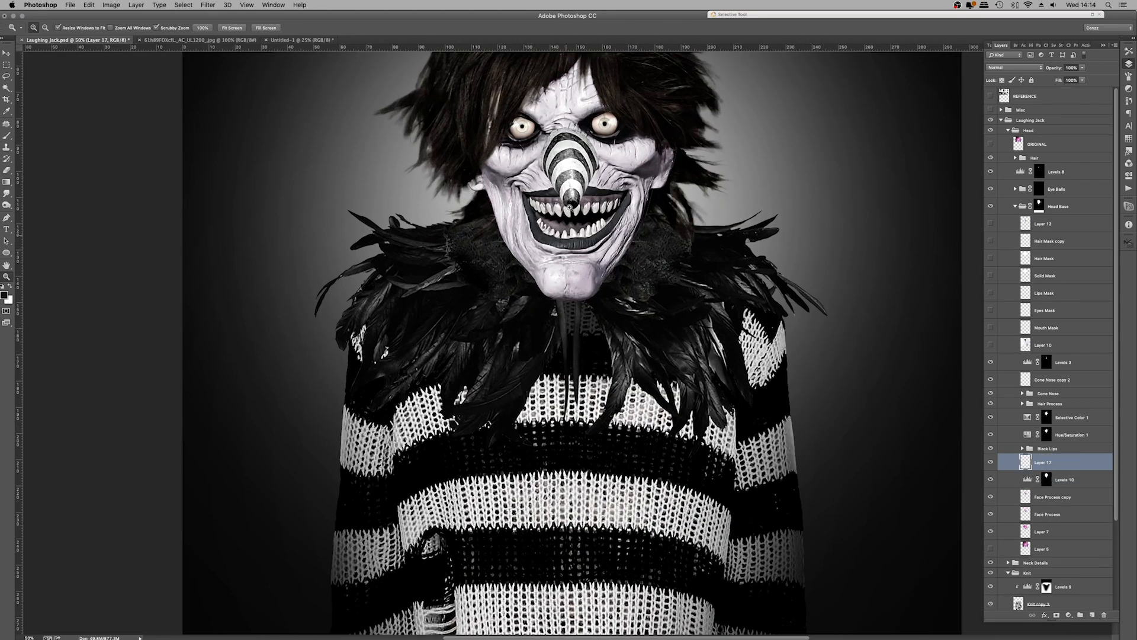
pyautogui.click(556, 145)
pyautogui.click(7, 135)
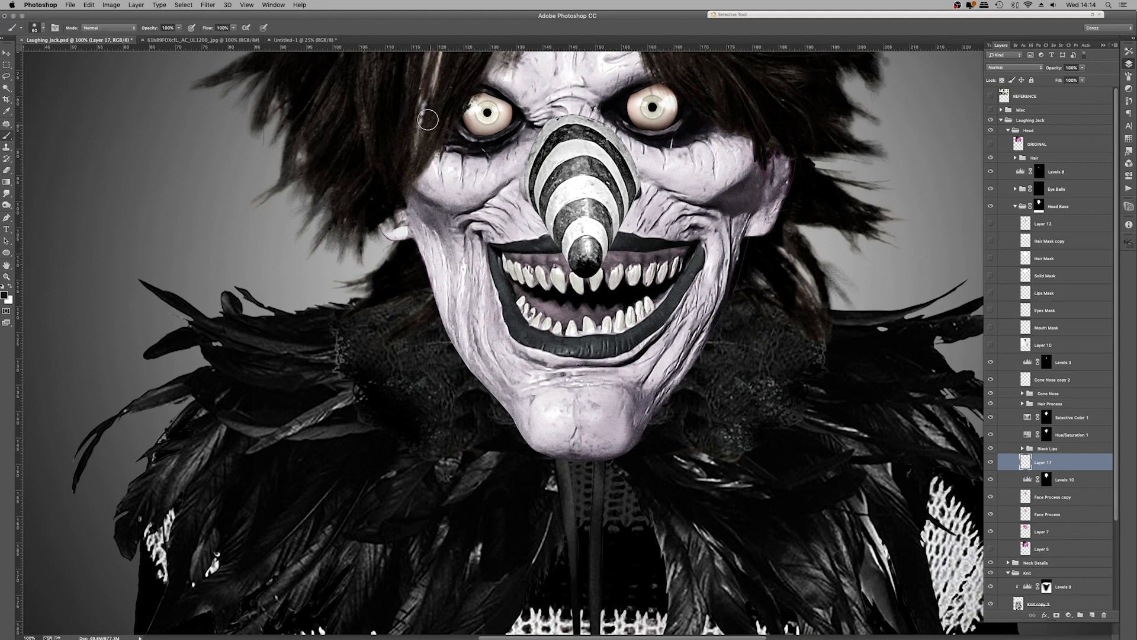
pyautogui.moveTo(430, 152)
pyautogui.mouseDown()
pyautogui.moveTo(477, 164)
pyautogui.moveTo(525, 137)
pyautogui.moveTo(439, 145)
pyautogui.mouseUp()
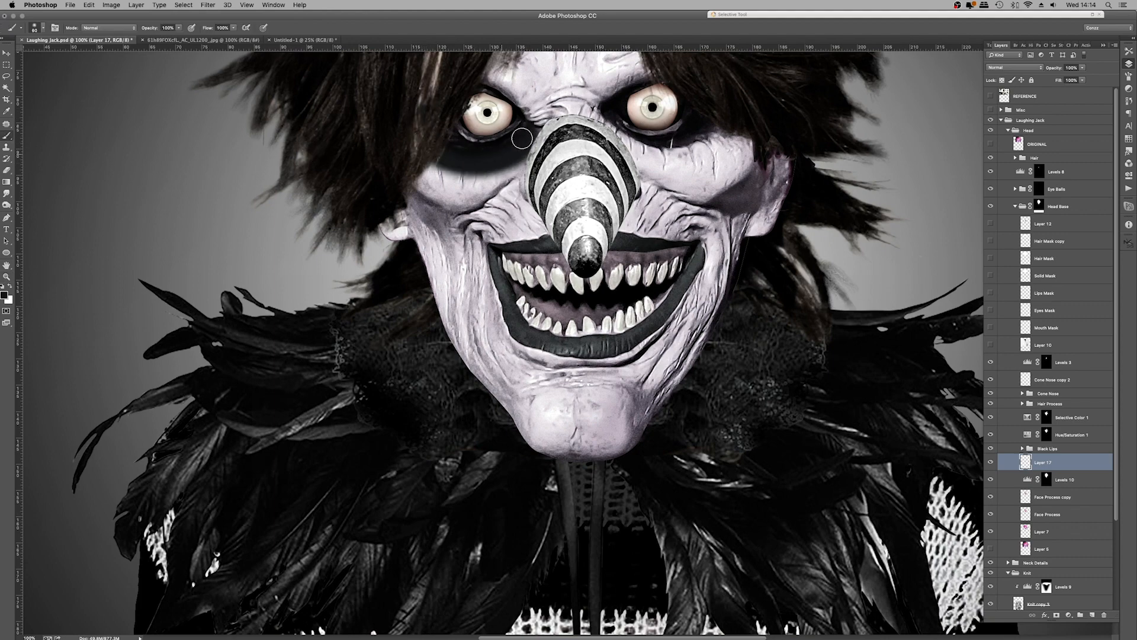
pyautogui.moveTo(610, 127)
pyautogui.mouseDown()
pyautogui.moveTo(687, 155)
pyautogui.moveTo(731, 137)
pyautogui.moveTo(631, 145)
pyautogui.moveTo(679, 137)
pyautogui.mouseUp()
pyautogui.moveTo(524, 110); pyautogui.dragTo(474, 83)
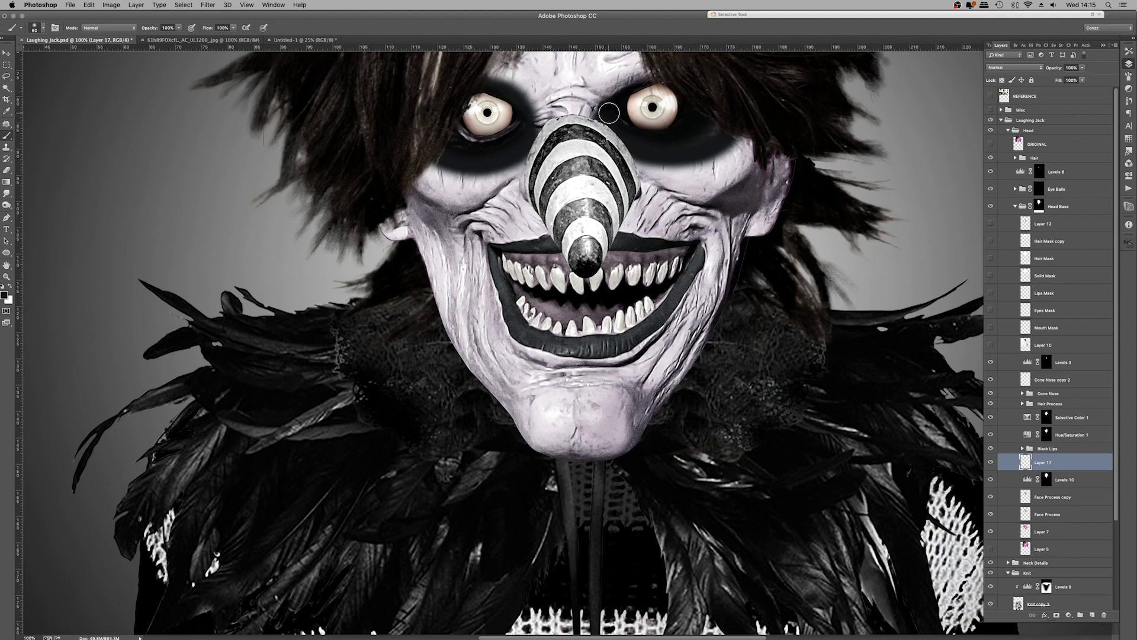
pyautogui.moveTo(609, 112); pyautogui.dragTo(658, 68)
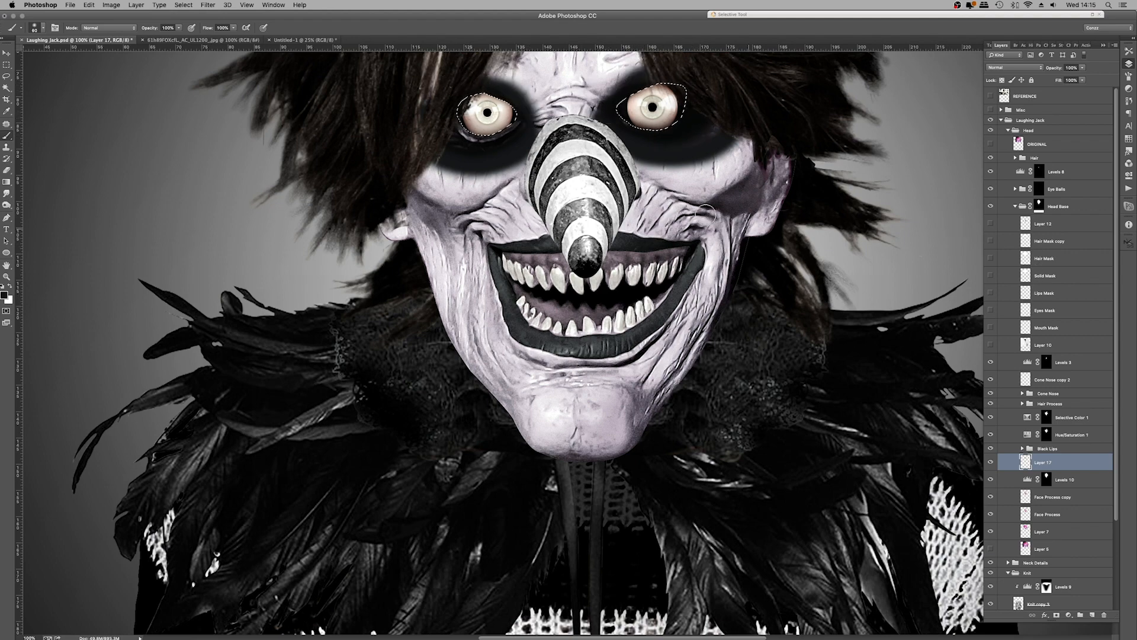
pyautogui.click(991, 461)
pyautogui.click(991, 461)
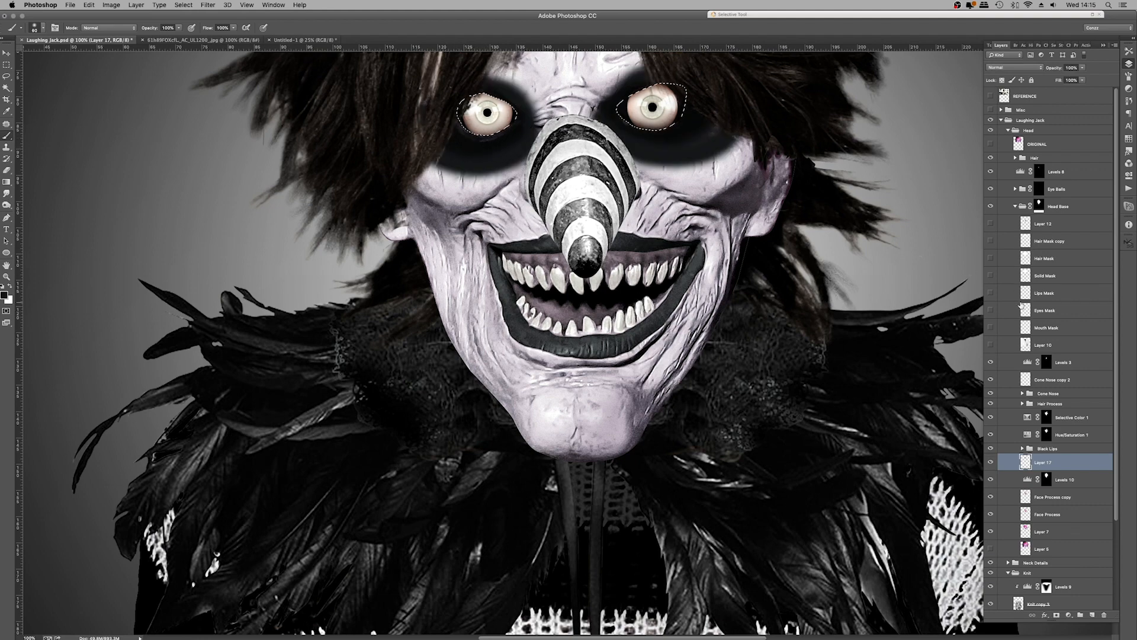
# Add grain to the black eye shadows with the Camera Raw Filter, using a Grain Amount of 52
pyautogui.click(201, 5)
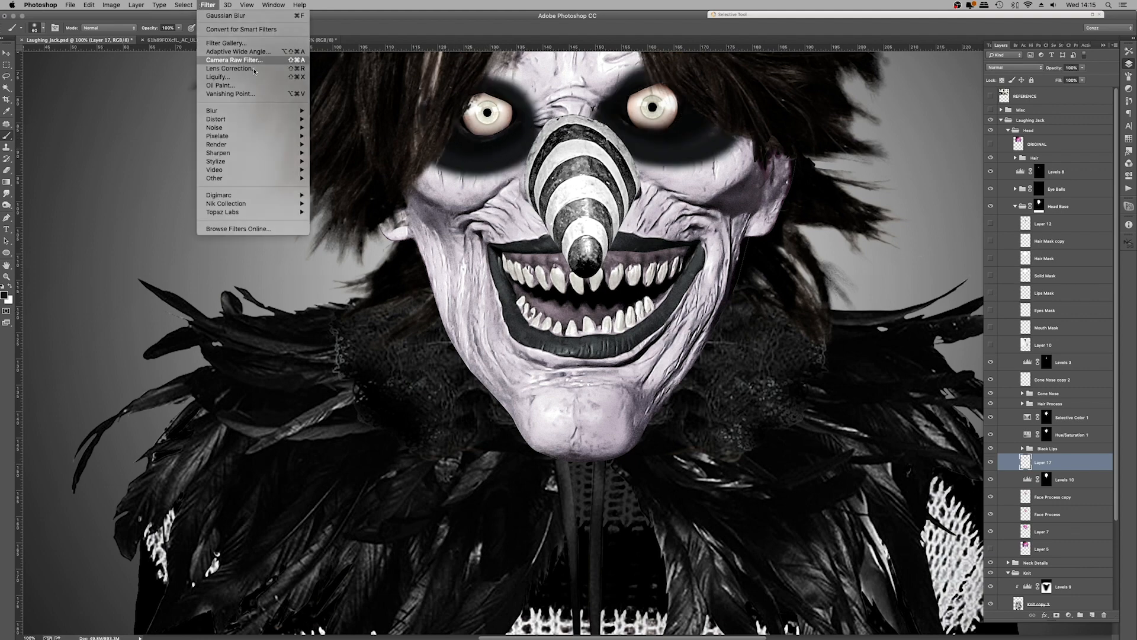
pyautogui.click(237, 60)
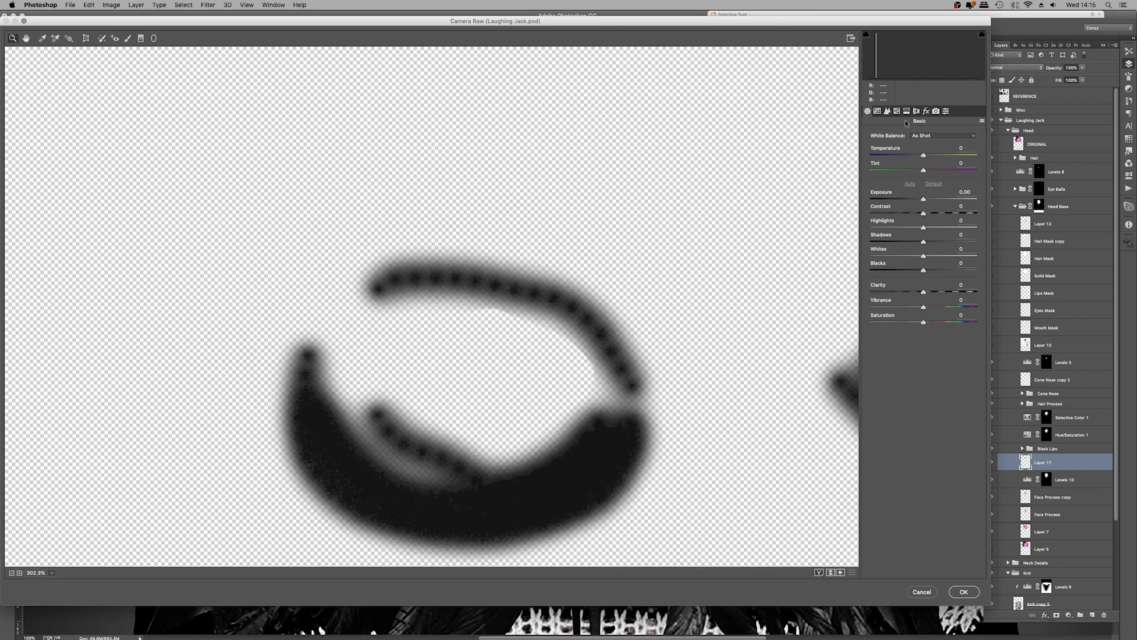
pyautogui.click(926, 111)
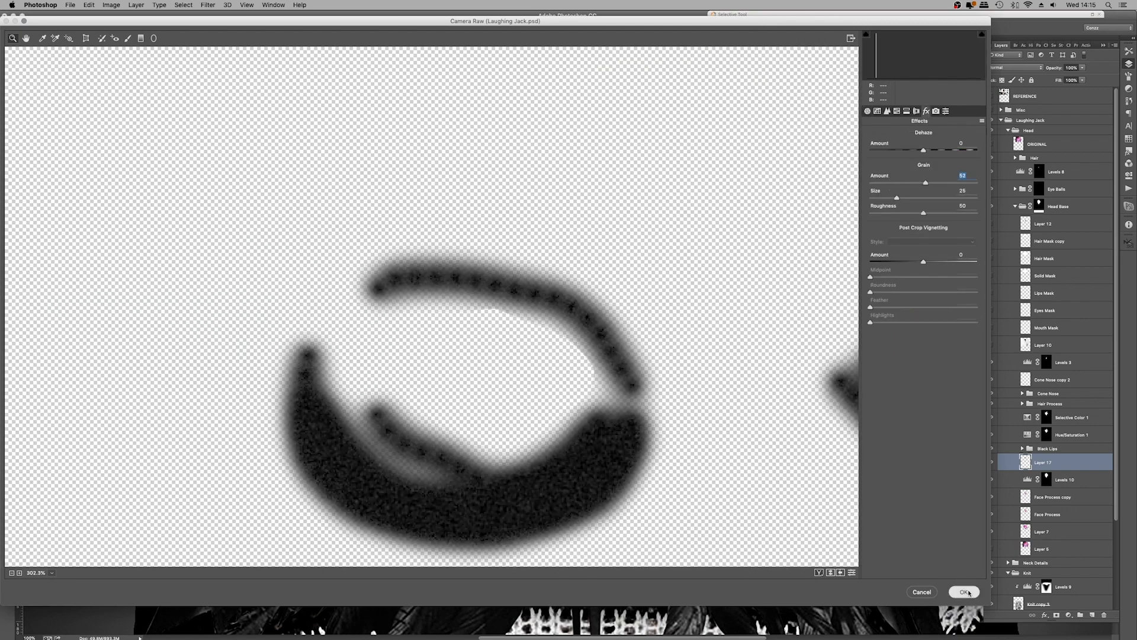
pyautogui.click(963, 592)
# Open the blending options for the grainy eye-shadow layer, Layer 17
pyautogui.press('super+plus')
pyautogui.press('super+plus')
pyautogui.scroll(10, 415, 223)
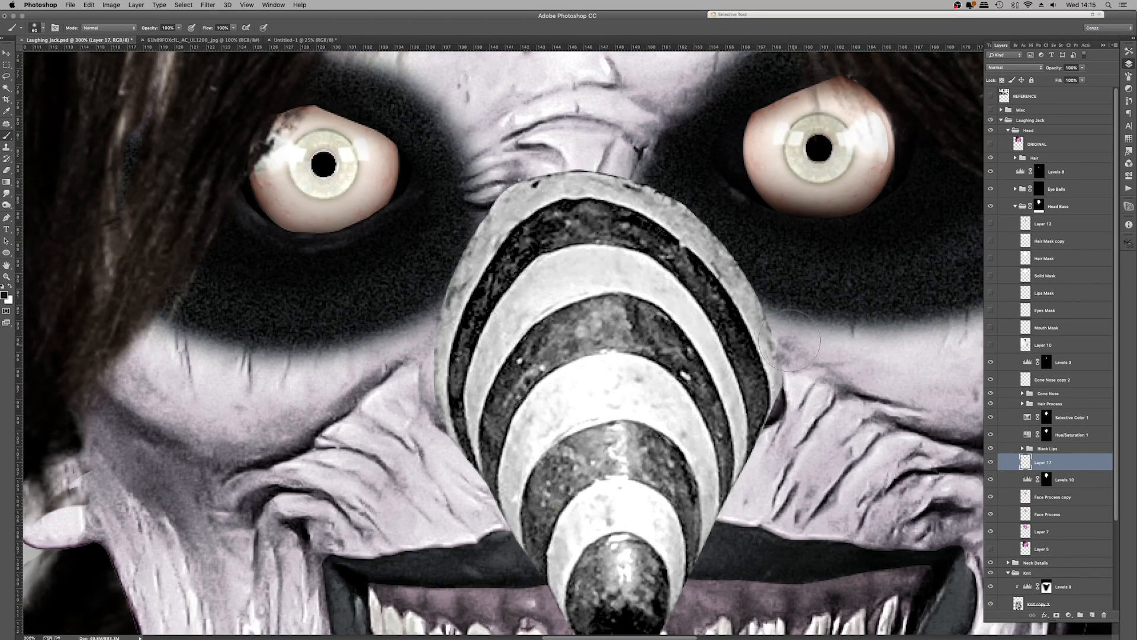
pyautogui.rightClick(1050, 458)
pyautogui.click(955, 307)
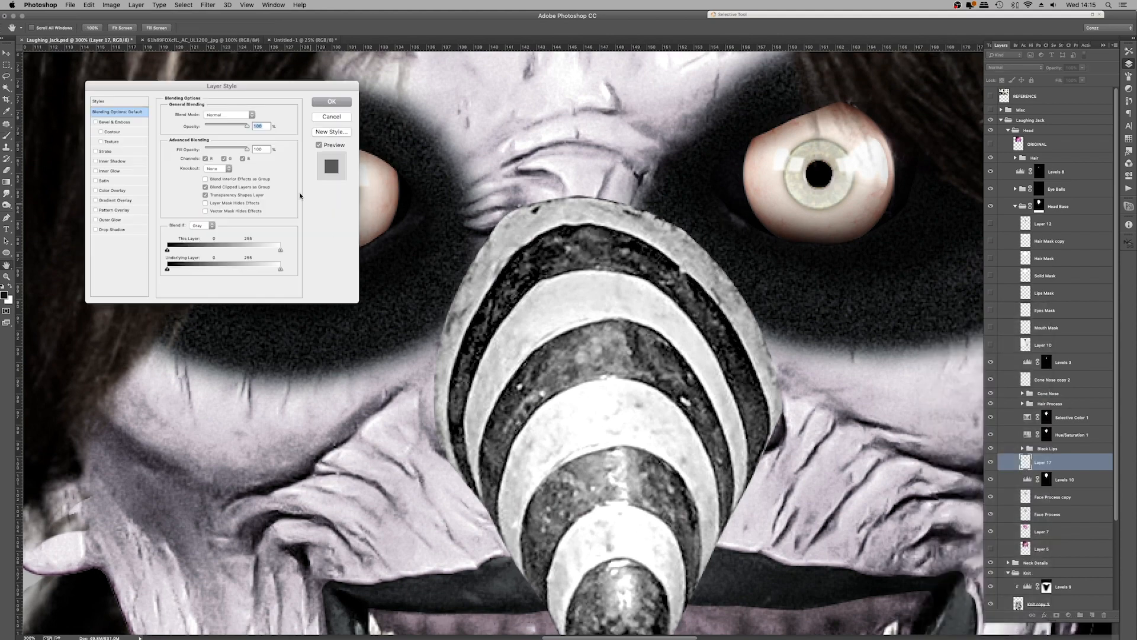
# Try to let bright skin show through the eye shadows by splitting the Underlying Layer highlights to 191 / 255, and undo it
pyautogui.moveTo(270, 94); pyautogui.dragTo(708, 168)
pyautogui.moveTo(640, 332); pyautogui.dragTo(694, 350)
pyautogui.press('super+z')
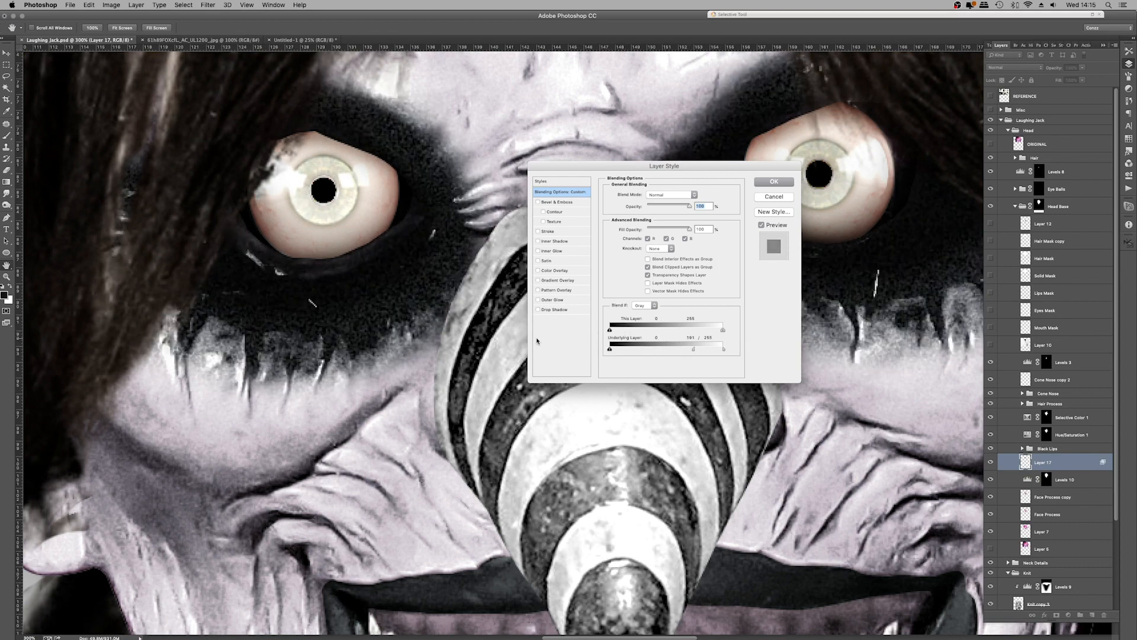
pyautogui.press('super+minus')
pyautogui.press('super+minus')
pyautogui.press('super+minus')
pyautogui.moveTo(671, 167); pyautogui.dragTo(840, 138)
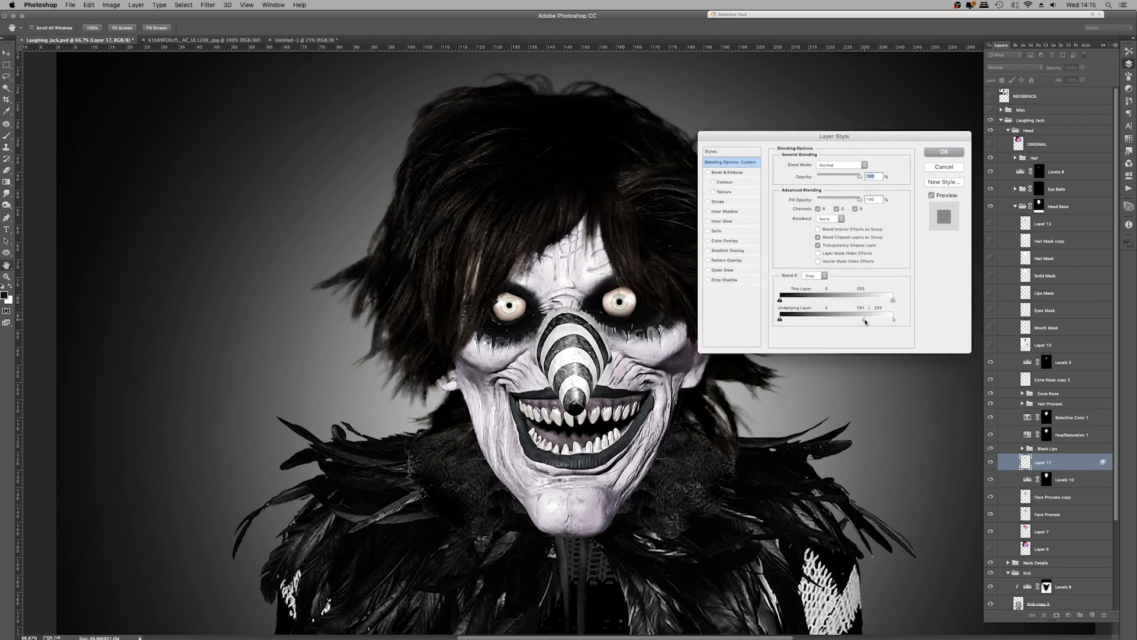
pyautogui.press('super+z')
# Set Layer 17 to Hard Light and split the Underlying Layer highlights so bright skin texture breaks through the eye shadows
pyautogui.click(839, 164)
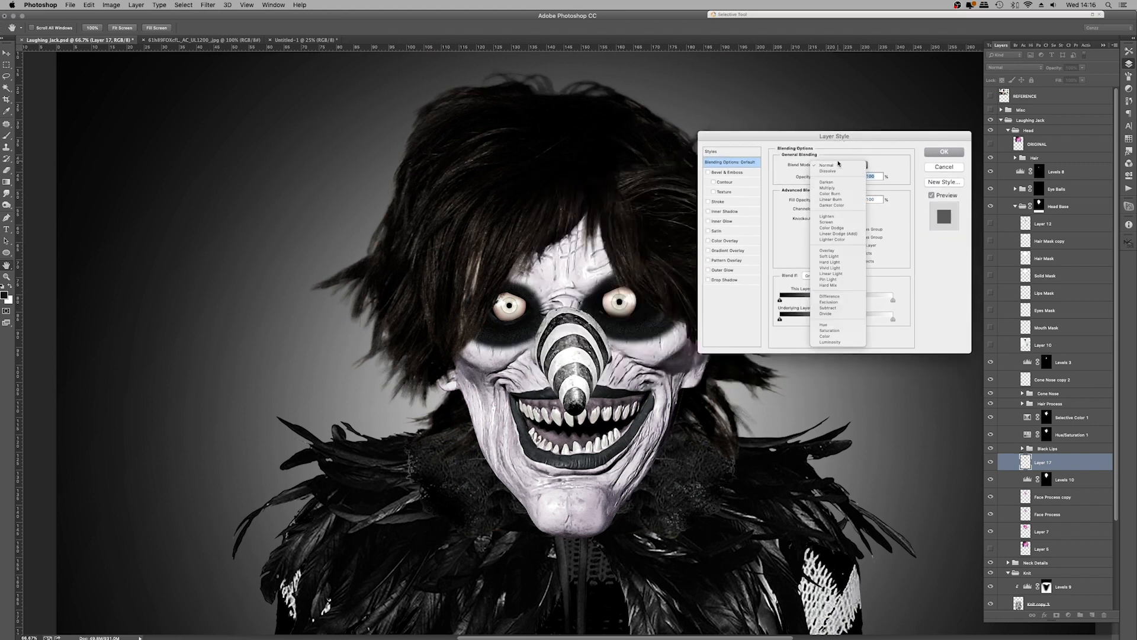
pyautogui.click(836, 262)
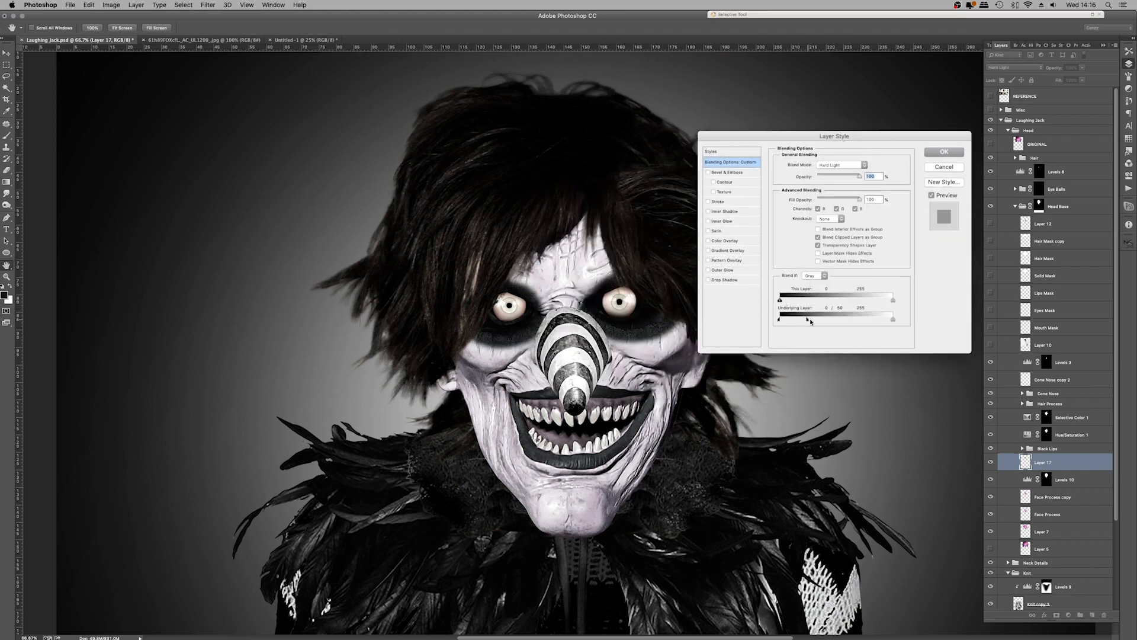
pyautogui.moveTo(810, 321); pyautogui.dragTo(849, 314)
pyautogui.moveTo(777, 304)
pyautogui.mouseDown()
pyautogui.moveTo(816, 304)
pyautogui.moveTo(780, 300)
pyautogui.mouseUp()
pyautogui.moveTo(892, 322); pyautogui.dragTo(869, 321)
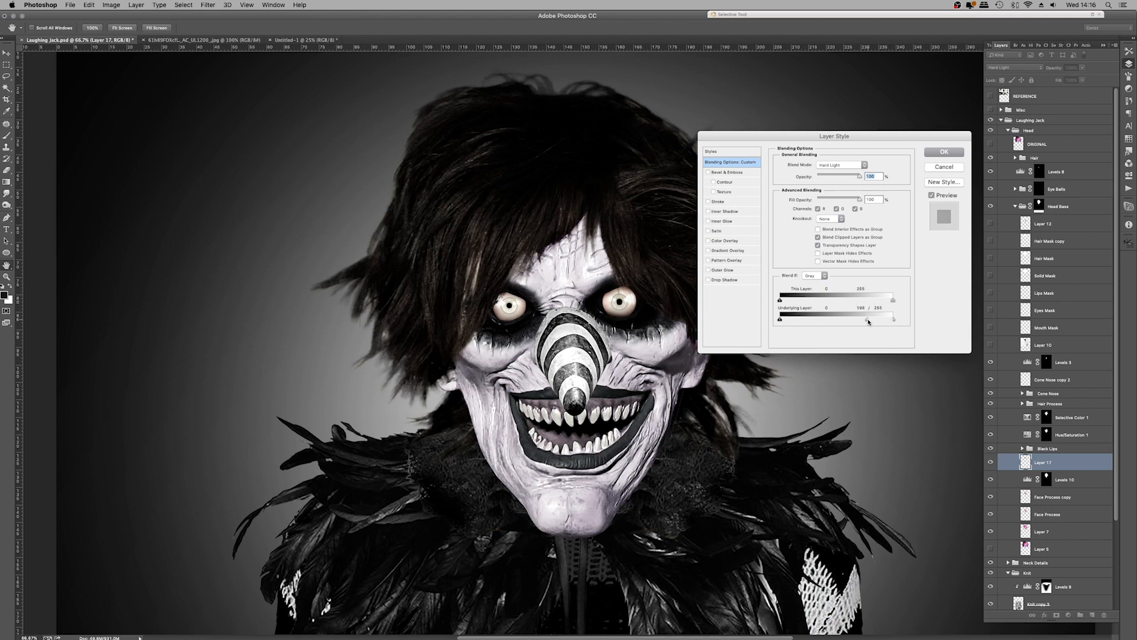
pyautogui.click(935, 155)
# Compare the face with and without the eye shadows by lowering Layer 17's opacity to 0% and raising it again
pyautogui.press('super+minus')
pyautogui.press('super+minus')
pyautogui.press('super+minus')
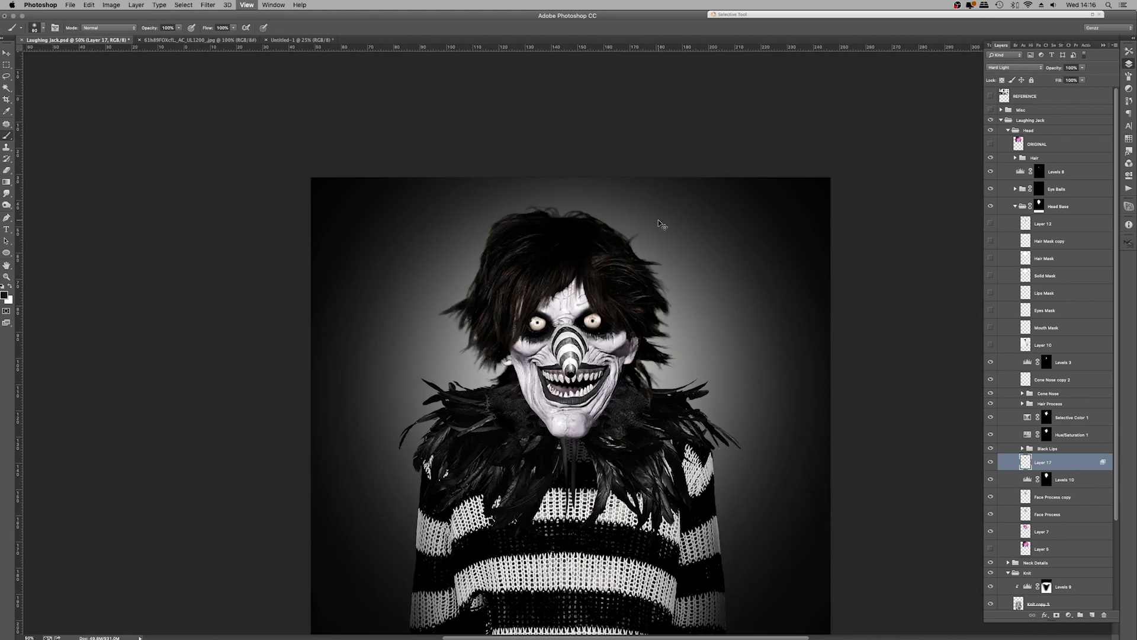
pyautogui.click(1081, 67)
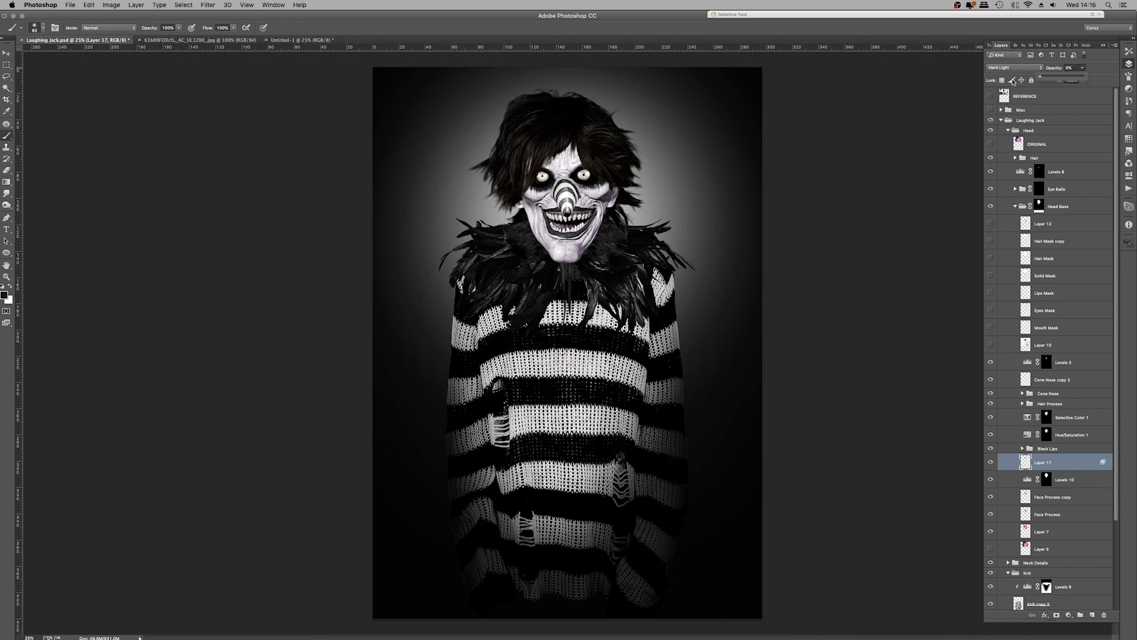
pyautogui.moveTo(1083, 77)
pyautogui.mouseDown()
pyautogui.moveTo(1031, 88)
pyautogui.moveTo(1116, 82)
pyautogui.mouseUp()
pyautogui.rightClick(1092, 477)
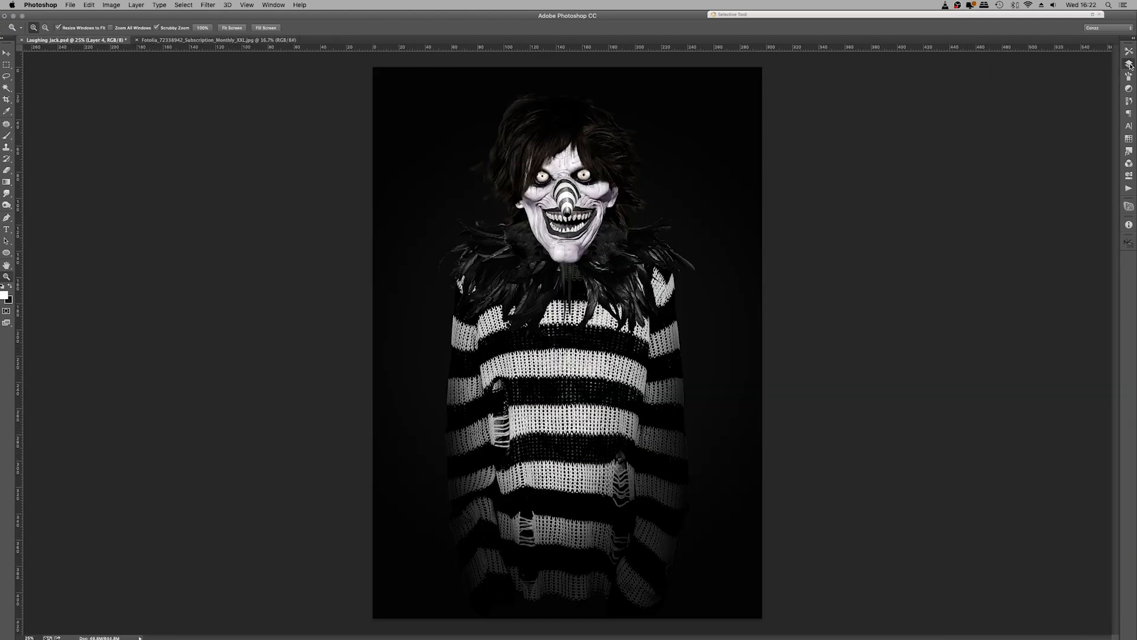
# Paste the copied dark corridor photo above Layer 4, behind the character
pyautogui.click(1129, 64)
pyautogui.scroll(-3, 1066, 359)
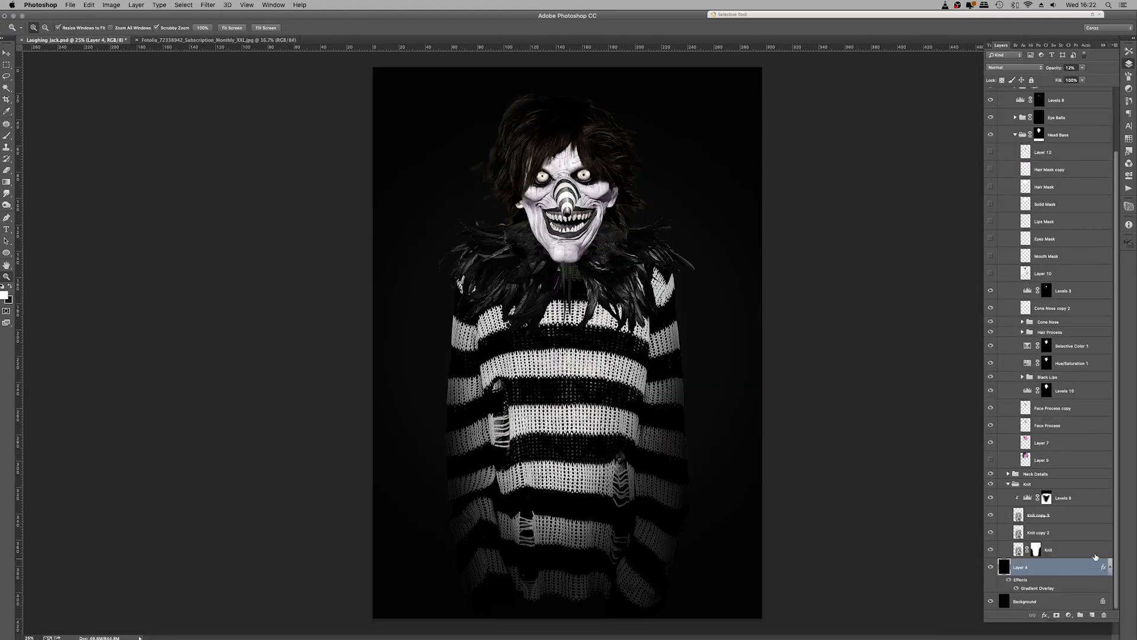
pyautogui.press('super+v')
# Reposition and enlarge the pasted corridor photo so it fills the whole canvas behind the character
pyautogui.press('super+minus')
pyautogui.press('super+minus')
pyautogui.press('super+minus')
pyautogui.press('super+t')
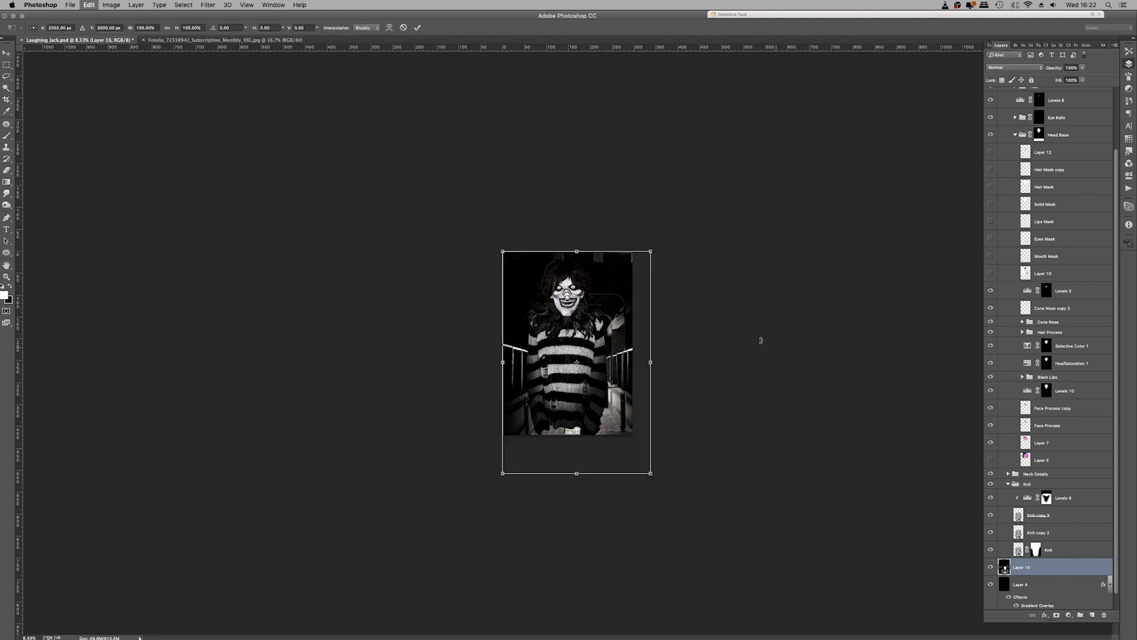
pyautogui.moveTo(609, 326); pyautogui.dragTo(597, 275)
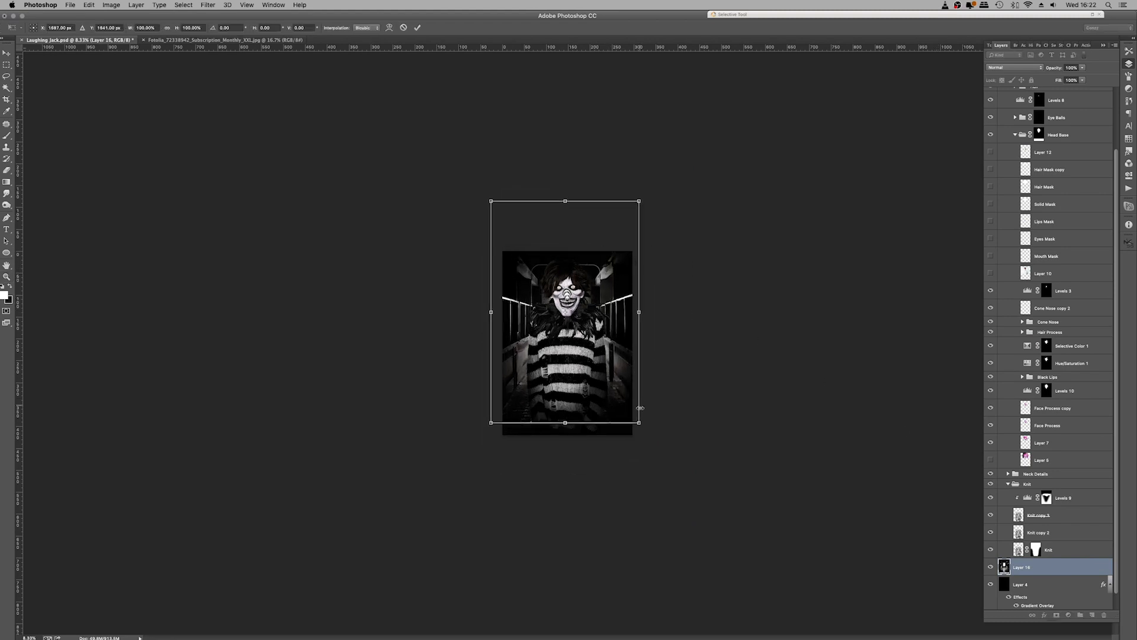
pyautogui.moveTo(640, 424); pyautogui.dragTo(728, 557)
pyautogui.moveTo(685, 526); pyautogui.dragTo(640, 454)
pyautogui.press('Return')
# Move the corridor photo up about 22 mm behind the character
pyautogui.press('super+plus')
pyautogui.press('super+plus')
pyautogui.press('super+plus')
pyautogui.press('super+plus')
pyautogui.press('super+plus')
pyautogui.press('super+plus')
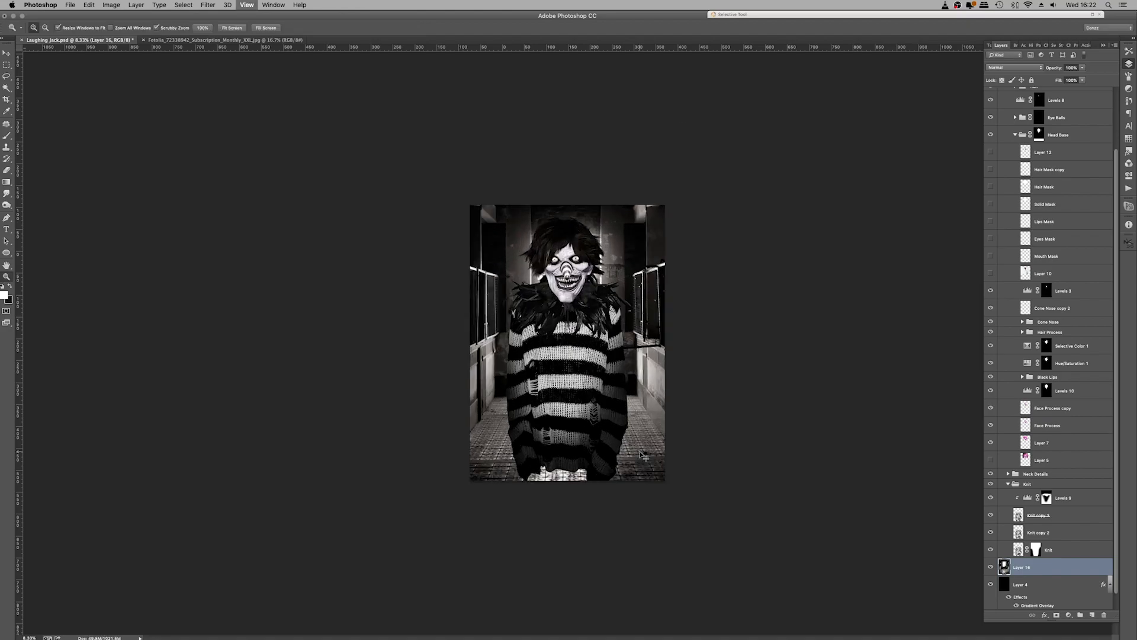
pyautogui.press('super+minus')
pyautogui.press('super+minus')
pyautogui.press('super+minus')
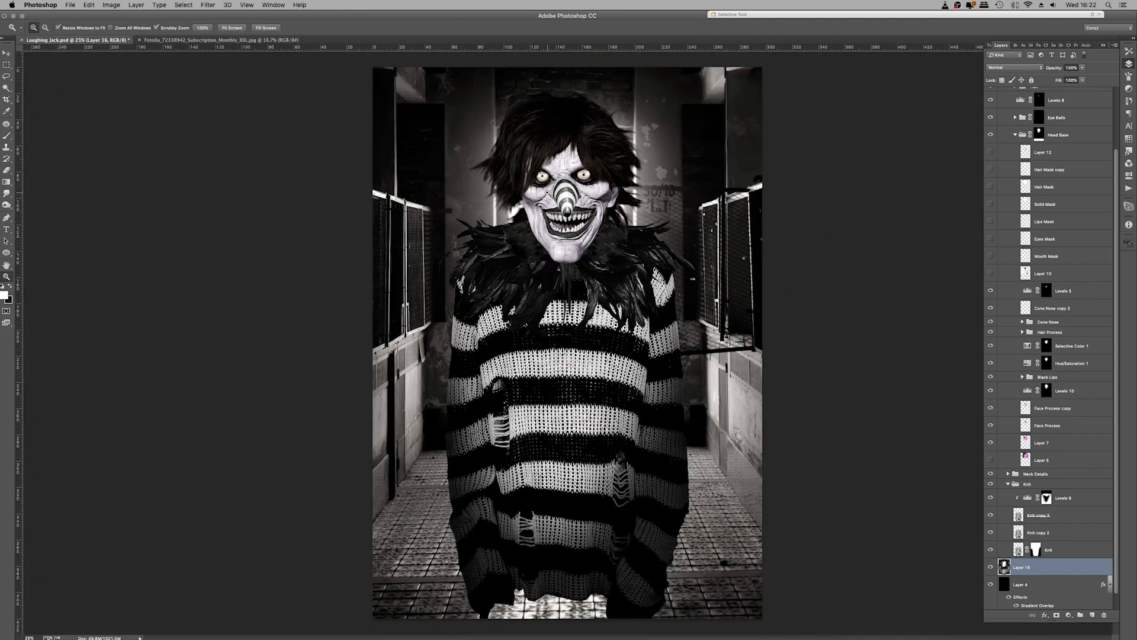
pyautogui.press('v')
pyautogui.moveTo(610, 206); pyautogui.dragTo(616, 161)
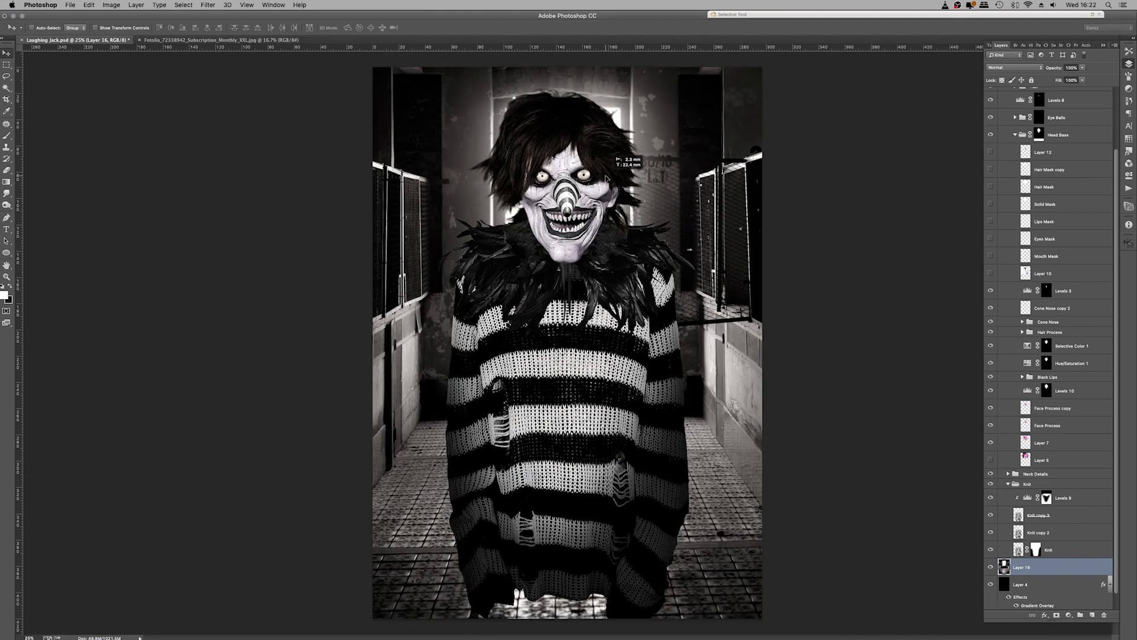
pyautogui.press('super+minus')
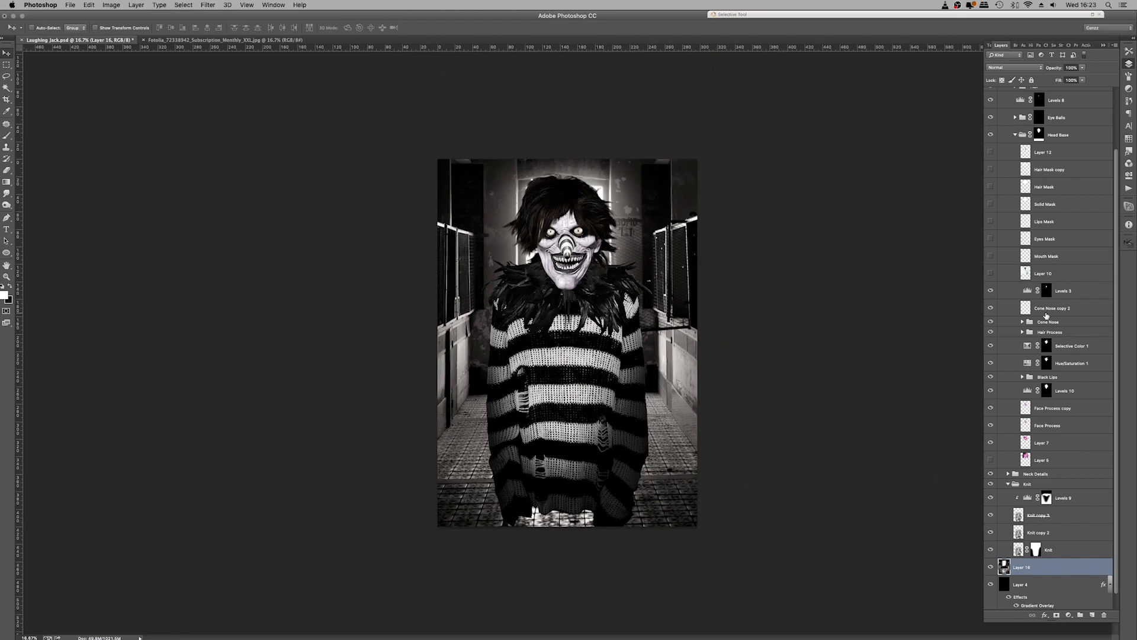
# Duplicate the corridor layer and change the copy's blend mode
pyautogui.press('super+j')
pyautogui.click(1023, 67)
pyautogui.click(1008, 95)
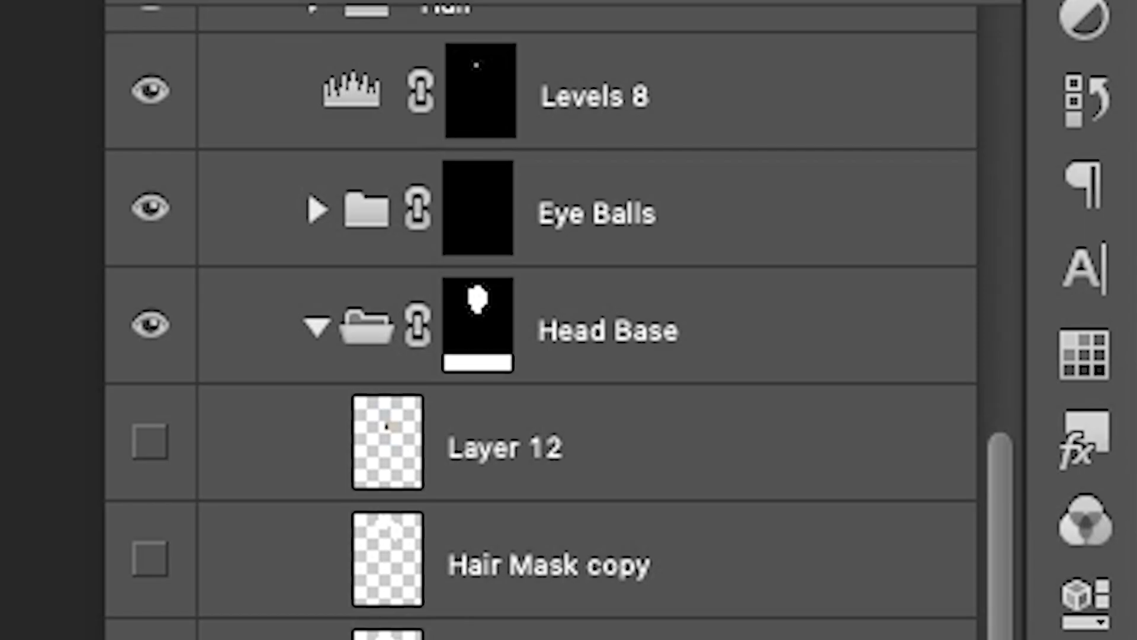
# Check the backdrop without the Laughing Jack group, and darken the corridor's lower edges by painting black on the BG group's mask
pyautogui.scroll(5, 198, 464)
pyautogui.click(218, 228)
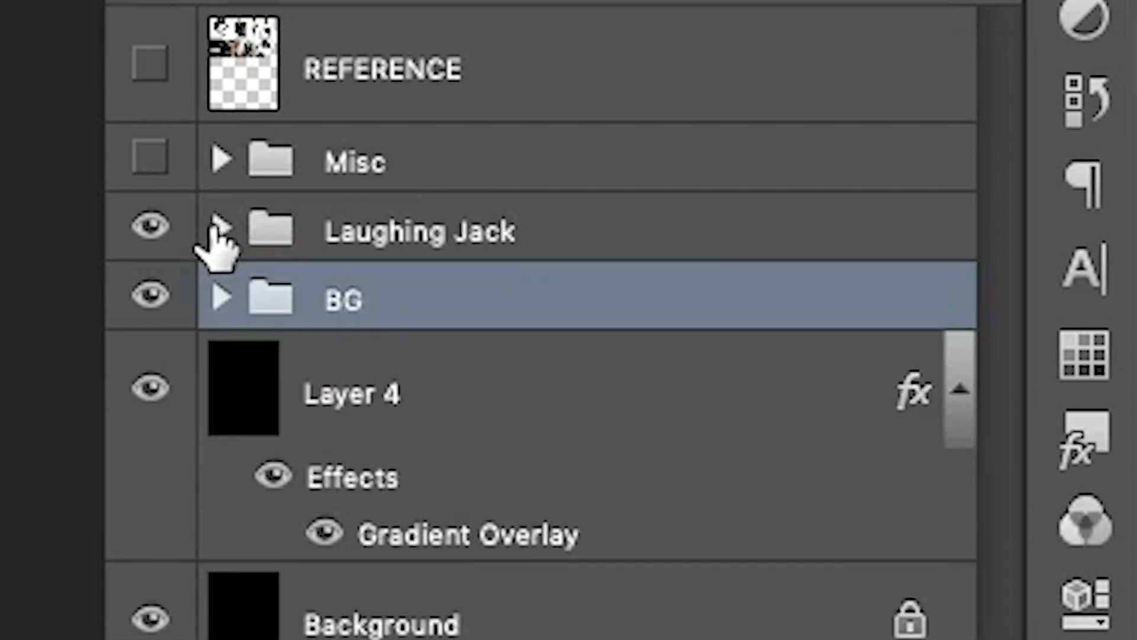
pyautogui.click(165, 225)
pyautogui.click(163, 226)
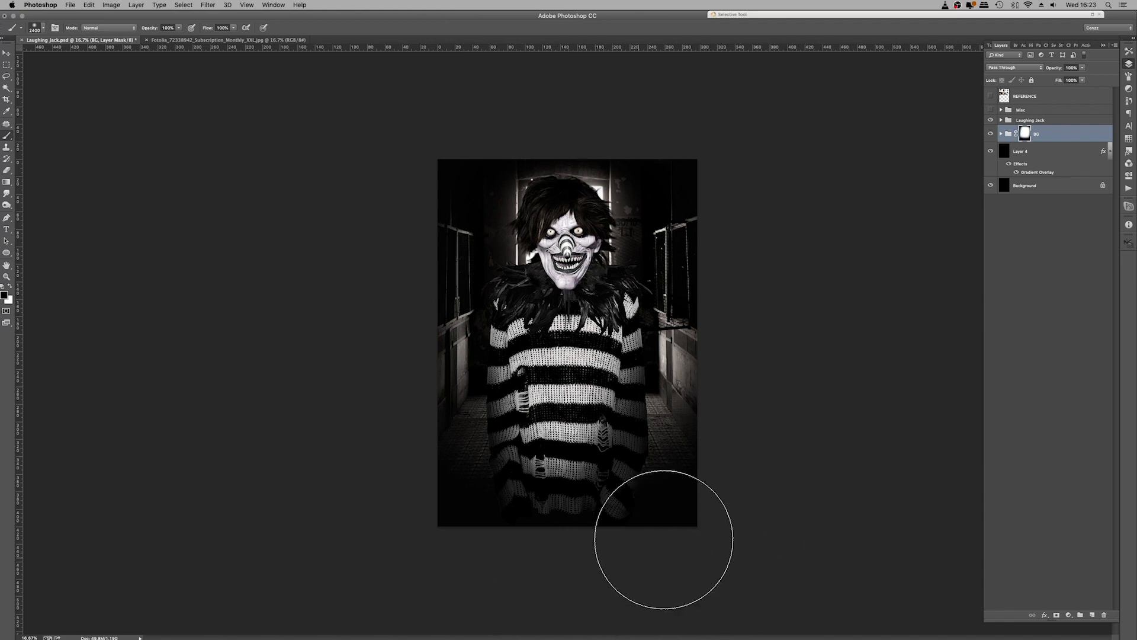
pyautogui.moveTo(730, 471); pyautogui.dragTo(594, 545)
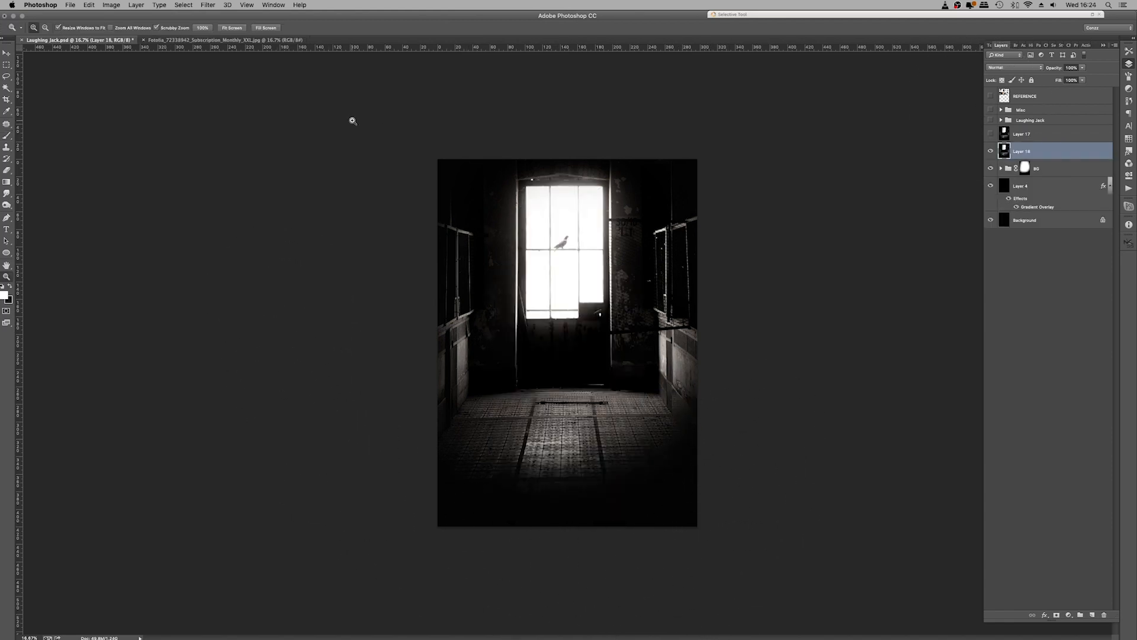
# Blur the corridor on Layer 18 with a 17.6-pixel Gaussian Blur and show the Laughing Jack group again
pyautogui.click(207, 5)
pyautogui.moveTo(249, 110)
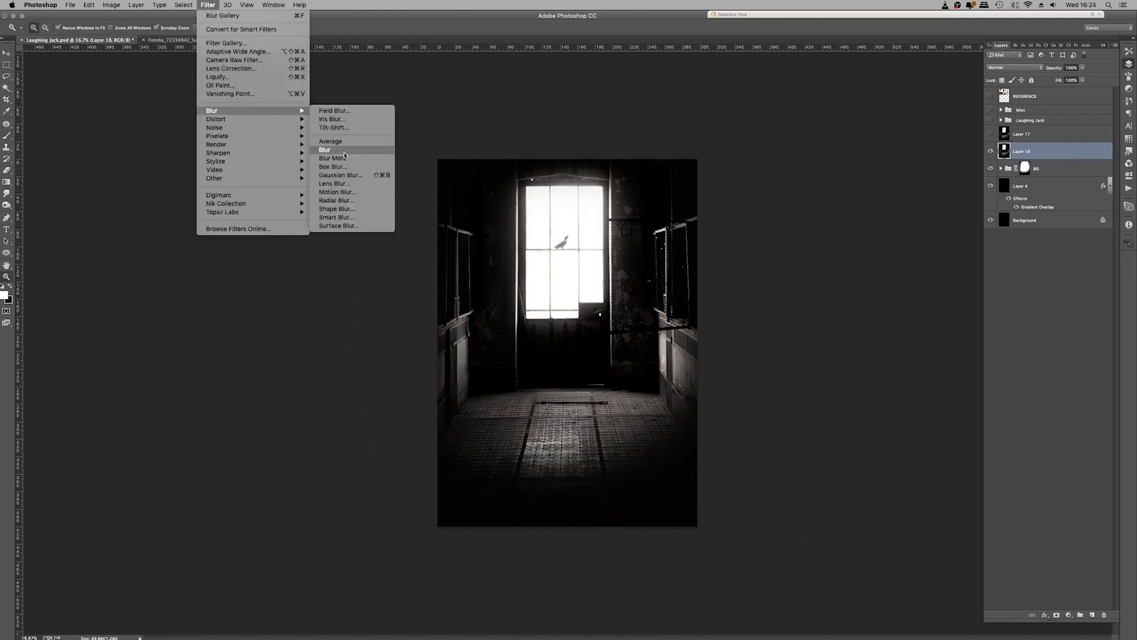
pyautogui.click(341, 175)
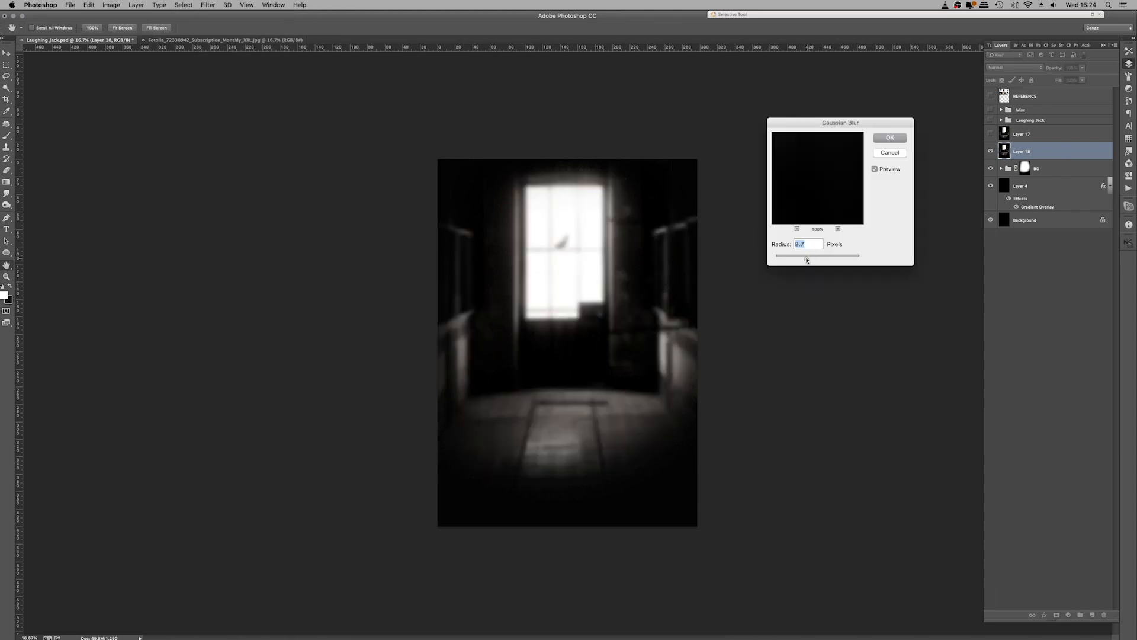
pyautogui.moveTo(805, 257); pyautogui.dragTo(812, 257)
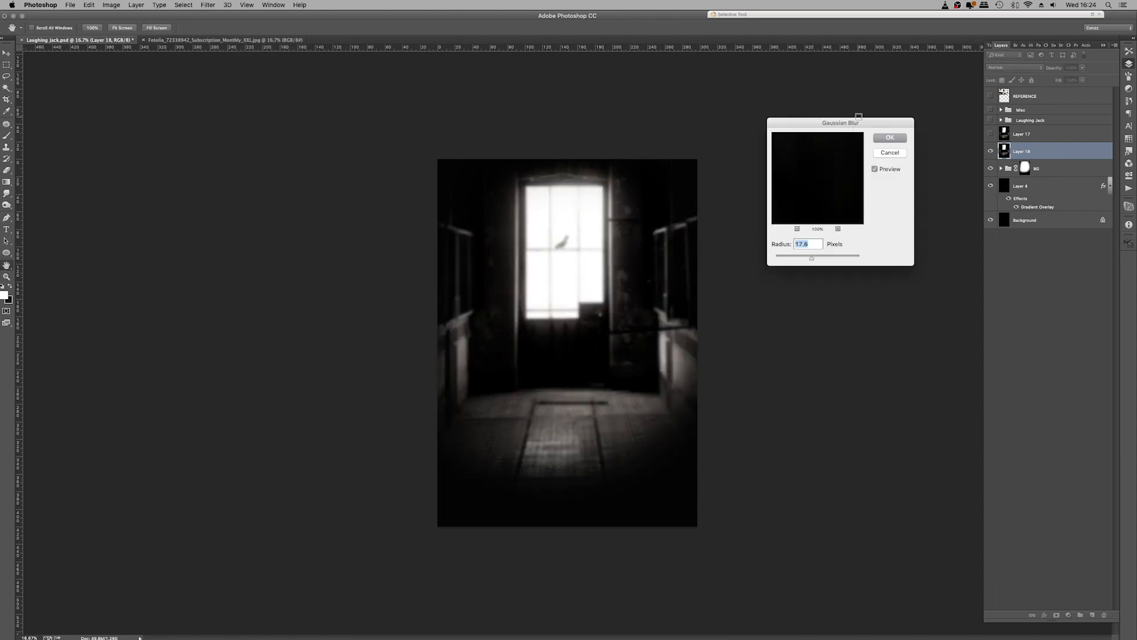
pyautogui.press('Return')
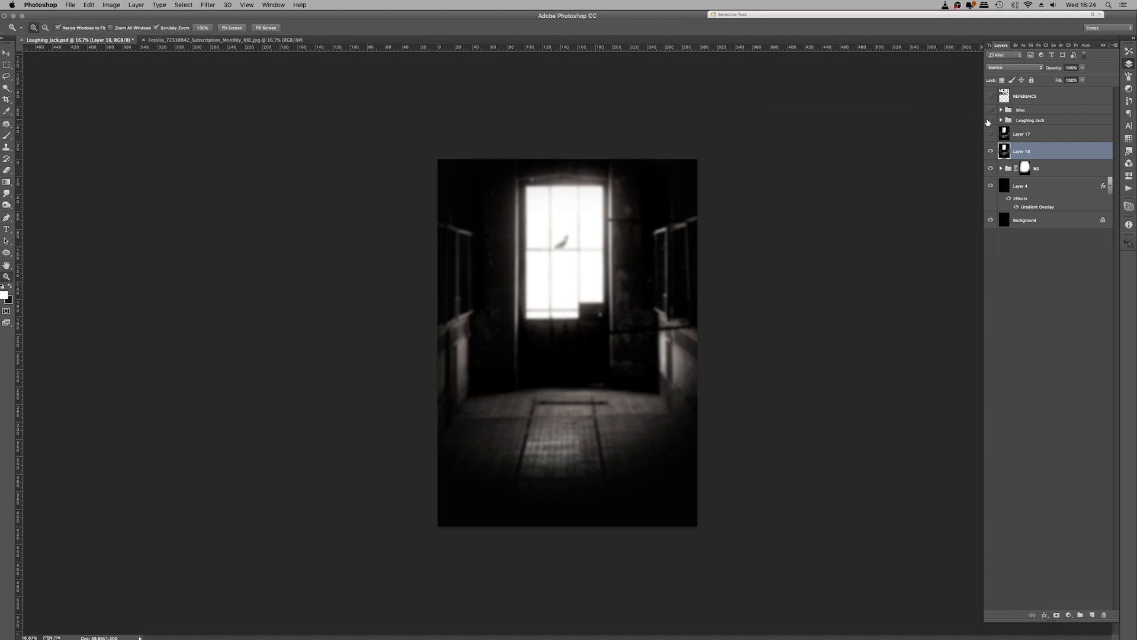
pyautogui.click(989, 120)
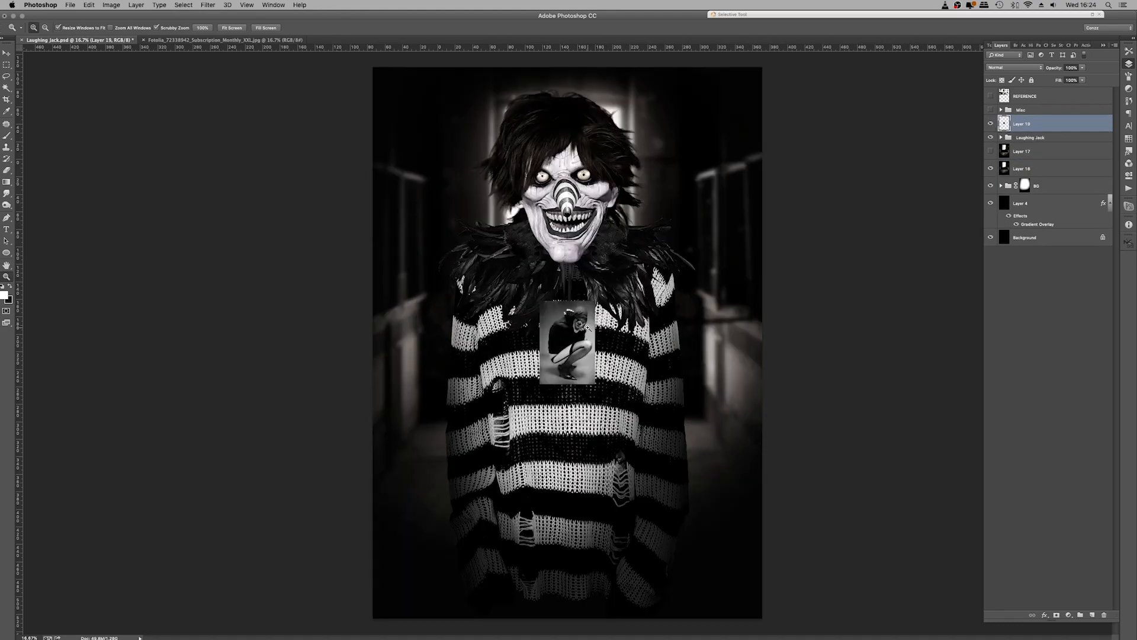
# Examine the grain and scratches of the pasted clown-mask reference photo on Layer 19 up close, and hide that layer
pyautogui.doubleClick(587, 327)
pyautogui.doubleClick(583, 331)
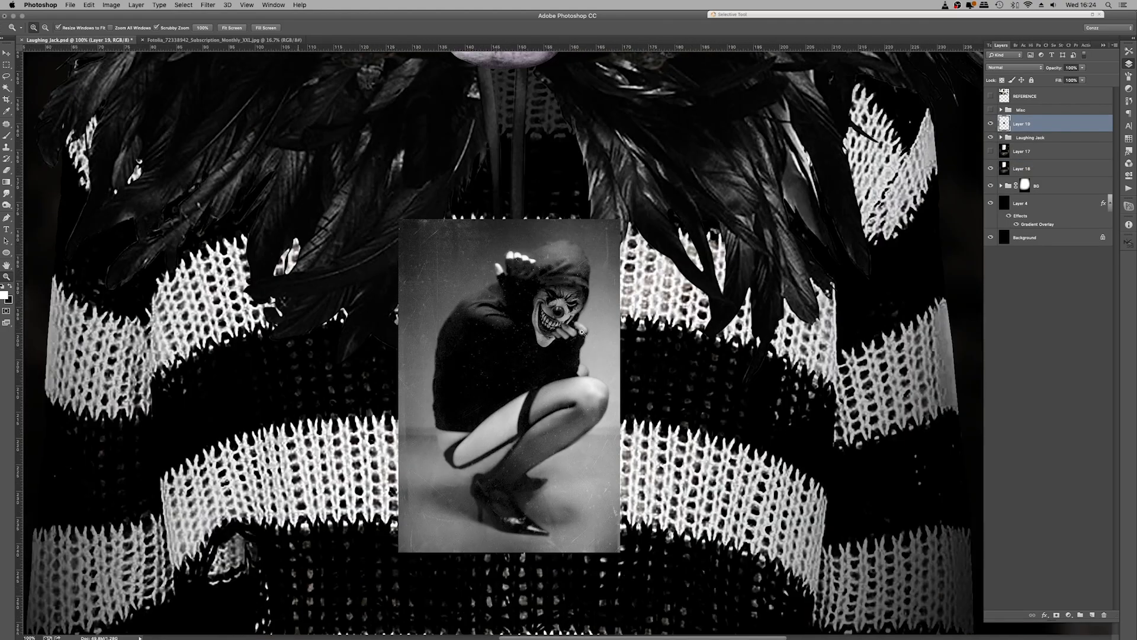
pyautogui.doubleClick(582, 331)
pyautogui.scroll(-2, 579, 320)
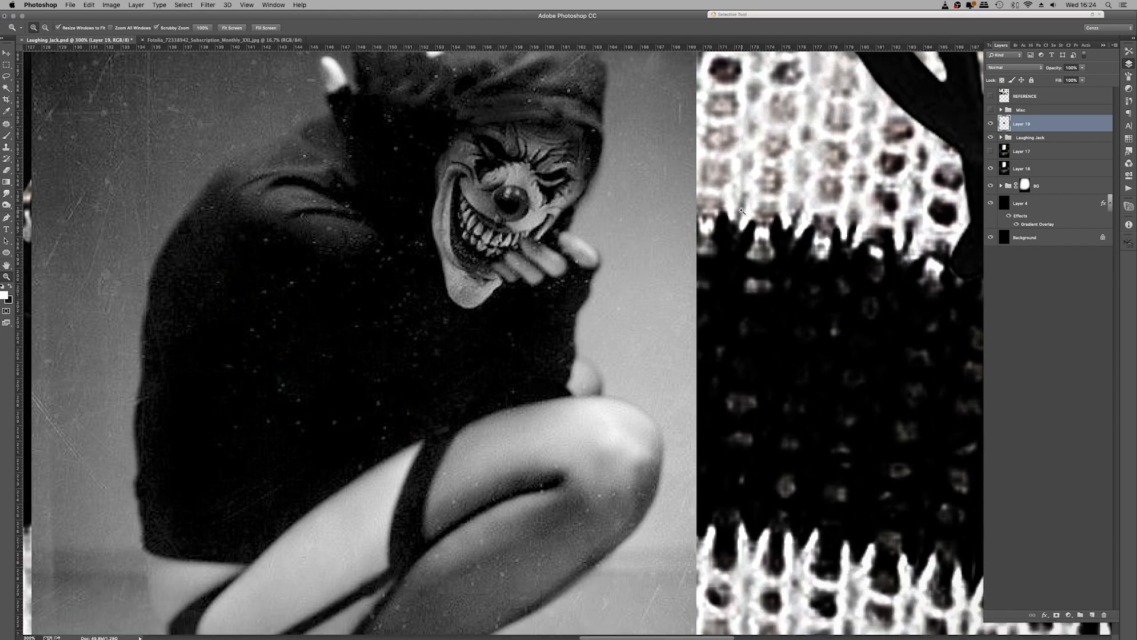
pyautogui.scroll(-2, 741, 210)
pyautogui.click(990, 123)
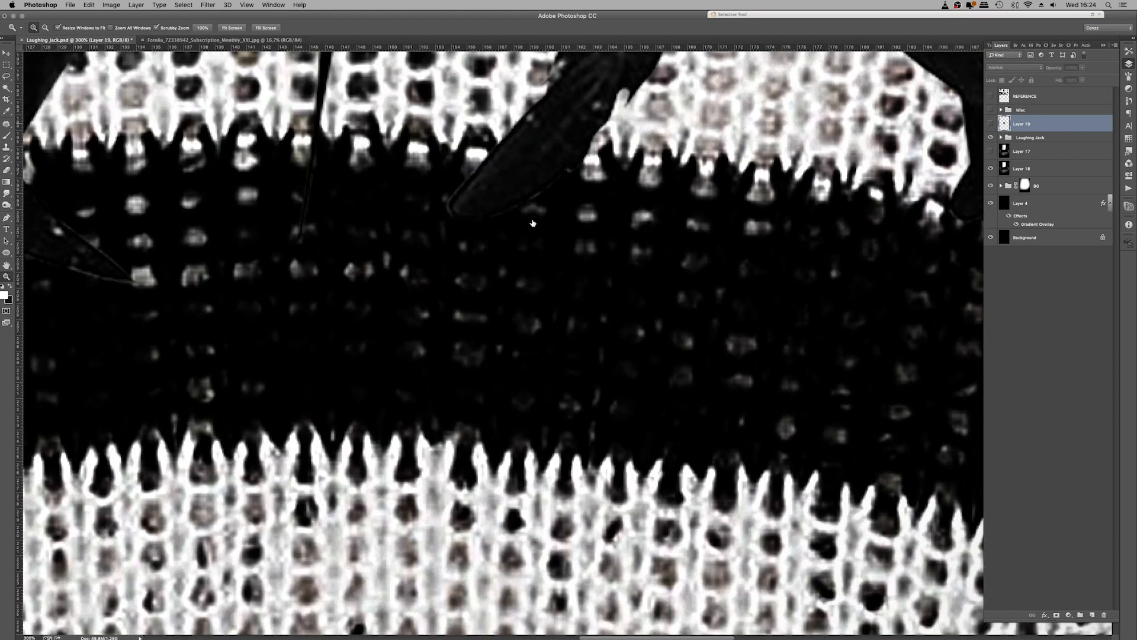
# Stamp the visible composite onto a new layer above the Laughing Jack group and start an Iris Blur on it
pyautogui.rightClick(476, 222)
pyautogui.click(476, 223)
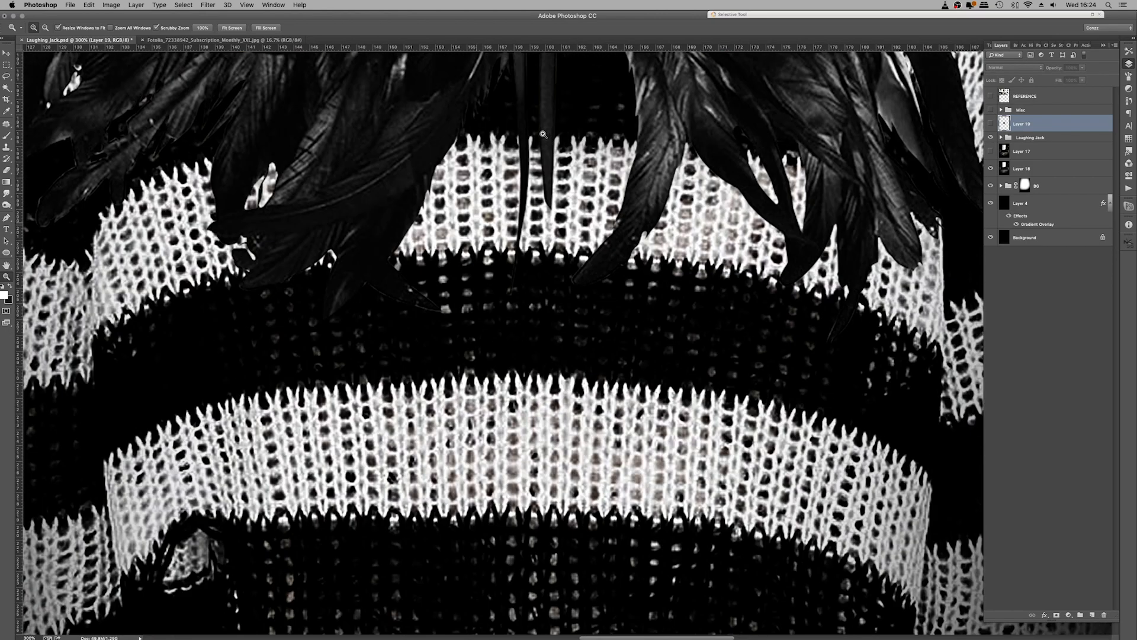
pyautogui.press('super+0')
pyautogui.rightClick(601, 136)
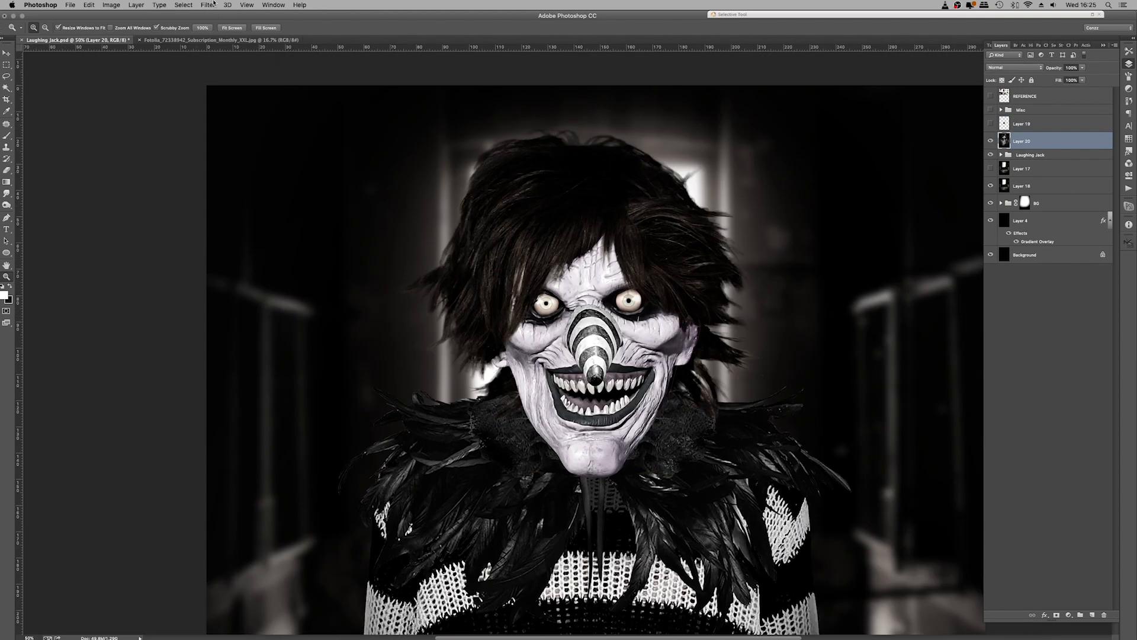
pyautogui.click(207, 5)
pyautogui.moveTo(249, 110)
pyautogui.click(334, 110)
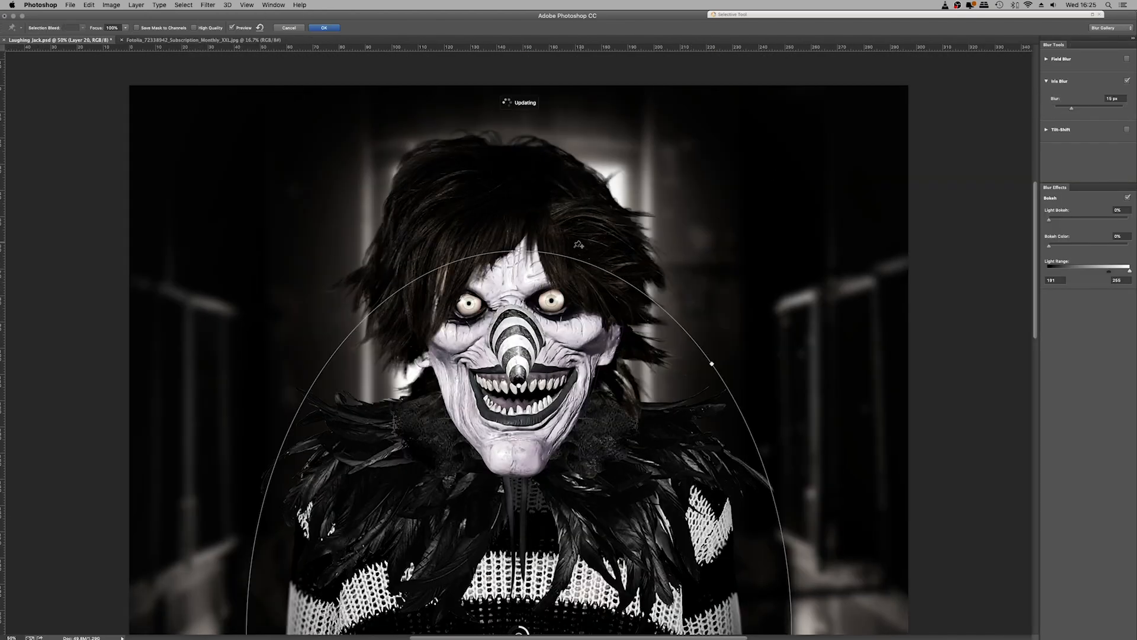
pyautogui.press('super+minus')
pyautogui.press('super+minus')
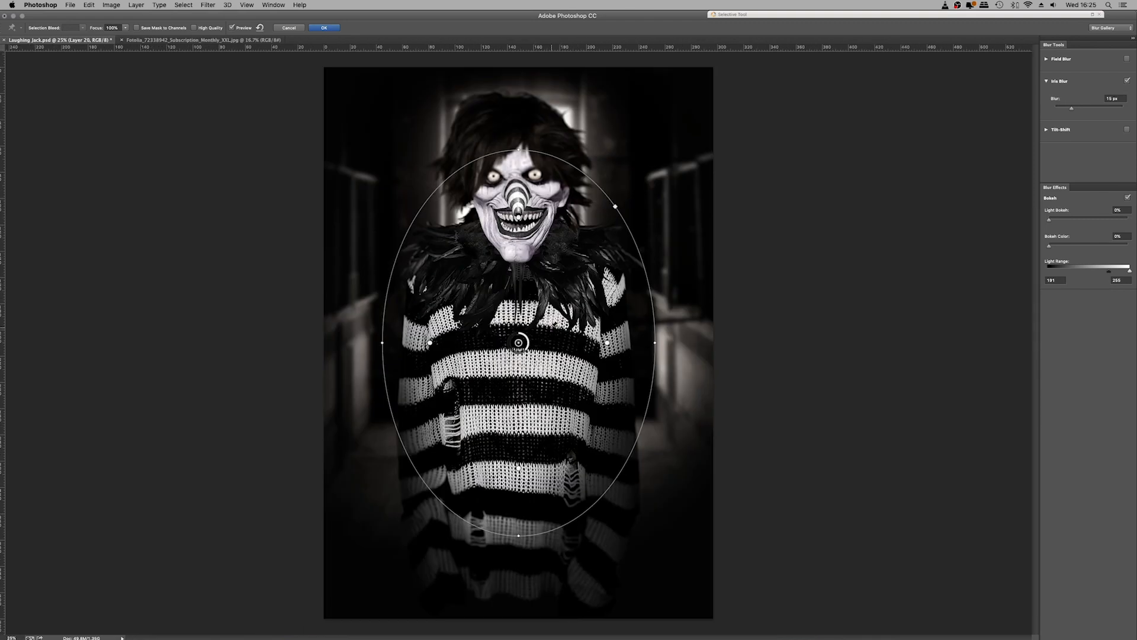
# Narrow the Iris Blur ellipse and raise it so it surrounds the character's head and chest
pyautogui.moveTo(384, 342); pyautogui.dragTo(396, 343)
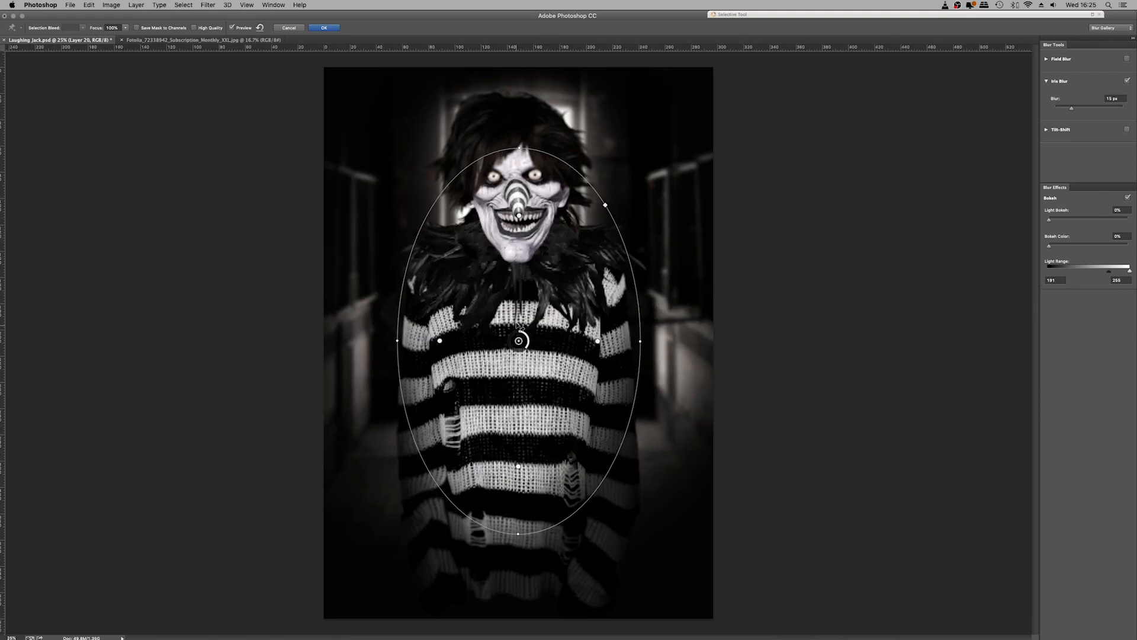
pyautogui.moveTo(519, 342); pyautogui.dragTo(518, 278)
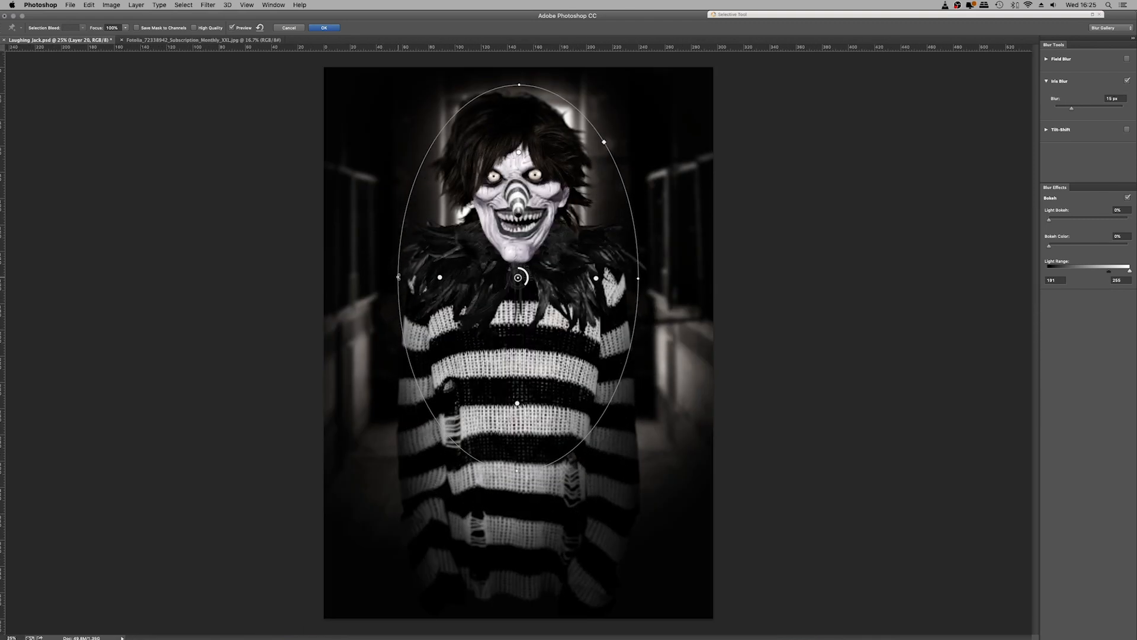
pyautogui.moveTo(395, 277); pyautogui.dragTo(403, 277)
pyautogui.moveTo(515, 85); pyautogui.dragTo(519, 93)
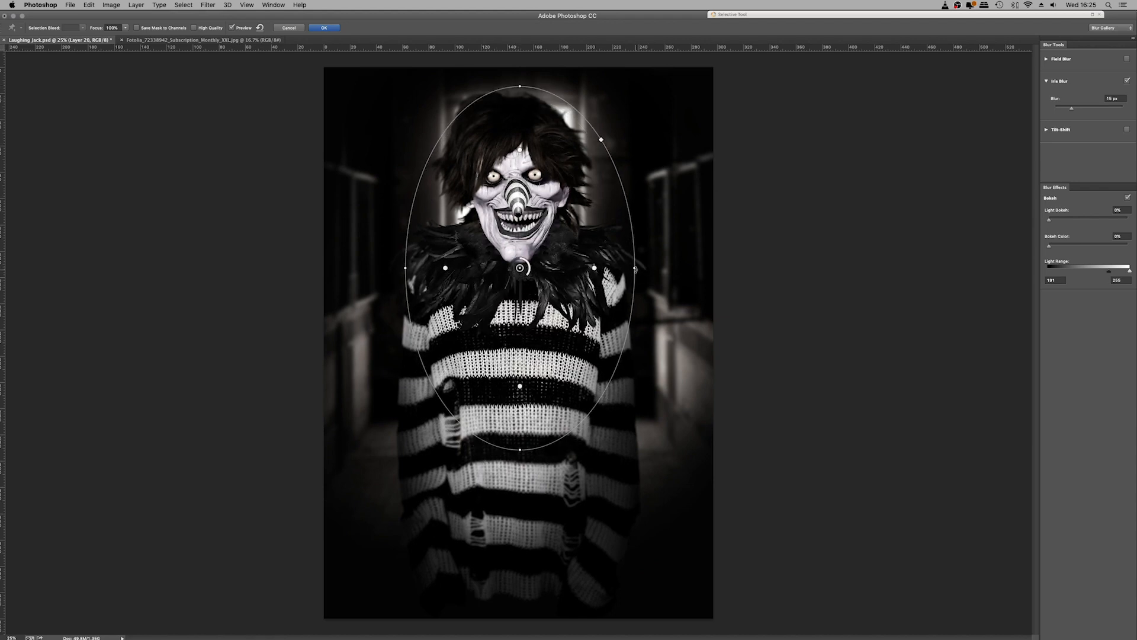
# Fine-tune the iris ellipse's width and height, centre it on the character's chin, and apply the blur at 16 px
pyautogui.moveTo(635, 268); pyautogui.dragTo(620, 268)
pyautogui.moveTo(527, 273); pyautogui.dragTo(515, 268)
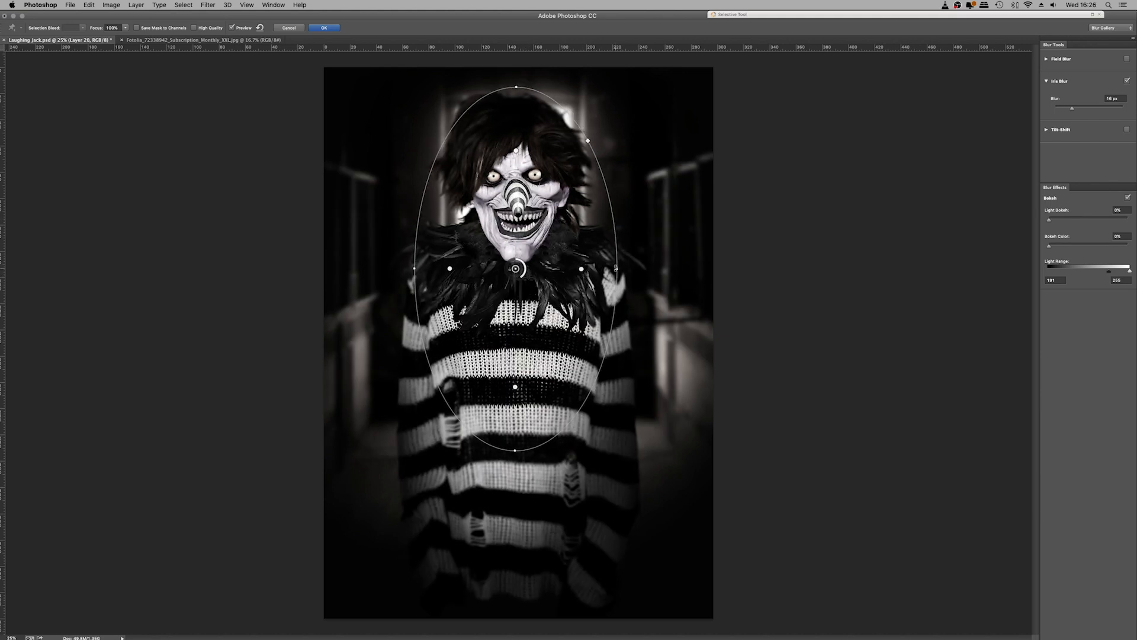
pyautogui.moveTo(616, 267); pyautogui.dragTo(618, 268)
pyautogui.moveTo(514, 87); pyautogui.dragTo(515, 90)
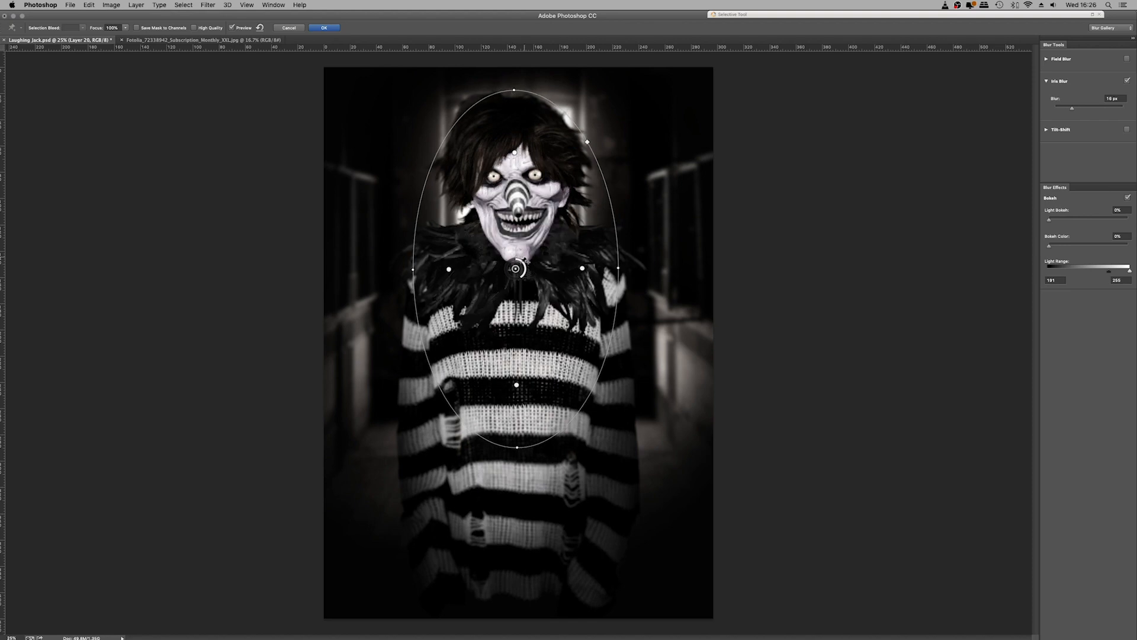
pyautogui.moveTo(515, 268); pyautogui.dragTo(518, 260)
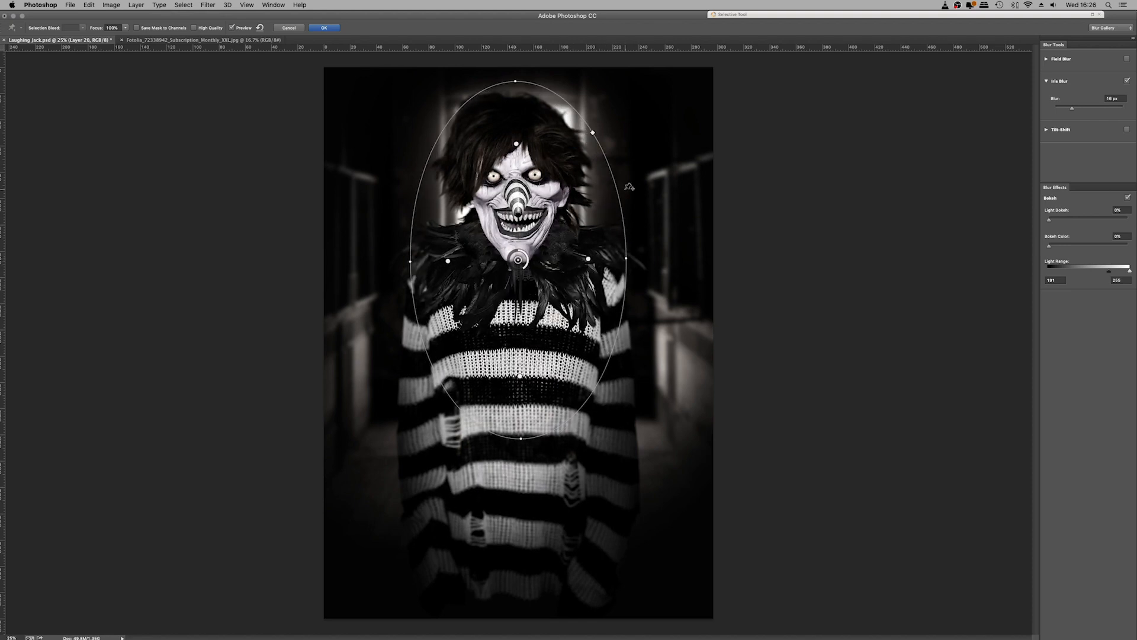
pyautogui.press('Return')
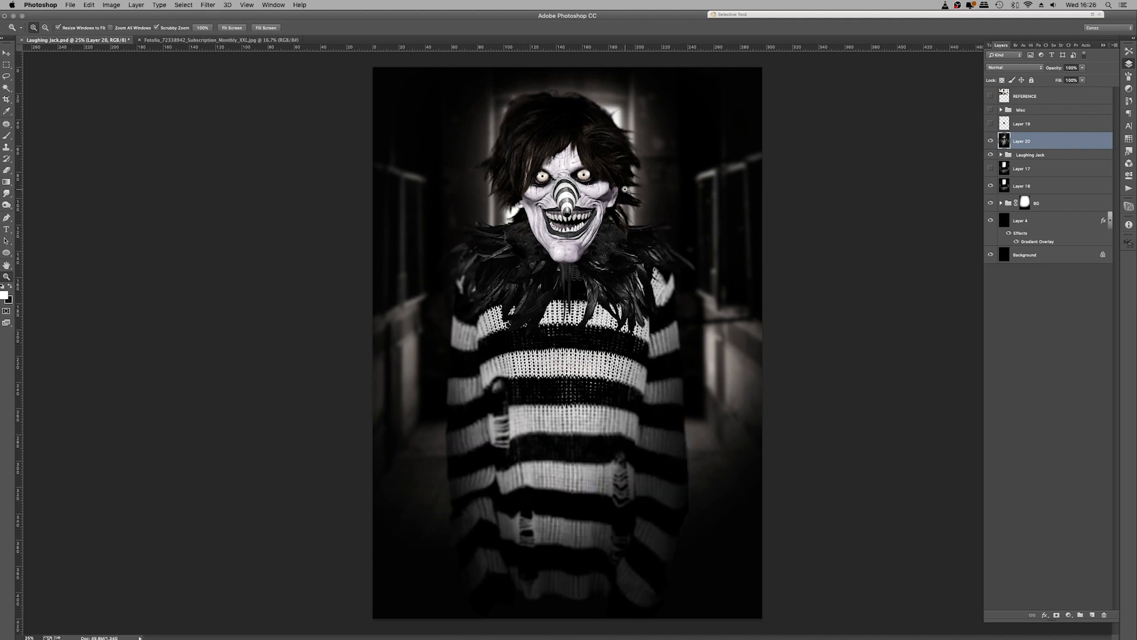
# Lift the image's blacks by setting the black output level of the Levels 12 adjustment to 10
pyautogui.moveTo(593, 195); pyautogui.dragTo(592, 259)
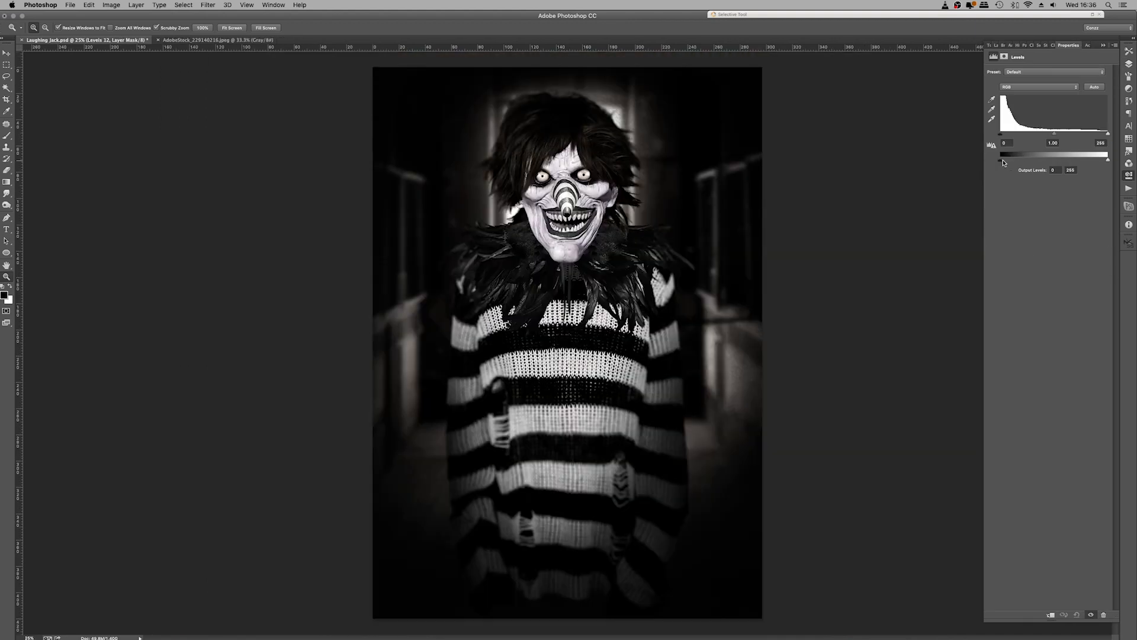
pyautogui.moveTo(1002, 163); pyautogui.dragTo(1005, 162)
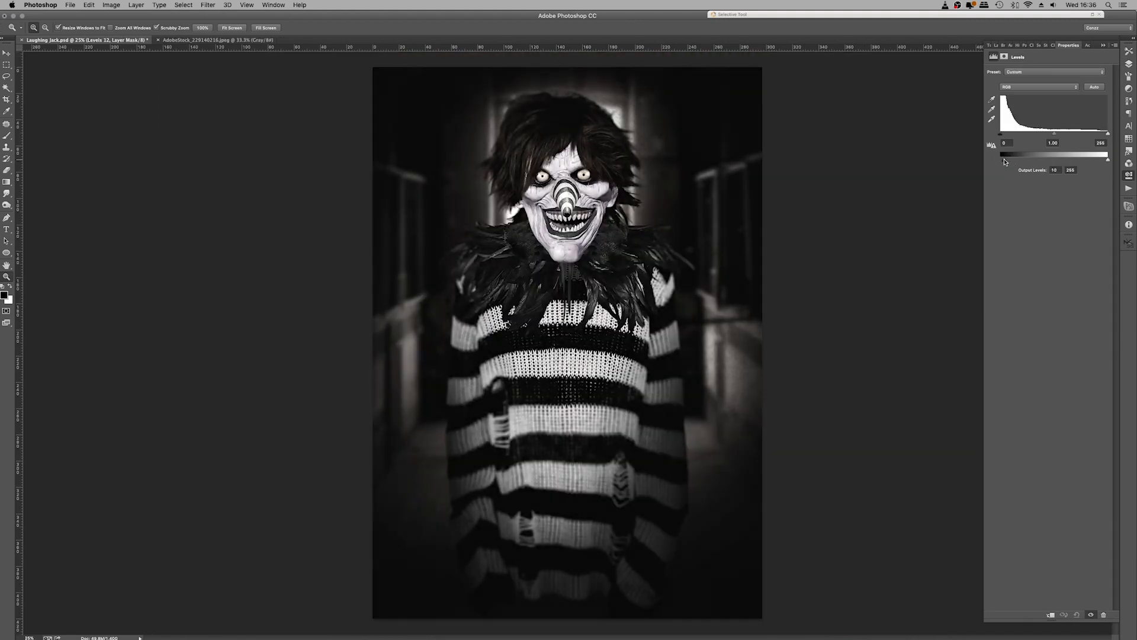
pyautogui.click(1130, 66)
# Add a Gradient Map adjustment above Levels 12 using the black-to-white gradient
pyautogui.click(1070, 616)
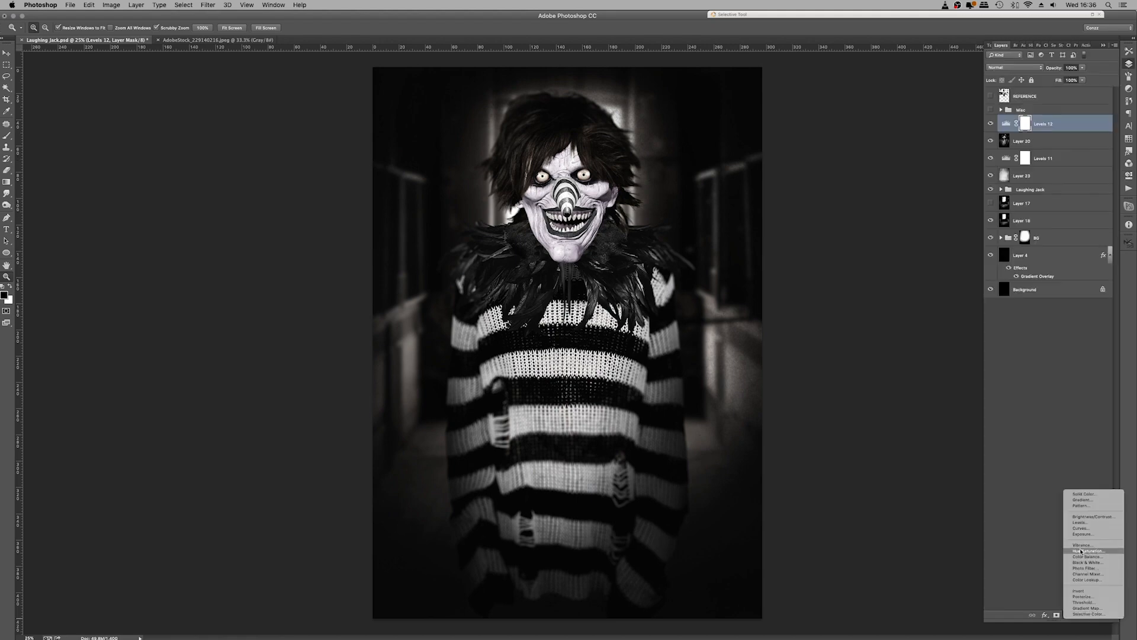
pyautogui.click(1078, 609)
pyautogui.click(1103, 75)
pyautogui.click(1036, 93)
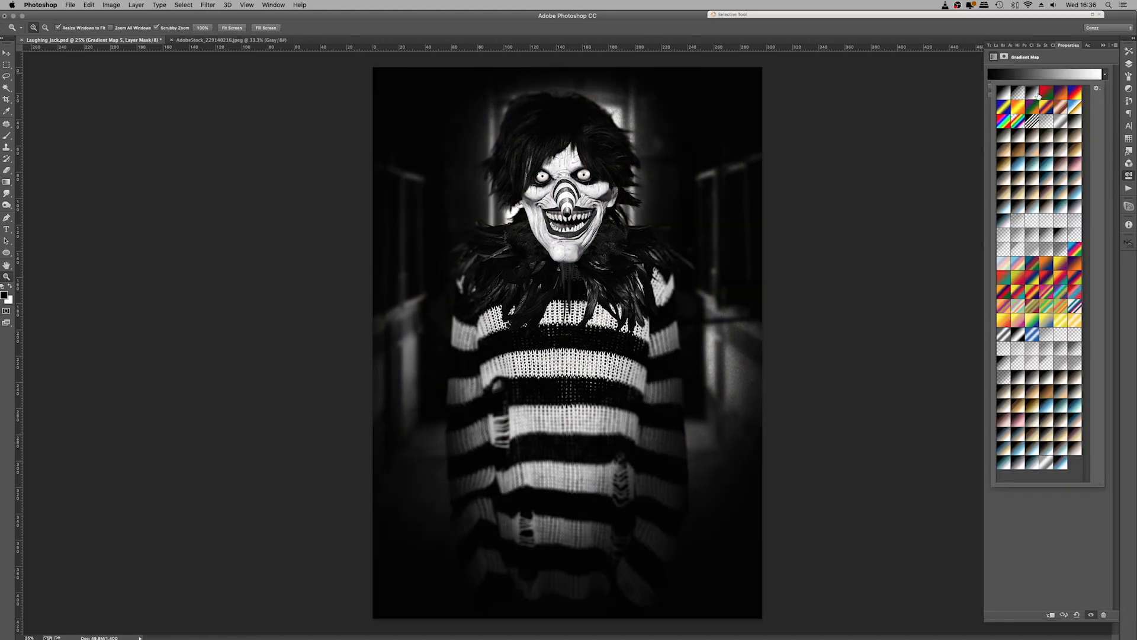
pyautogui.click(1130, 66)
# Compare the image with and without the gradient map by lowering its opacity and restoring it to 100%
pyautogui.click(1082, 67)
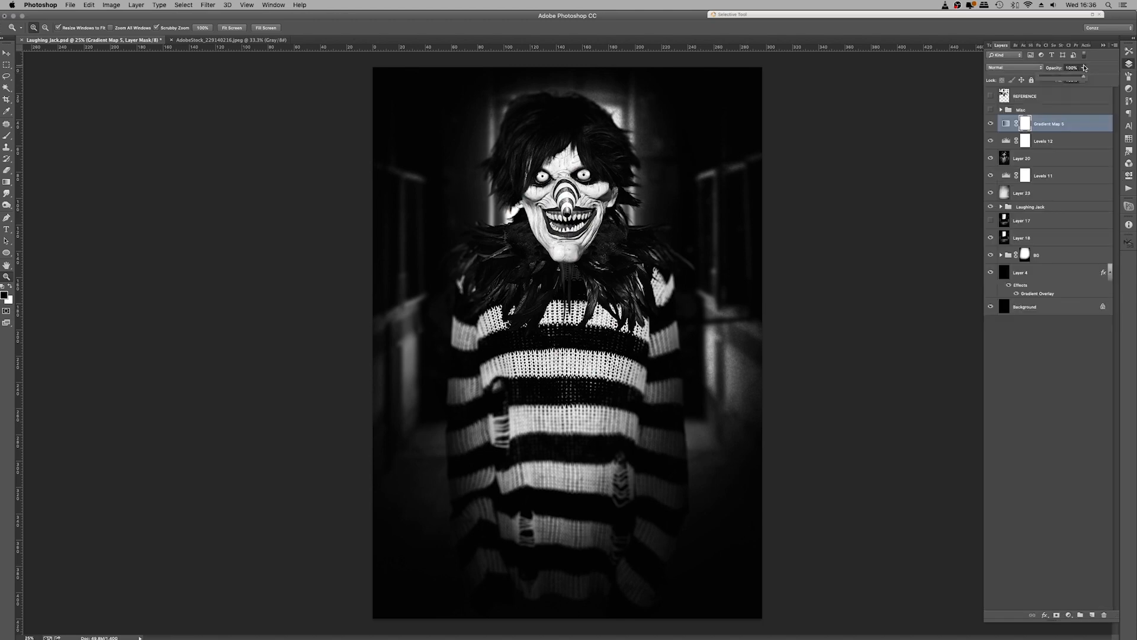
pyautogui.moveTo(1084, 76); pyautogui.dragTo(1028, 80)
pyautogui.moveTo(1036, 82); pyautogui.dragTo(1084, 81)
# Change the gradient map to a sepia preset and reduce the adjustment's opacity to 80%
pyautogui.doubleClick(1004, 123)
pyautogui.click(1104, 74)
pyautogui.click(1019, 137)
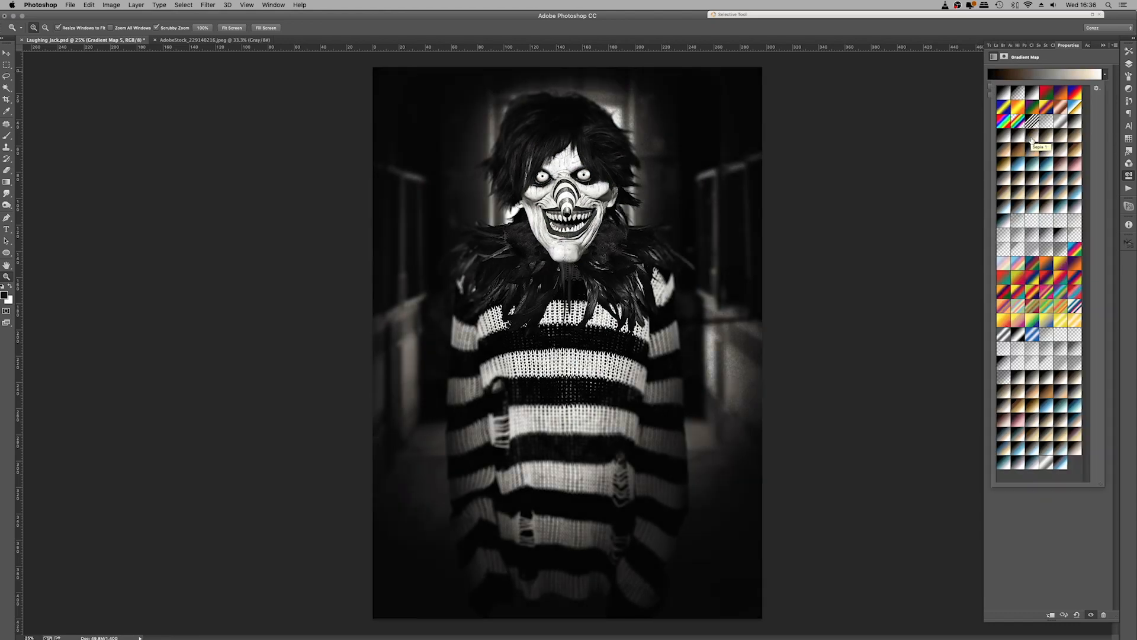
pyautogui.click(1129, 64)
pyautogui.click(1082, 68)
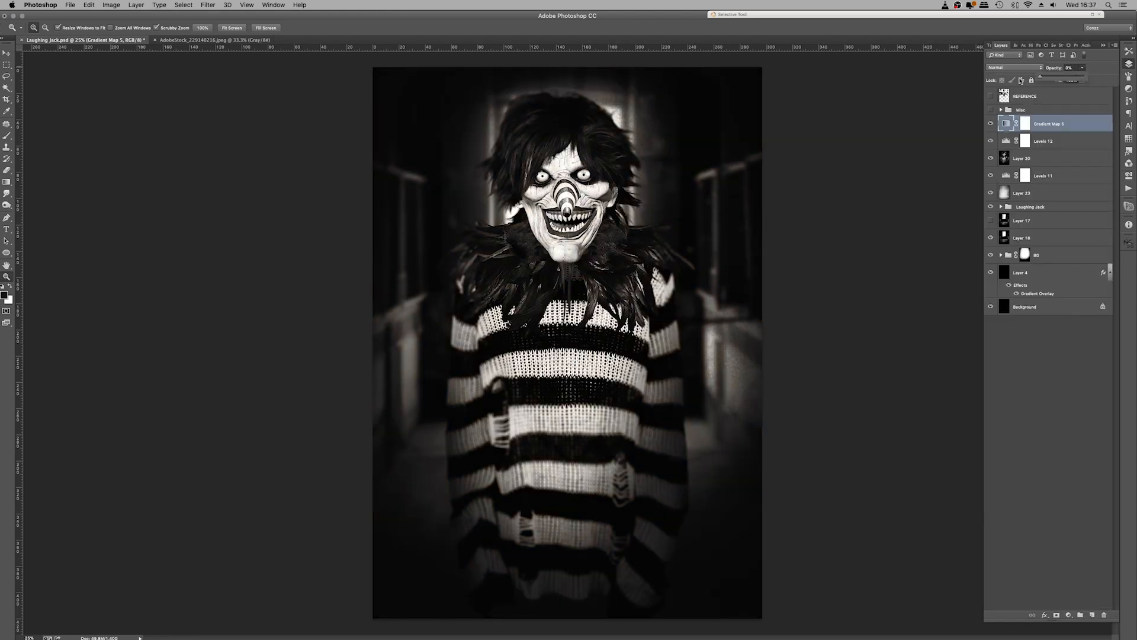
pyautogui.moveTo(1084, 78); pyautogui.dragTo(1071, 82)
pyautogui.rightClick(619, 212)
pyautogui.click(640, 262)
pyautogui.rightClick(608, 239)
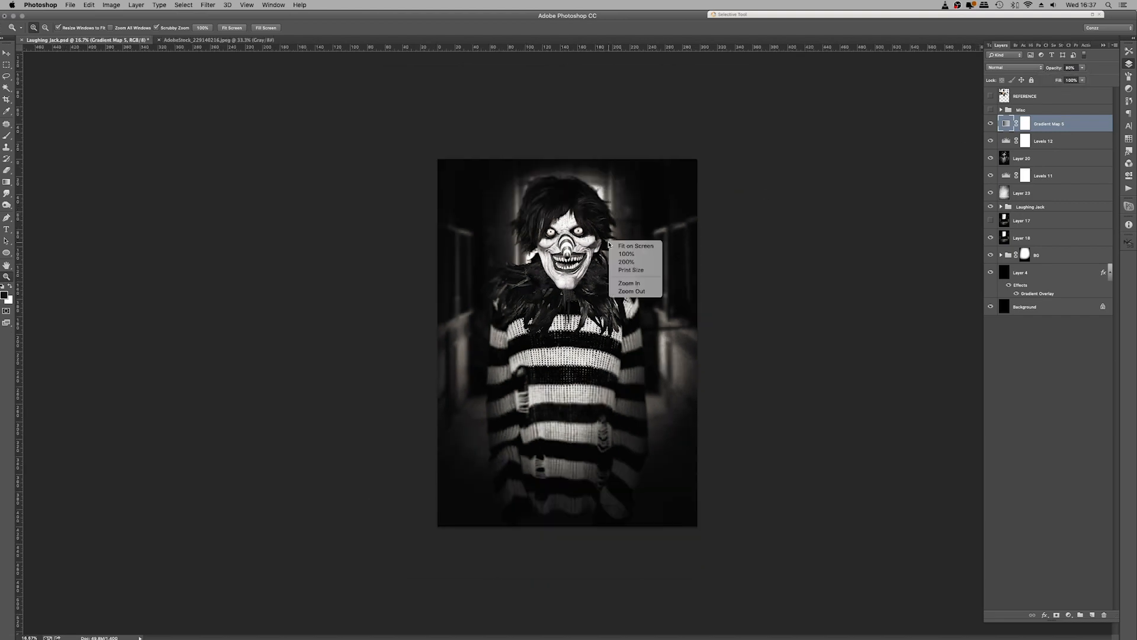
pyautogui.click(630, 293)
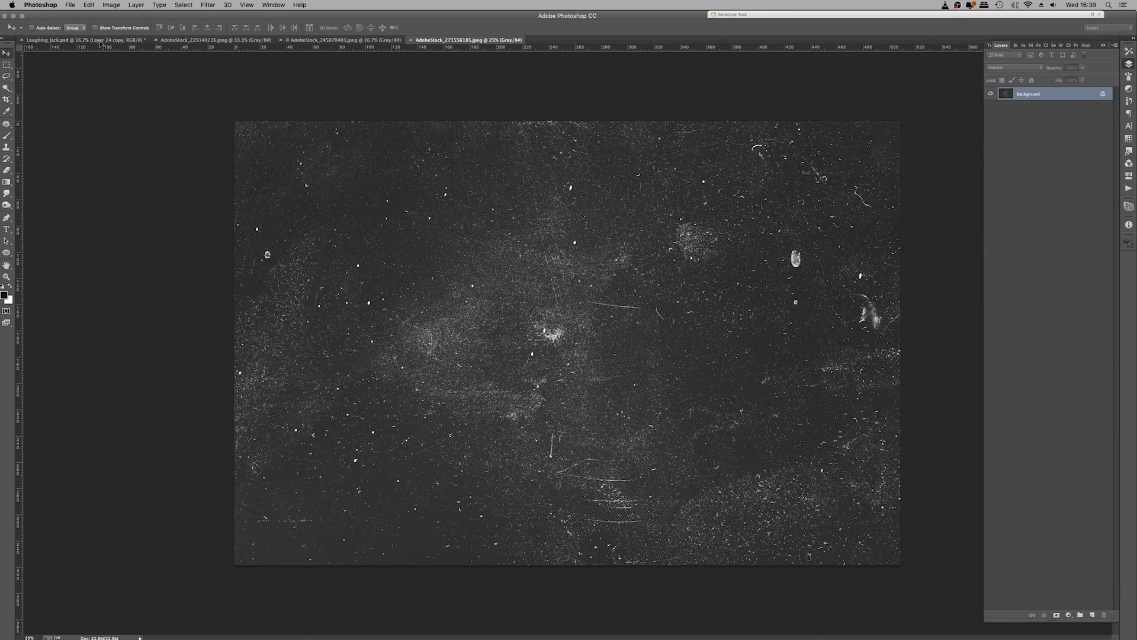
# Bring the dust-and-scratches stock texture into the Laughing Jack document and rotate it to portrait so it covers the canvas
pyautogui.moveTo(100, 43); pyautogui.dragTo(666, 328)
pyautogui.hotkey('ctrl', 't')
pyautogui.rightClick(527, 215)
pyautogui.click(560, 313)
pyautogui.press('Return')
# Crush the scratch texture's dark tones to black with Levels and set its blend mode to Screen
pyautogui.hotkey('ctrl', 'l')
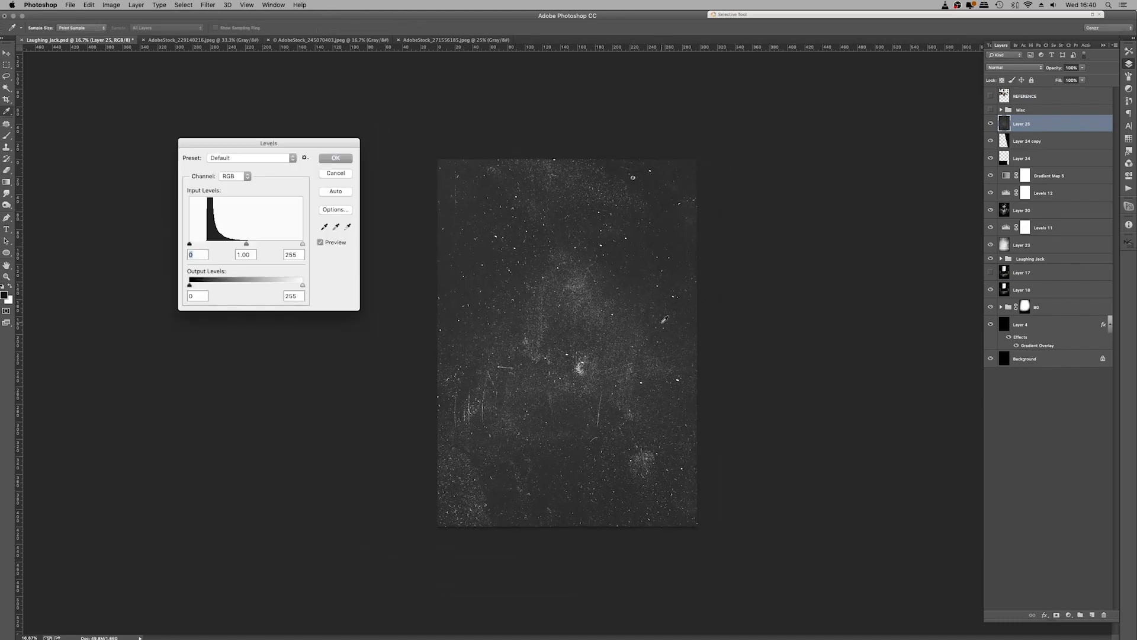
pyautogui.moveTo(231, 246); pyautogui.dragTo(266, 246)
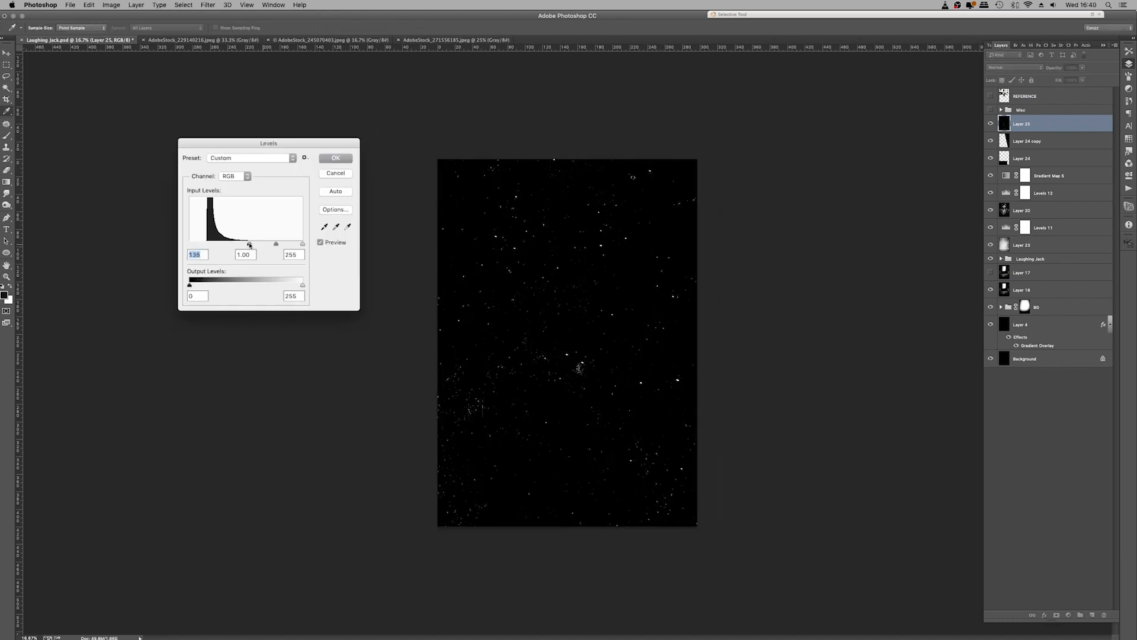
pyautogui.press('Return')
pyautogui.click(1013, 68)
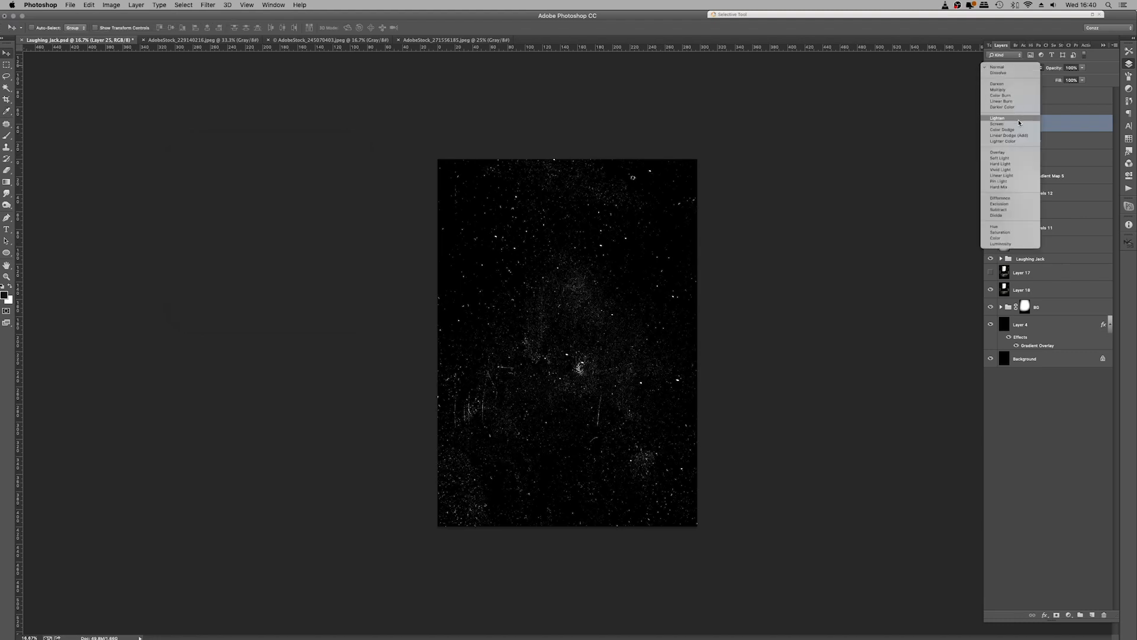
pyautogui.click(1015, 125)
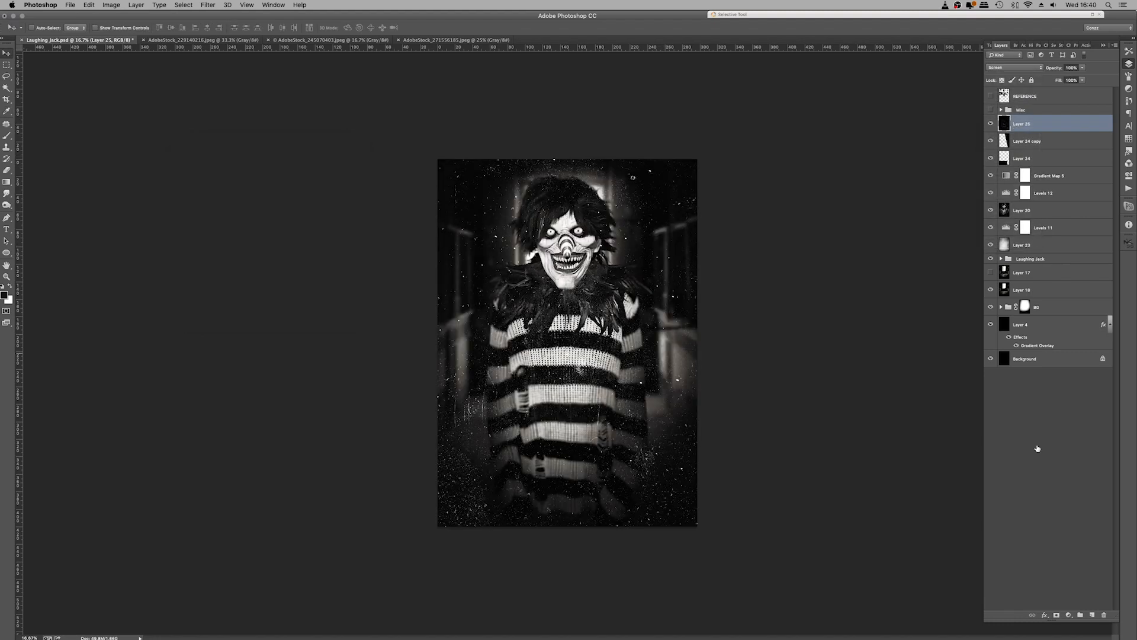
# Add a mask to the scratch texture layer and set up a black splatter brush at 1281 px
pyautogui.click(1057, 616)
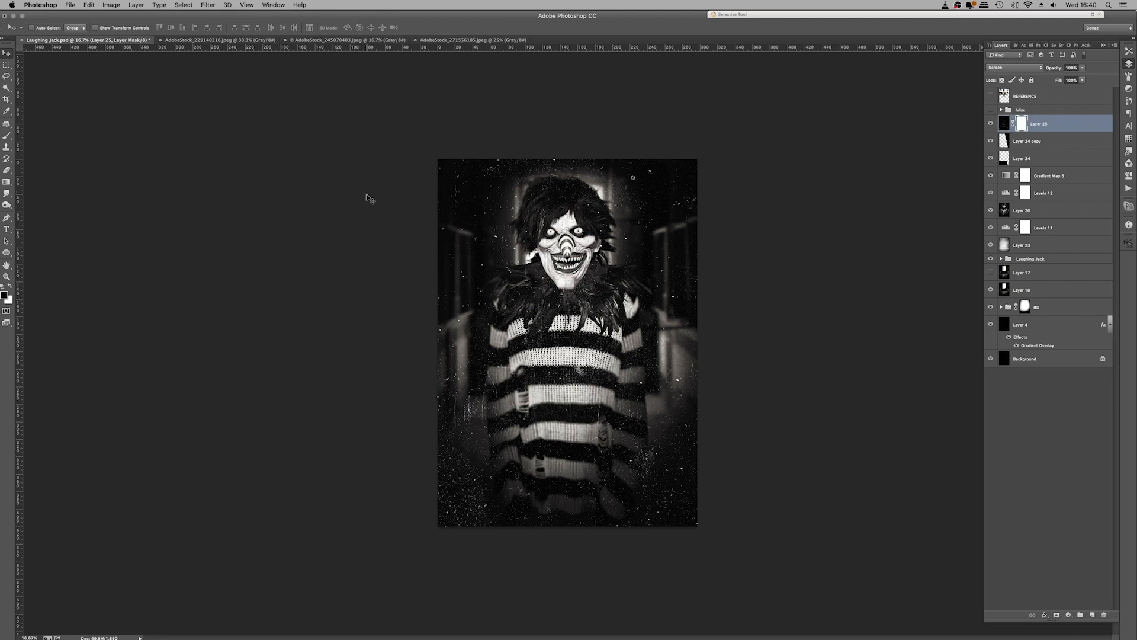
pyautogui.press('b')
pyautogui.press('x')
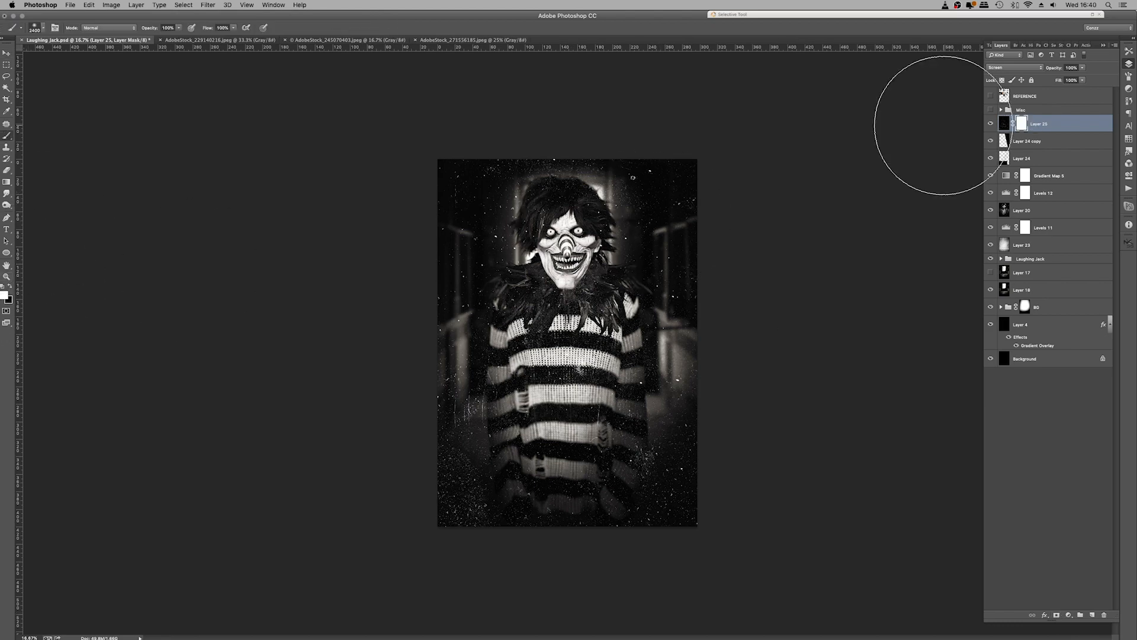
pyautogui.press('x')
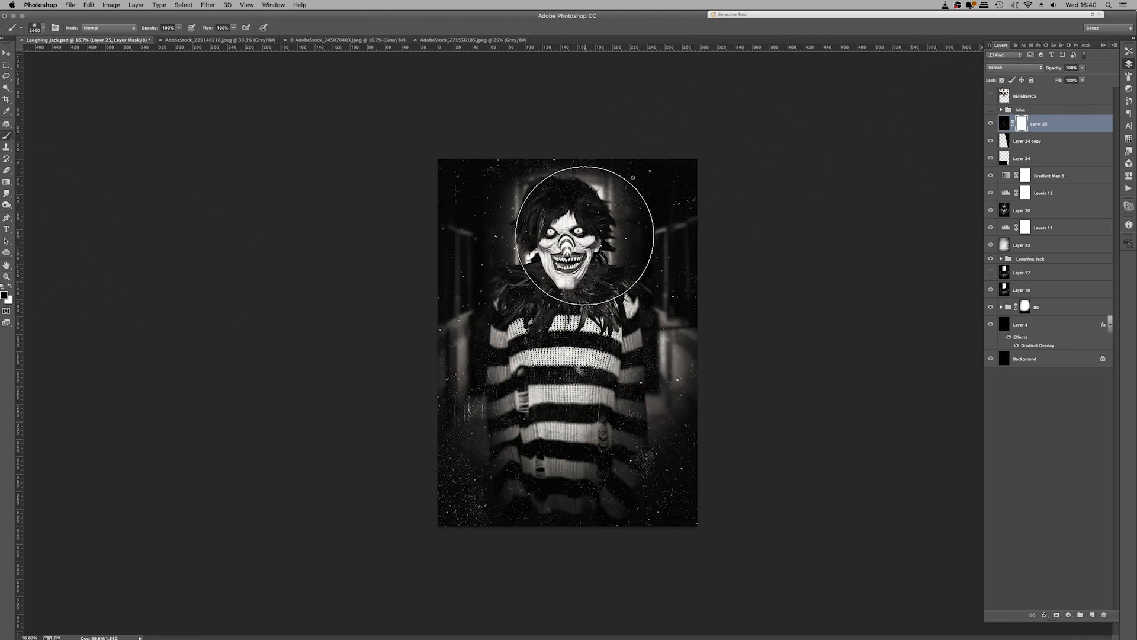
pyautogui.rightClick(587, 238)
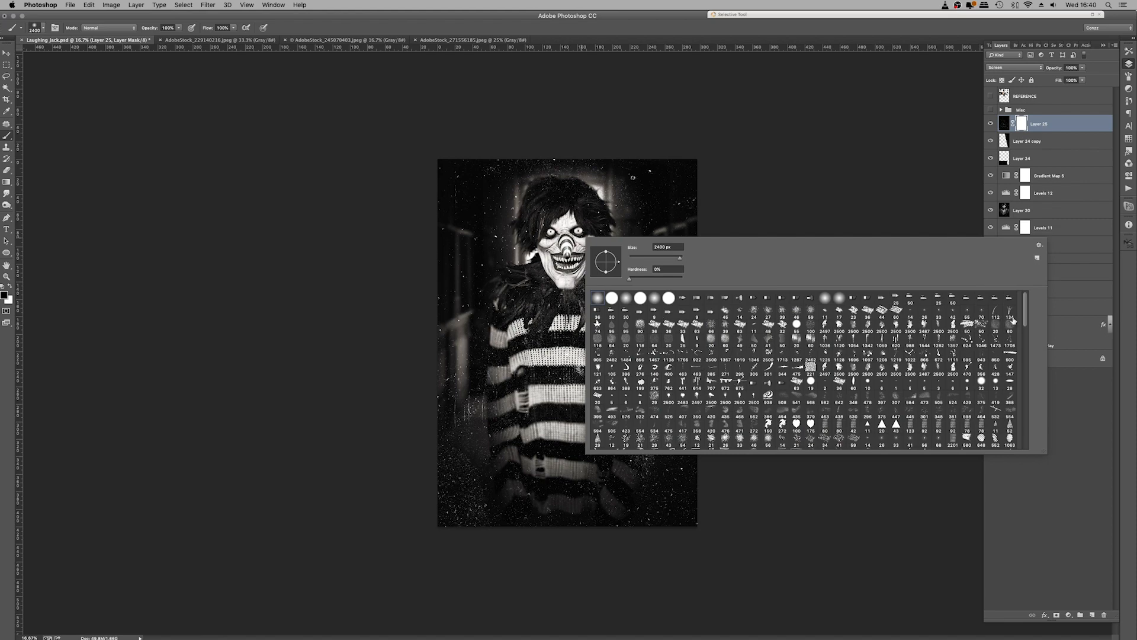
pyautogui.scroll(-1, 1012, 320)
pyautogui.click(711, 421)
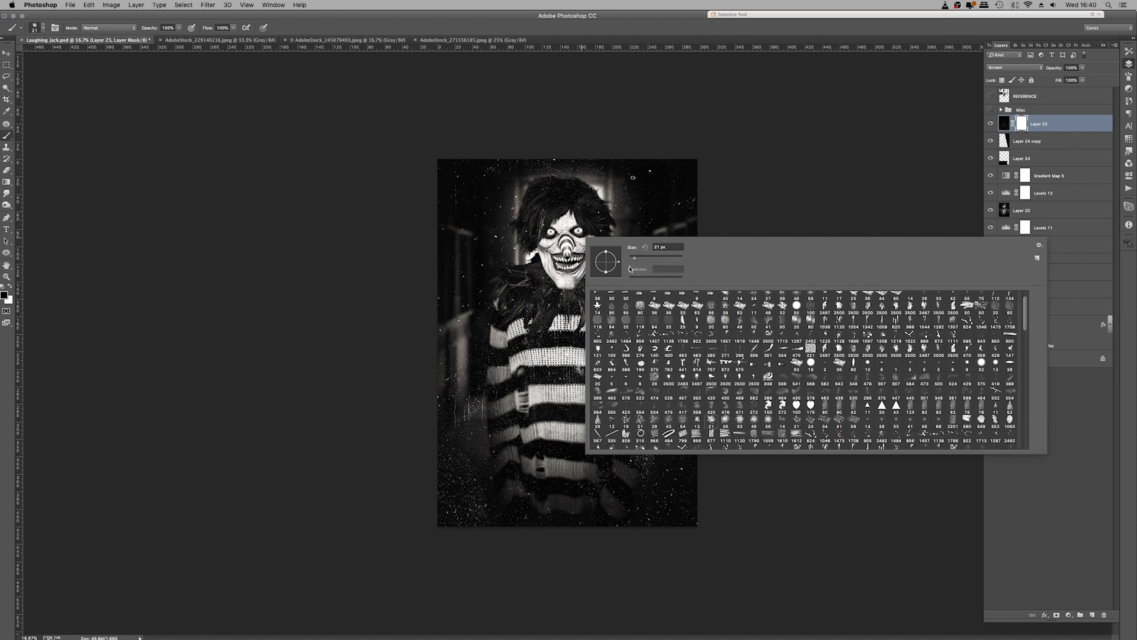
pyautogui.write('1281')
pyautogui.press('Return')
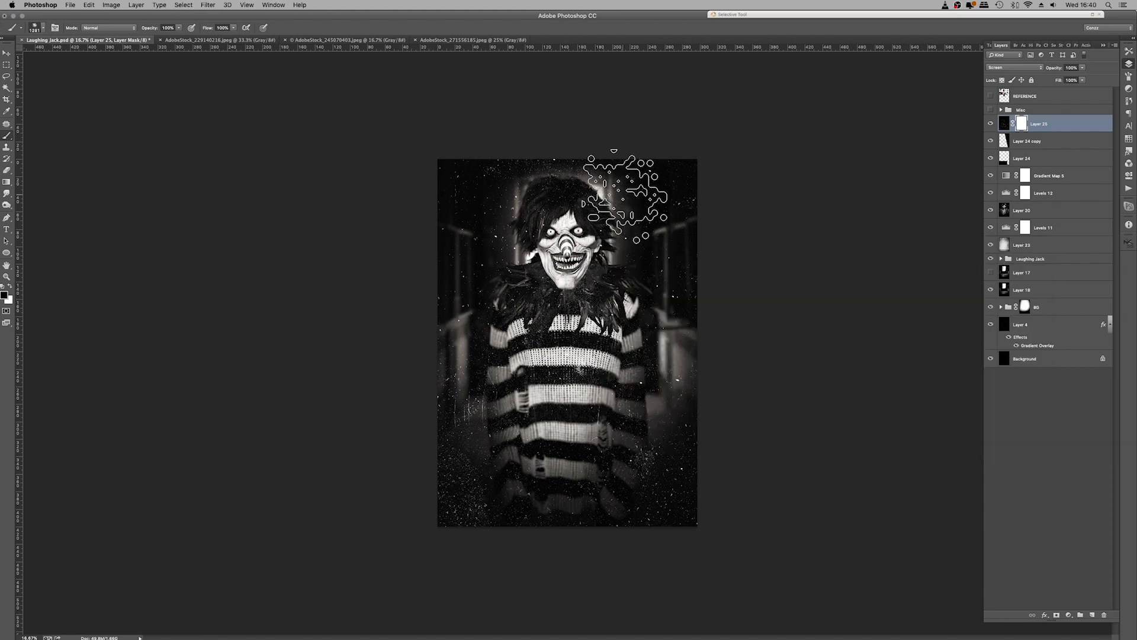
# Thin out the dust specks over the sweater and lower corridor with black splatter stamps on the texture's mask
pyautogui.click(496, 435)
pyautogui.click(690, 446)
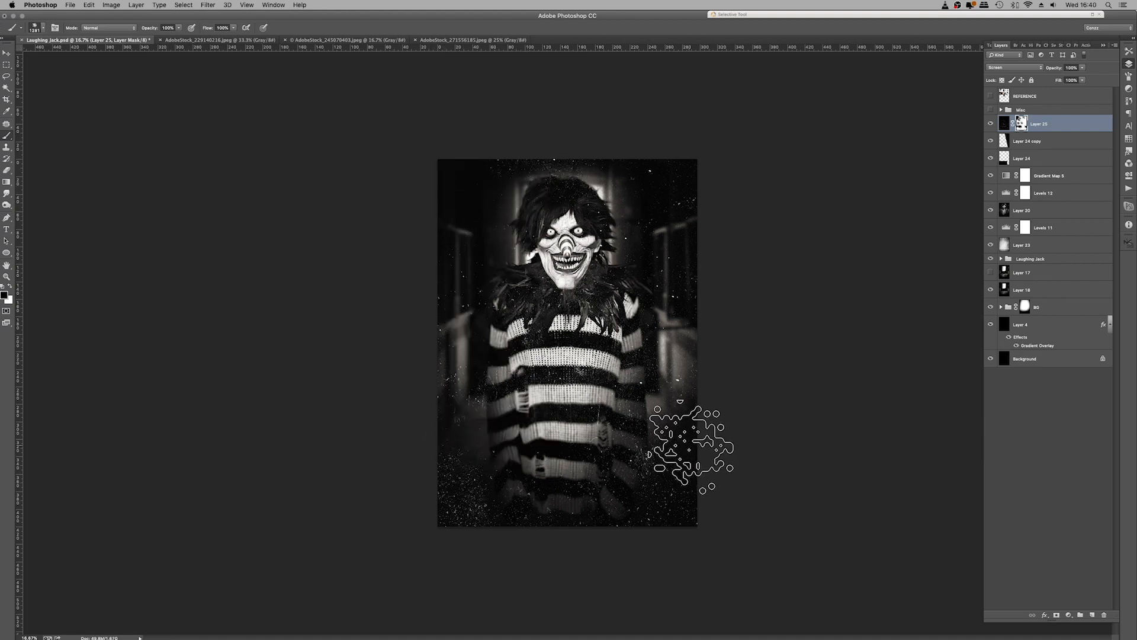
pyautogui.click(636, 432)
pyautogui.click(640, 540)
pyautogui.click(454, 510)
pyautogui.click(461, 468)
pyautogui.click(623, 364)
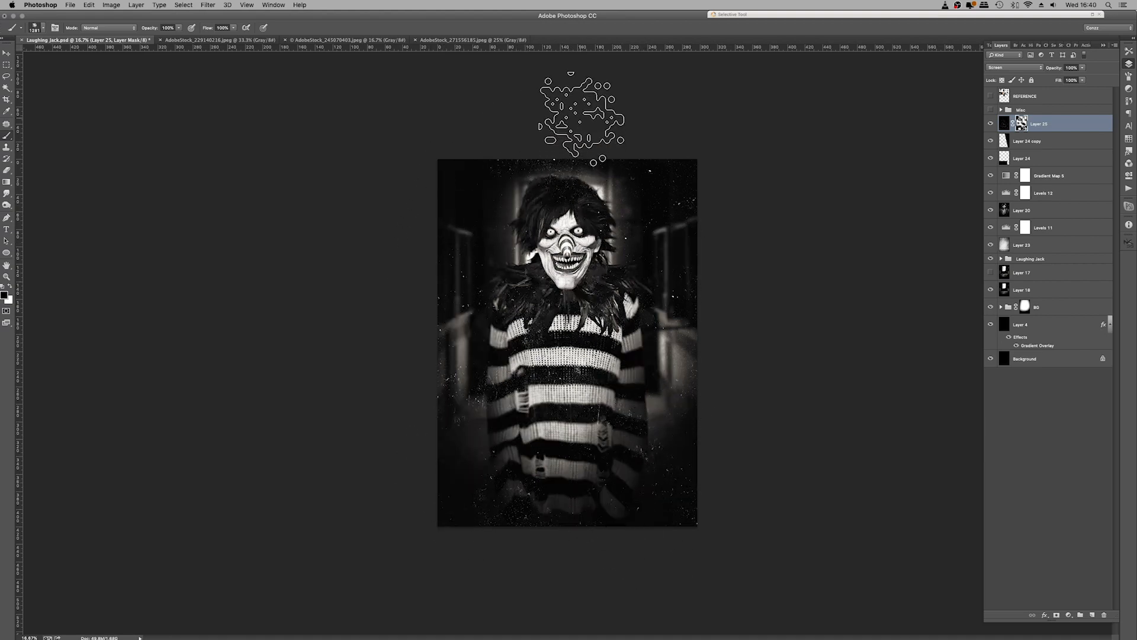
# Lower the scratch texture layer's opacity to 28% and check the result against the REFERENCE layer
pyautogui.click(1082, 69)
pyautogui.moveTo(1080, 75); pyautogui.dragTo(1034, 81)
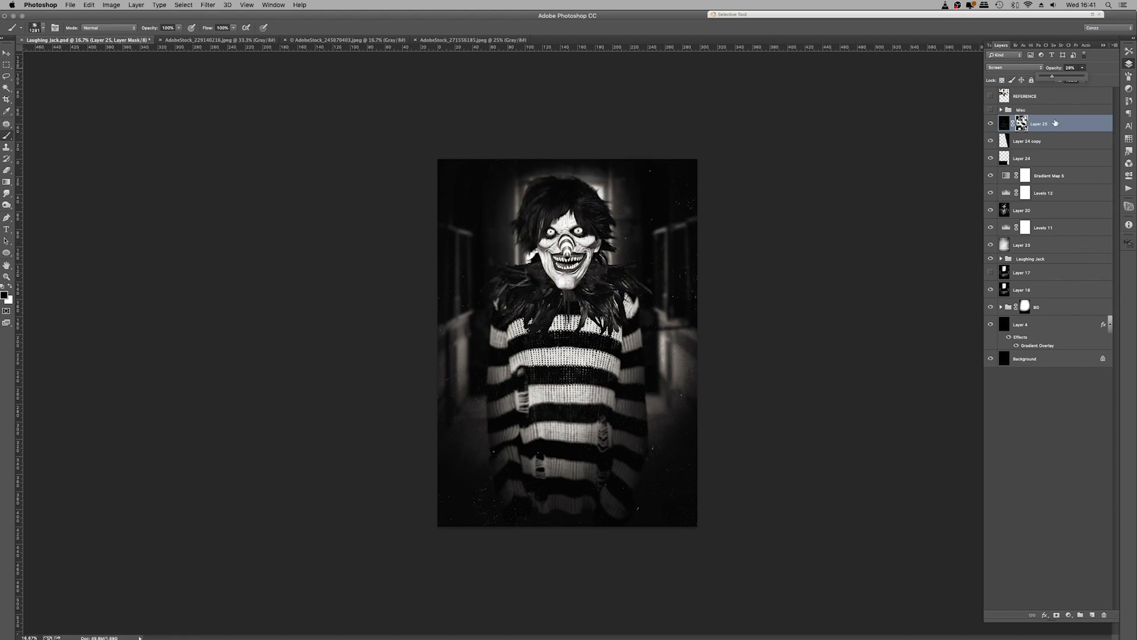
pyautogui.click(1004, 123)
pyautogui.click(990, 96)
pyautogui.click(990, 95)
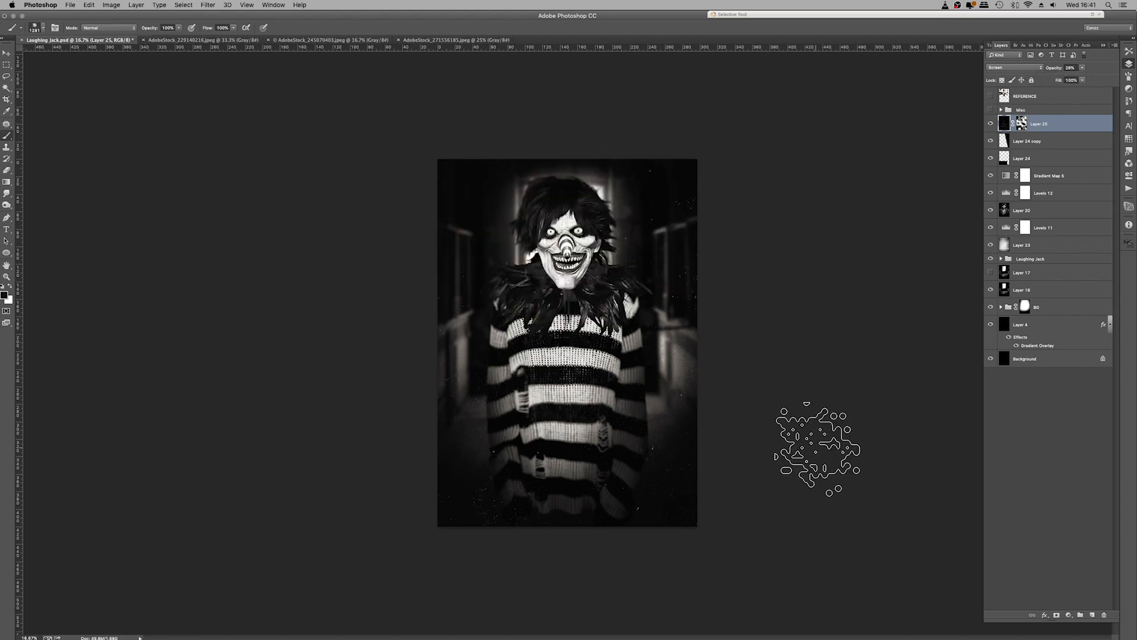
# Copy the film-frame texture into the portrait and set its blend mode to Screen
pyautogui.moveTo(117, 132); pyautogui.dragTo(408, 545)
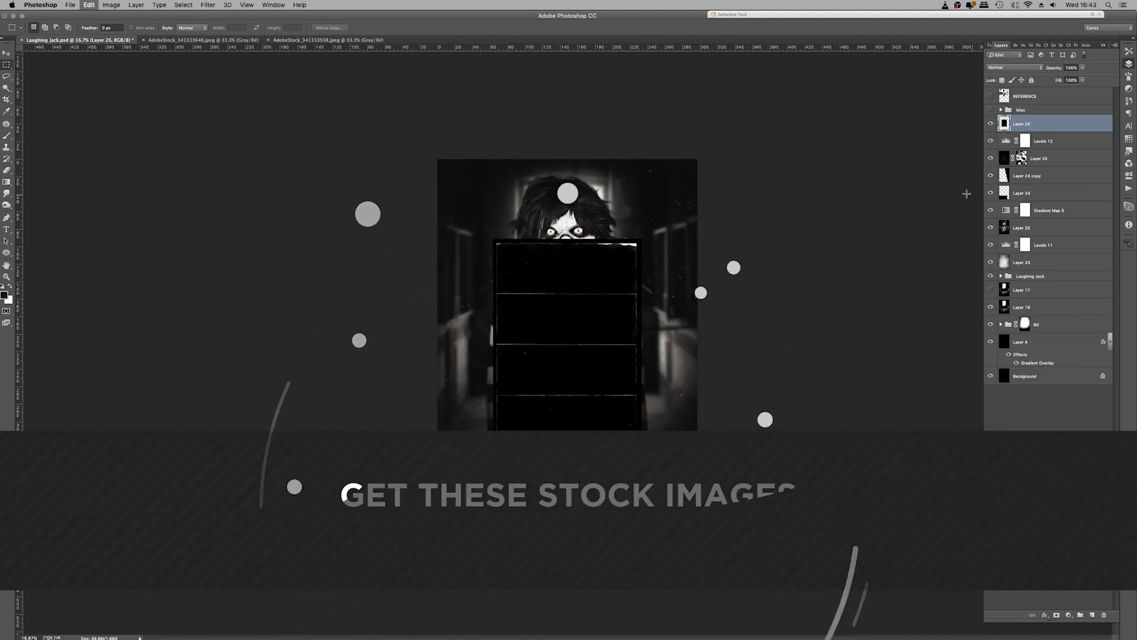
pyautogui.press('super+t')
pyautogui.press('Return')
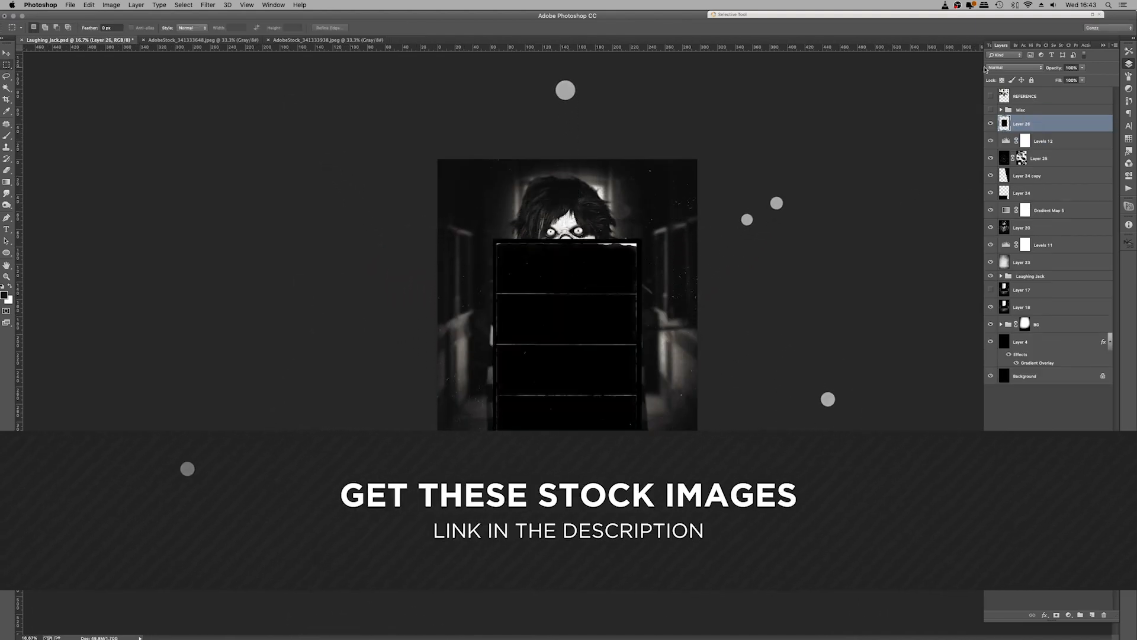
pyautogui.click(1014, 67)
pyautogui.click(1001, 126)
# Scale and position the film-frame layer so its borders line up with the canvas edges
pyautogui.press('super+t')
pyautogui.moveTo(493, 239); pyautogui.dragTo(430, 152)
pyautogui.moveTo(709, 541); pyautogui.dragTo(706, 536)
pyautogui.press('Up')
pyautogui.press('Up')
pyautogui.moveTo(569, 151); pyautogui.dragTo(569, 146)
pyautogui.moveTo(709, 337); pyautogui.dragTo(707, 337)
pyautogui.moveTo(428, 331); pyautogui.dragTo(426, 331)
pyautogui.press('Return')
# Add a mask to the film-frame layer and choose a round paint-drip brush
pyautogui.click(1056, 615)
pyautogui.press('b')
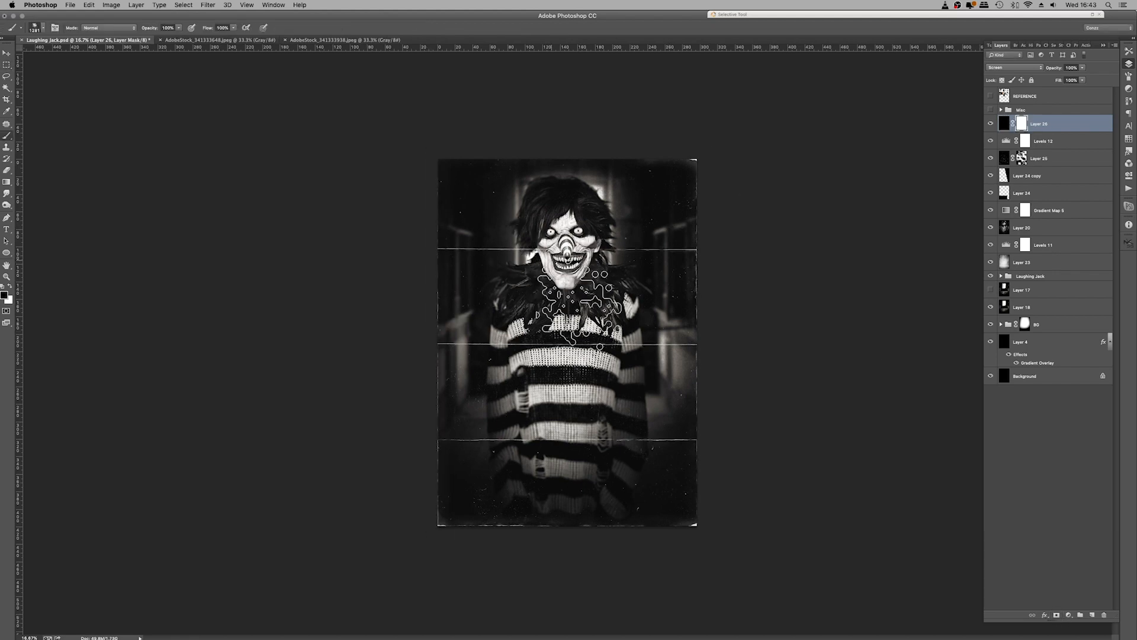
pyautogui.rightClick(578, 284)
pyautogui.click(625, 279)
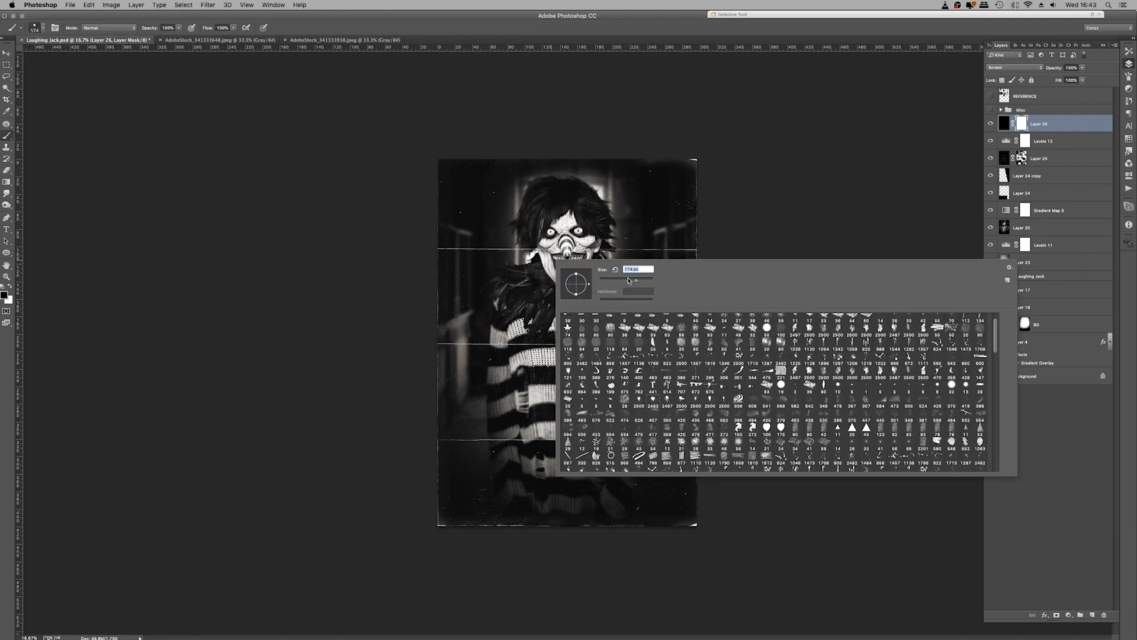
# Paint out the upper two horizontal frame lines in black on the film-frame mask
pyautogui.click(474, 247)
pyautogui.moveTo(465, 246)
pyautogui.mouseDown()
pyautogui.moveTo(452, 257)
pyautogui.moveTo(672, 249)
pyautogui.moveTo(649, 285)
pyautogui.moveTo(676, 347)
pyautogui.moveTo(467, 336)
pyautogui.mouseUp()
pyautogui.press(']')
pyautogui.press(']')
pyautogui.press(']')
pyautogui.press(']')
pyautogui.press(']')
pyautogui.press(']')
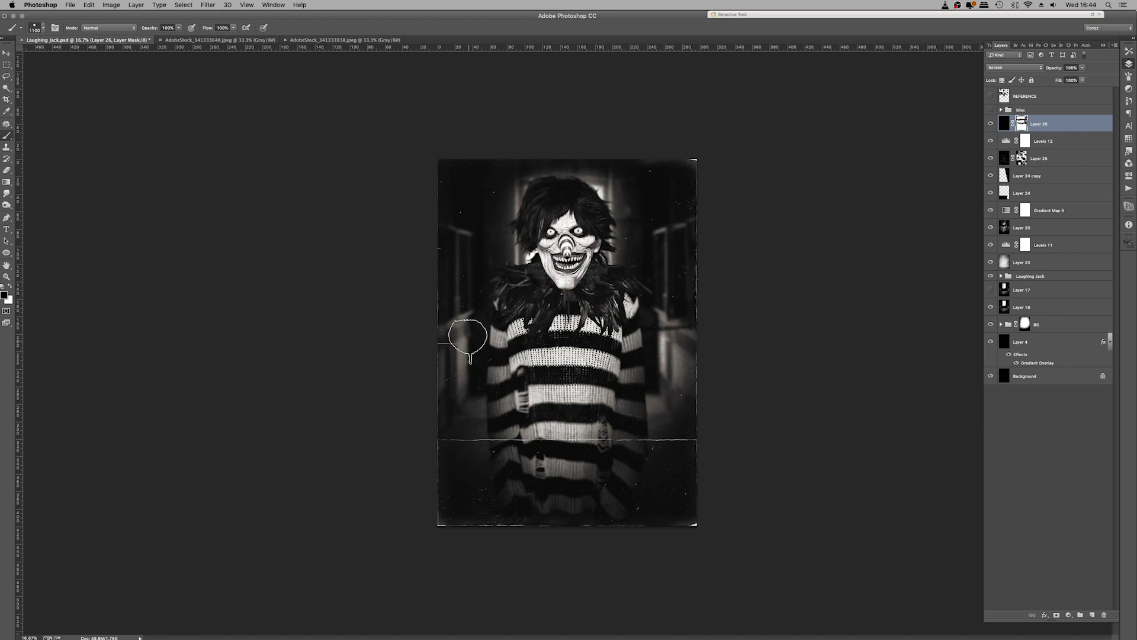
# Mask out the lowest horizontal frame line across the sweater with an enlarged brush
pyautogui.moveTo(460, 440); pyautogui.dragTo(533, 441)
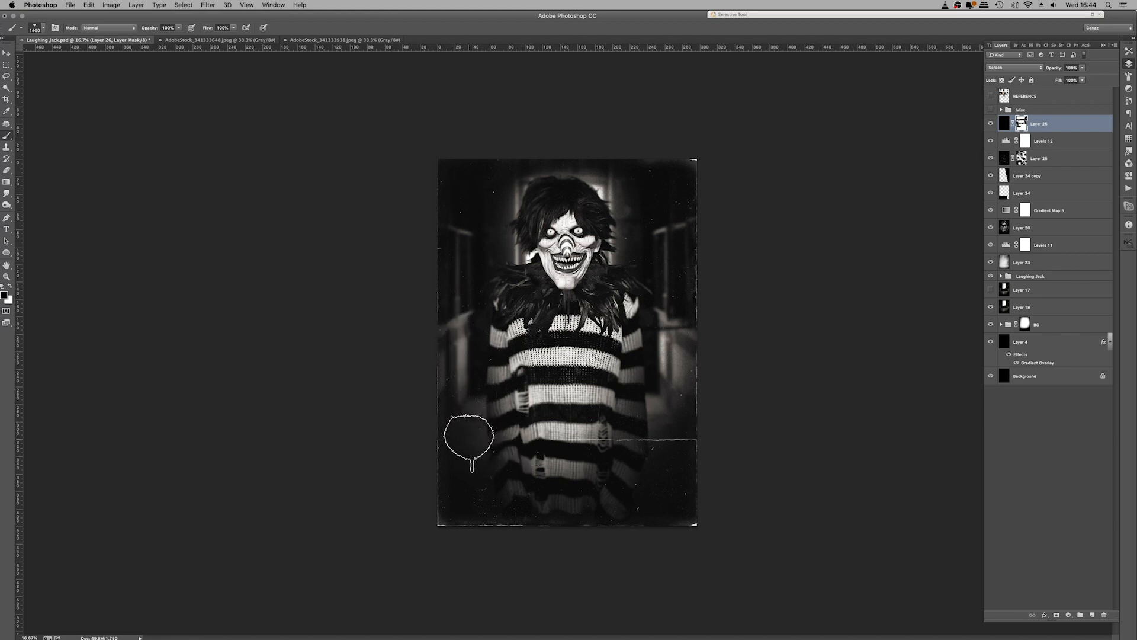
pyautogui.moveTo(465, 435); pyautogui.dragTo(664, 447)
pyautogui.press(']')
pyautogui.press(']')
pyautogui.press(']')
pyautogui.press(']')
pyautogui.press(']')
# Move the scratch texture layer above Levels 12, naming it Dust and the film-frame layer Edge Damage
pyautogui.moveTo(1055, 158); pyautogui.dragTo(1036, 142)
pyautogui.write('ust')
pyautogui.hotkey('shift', 'Tab')
pyautogui.write('Edge')
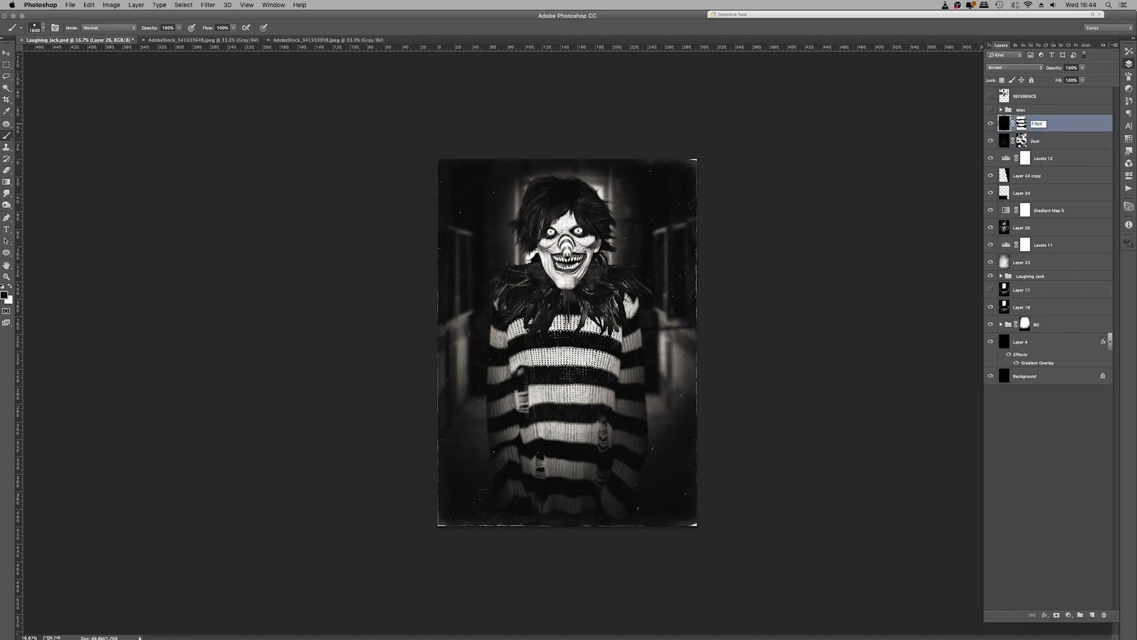
pyautogui.write(' Damage')
pyautogui.press('Return')
# Hide the Edge Damage and Dust layers and place Gradient Map 5 directly beneath Levels 12
pyautogui.moveTo(990, 123); pyautogui.dragTo(990, 141)
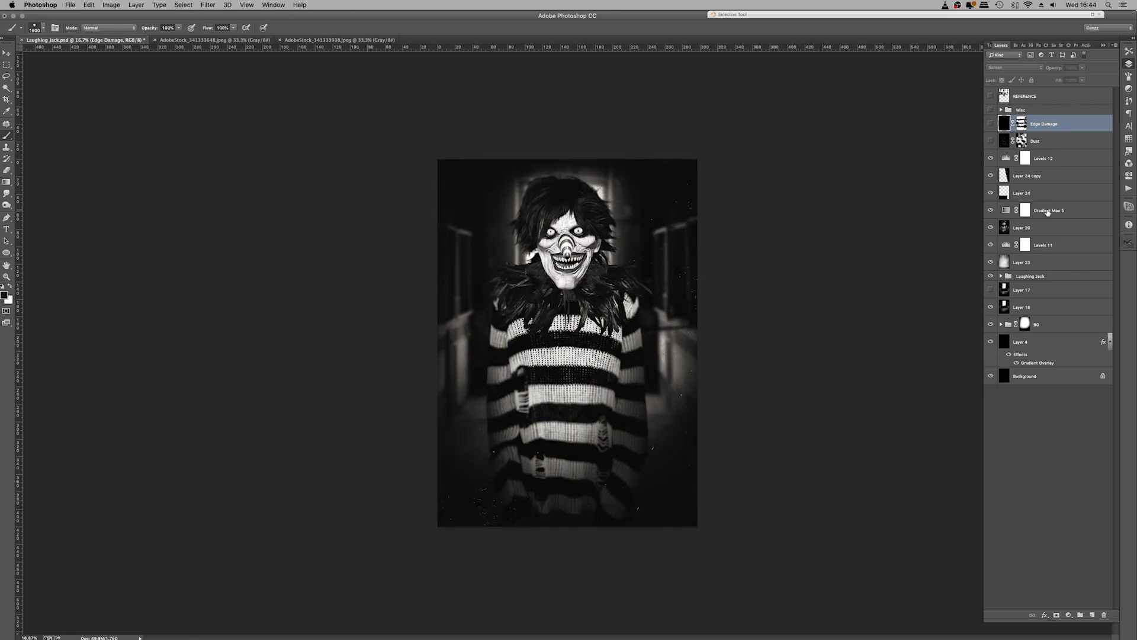
pyautogui.moveTo(1048, 212); pyautogui.dragTo(1037, 186)
pyautogui.click(991, 194)
# Rename Layer 24 copy and Layer 24 as Dust
pyautogui.doubleClick(1027, 193)
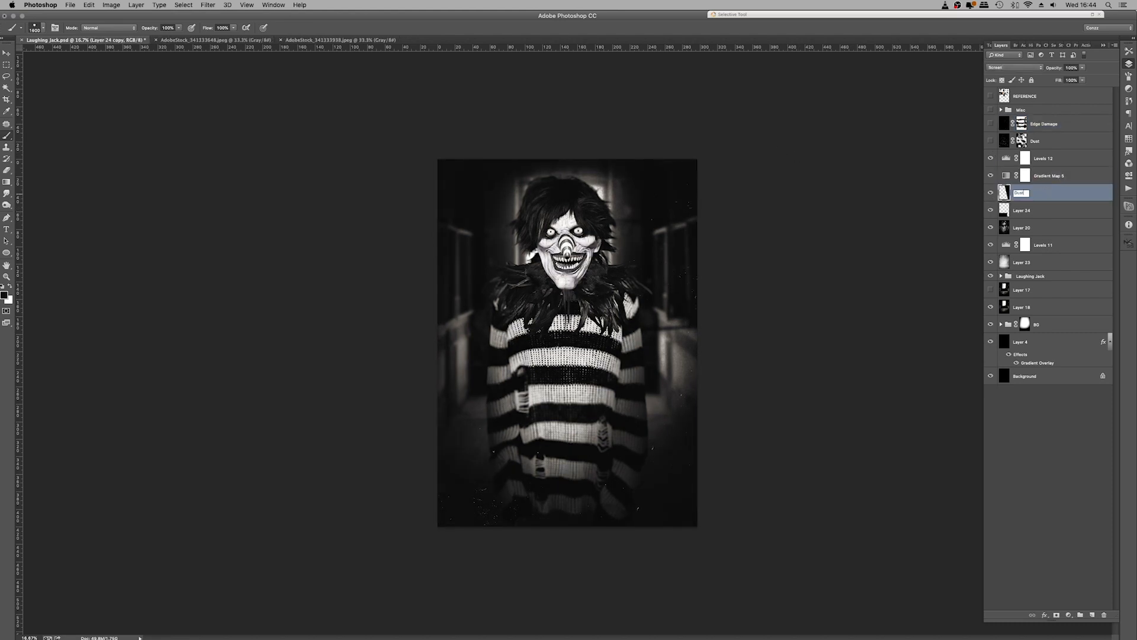
pyautogui.write('Dust')
pyautogui.press('Return')
pyautogui.doubleClick(1021, 211)
pyautogui.write('Dus')
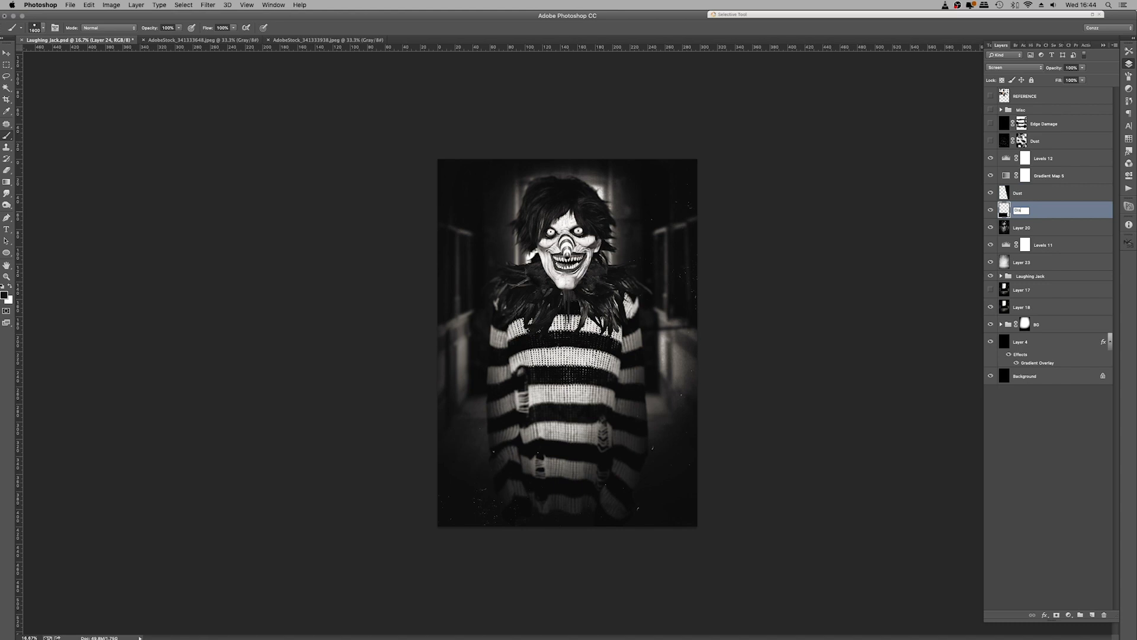
pyautogui.write('t')
pyautogui.press('Return')
# Move the two newly renamed Dust layers above Levels 12 and show the masked Dust and Edge Damage layers again
pyautogui.keyDown('shift'); pyautogui.click(1037, 194); pyautogui.keyUp('shift')
pyautogui.moveTo(1037, 194); pyautogui.dragTo(1047, 151)
pyautogui.click(990, 143)
pyautogui.click(989, 124)
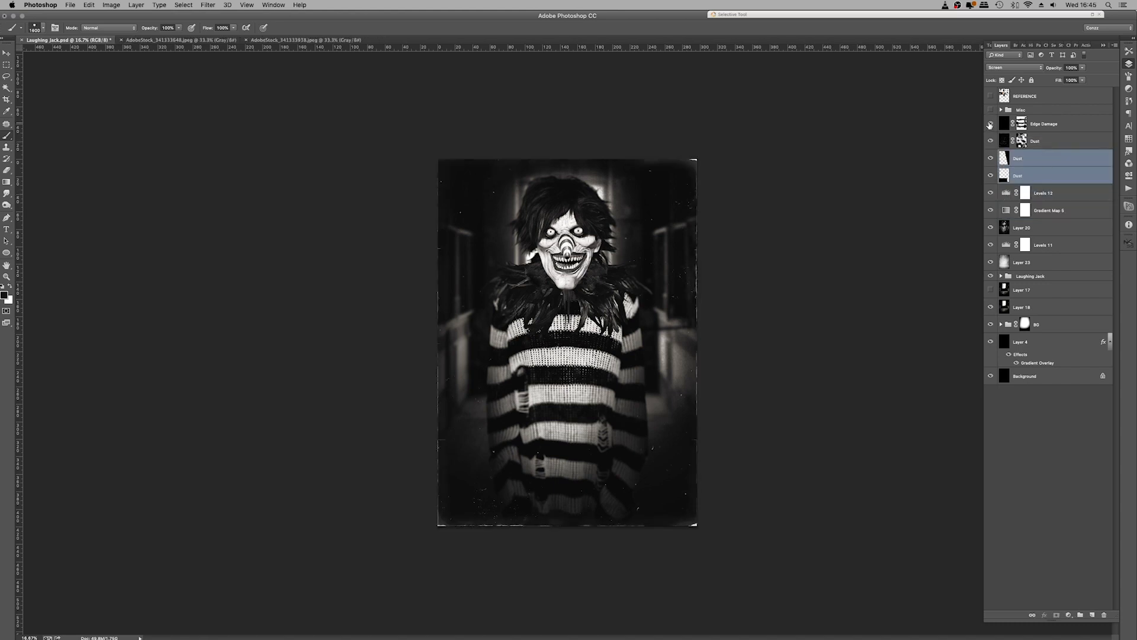
# Hide Levels 12 and group the Edge Damage layer and three Dust layers as Over Details
pyautogui.click(1045, 193)
pyautogui.click(990, 193)
pyautogui.keyDown('shift'); pyautogui.click(1047, 124); pyautogui.keyUp('shift')
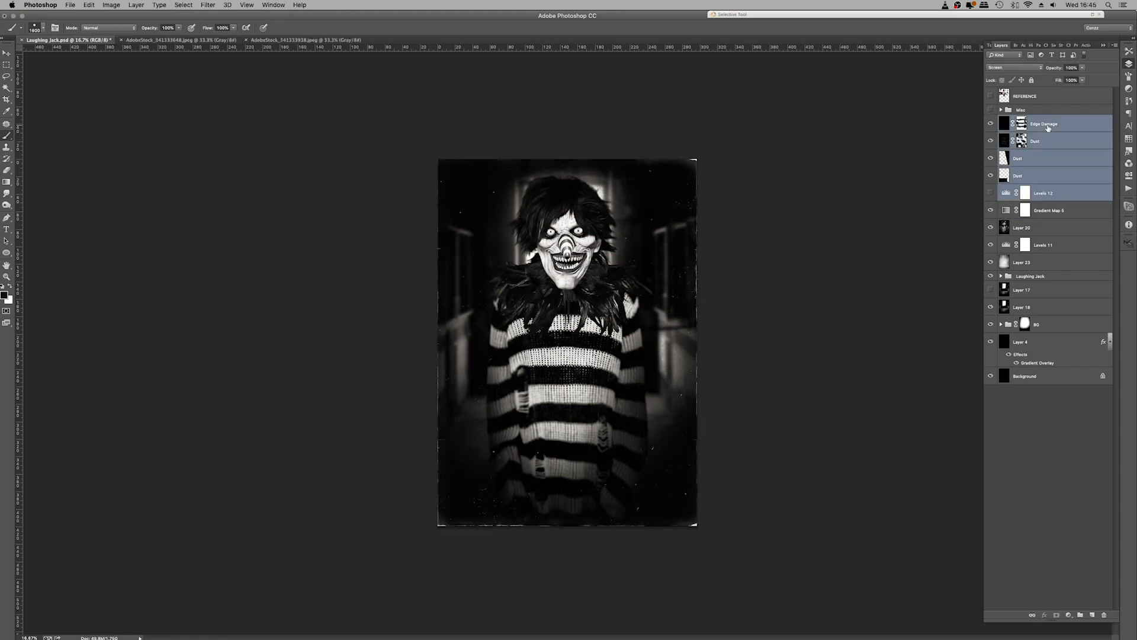
pyautogui.keyDown('super'); pyautogui.click(1047, 193); pyautogui.keyUp('super')
pyautogui.press('super+g')
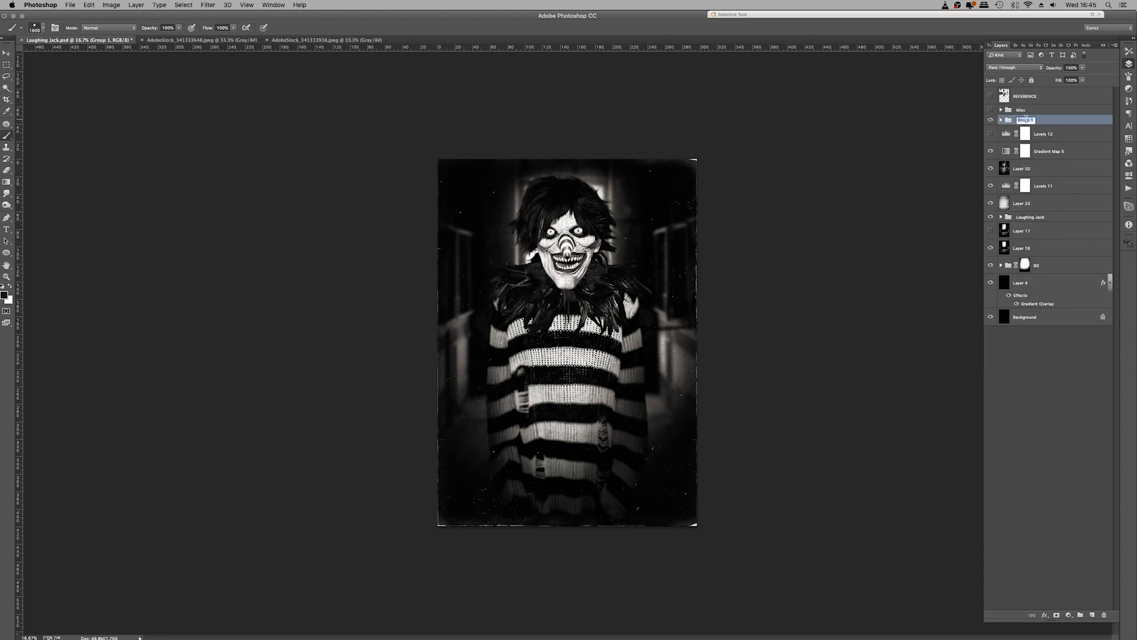
pyautogui.press('Return')
# Compare the portrait with the Over Details group and the Levels 12 adjustment switched off and on
pyautogui.click(991, 120)
pyautogui.click(1046, 134)
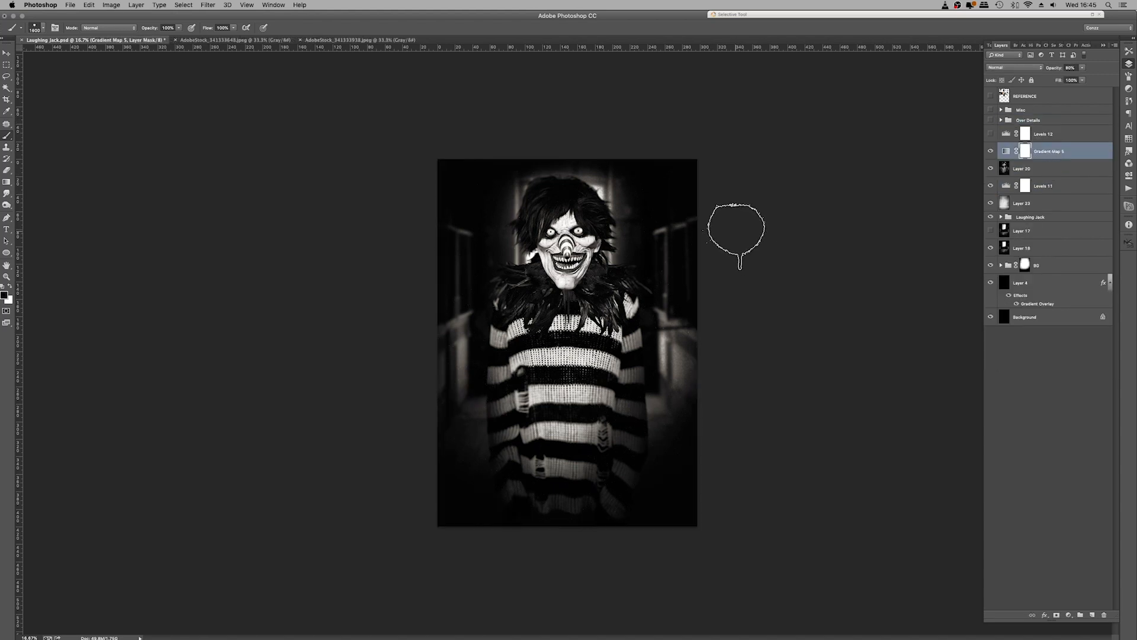
pyautogui.click(990, 134)
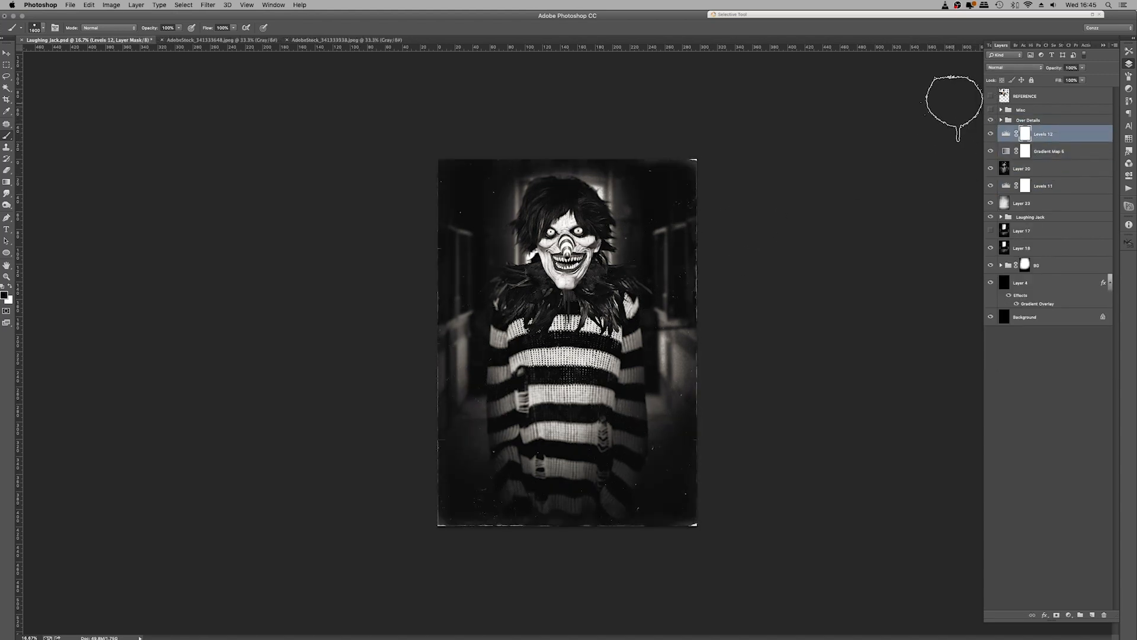
# Add film grain to the merged Layer 24 with the Camera Raw Filter's Grain effect
pyautogui.click(208, 4)
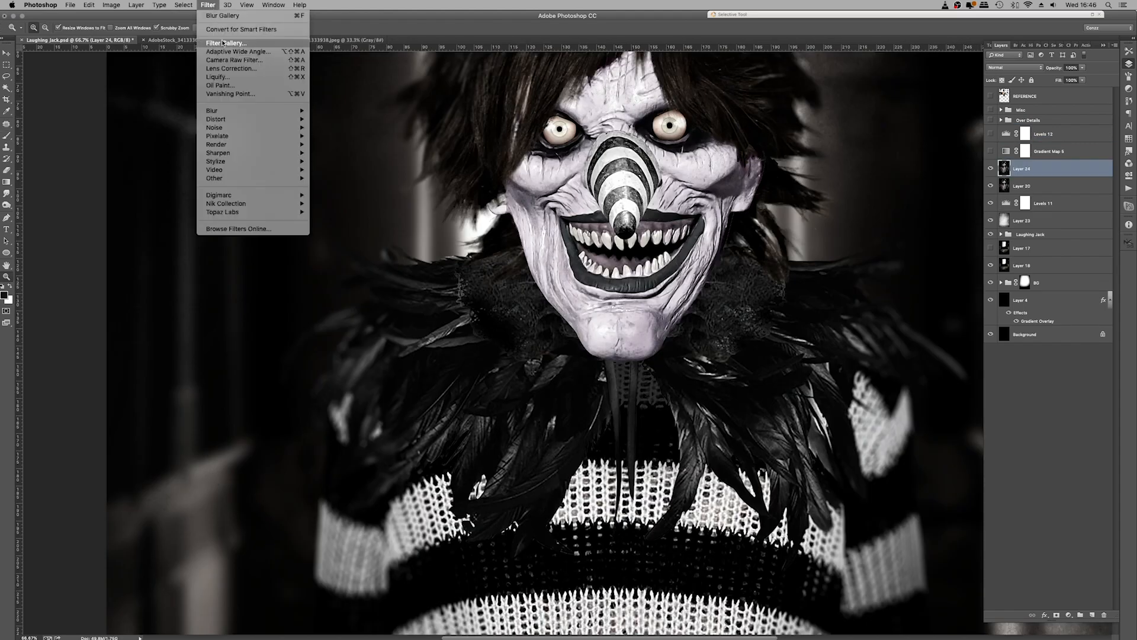
pyautogui.click(233, 62)
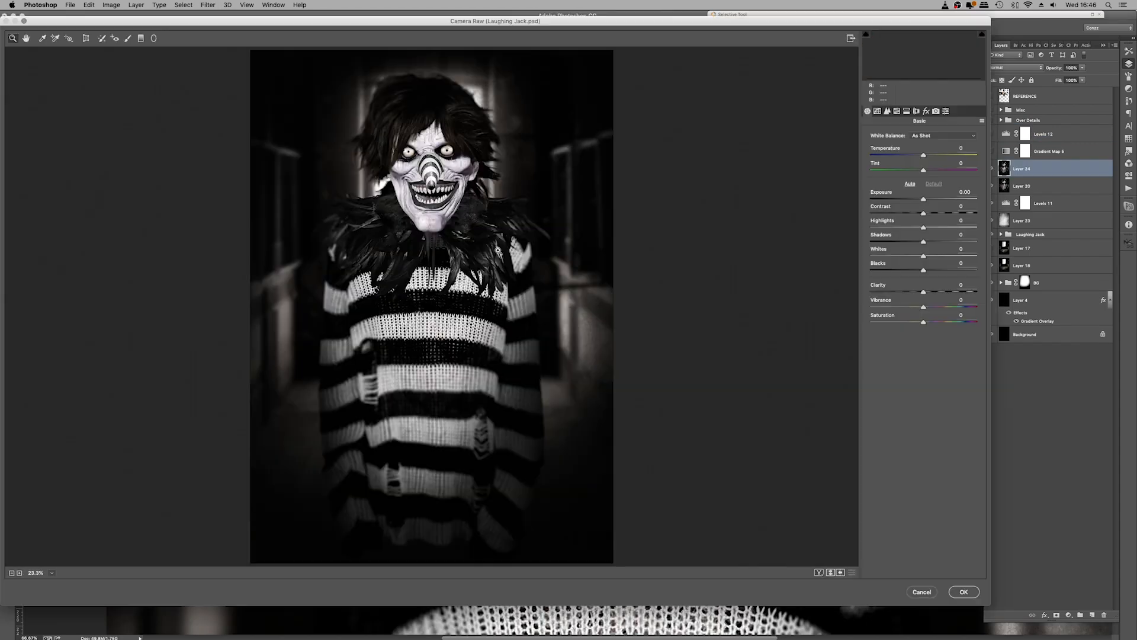
pyautogui.moveTo(439, 181); pyautogui.dragTo(532, 297)
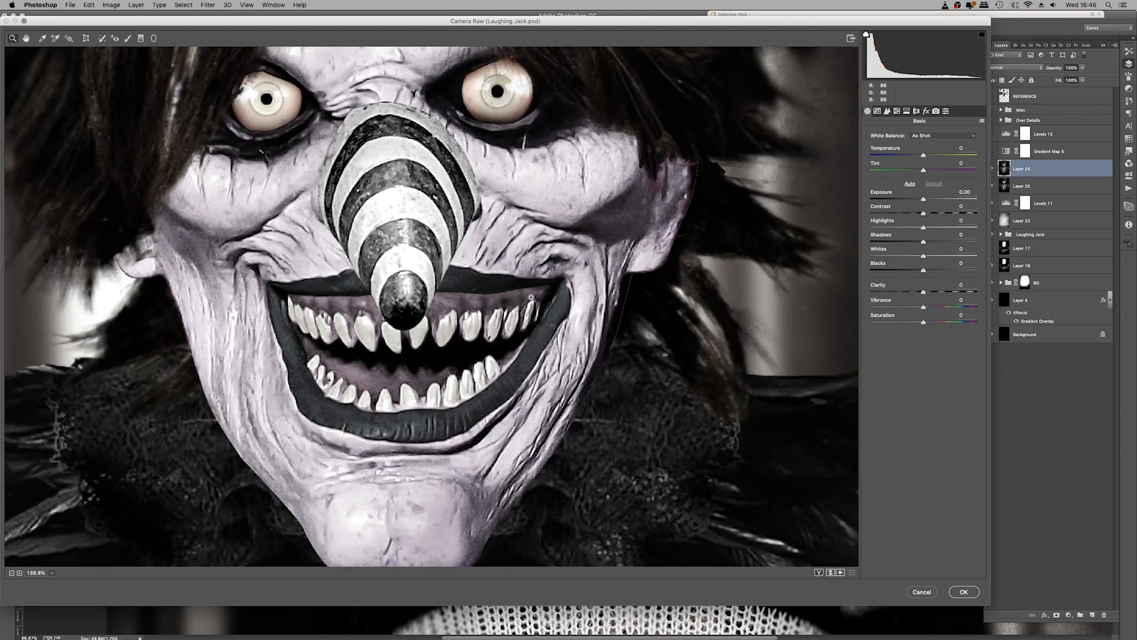
pyautogui.click(926, 111)
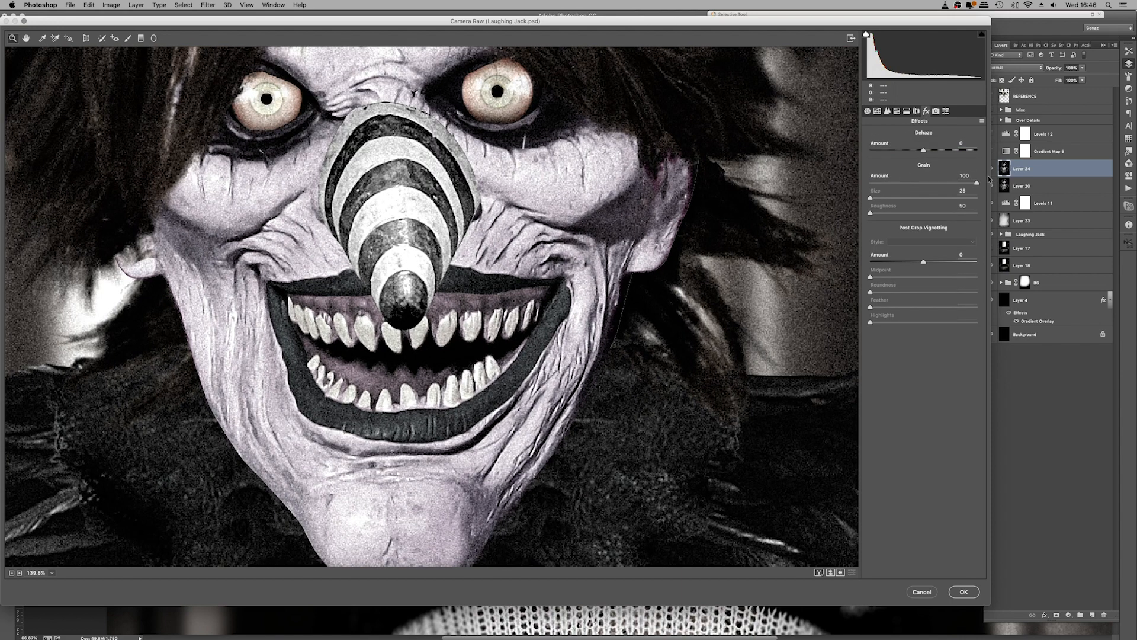
pyautogui.moveTo(911, 186); pyautogui.dragTo(805, 202)
pyautogui.moveTo(930, 194); pyautogui.dragTo(930, 194)
pyautogui.click(964, 592)
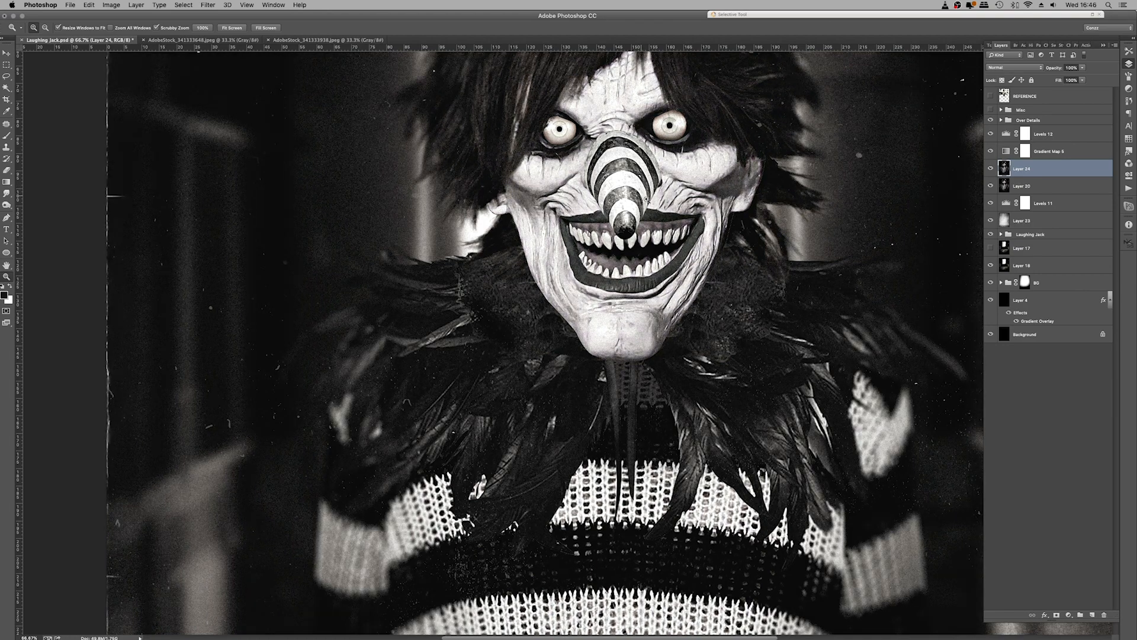
# Fit the portrait on screen and adjust the black output level of Levels 12
pyautogui.rightClick(639, 191)
pyautogui.click(649, 196)
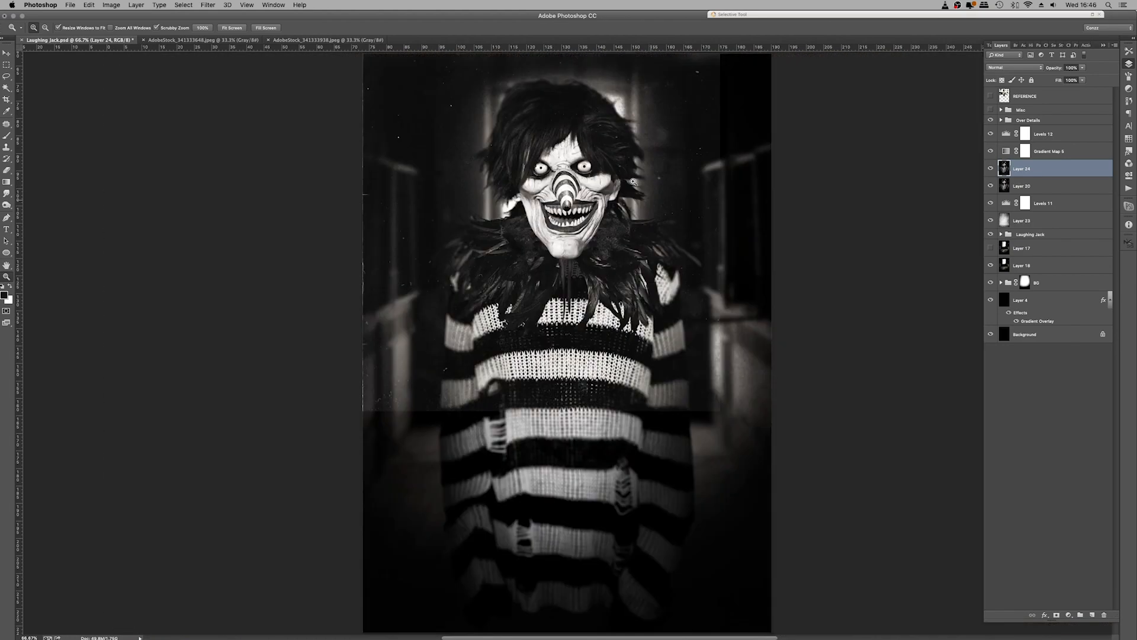
pyautogui.doubleClick(1005, 139)
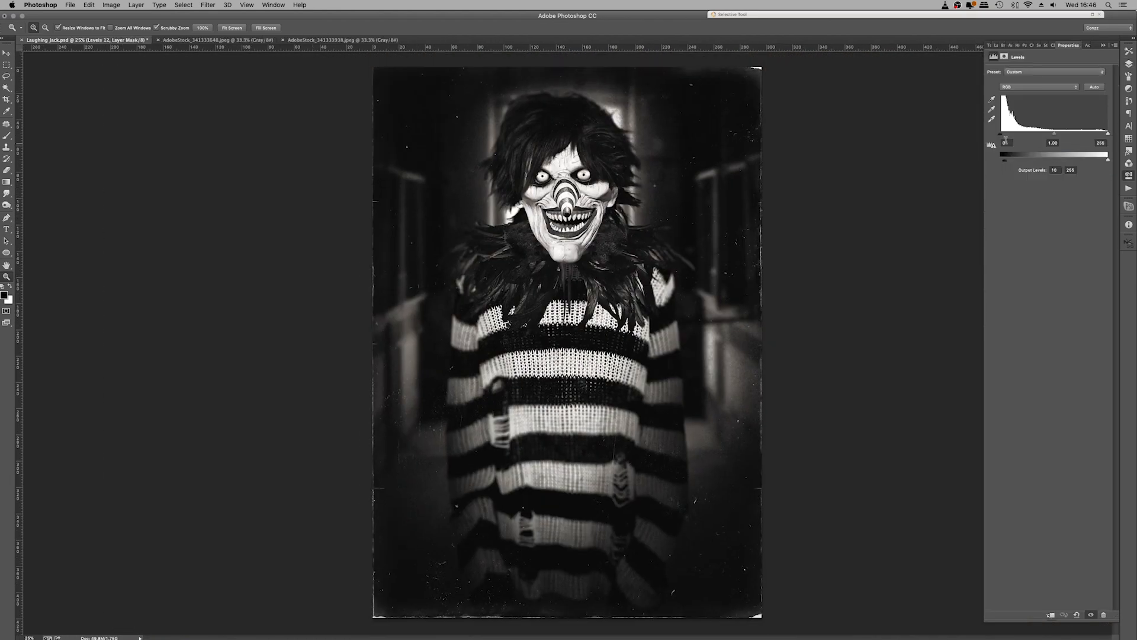
pyautogui.moveTo(1010, 164); pyautogui.dragTo(1003, 160)
pyautogui.click(562, 180)
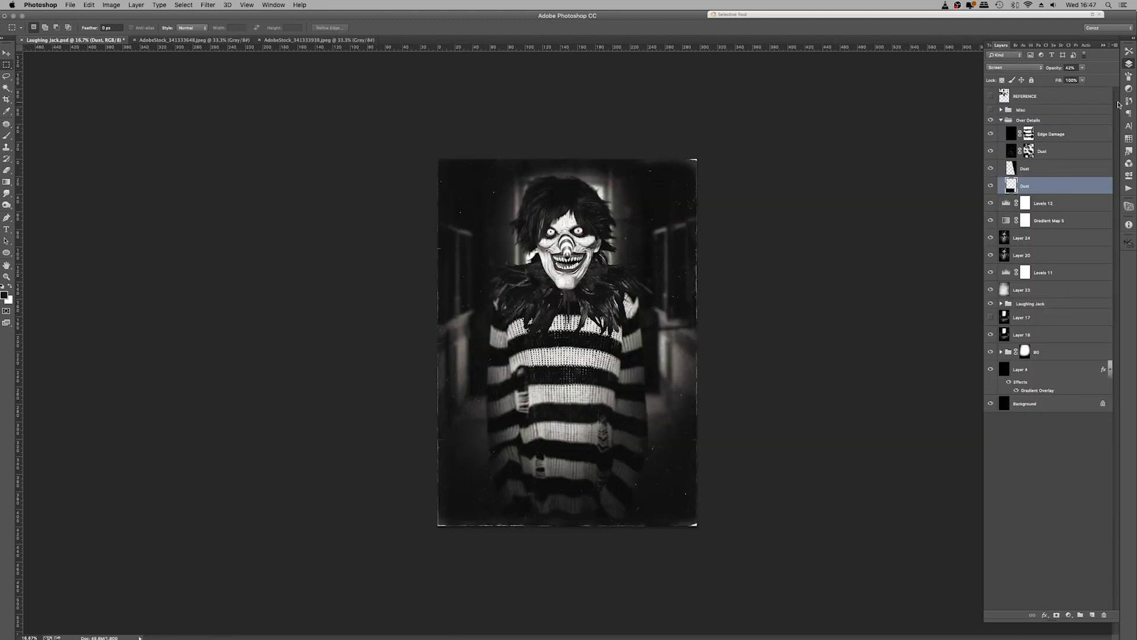
# Set the pasted horizontal edge-scratch strip to Screen and reposition it over the portrait
pyautogui.click(1017, 70)
pyautogui.click(1001, 138)
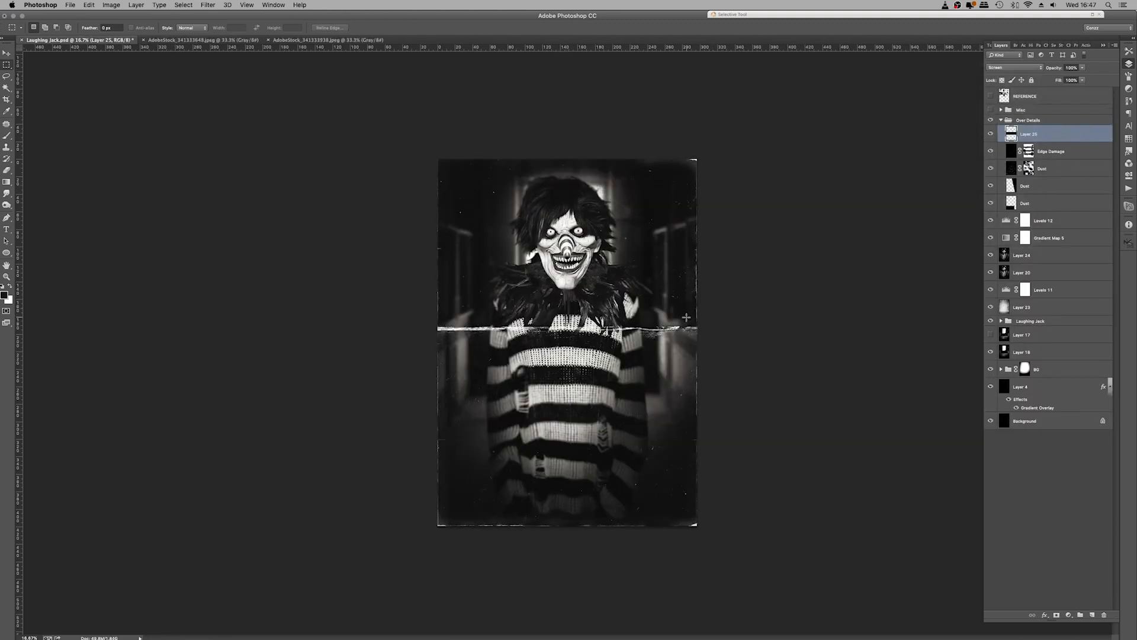
pyautogui.press('v')
pyautogui.moveTo(663, 349); pyautogui.dragTo(655, 177)
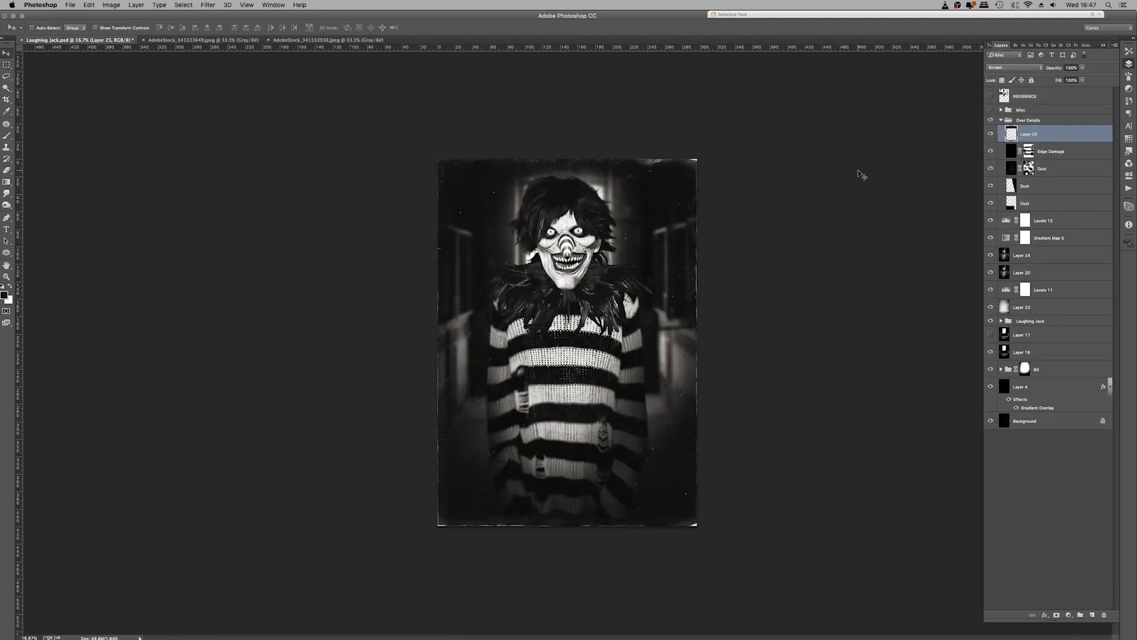
pyautogui.moveTo(862, 175); pyautogui.dragTo(632, 246)
# Rotate the scratch strip 90° and align it along the portrait's right edge
pyautogui.press('super+t')
pyautogui.rightClick(558, 242)
pyautogui.click(602, 342)
pyautogui.moveTo(410, 231); pyautogui.dragTo(555, 293)
pyautogui.press('Return')
pyautogui.press('super+j')
pyautogui.press('super+t')
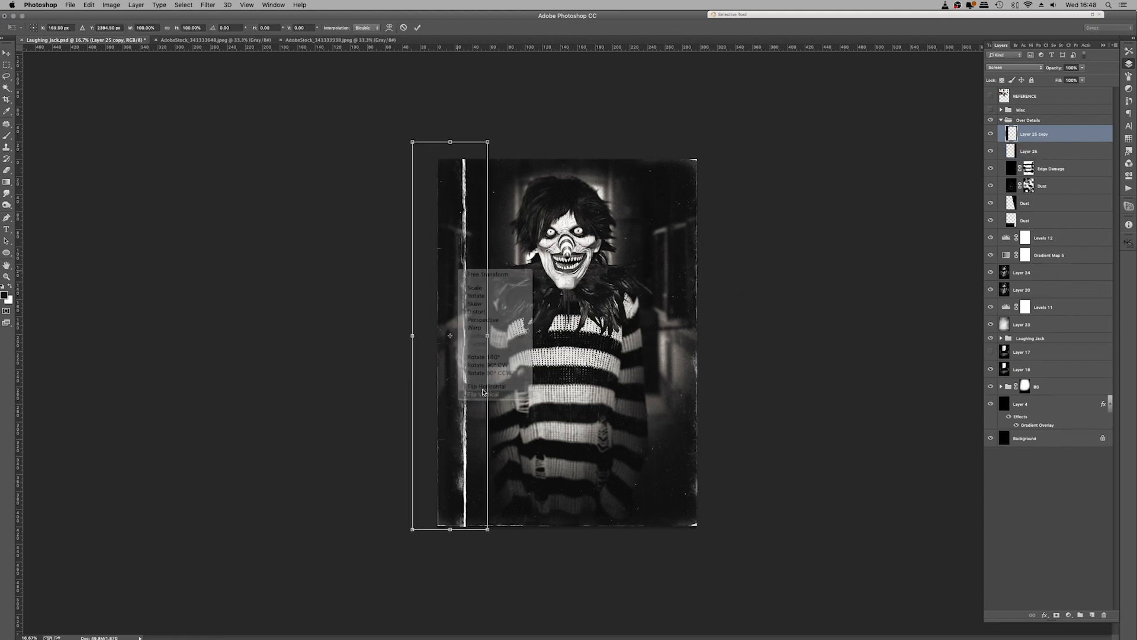
pyautogui.press('Escape')
pyautogui.press('Delete')
# Save the portrait and paste in a wide horizontal strip copied from AdobeStock_341333648.jpeg
pyautogui.press('super+s')
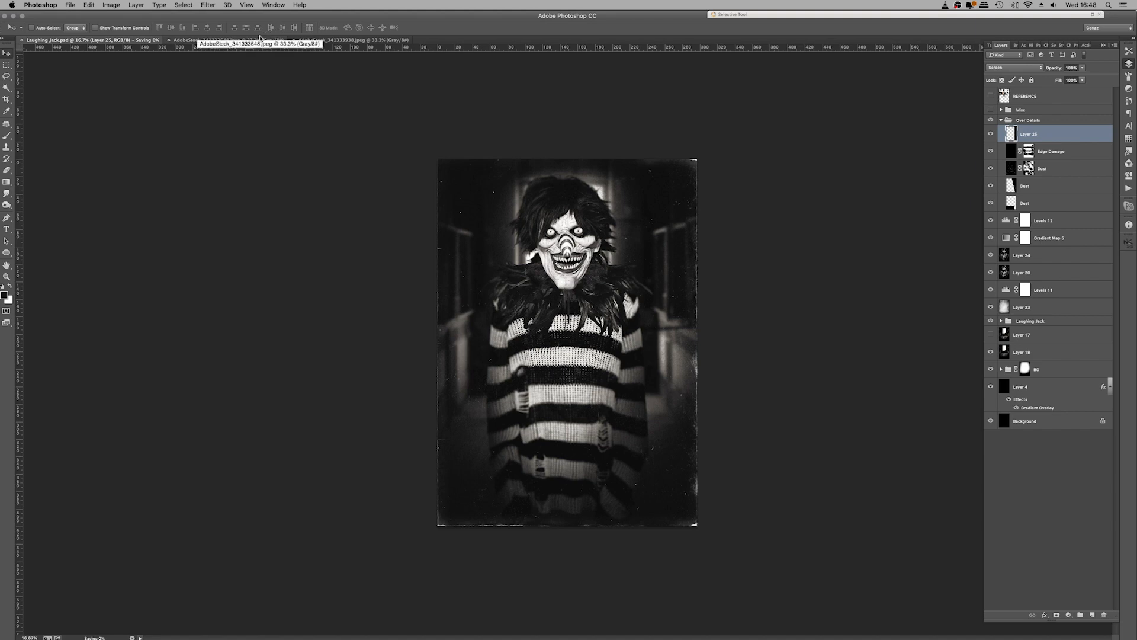
pyautogui.click(260, 39)
pyautogui.click(6, 65)
pyautogui.moveTo(180, 107); pyautogui.dragTo(956, 202)
pyautogui.press('super+c')
pyautogui.click(106, 39)
pyautogui.press('super+v')
# Set the new strip's blend mode to Screen and turn it upright along the portrait's left edge
pyautogui.click(1014, 67)
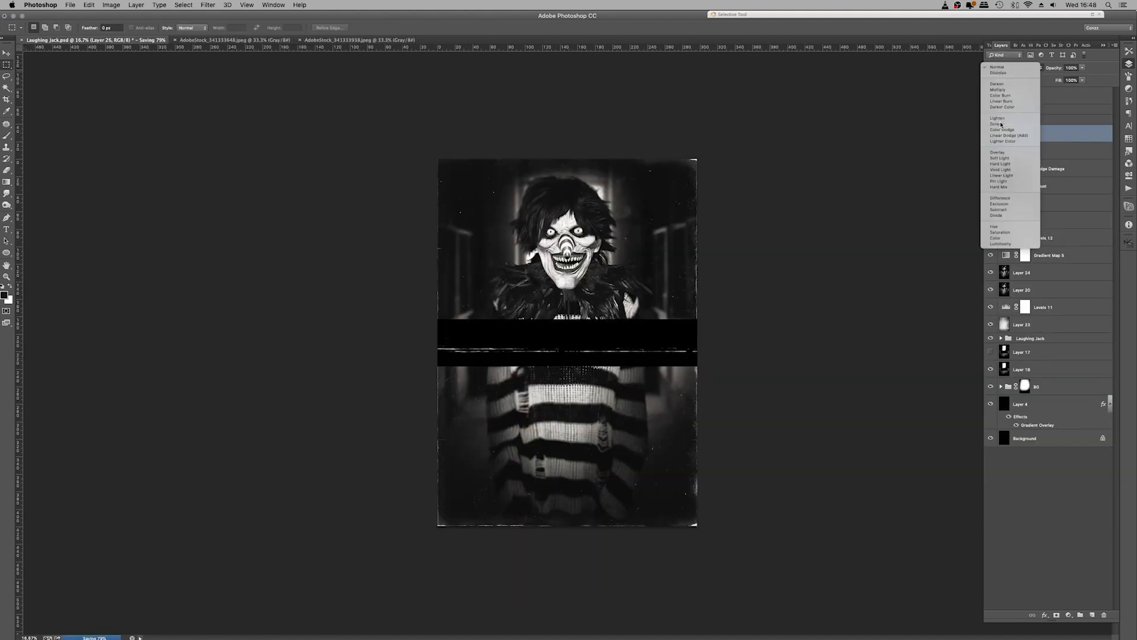
pyautogui.click(1007, 126)
pyautogui.press('super+t')
pyautogui.moveTo(602, 445); pyautogui.dragTo(530, 312)
pyautogui.moveTo(640, 292); pyautogui.dragTo(454, 292)
pyautogui.press('Return')
# Fine-tune the left-edge strip's position and lower its opacity to 30%
pyautogui.press('v')
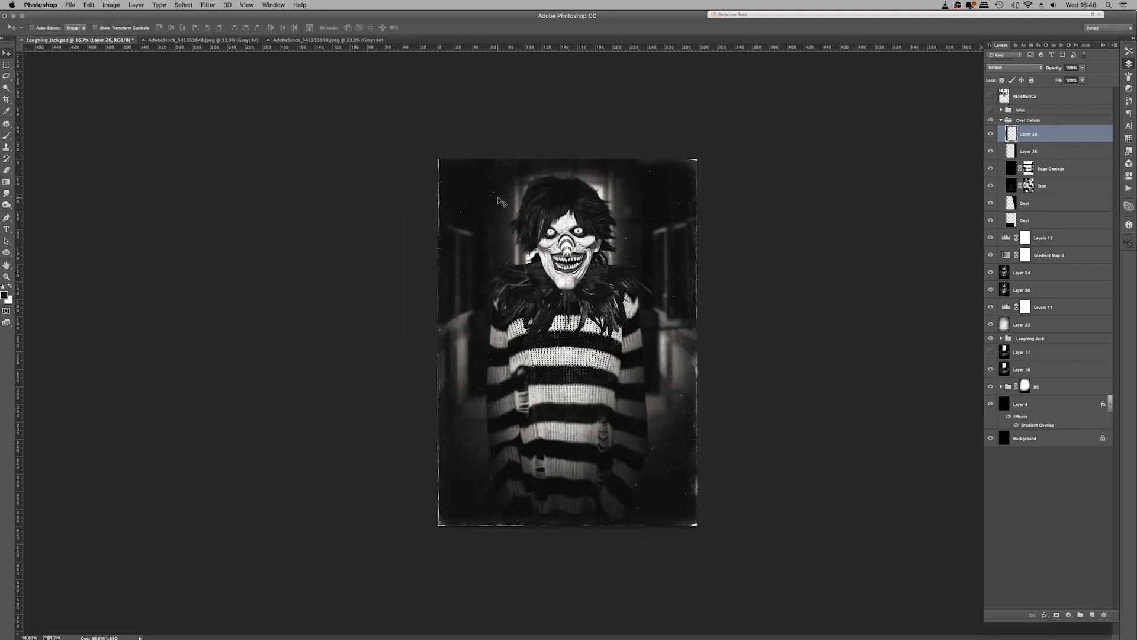
pyautogui.moveTo(513, 197); pyautogui.dragTo(499, 201)
pyautogui.click(1082, 67)
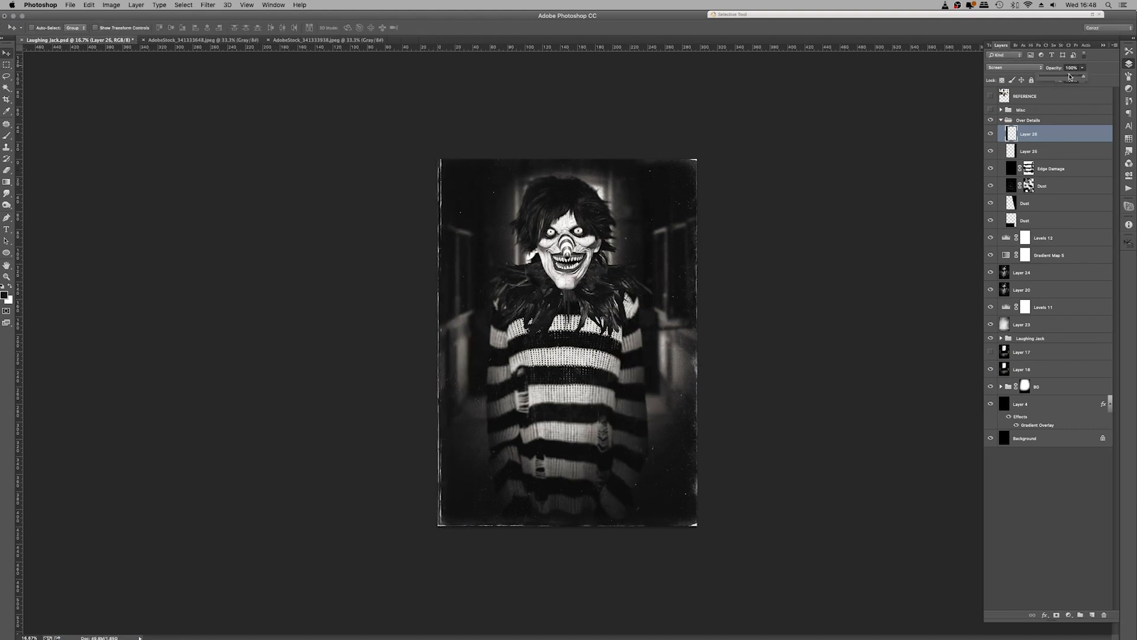
pyautogui.moveTo(1084, 76); pyautogui.dragTo(1039, 75)
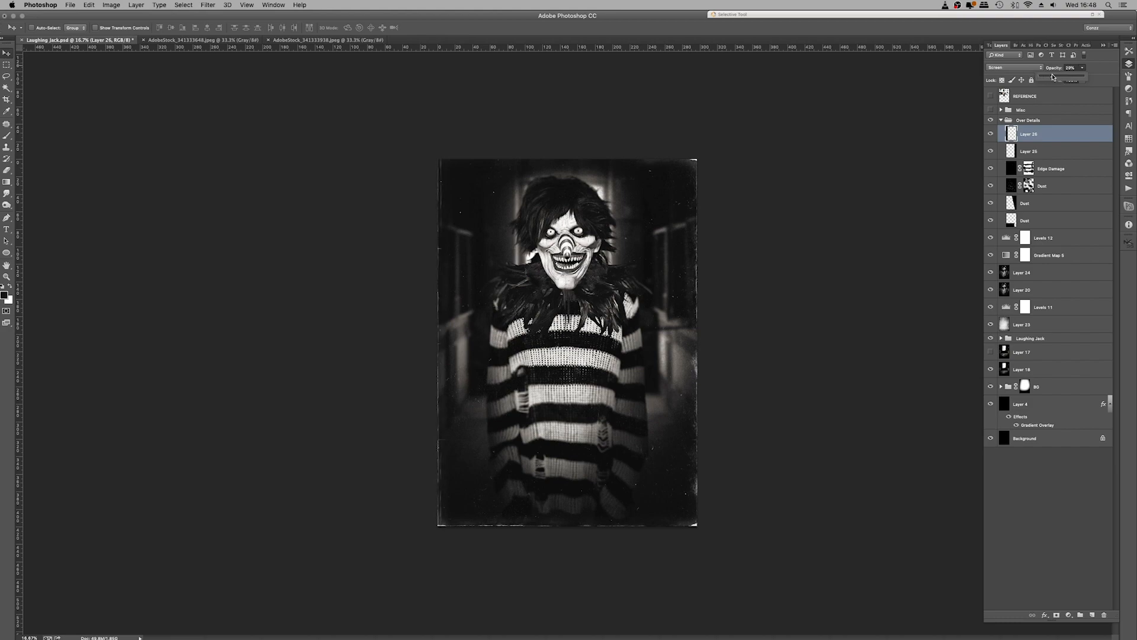
# Inspect the grain and dust on the face and sweater up close, then check the whole portrait
pyautogui.click(7, 277)
pyautogui.click(581, 230)
pyautogui.click(581, 230)
pyautogui.click(582, 230)
pyautogui.click(582, 230)
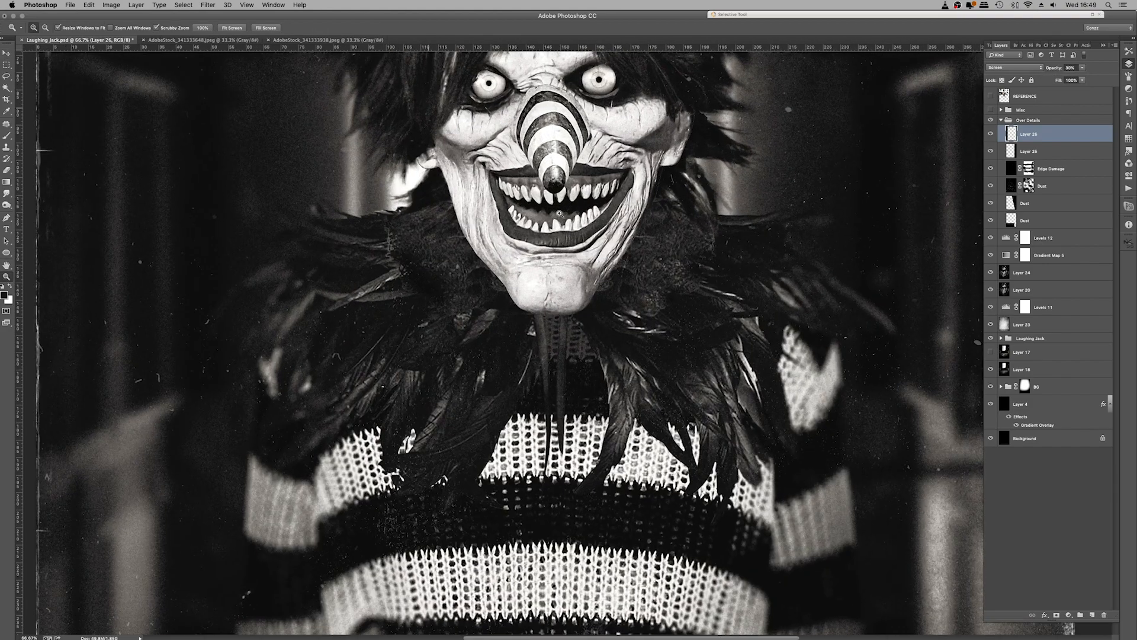
pyautogui.click(581, 230)
pyautogui.press('super+0')
pyautogui.click(654, 228)
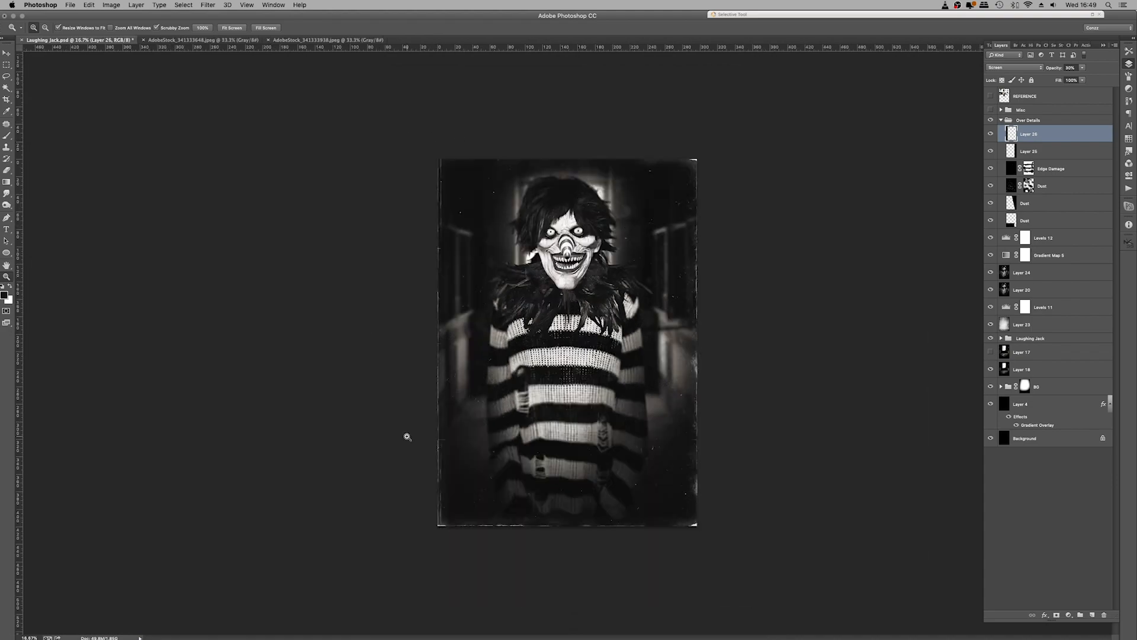
# Open AdobeStock_365742284.jpeg and AdobeStock_342490339.jpeg from Finder in Photoshop and bring the creased, cracked texture into the portrait
pyautogui.press('super+Tab')
pyautogui.rightClick(1068, 354)
pyautogui.moveTo(1007, 373)
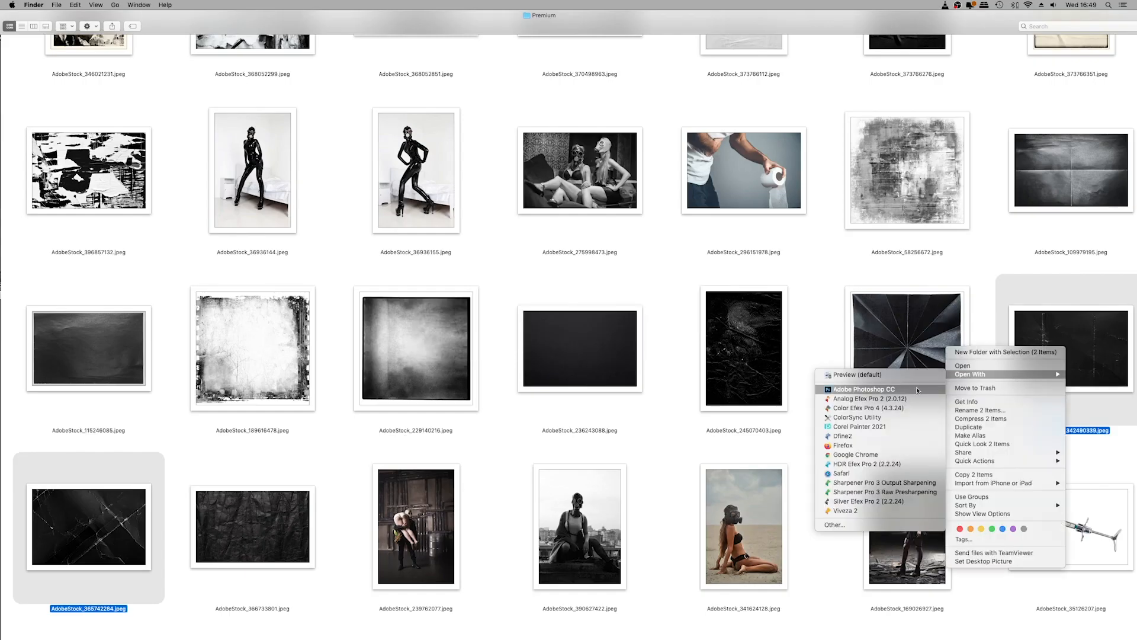
pyautogui.click(858, 385)
pyautogui.press('v')
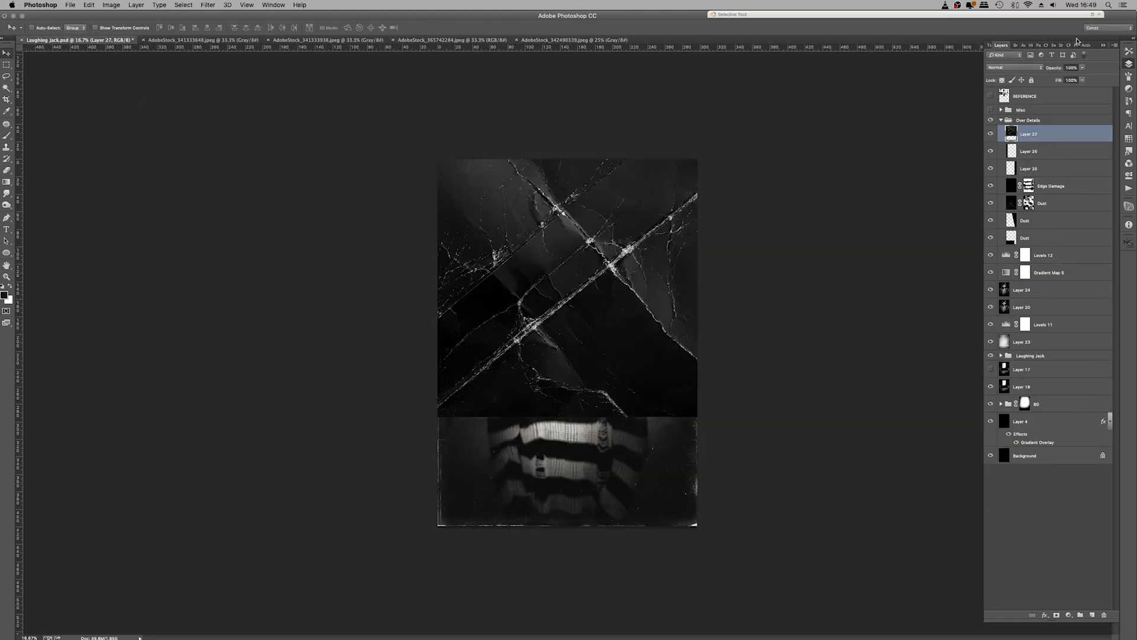
# Set the crease texture's blend mode to Screen and move it down over the lower part of the portrait
pyautogui.click(1014, 66)
pyautogui.click(1011, 125)
pyautogui.moveTo(770, 245); pyautogui.dragTo(769, 351)
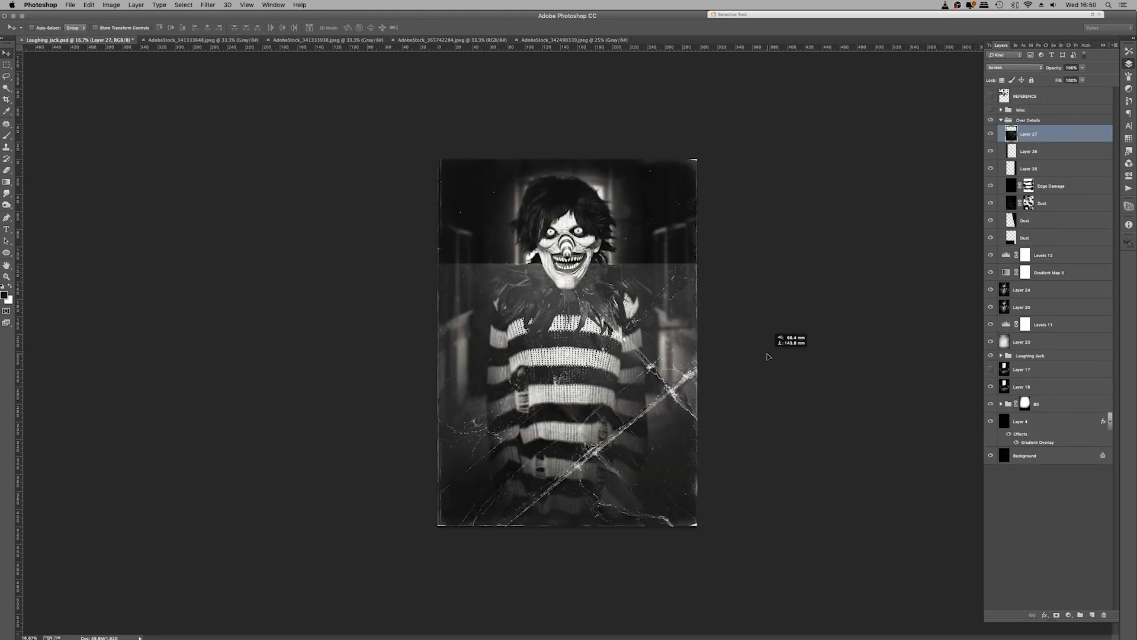
# Raise the crease texture's black input level to 60 and reposition it so the heavy creases fall in the portrait's lower-right corner
pyautogui.hotkey('ctrl', 'l')
pyautogui.moveTo(201, 245); pyautogui.dragTo(212, 245)
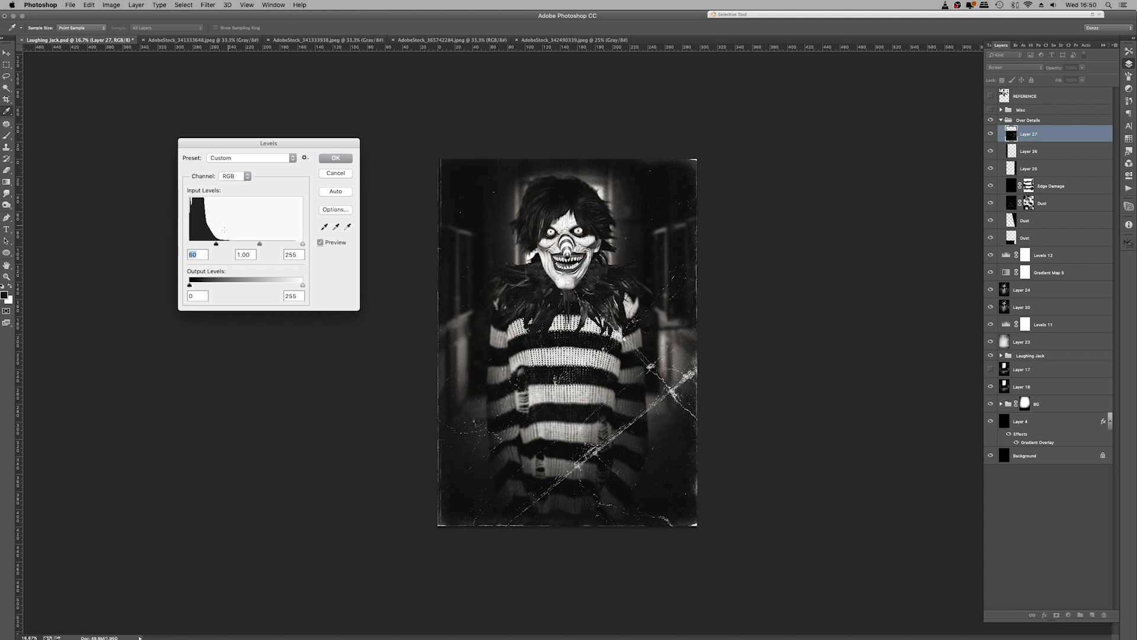
pyautogui.press('Return')
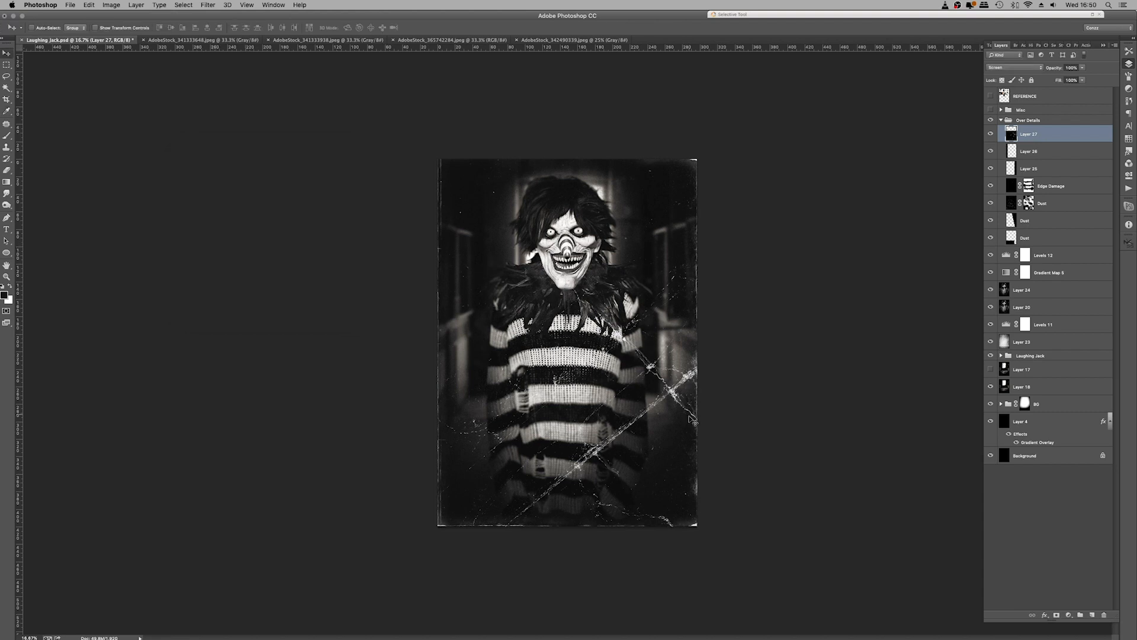
pyautogui.moveTo(689, 415); pyautogui.dragTo(792, 373)
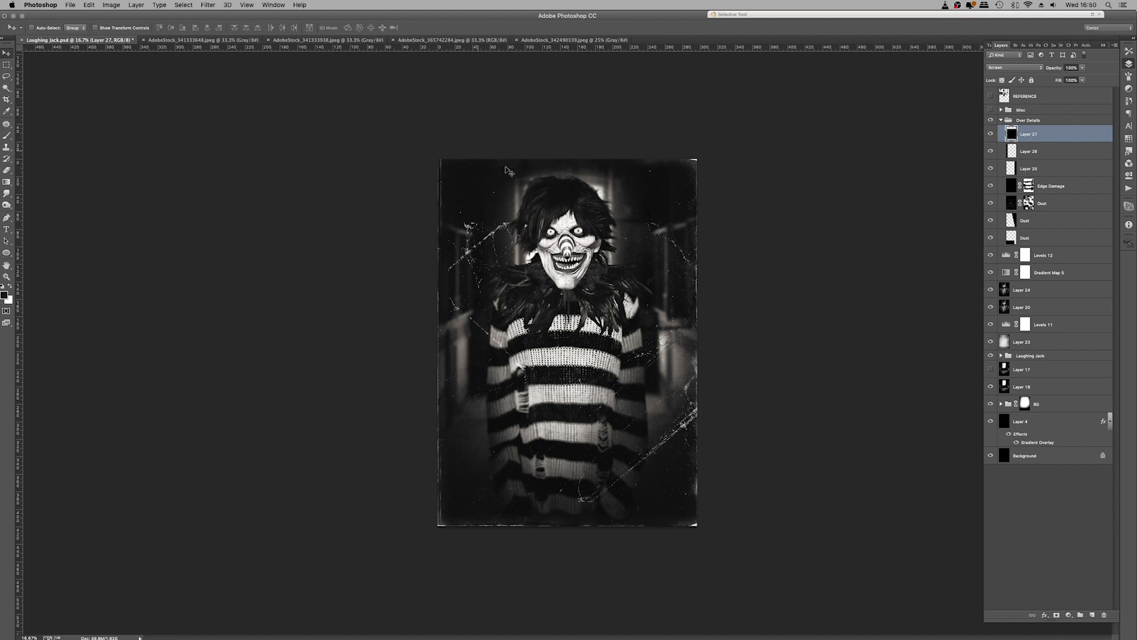
pyautogui.moveTo(669, 285); pyautogui.dragTo(624, 381)
# Add a mask to the crease layer and brush it at 18% flow to fade the crease at the portrait's lower left
pyautogui.click(1052, 615)
pyautogui.press('b')
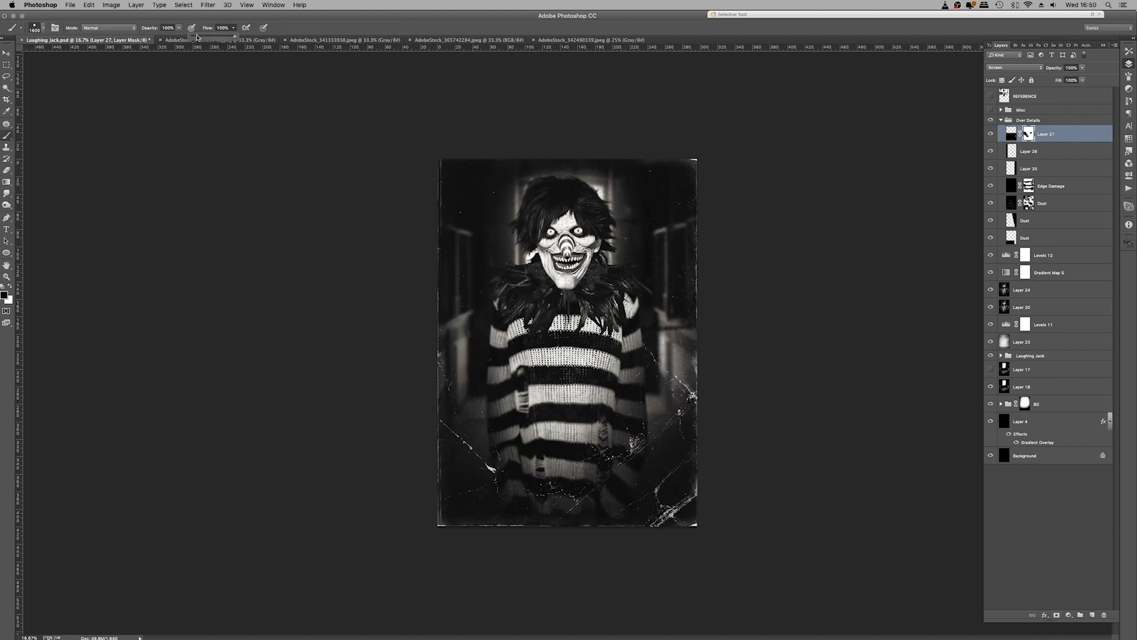
pyautogui.click(196, 38)
pyautogui.moveTo(450, 426); pyautogui.dragTo(497, 456)
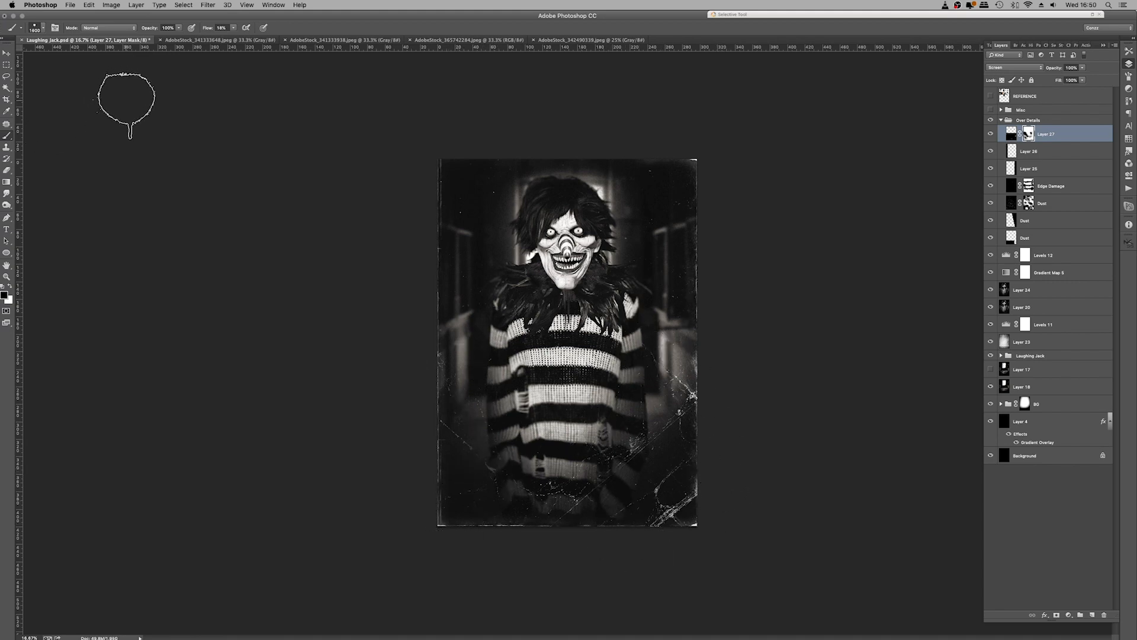
pyautogui.moveTo(237, 29); pyautogui.dragTo(323, 40)
# Copy the whole AdobeStock_342490339.jpeg texture and paste it into the Laughing Jack portrait
pyautogui.click(324, 41)
pyautogui.click(605, 41)
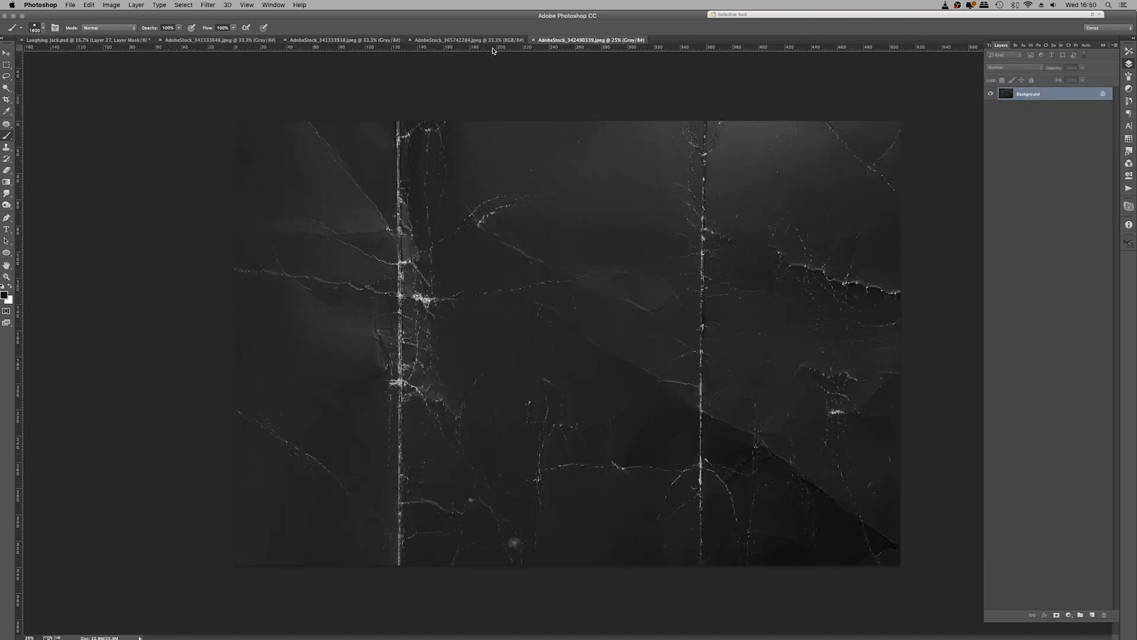
pyautogui.press('super+a')
pyautogui.press('super+c')
pyautogui.hotkey('ctrl', 'Tab')
pyautogui.press('super+v')
# Set the pasted texture's blend mode to Screen and raise its black input level to 36
pyautogui.click(1009, 68)
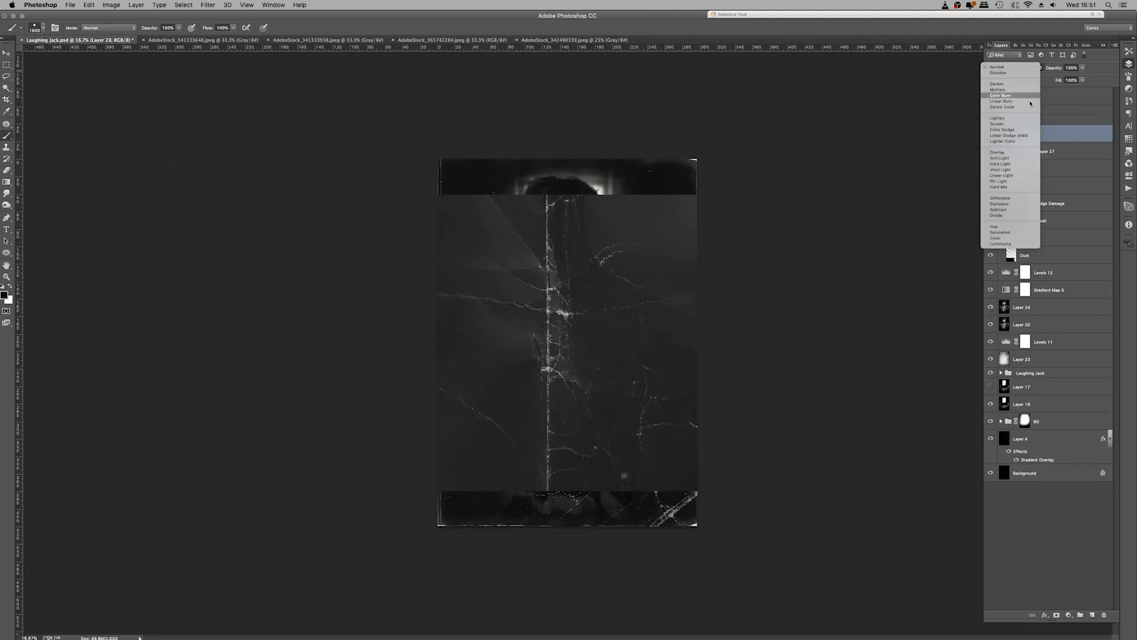
pyautogui.click(1007, 124)
pyautogui.press('super+l')
pyautogui.moveTo(190, 245); pyautogui.dragTo(205, 248)
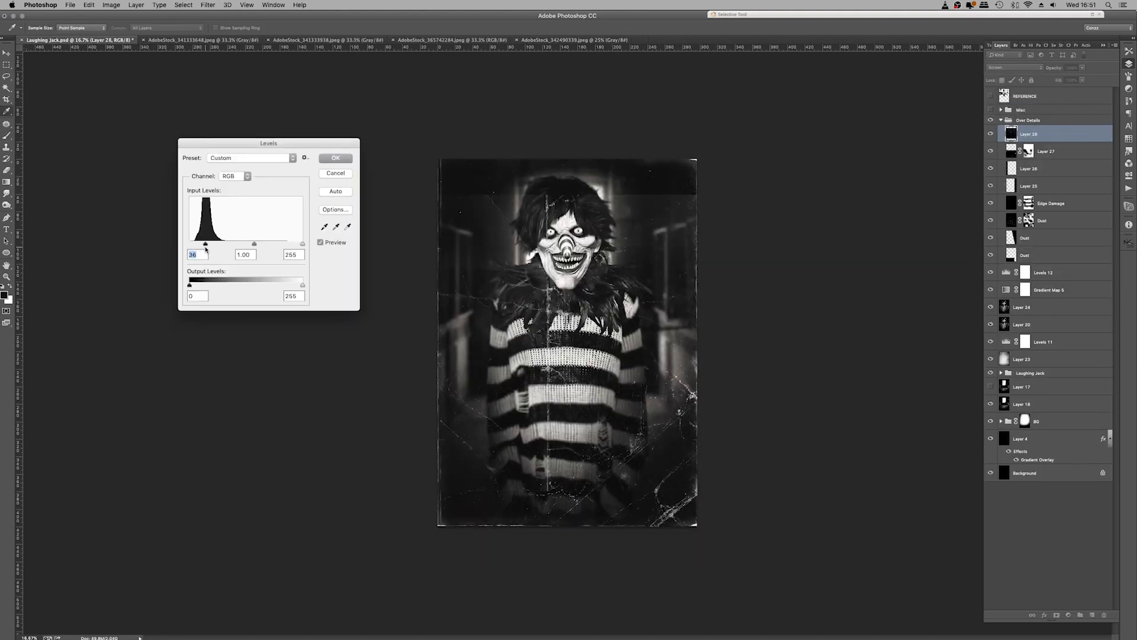
pyautogui.click(332, 158)
# Enlarge the pasted texture to about 124% and place its vertical fold down the left side of the portrait
pyautogui.press('v')
pyautogui.moveTo(602, 256); pyautogui.dragTo(517, 221)
pyautogui.press('super+t')
pyautogui.moveTo(866, 460); pyautogui.dragTo(901, 525)
pyautogui.moveTo(812, 406); pyautogui.dragTo(763, 407)
pyautogui.moveTo(663, 370); pyautogui.dragTo(703, 358)
pyautogui.moveTo(685, 541); pyautogui.dragTo(689, 548)
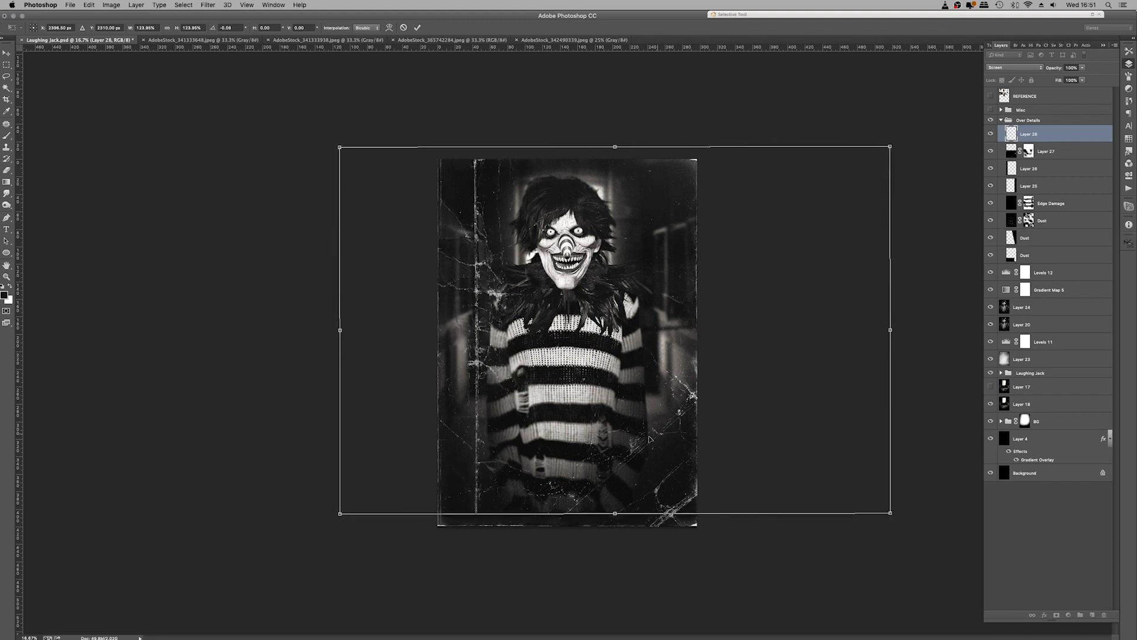
# Adjust the texture's transform and relocate its vertical fold to the right side of the portrait, beside the figure
pyautogui.moveTo(655, 430); pyautogui.dragTo(638, 438)
pyautogui.moveTo(873, 521); pyautogui.dragTo(886, 531)
pyautogui.moveTo(798, 404); pyautogui.dragTo(737, 348)
pyautogui.moveTo(687, 261); pyautogui.dragTo(690, 285)
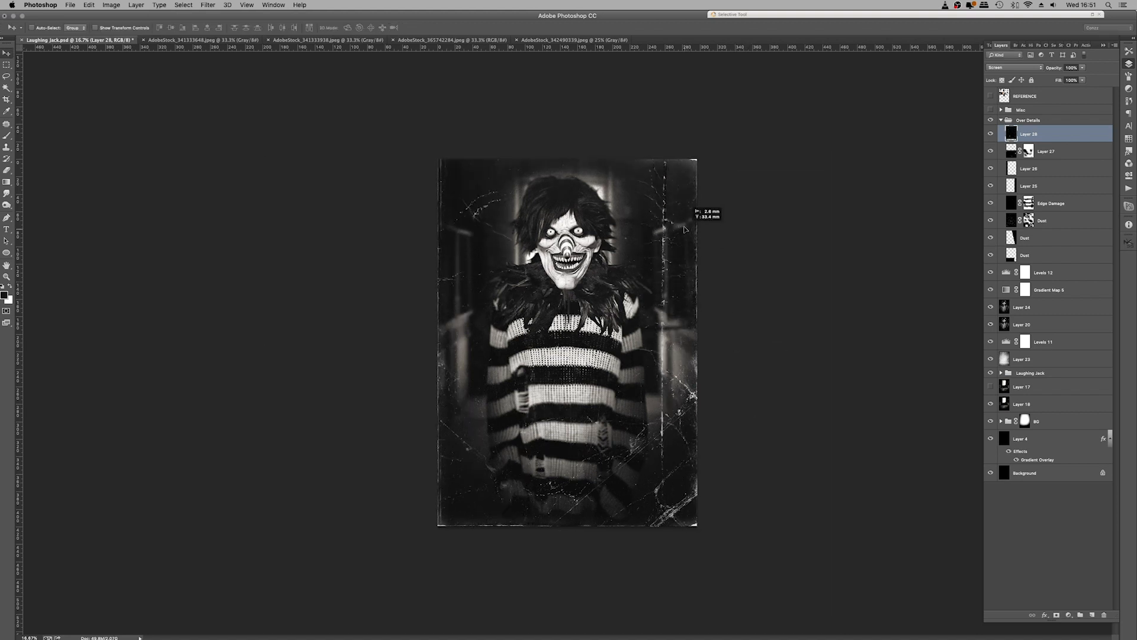
pyautogui.moveTo(684, 229); pyautogui.dragTo(686, 230)
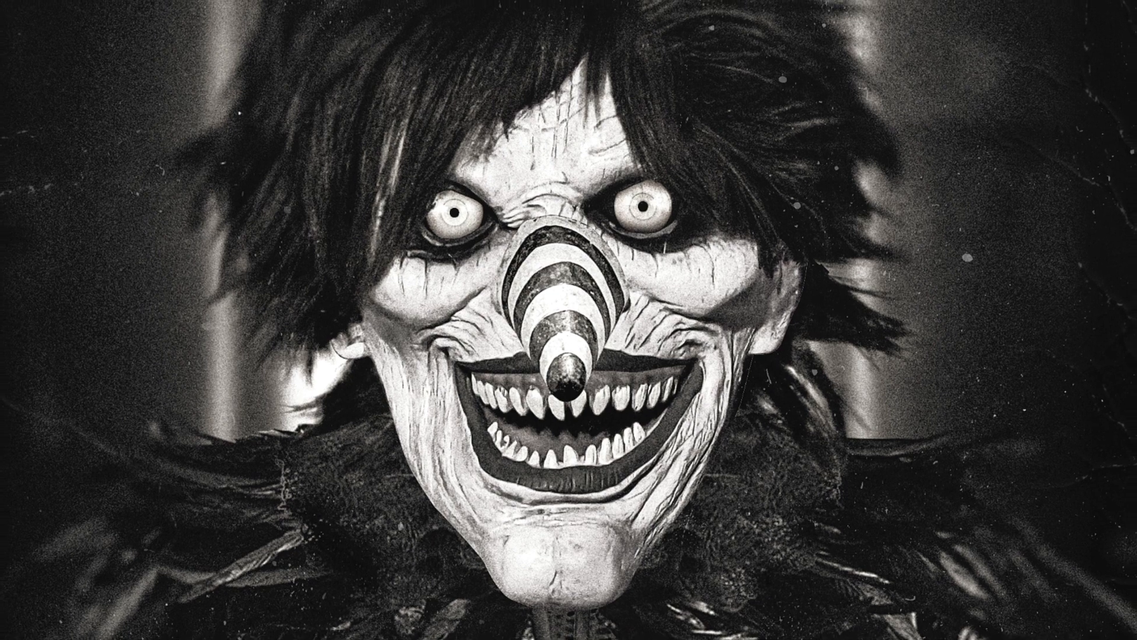